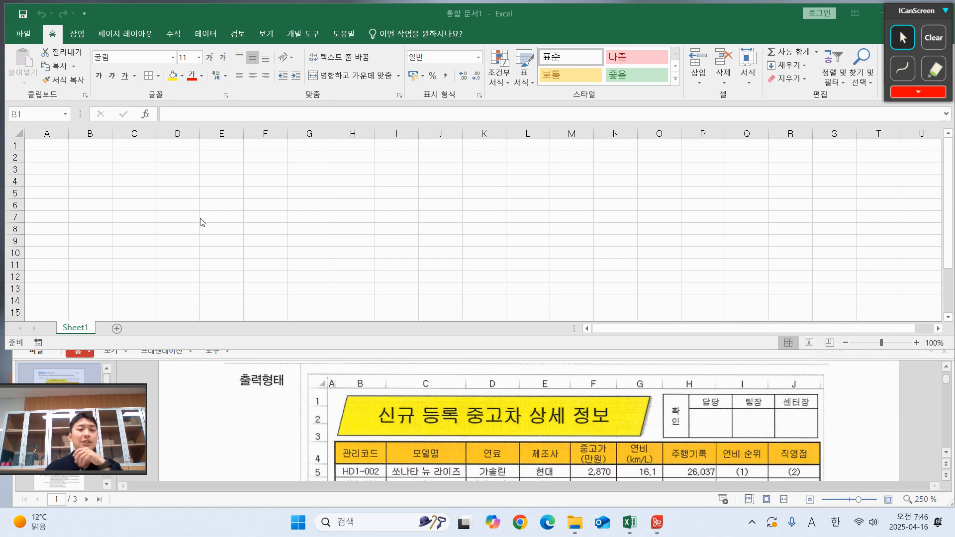
Check the default font and font size for new workbooks in the program options
left_click(95, 156)
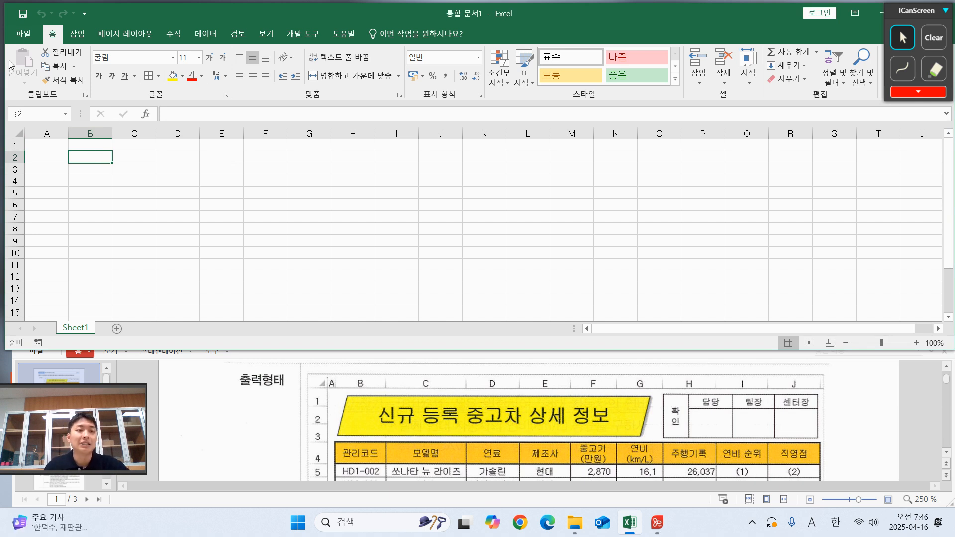
left_click(26, 38)
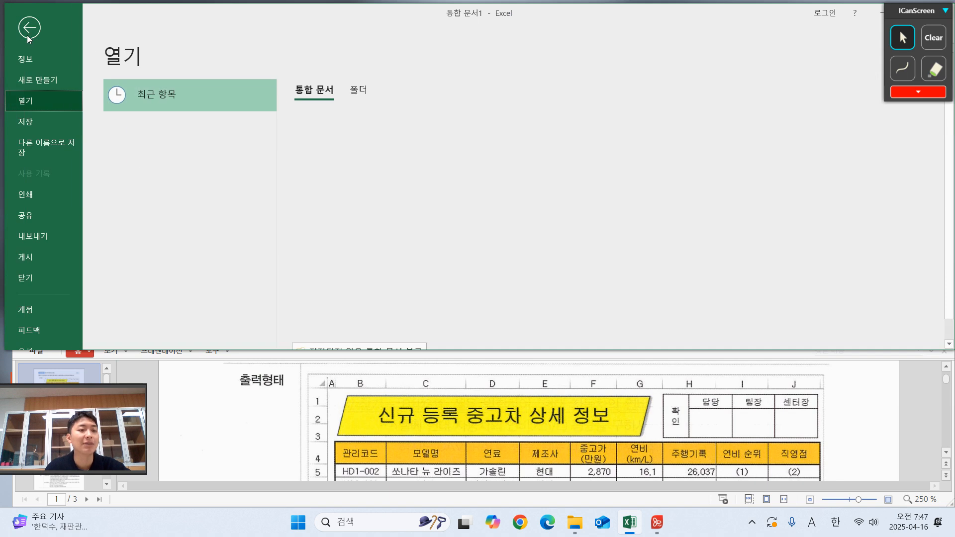
scroll(46, 328, "down", 1)
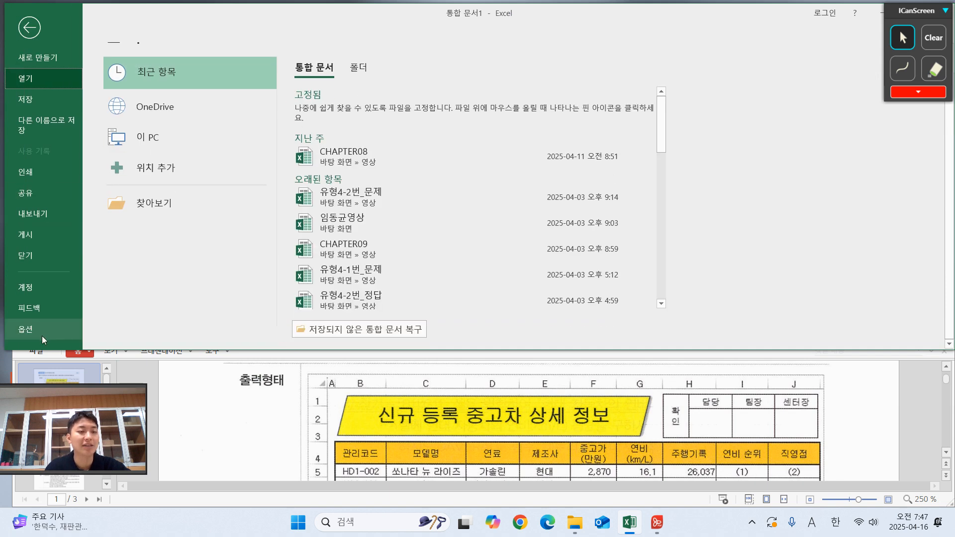
left_click(43, 330)
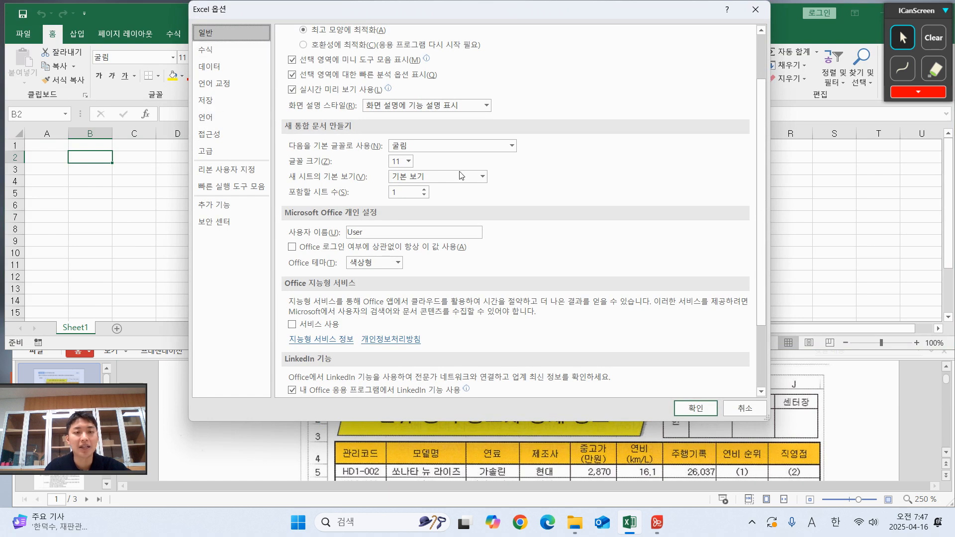
left_click(431, 146)
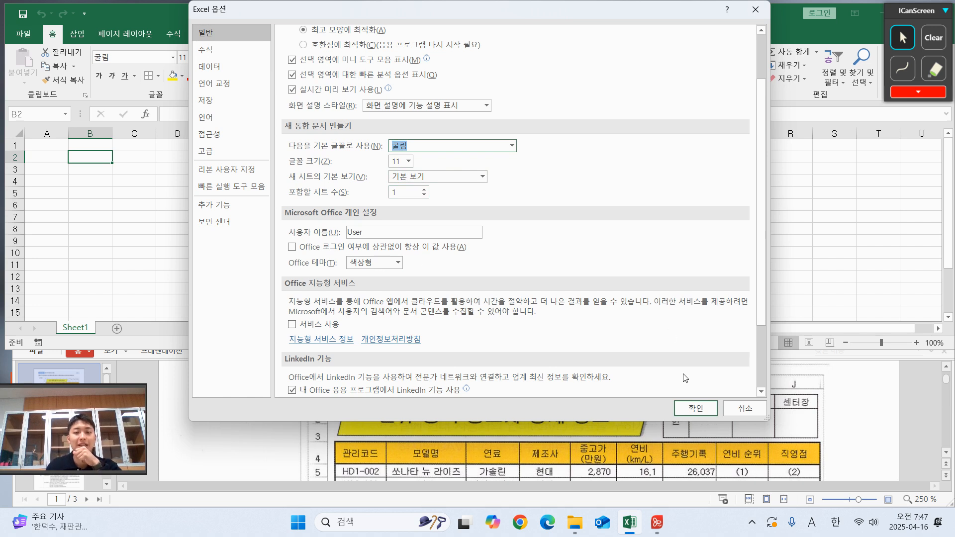
left_click(695, 408)
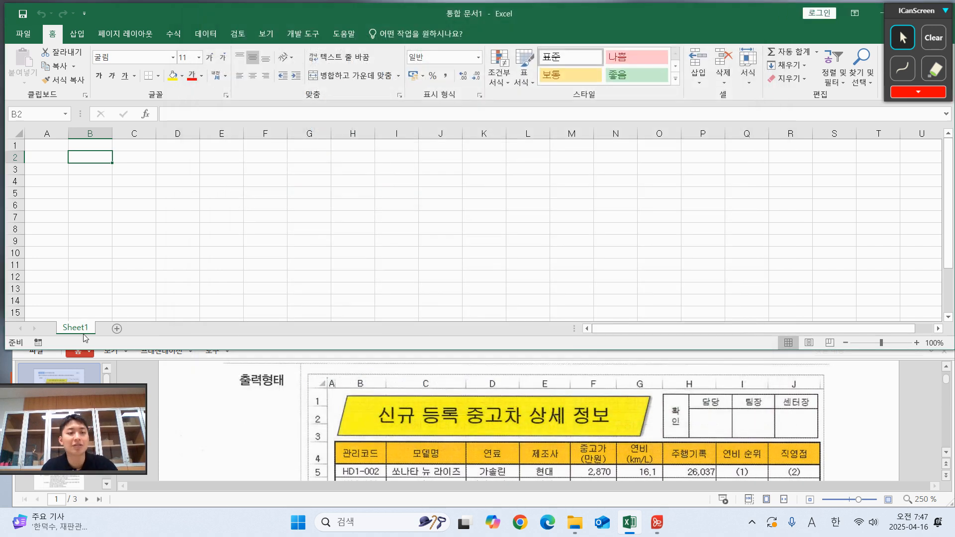
Set the width of column A to 1
left_click(51, 130)
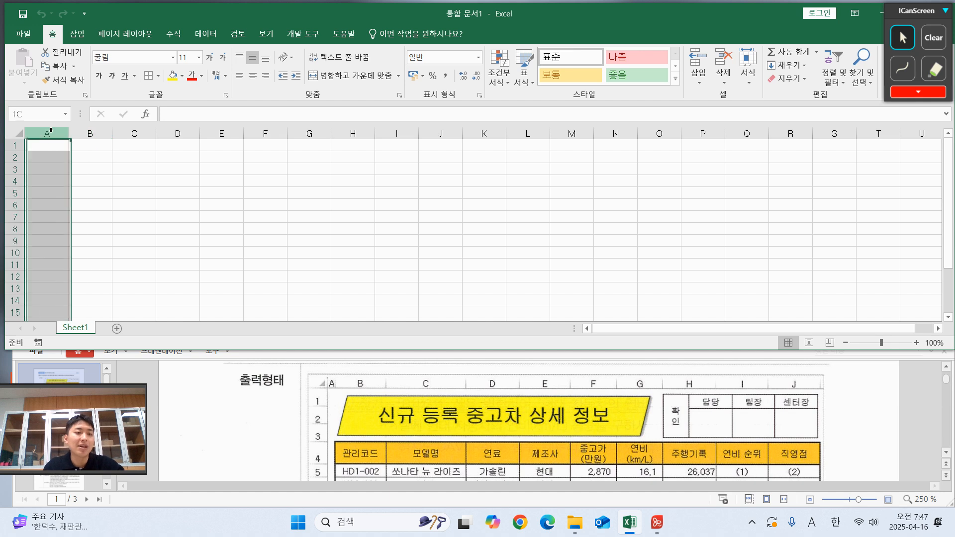
right_click(51, 132)
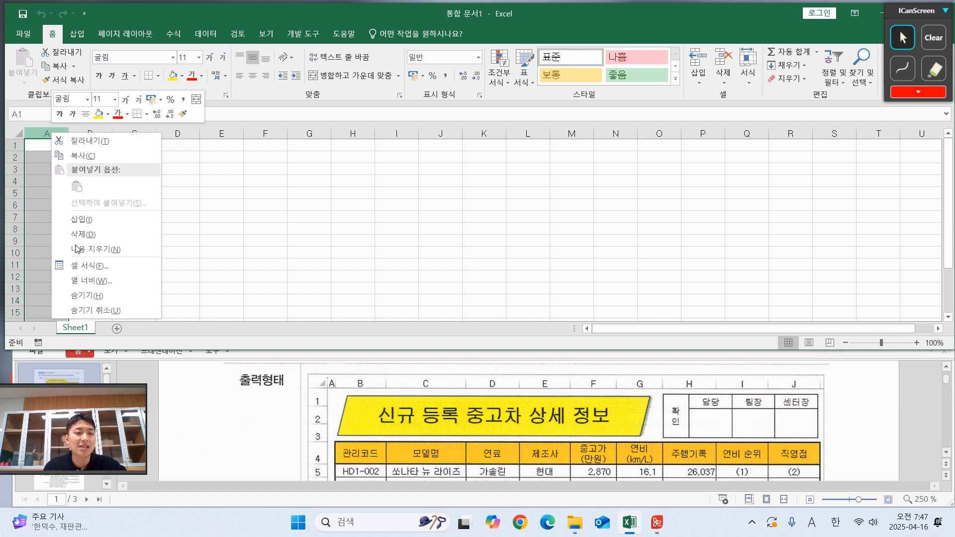
left_click(104, 282)
type("1")
key("Return")
left_click(101, 284)
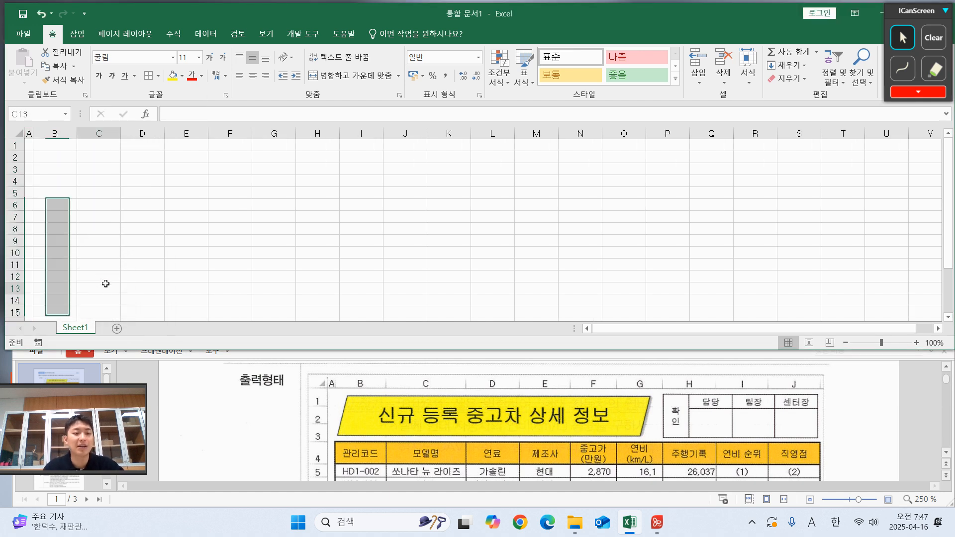
Rename Sheet1 as 제1작업
double_click(84, 329)
key("BackSpace")
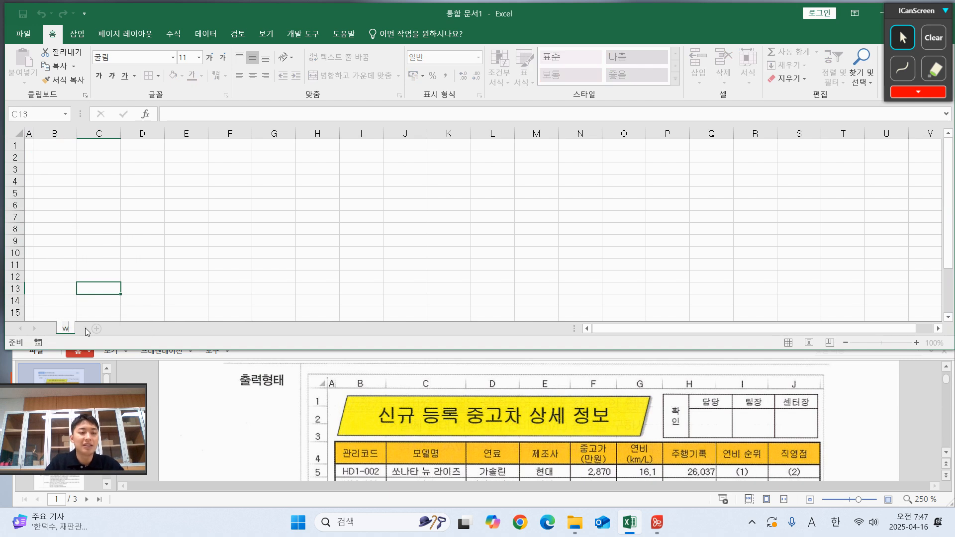
key("Hangul")
type("제1작업")
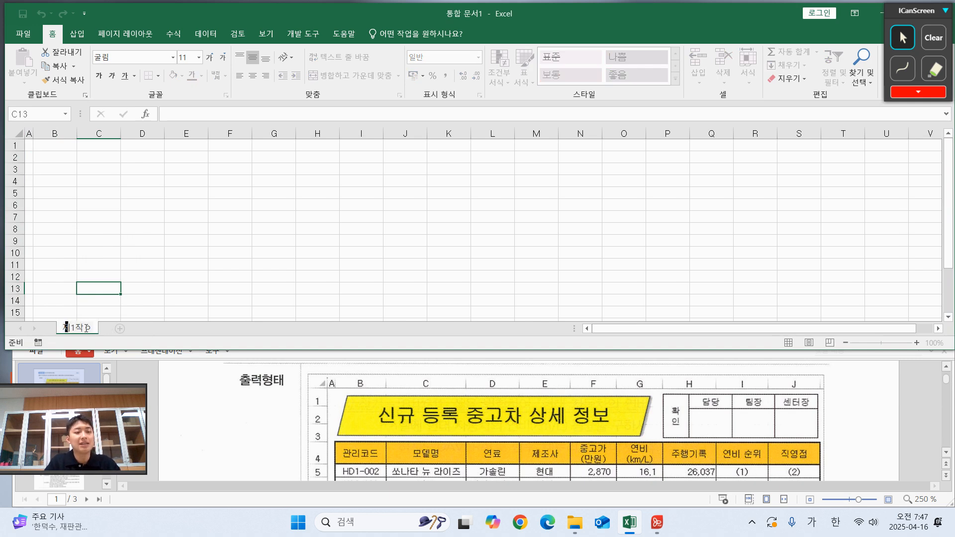
key("Return")
Duplicate the 제1작업 sheet twice and rename the first copy as 제2작업
left_click_drag(109, 330, 104, 331)
left_click_drag(163, 324, 164, 325)
double_click(140, 330)
key("Left")
key("Right")
key("Right")
key("BackSpace")
type("2")
key("Right")
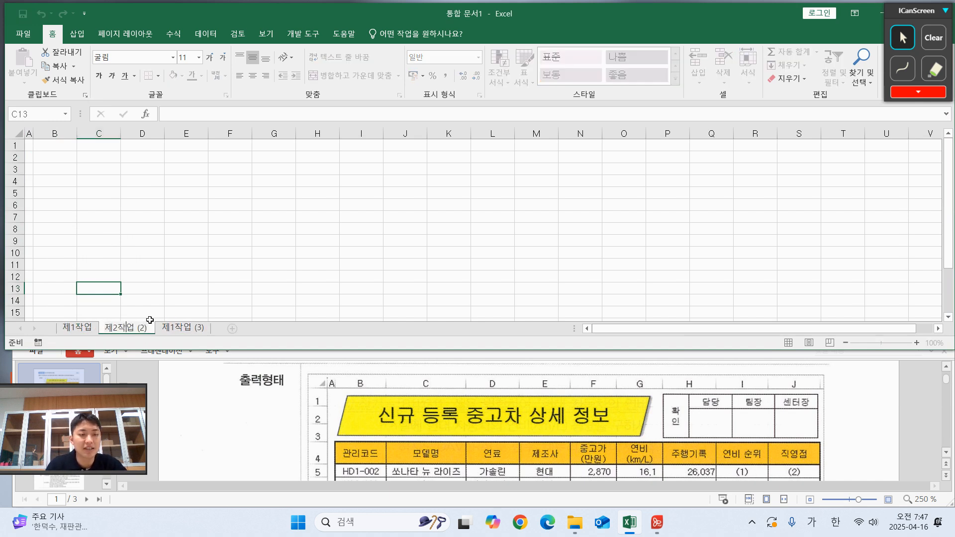
key("Delete")
key("Delete")
key("Delete")
key("Delete")
key("Return")
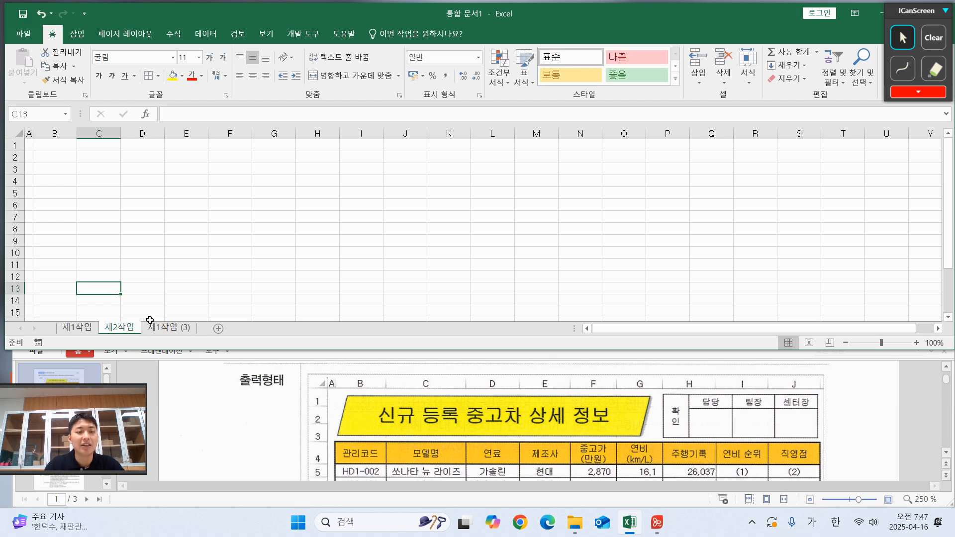
Rename the 제1작업 (3) sheet as 제3작업
double_click(166, 327)
key("Left")
key("Right")
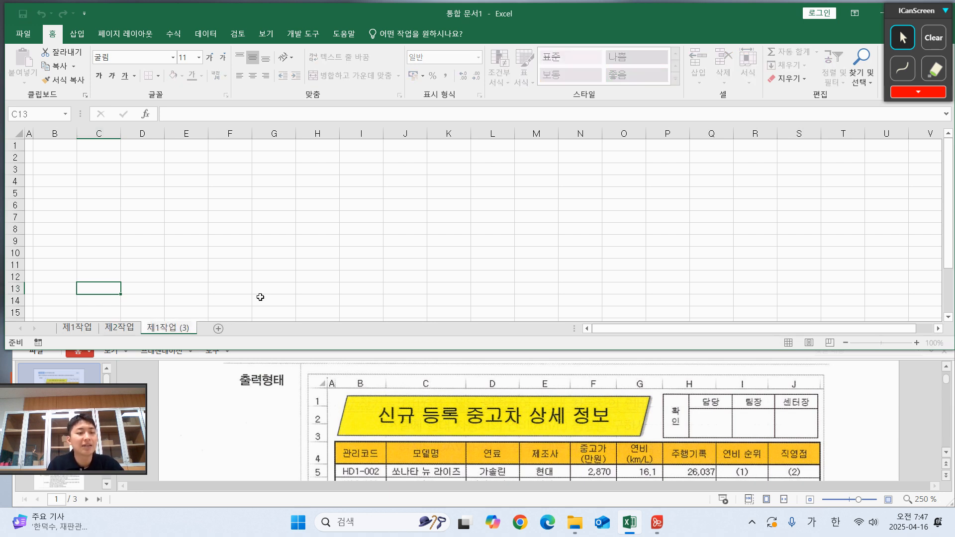
type("3")
key("BackSpace")
key("BackSpace")
key("BackSpace")
key("BackSpace")
key("BackSpace")
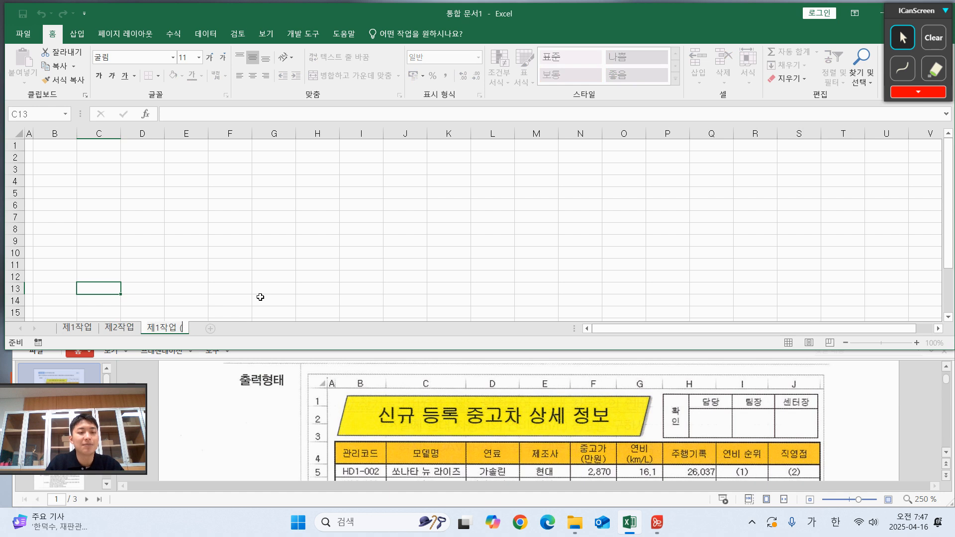
key("Left")
key("BackSpace")
key("BackSpace")
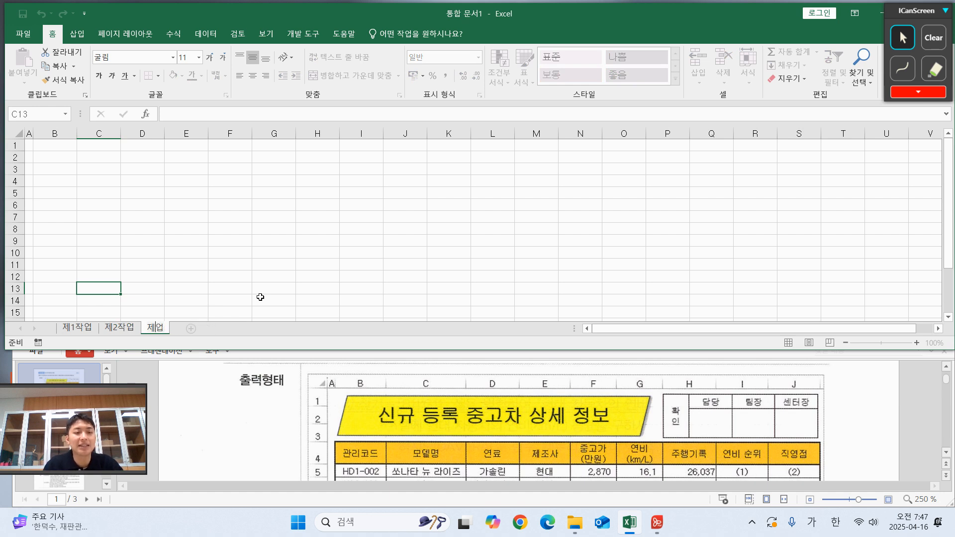
type("3작")
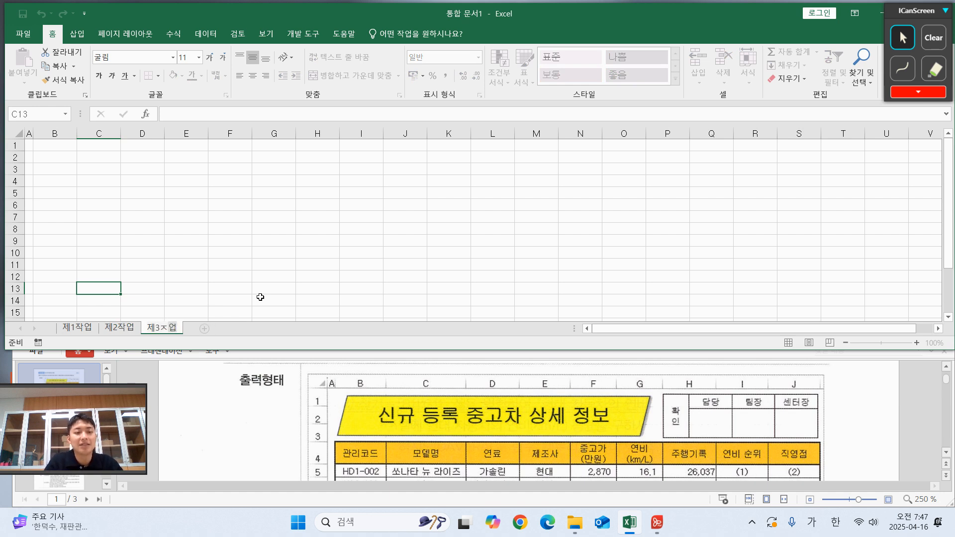
key("Return")
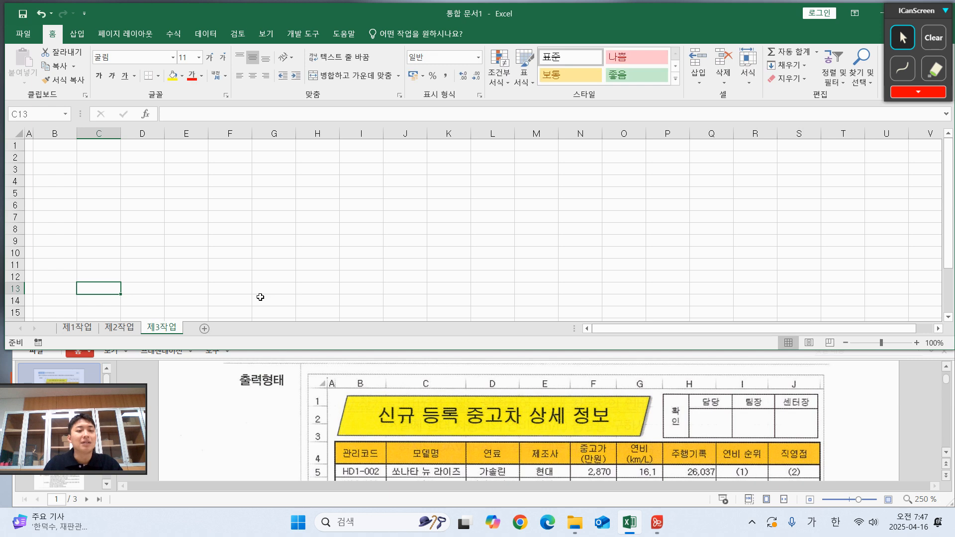
Enter the header 관리코드 in cell B4 of the 제1작업 sheet
left_click(93, 328)
left_click(52, 169)
scroll(74, 189, "up", 5, "ctrl")
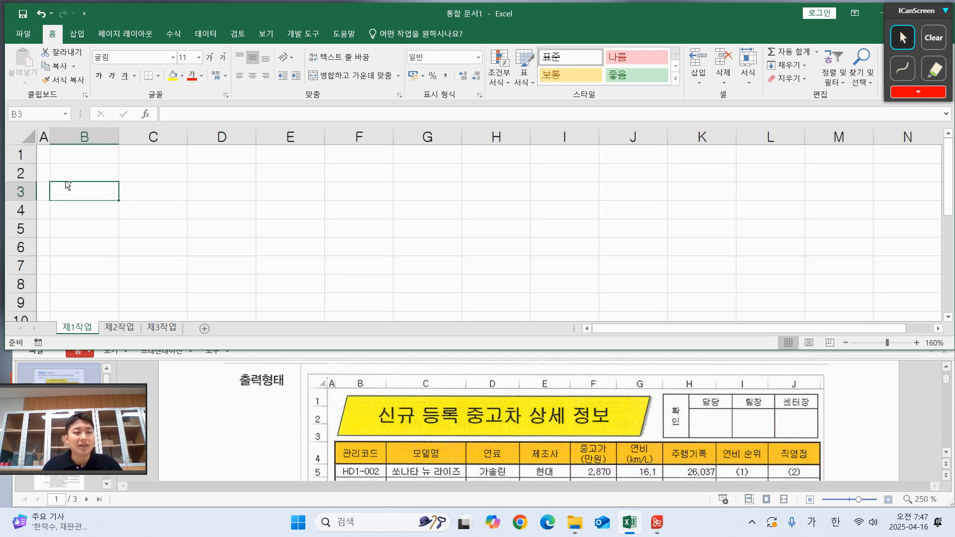
key("Down")
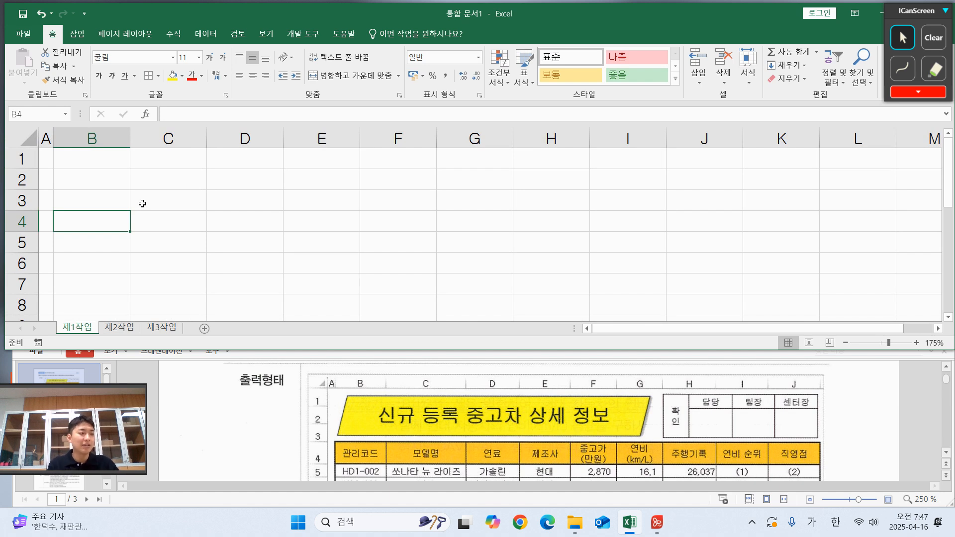
type("관")
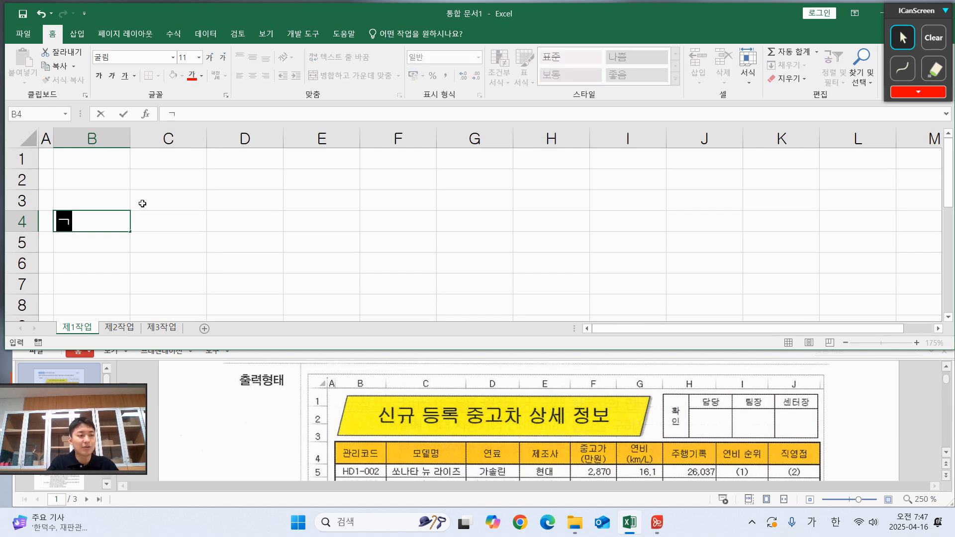
type("리코드")
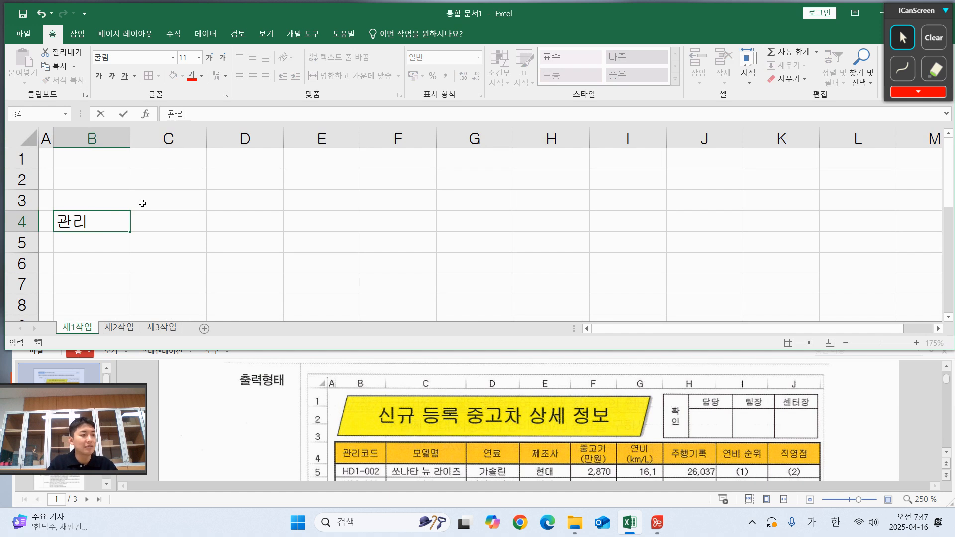
key("Return")
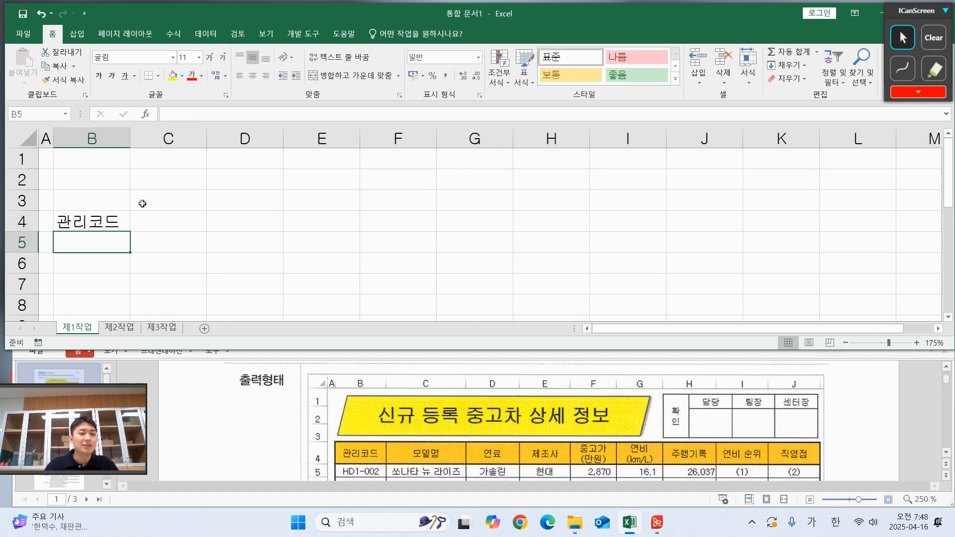
Maximize the workbook window and enter the header 모델명 in cell C4
double_click(334, 13)
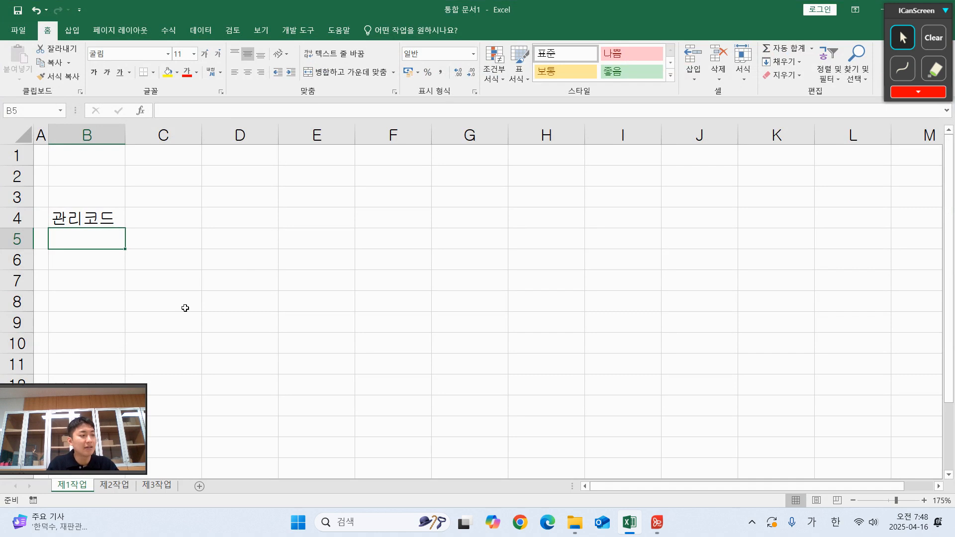
key("BackSpace")
key("BackSpace")
key("Right")
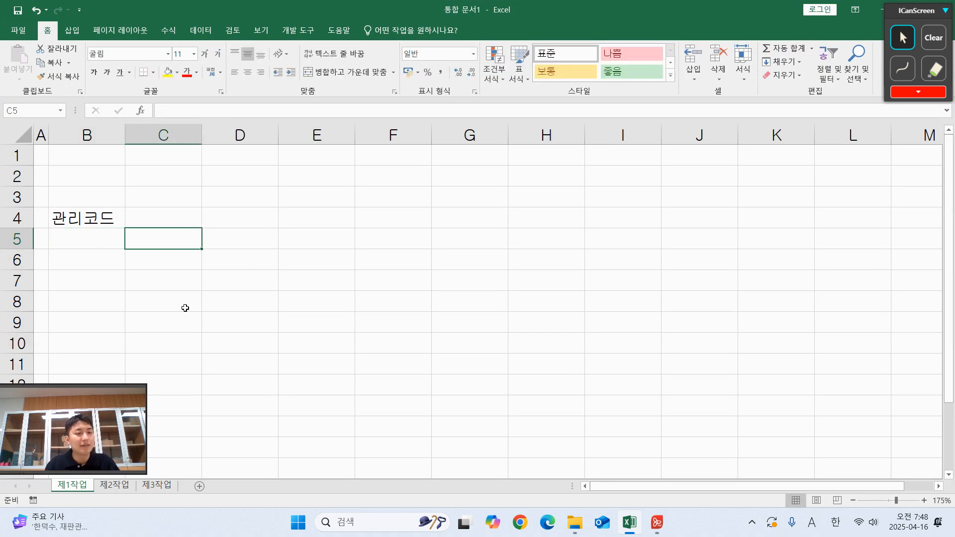
key("Up")
type("D")
key("BackSpace")
key("Hangul")
type("ㅁㅗ델명")
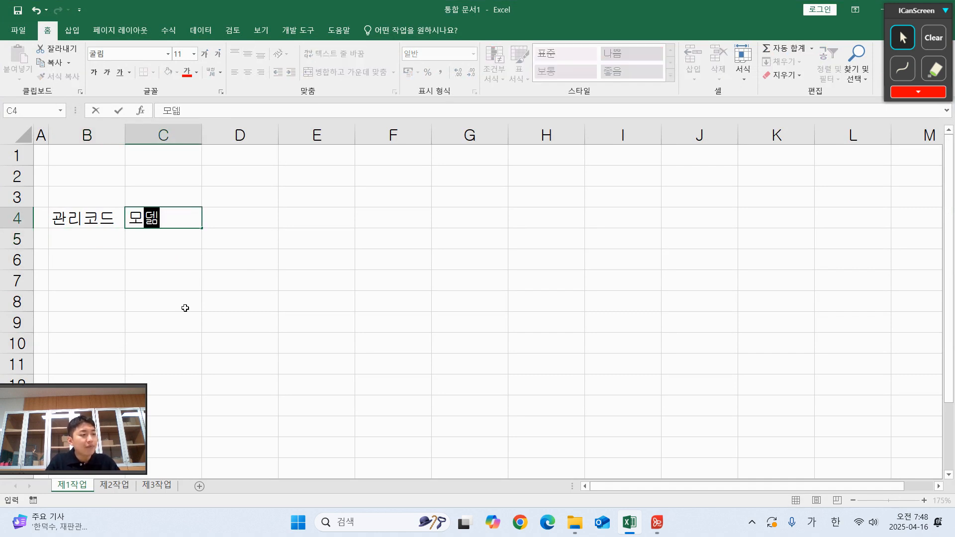
key("Tab")
Enter the headers 연료 in cell D4 and 제조사 in cell E4
type("연료")
key("Tab")
type("제조사")
key("Tab")
Enter a two-line header in cell F4 with 중고가 on the first line and (만원) on the second
type("중고가")
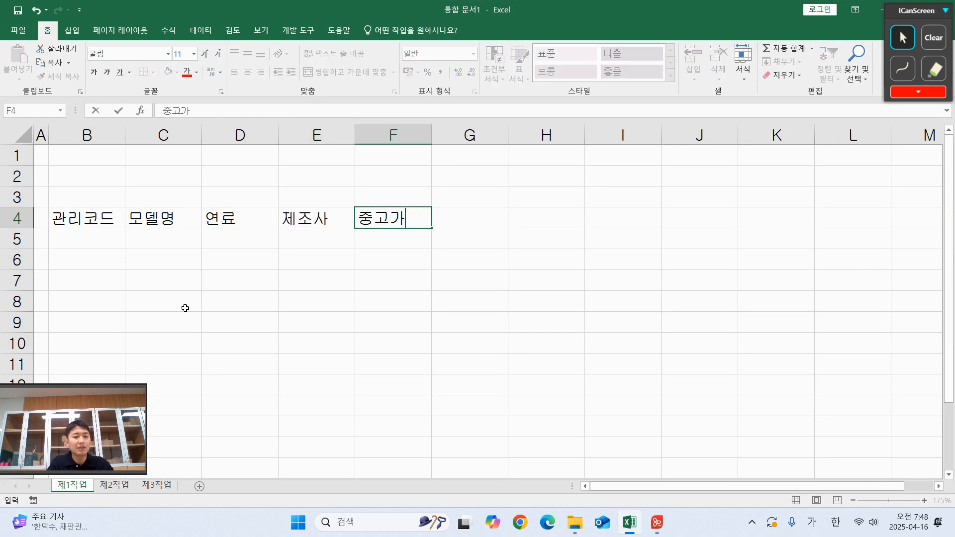
key("alt+Return")
key("BackSpace")
key("alt+Return")
type("(만원)")
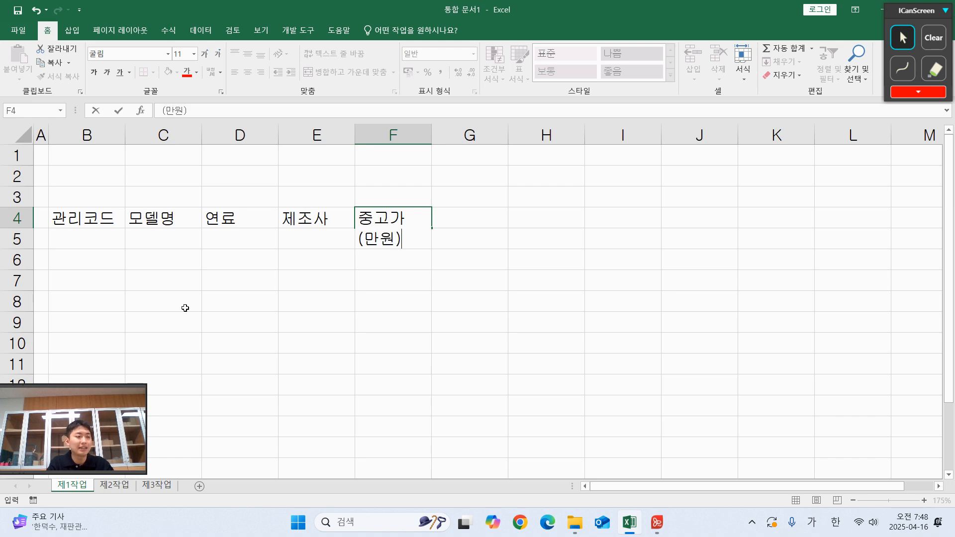
key("Tab")
Enter a two-line header in cell G4 with 연비 on the first line and (km/L) on the second
type("연비")
key("alt")
key("alt+Return")
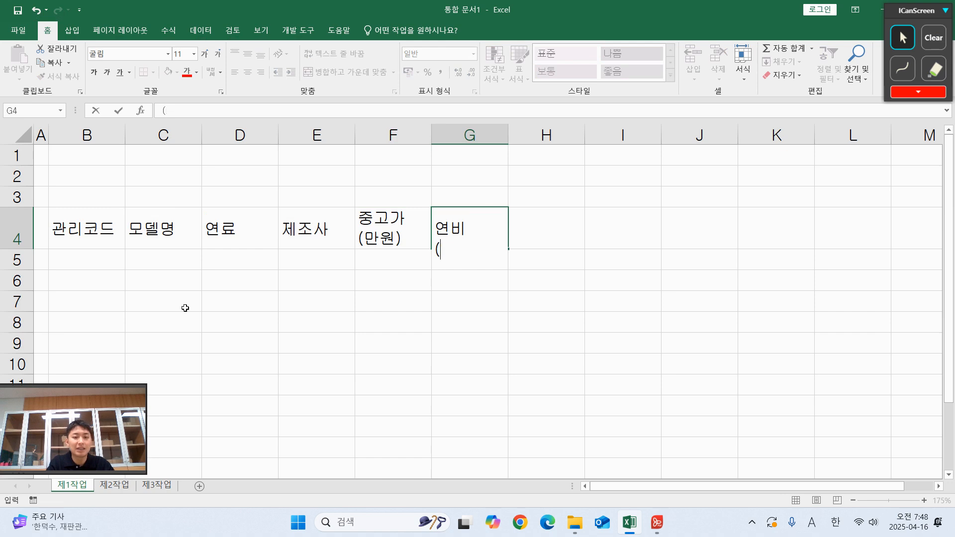
type("km/L")
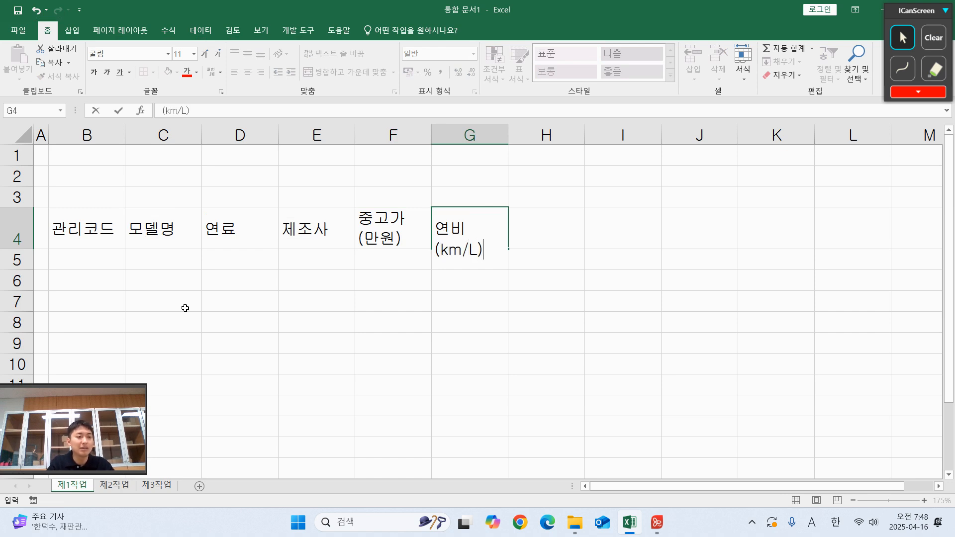
key("Tab")
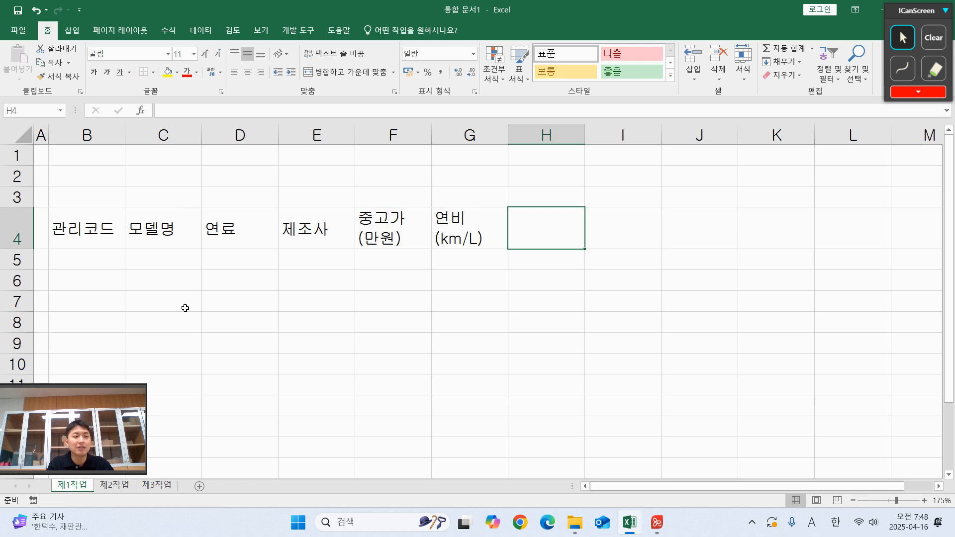
Enter the header 주행기록 in cell H4
type("W")
key("BackSpace")
key("Hangul")
type("주행기")
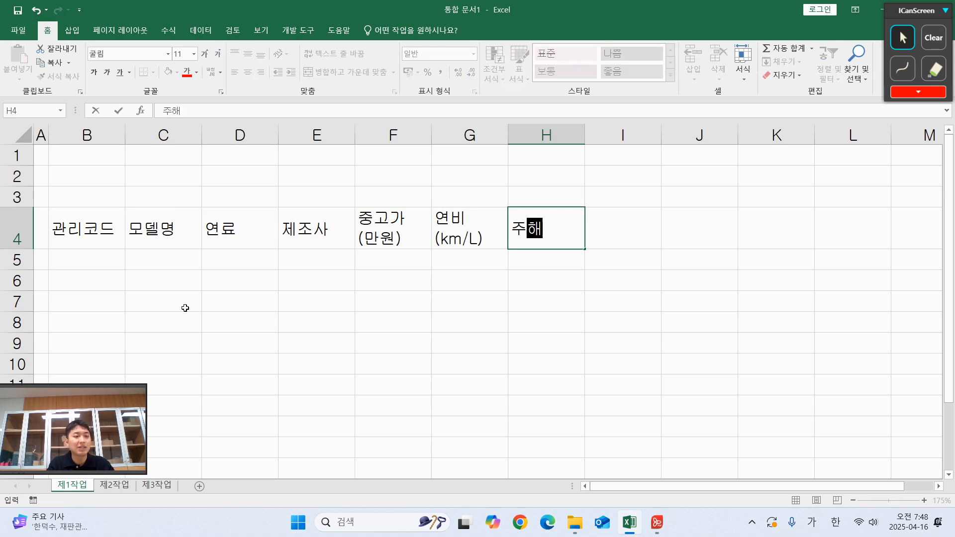
type("록")
key("Tab")
Enter the headers 연비 순위 in cell I4 and 직영점 in cell J4
type("연비 순")
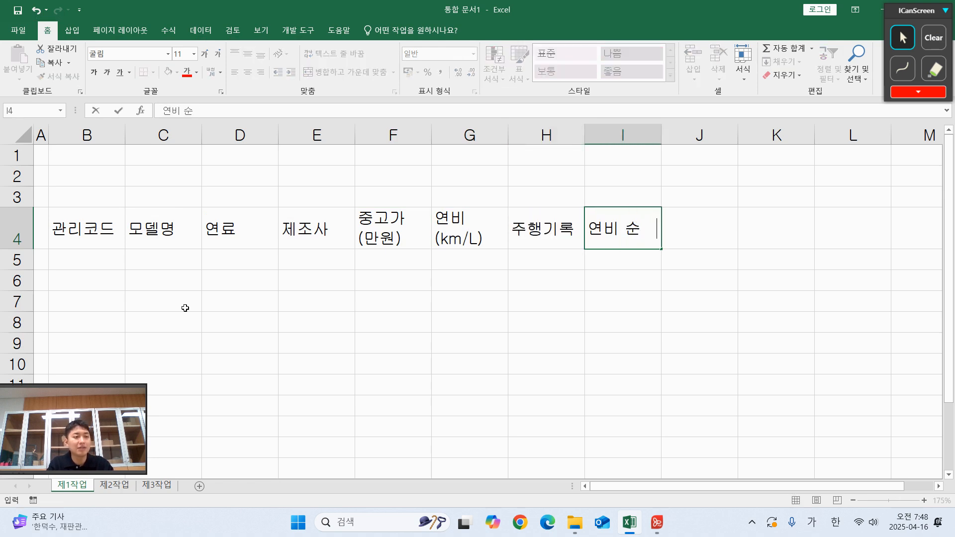
type("위 ㅈㅣㄱ")
key("BackSpace")
key("BackSpace")
key("BackSpace")
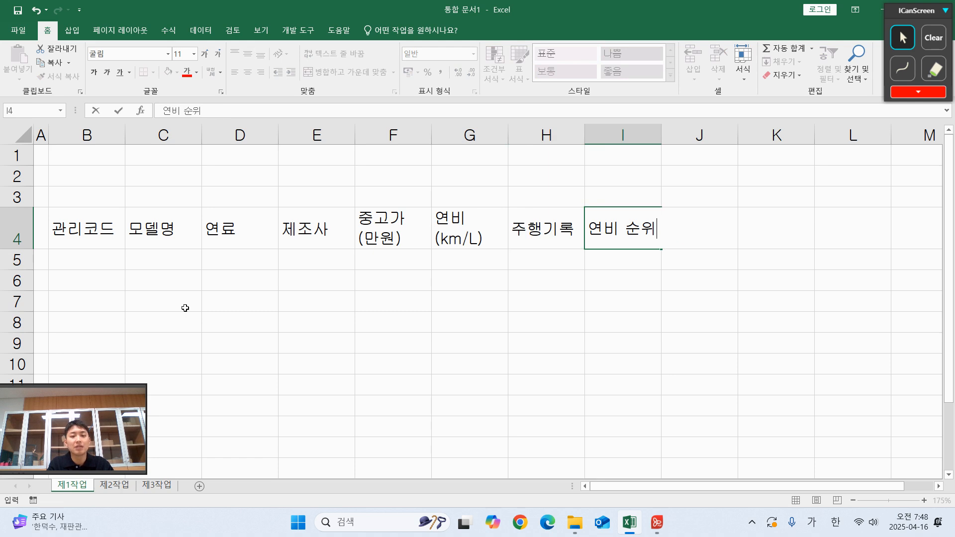
key("Tab")
type("직영점")
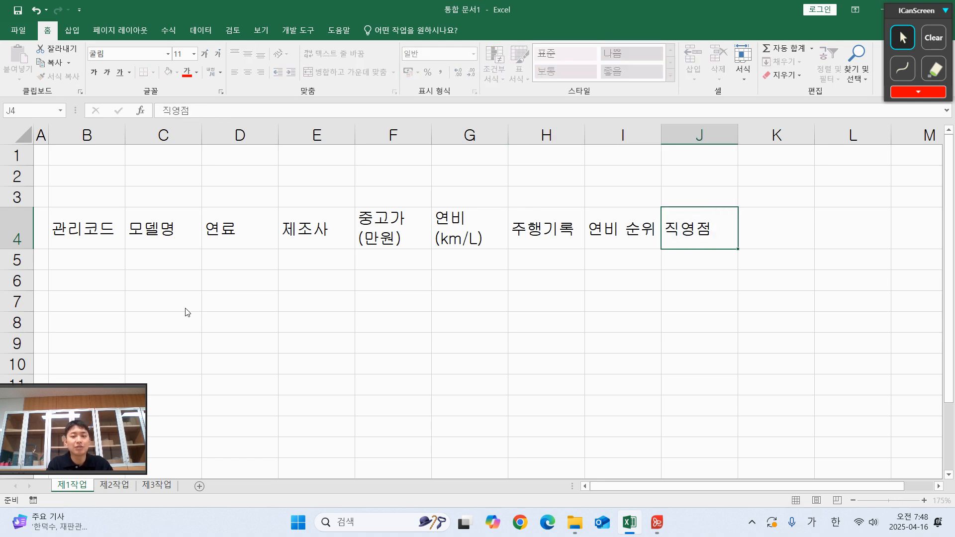
Enter the management codes HD1-002 in cell B5 and KA2-102 in cell B6
key("Return")
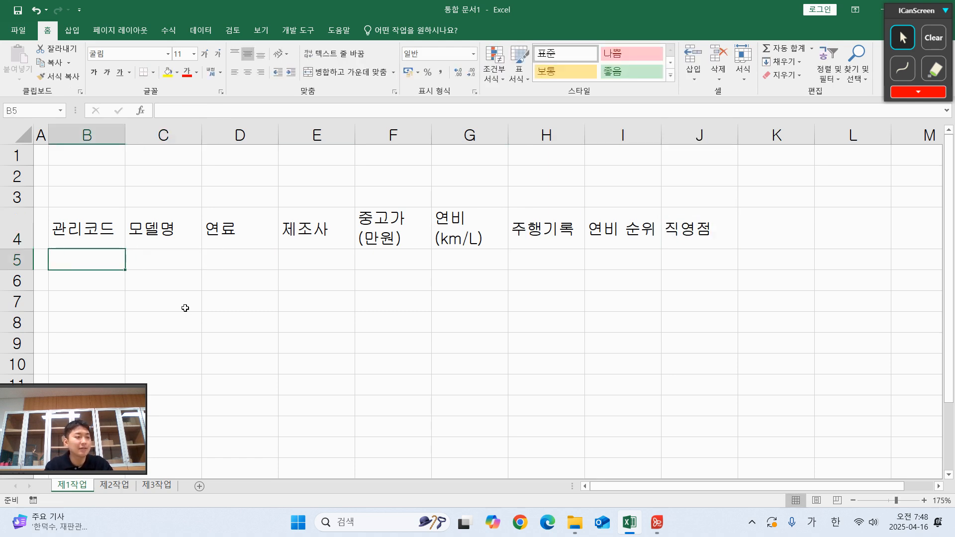
type("ㅗ")
key("BackSpace")
key("Hangul")
type("h")
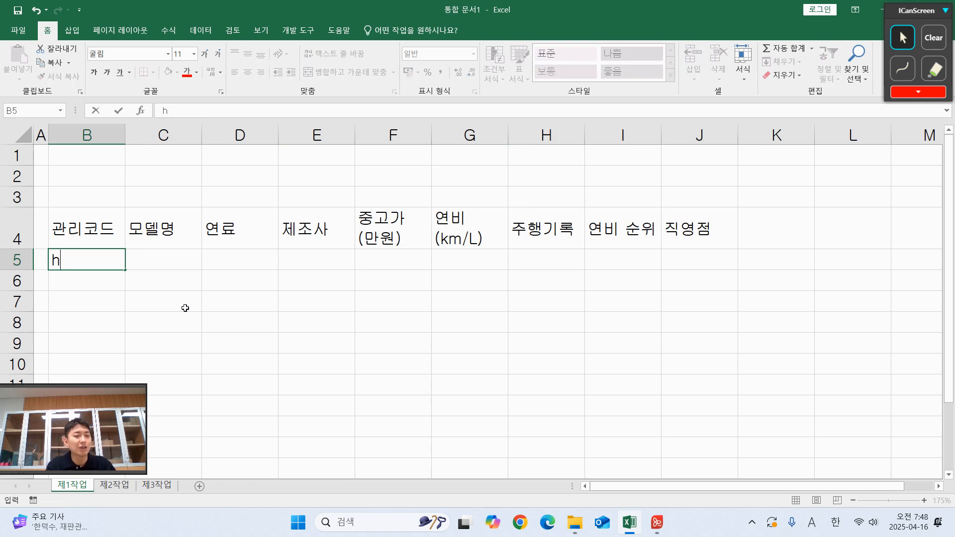
type("HD1-002")
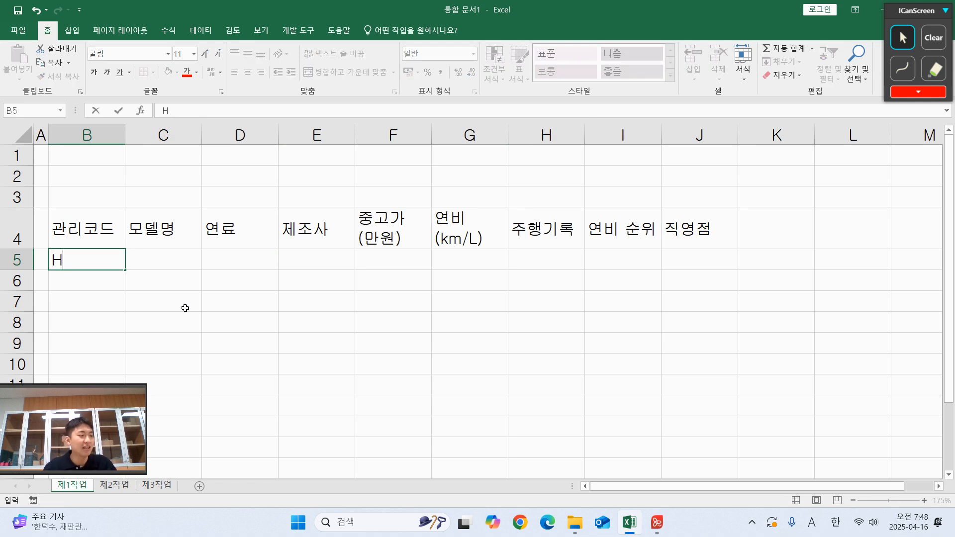
key("Return")
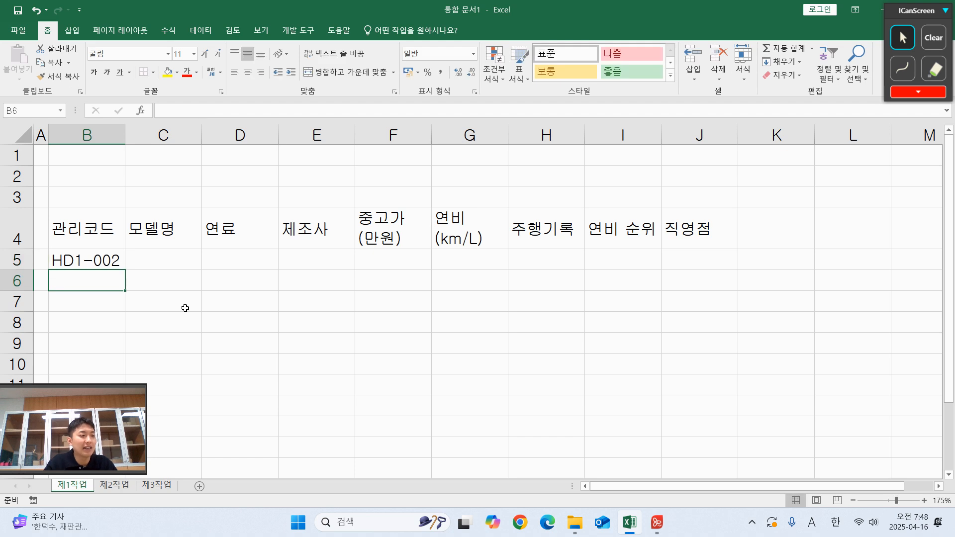
type("KA2-102")
key("Return")
Enter the management codes CB-2-002 in cell B7 and SY-1-054 in cell B8
type("C")
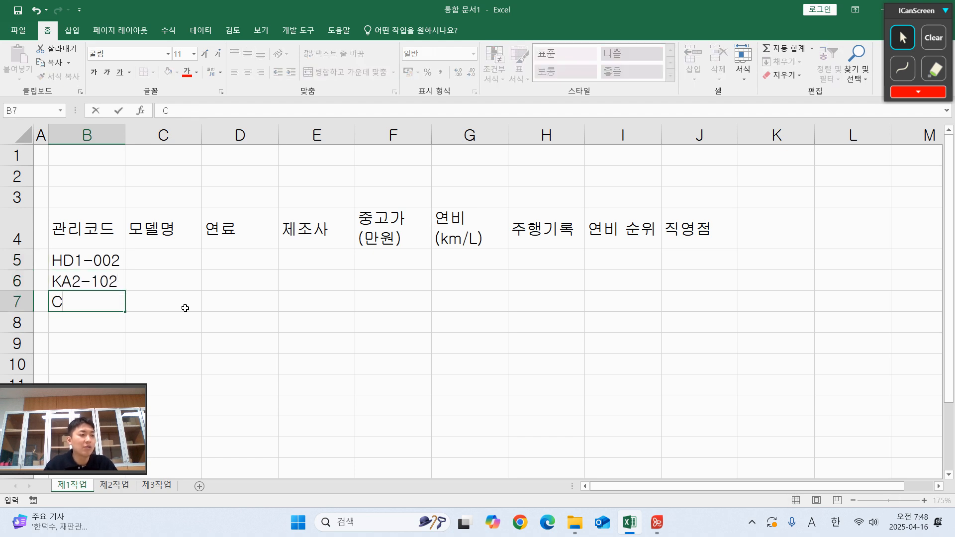
type("HB-2-002")
key("Return")
type("SY")
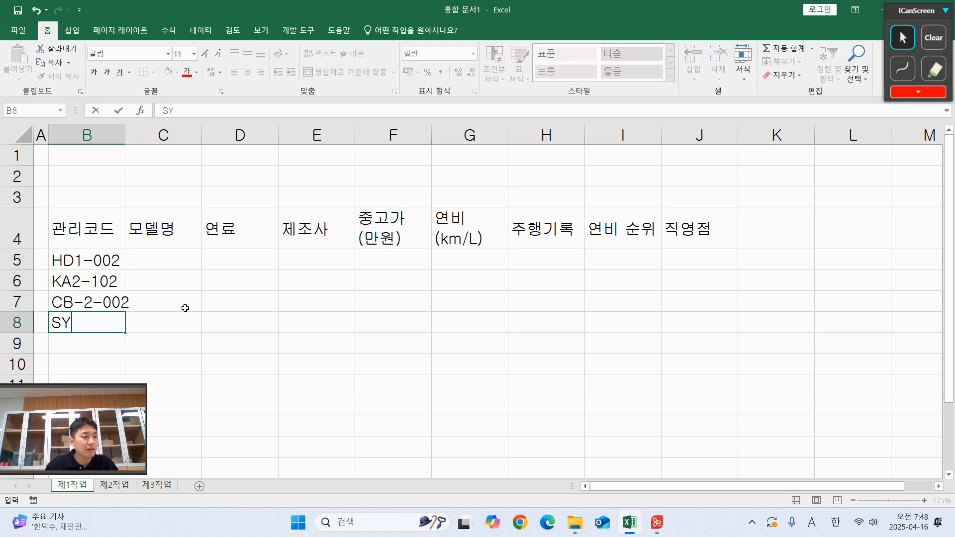
type("-1-054")
key("Return")
Enter the management codes RN4-101 in cell B9 and KA3-003 in cell B10
type("RN4-")
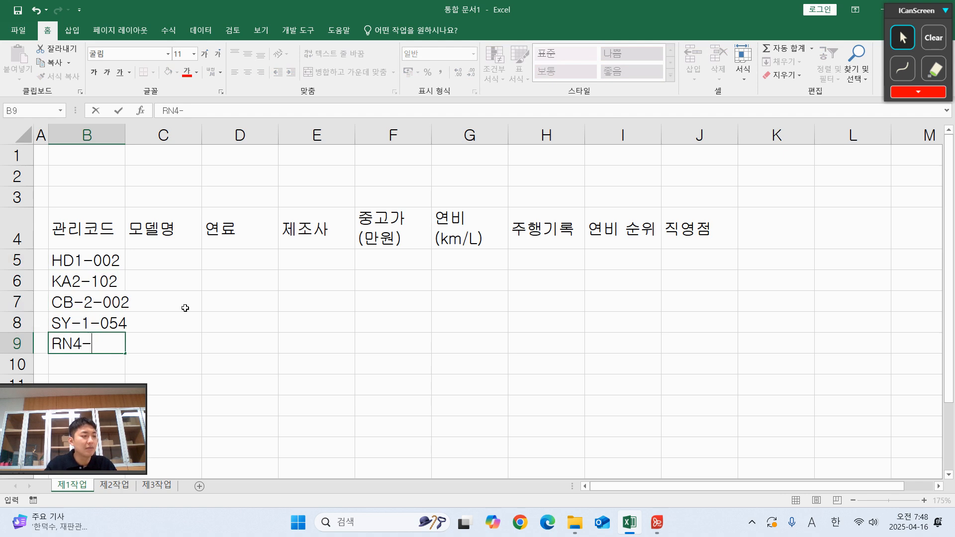
type("101")
key("Return")
type("KA")
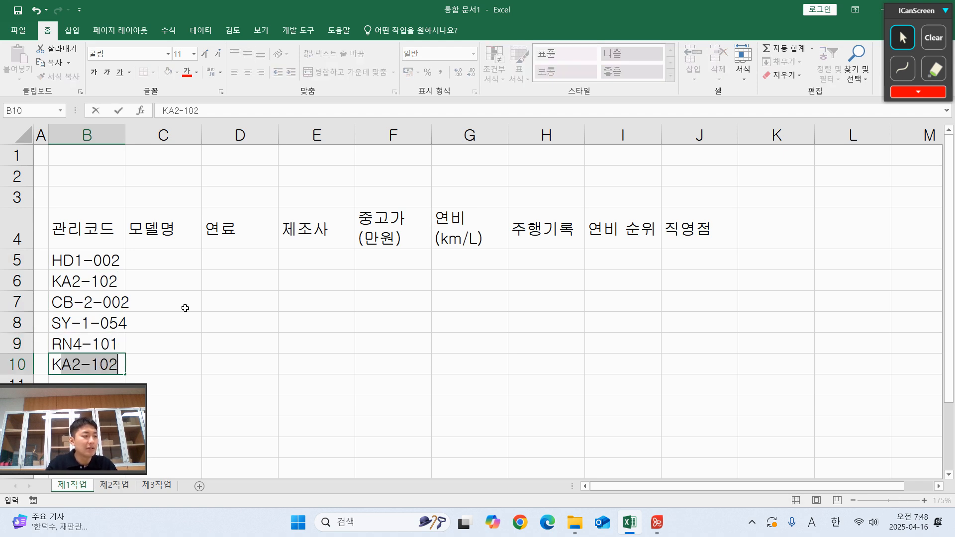
type("3003")
key("F2")
key("Left")
key("Left")
key("Left")
type("-")
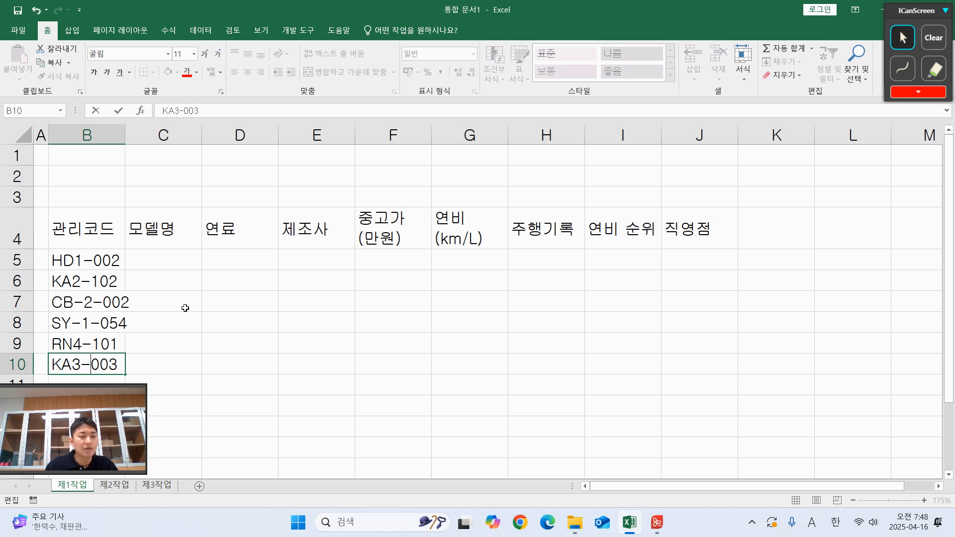
key("Return")
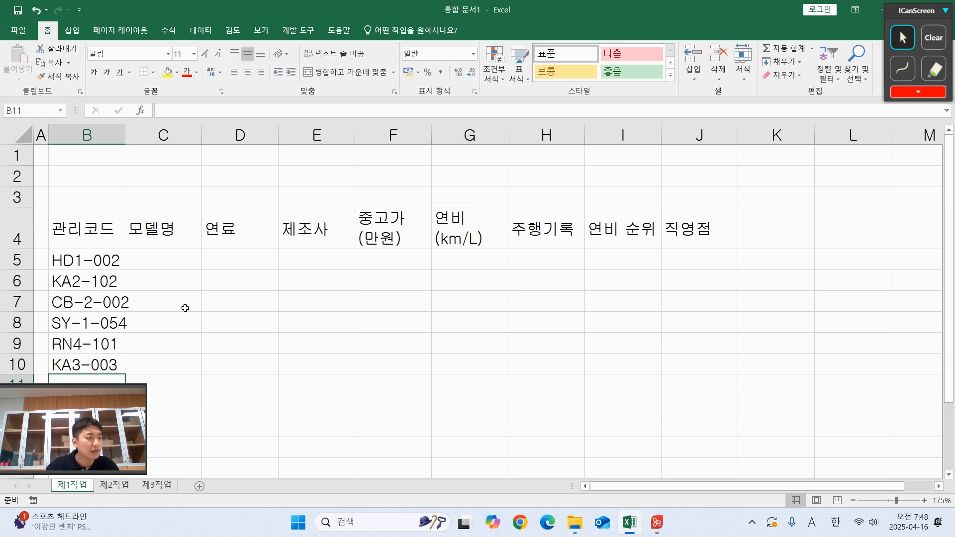
Enter the management codes HD2-006 in cell B11 and HD4-001 in cell B12
type("HD2-006")
key("Return")
type("HD")
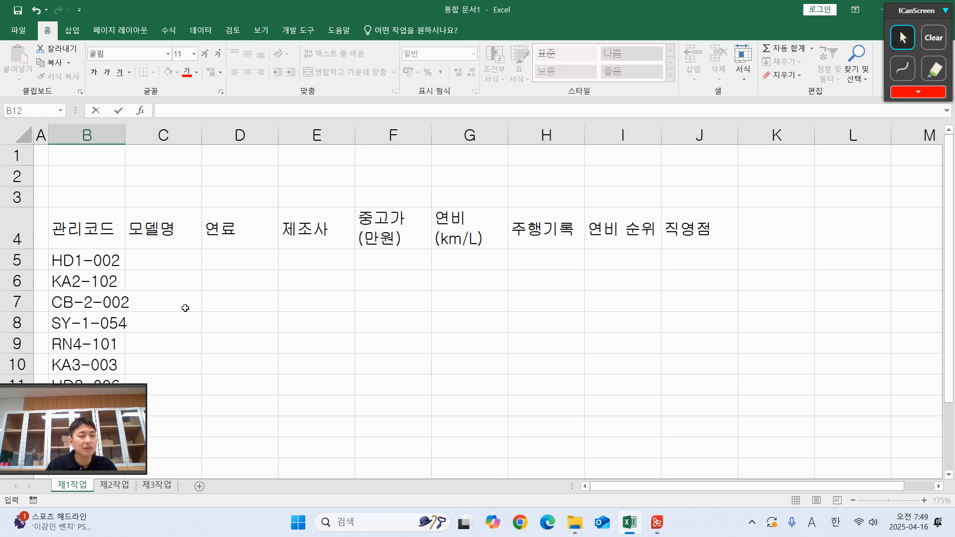
scroll(189, 298, "down", 2)
type("H")
key("BackSpace")
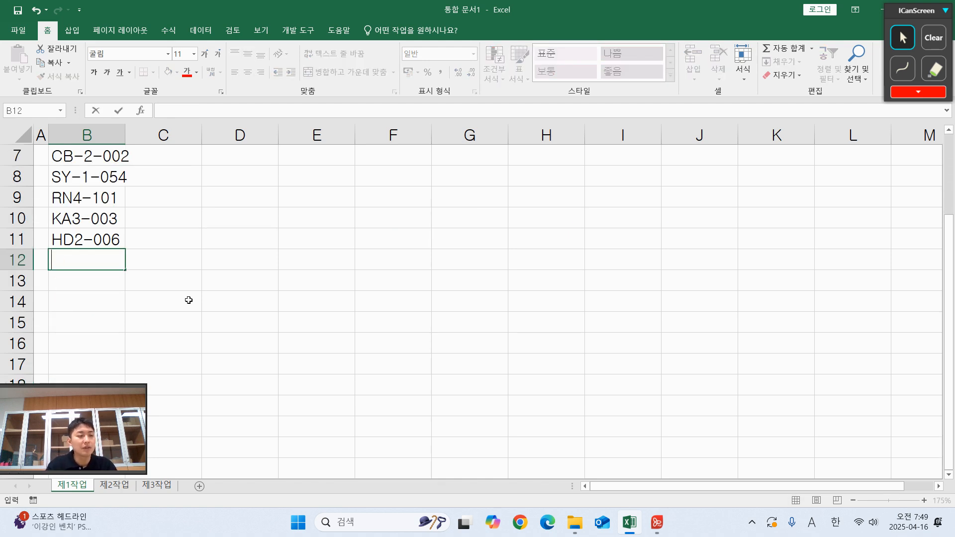
type("HD4-001")
key("Return")
Enter the summary label 하이브리드 차량 연비(km/L 평균) in cell B13 below the management codes
type("D")
key("BackSpace")
key("Hangul")
type("하입")
key("BackSpace")
key("BackSpace")
key("BackSpace")
key("BackSpace")
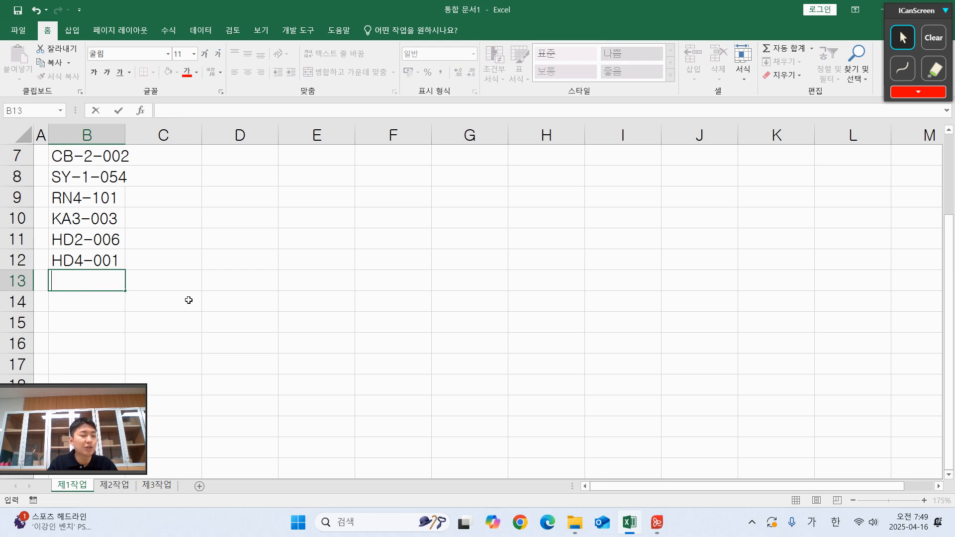
type("하이브리드 ")
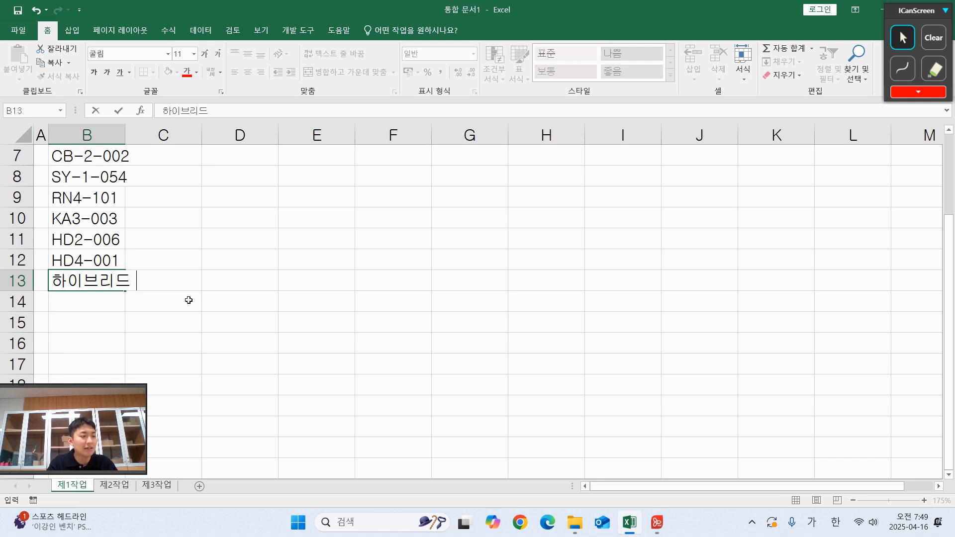
type("찰량 연비(")
key("Hangul")
type("KM")
key("BackSpace")
key("BackSpace")
type("m")
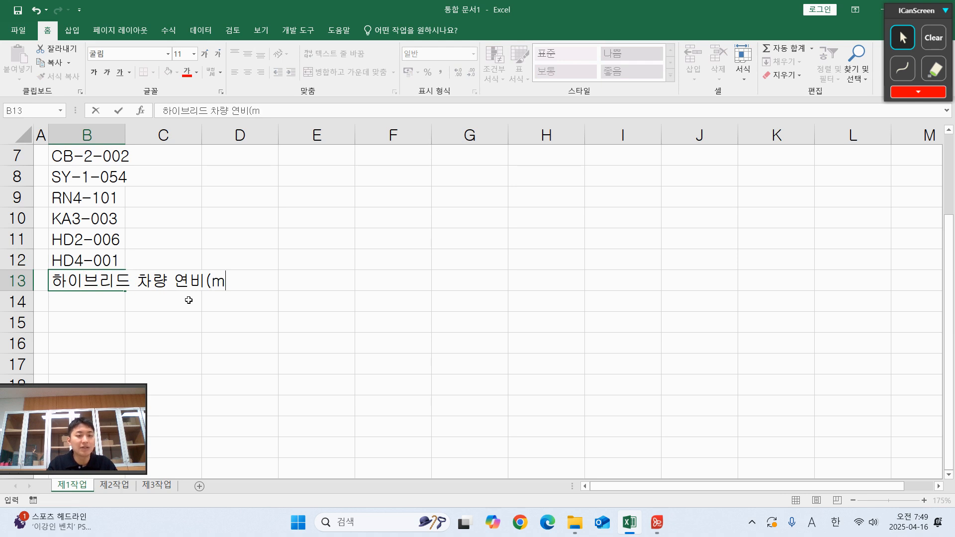
key("BackSpace")
type("km")
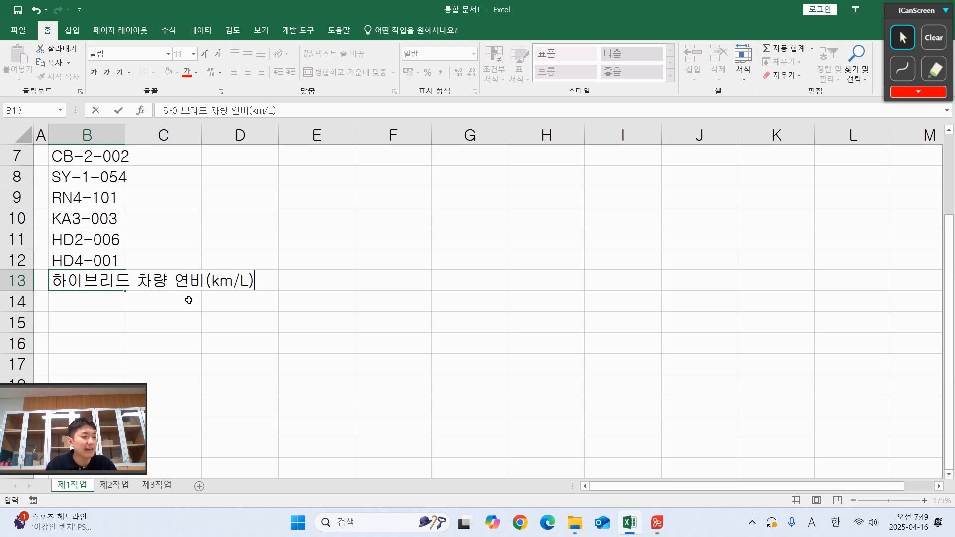
type("/L vud")
key("BackSpace")
key("BackSpace")
key("BackSpace")
key("Hangul")
type("평균)")
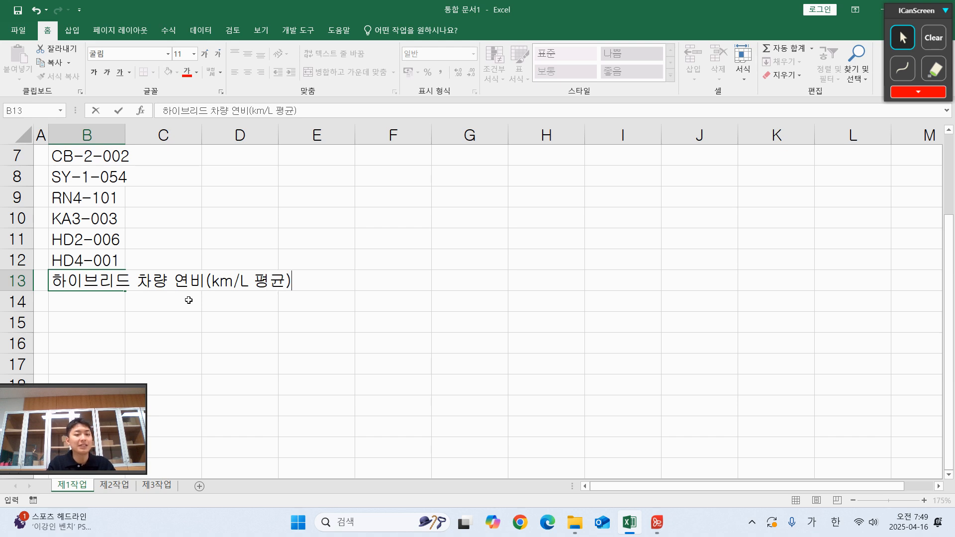
key("Return")
Enter the summary label 가솔린 차량의 주행기록 합계 in cell B14
type("가솔린 차량의 ㅈ")
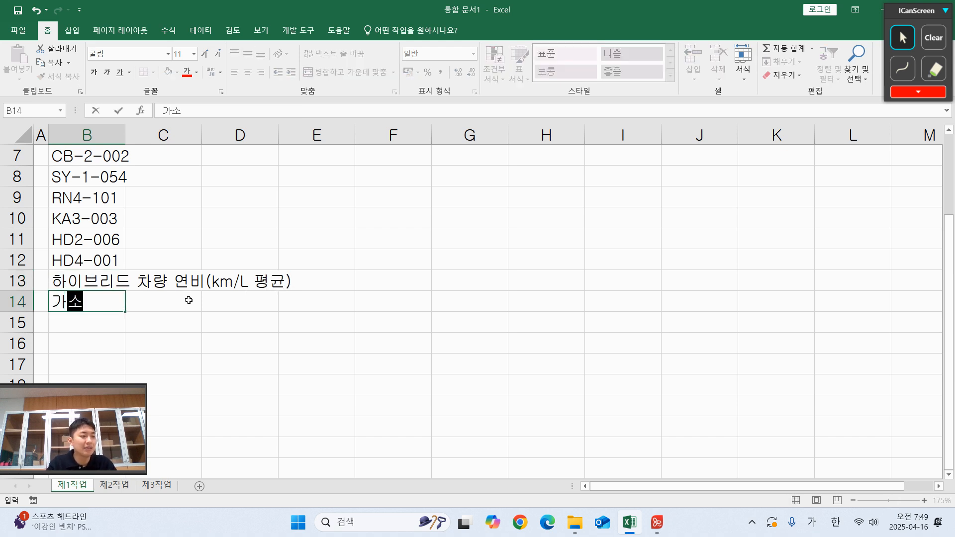
type("주행기록 합계")
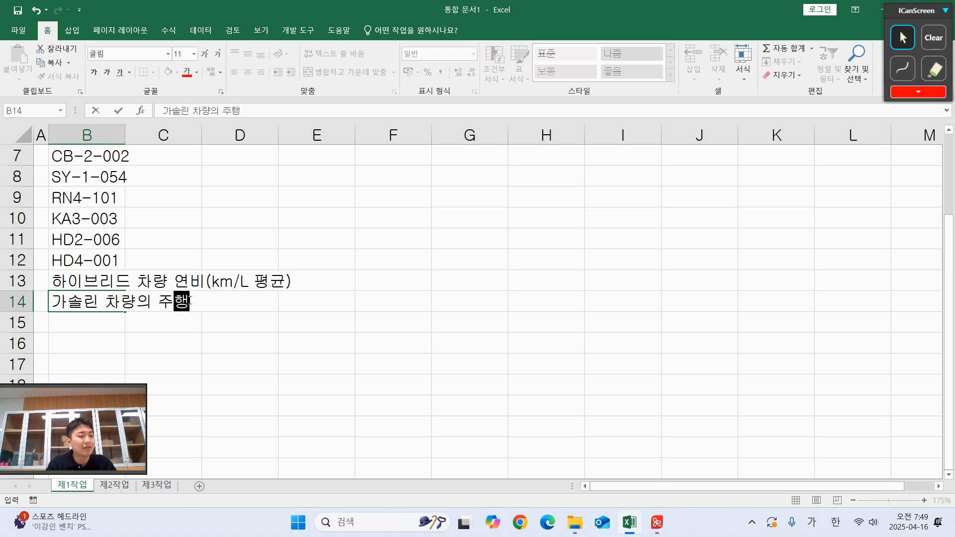
key("Return")
Enter the model names 쏘나타 뉴 라이즈 in cell C5 and 니로 in cell C6
key("Right")
key("ctrl+Up")
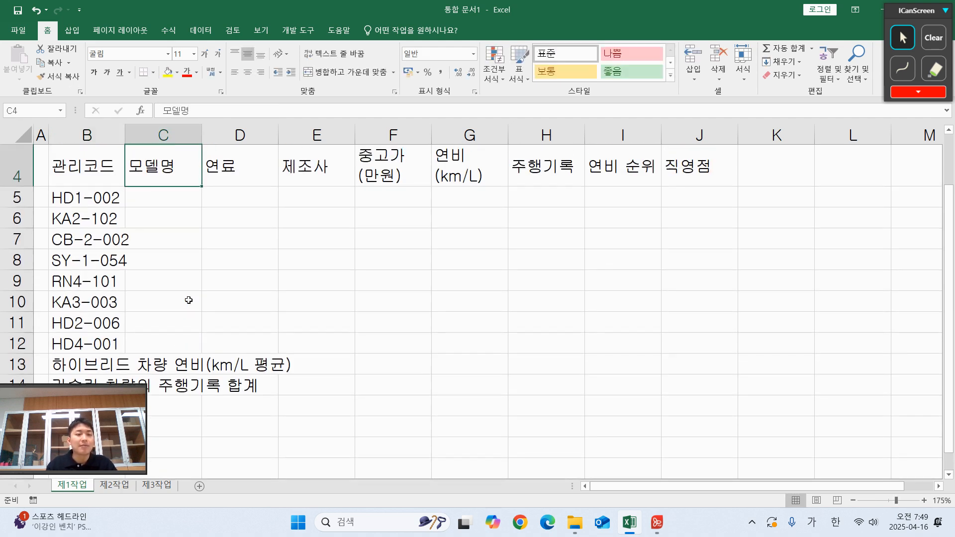
key("Down")
type("쏘나타 뉴 라")
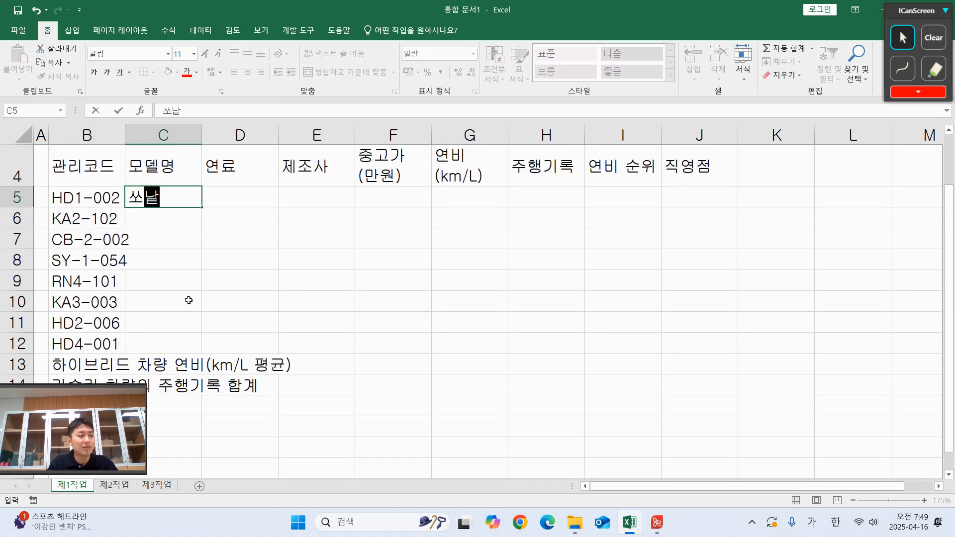
type("이즈")
key("Return")
type("니로")
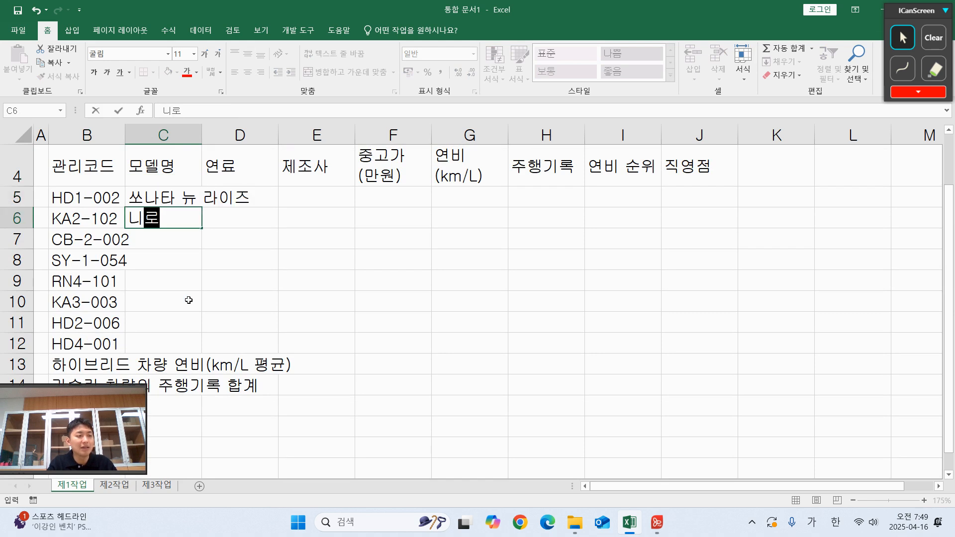
key("Return")
Enter the model names 이쿼녹스 in cell C7 and 티볼리 아머 in cell C8
type("이퀀")
type("녹스")
key("Return")
type("티볼리 아머")
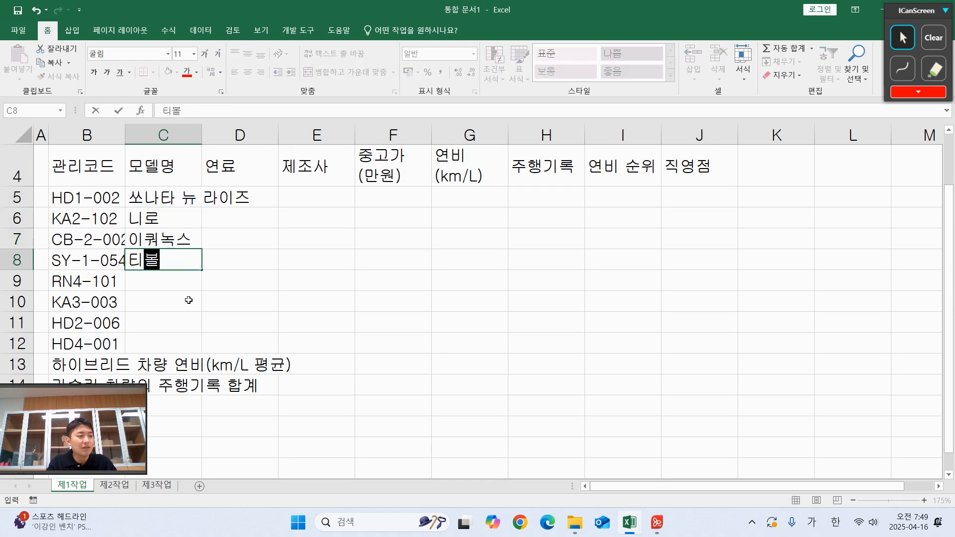
key("Return")
Enter the model names QM3 in cell C9 and 더 뉴 카니발 in cell C10
type("QM")
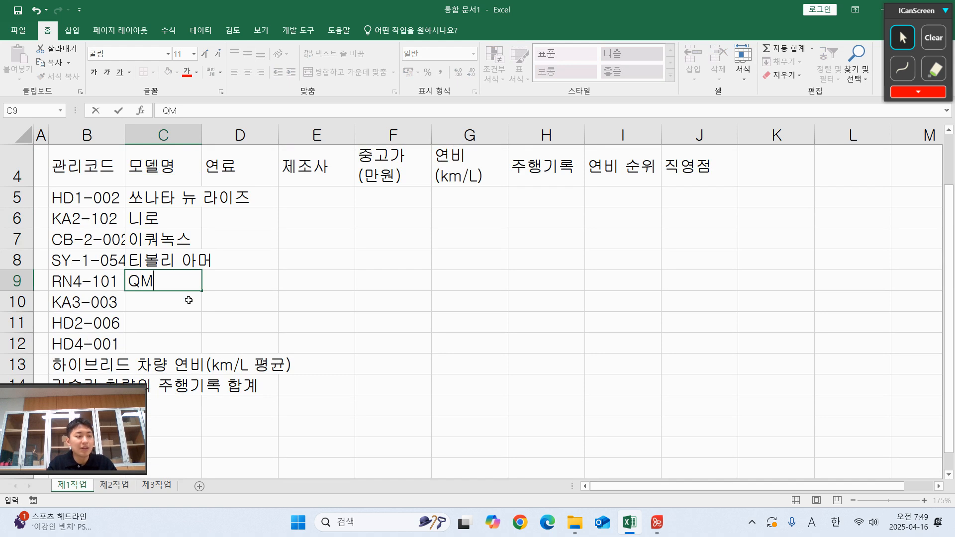
type("3")
key("Return")
type("더 뉴 카니발")
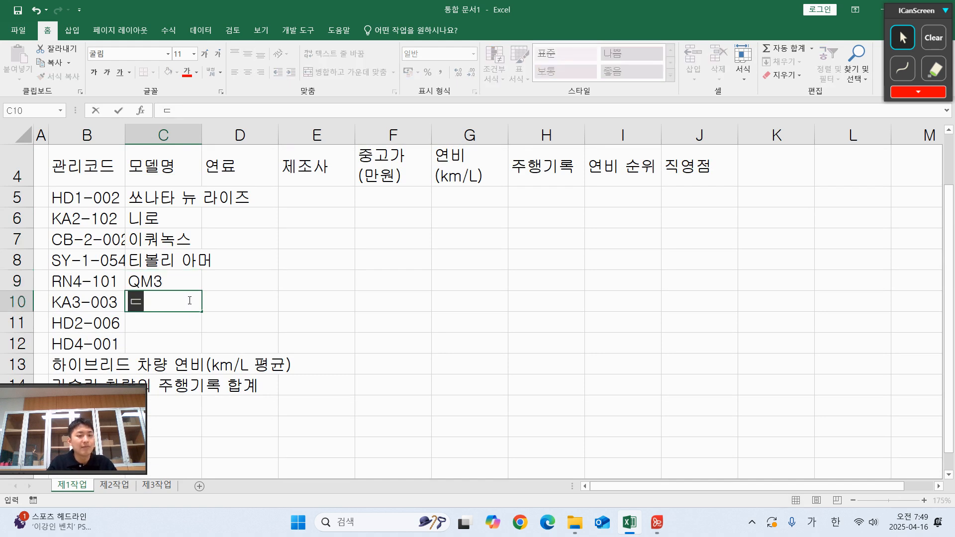
key("Return")
Enter the model names 그랜드ㅜ 스타렉스 in cell C11 and 그랜저 in cell C12
type("그랜")
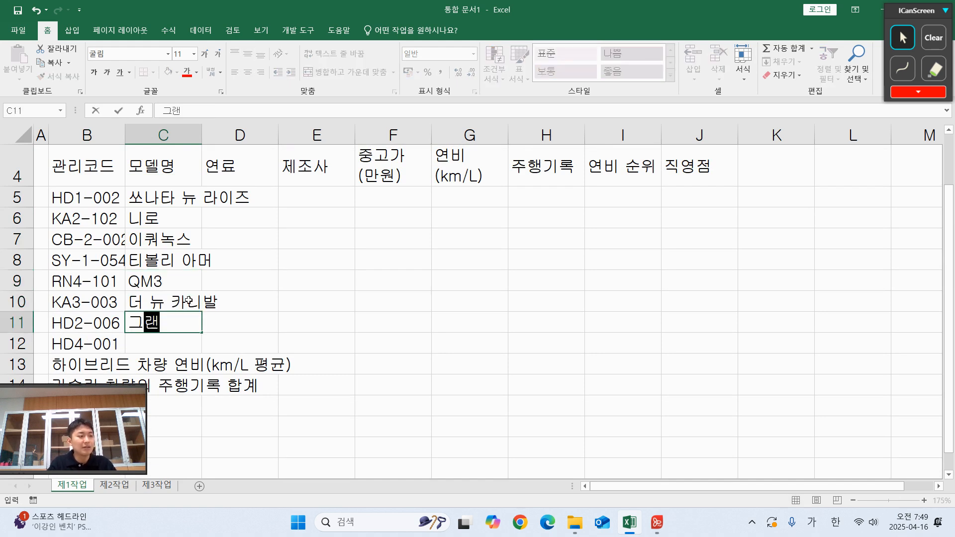
type("드ㅜ 스타렉스")
key("Return")
type("그랜저")
key("Return")
Enter the fuel types 가솔린 in cell D5 and 하이브리드 in cell D6
key("Right")
key("ctrl+Up")
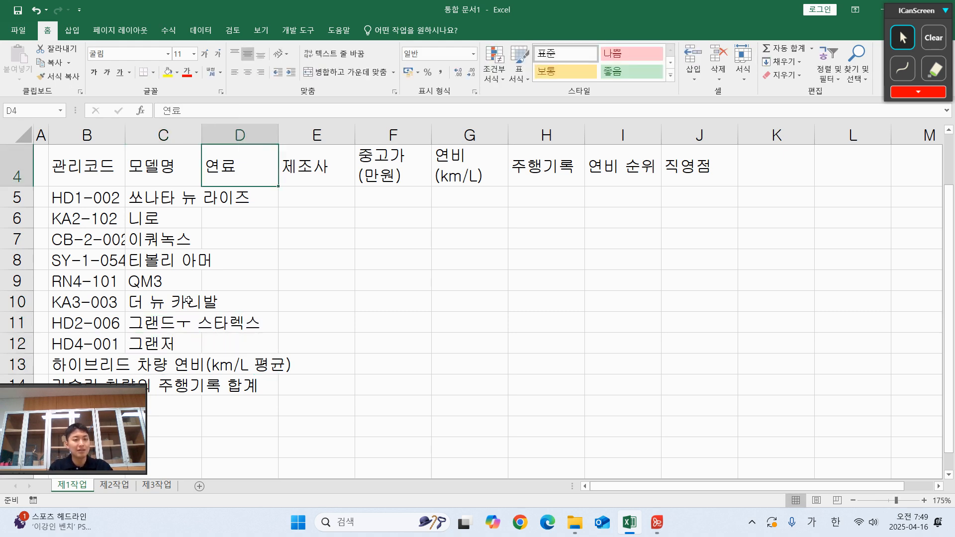
key("Down")
type("가솔린")
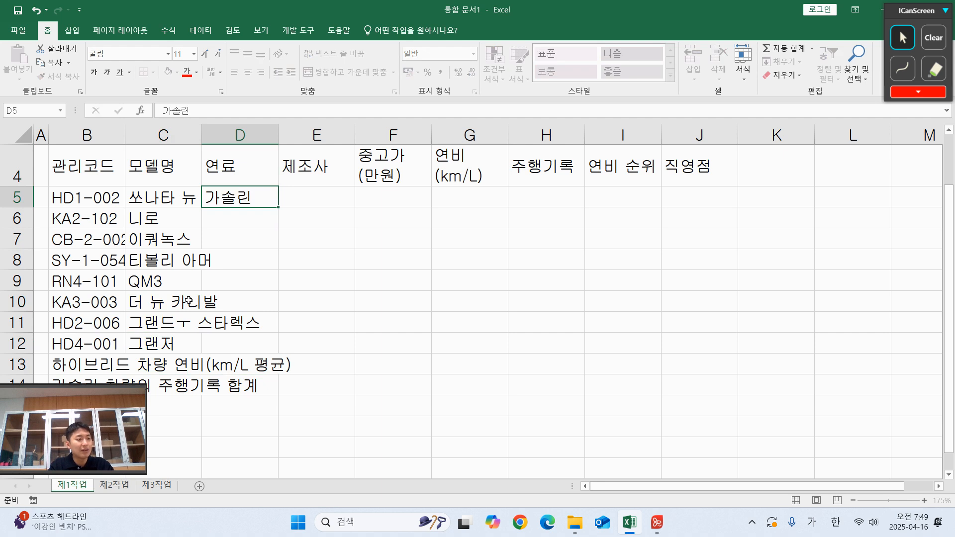
key("Return")
type("하이브리")
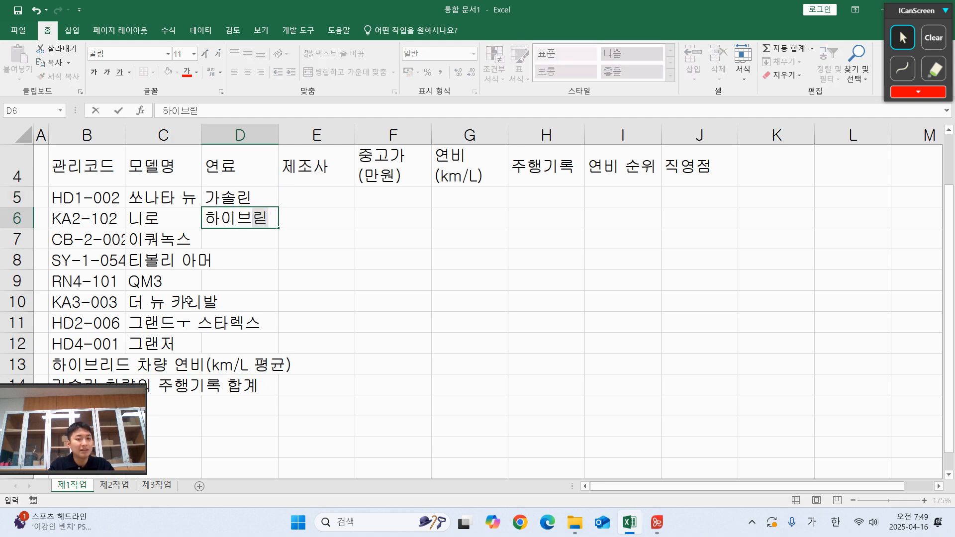
type("드")
key("Return")
Enter the fuel types 디젤 in cell D7 and 가솔린 in cell D8
type("디젤")
key("BackSpace")
key("BackSpace")
type("디젤")
key("Return")
type("가솔린")
key("Return")
Enter the fuel types 디젤, 가솔린, 디젤 and 하이브리드 in cells D9 to D12
type("디젤")
key("Return")
type("가솔린")
key("Return")
type("디젤")
key("Return")
type("하이브리드")
key("Return")
Enter the manufacturers 현대 in cell E5 and 기아 in cell E6
key("Right")
key("ctrl+Up")
key("Down")
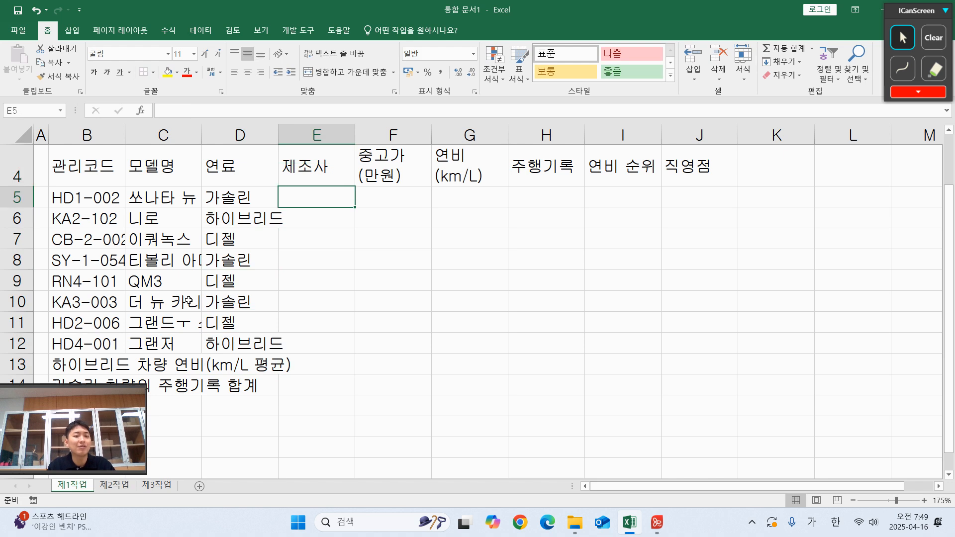
type("현대")
key("Return")
type("기아")
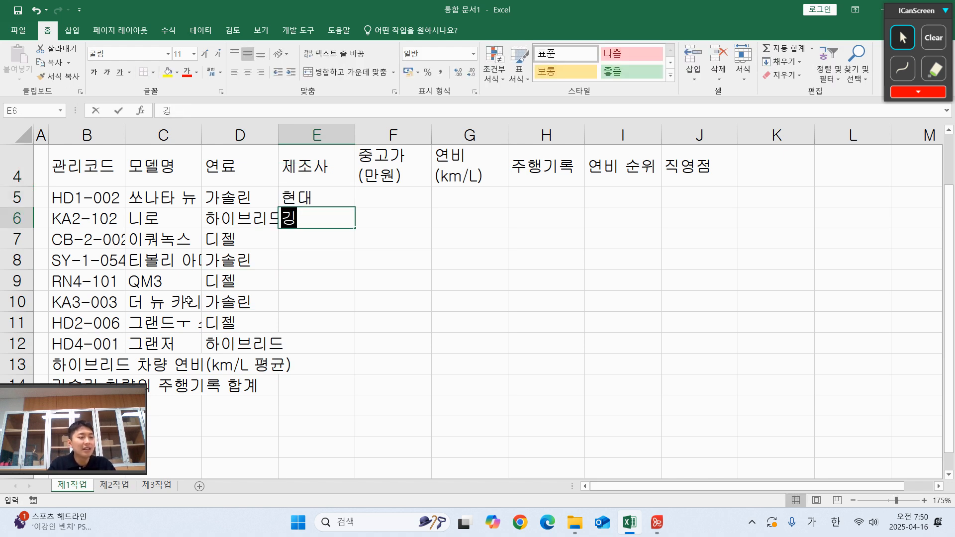
key("Return")
Enter the manufacturers 쉐보레, 쌍용 and 르노삼성 in cells E7 to E9
type("쉐보")
type("쌍용")
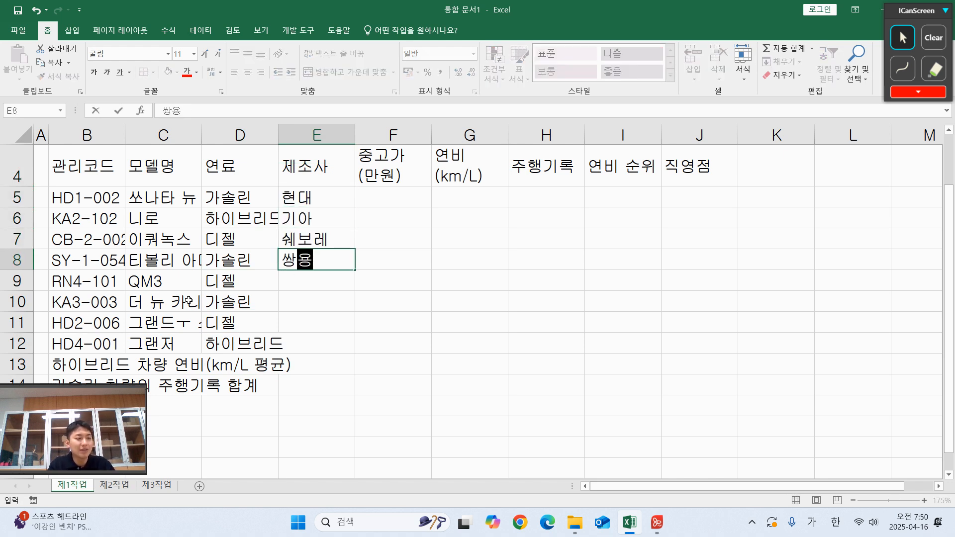
key("Return")
type("르놋삼성")
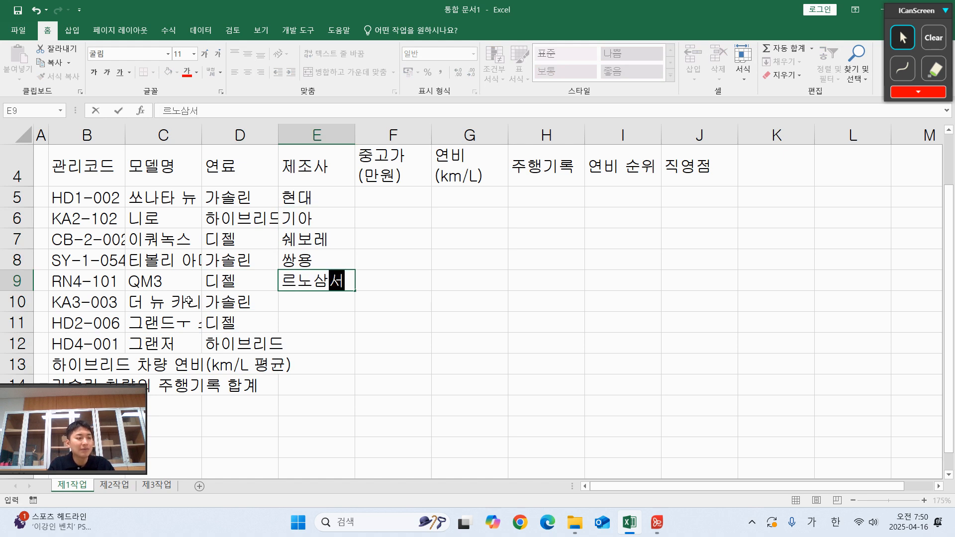
key("Return")
Enter the manufacturers 기아 in E10 and 현대 in E11 and E12, and go to cell F5 under the price header
type("기")
key("Return")
type("현대")
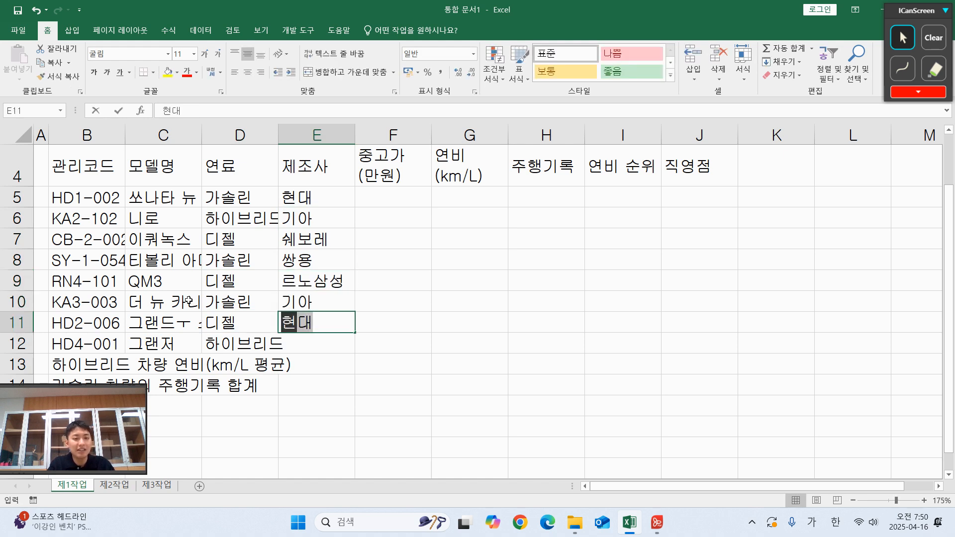
key("Return")
type("현대")
key("Return")
key("Right")
key("ctrl+Up")
key("Down")
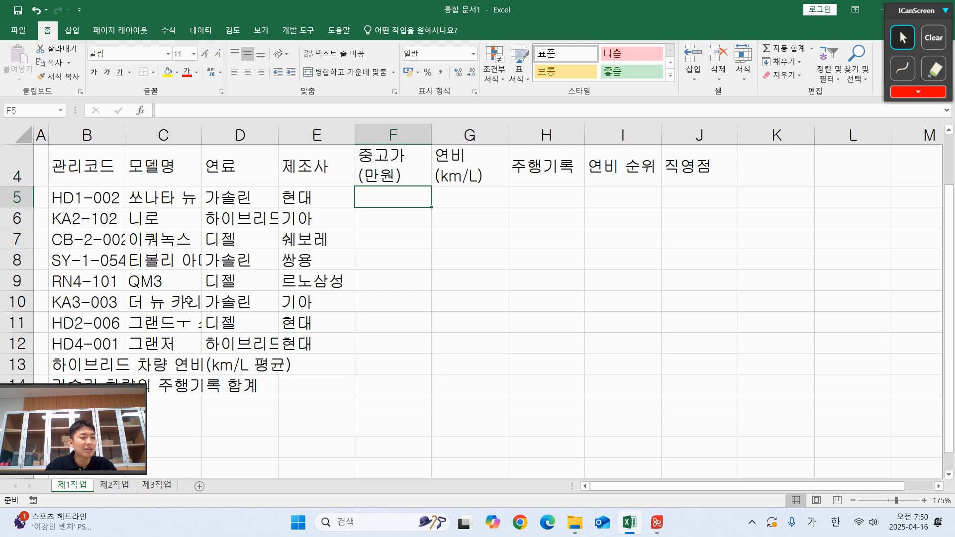
Enter the used-car prices 2870, 2650, 4030 and 2060 in cells F5 to F8
type("2870")
key("Return")
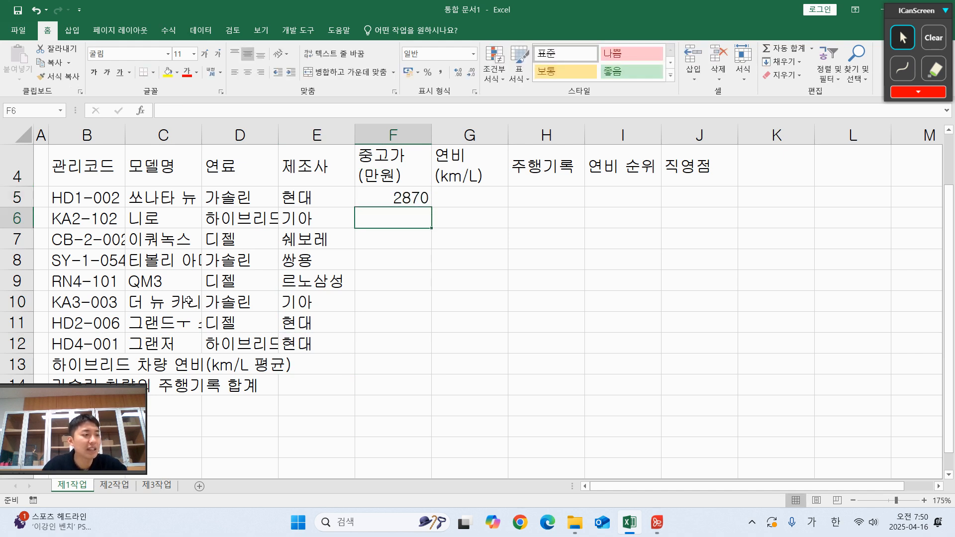
type("2650")
key("Return")
type("406")
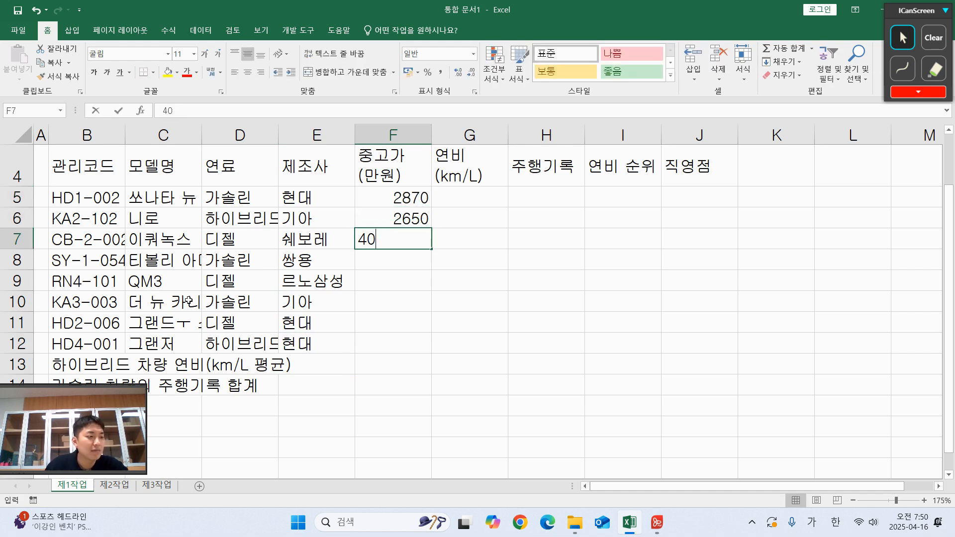
key("Return")
type("2060")
key("Return")
Enter the used-car prices 2100, 3450, 4660 and 3950 in cells F9 to F12
type("2100")
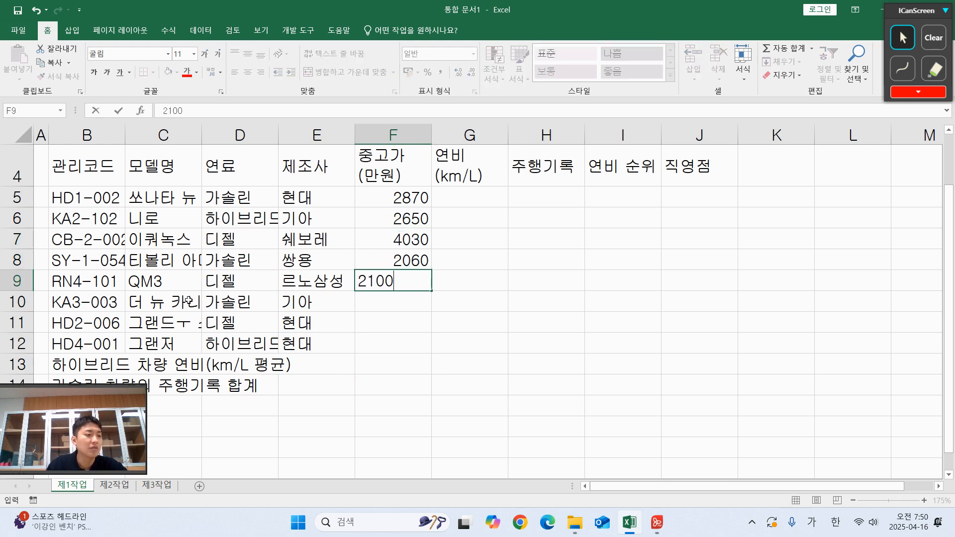
key("Return")
type("3450")
key("Return")
type("4660")
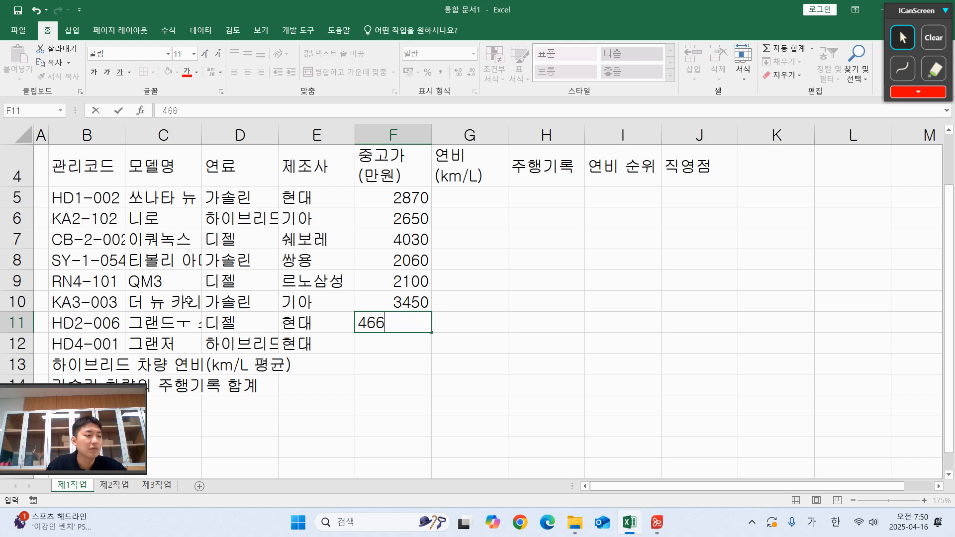
key("Return")
type("3950")
key("Return")
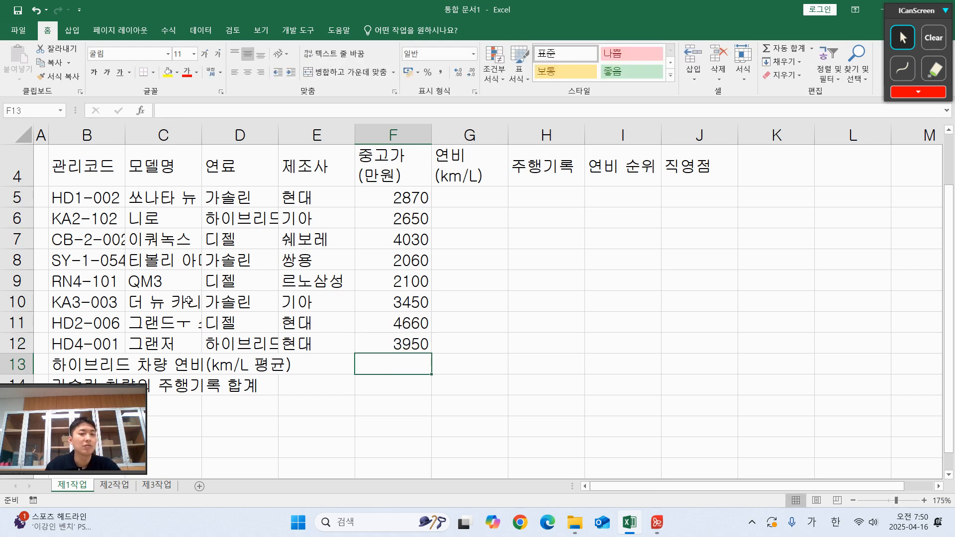
Enter the fuel efficiency values 16.1, 19.5 and 13.3 in cells G5 to G7
key("Right")
key("ctrl+Up")
key("Down")
type("16.1")
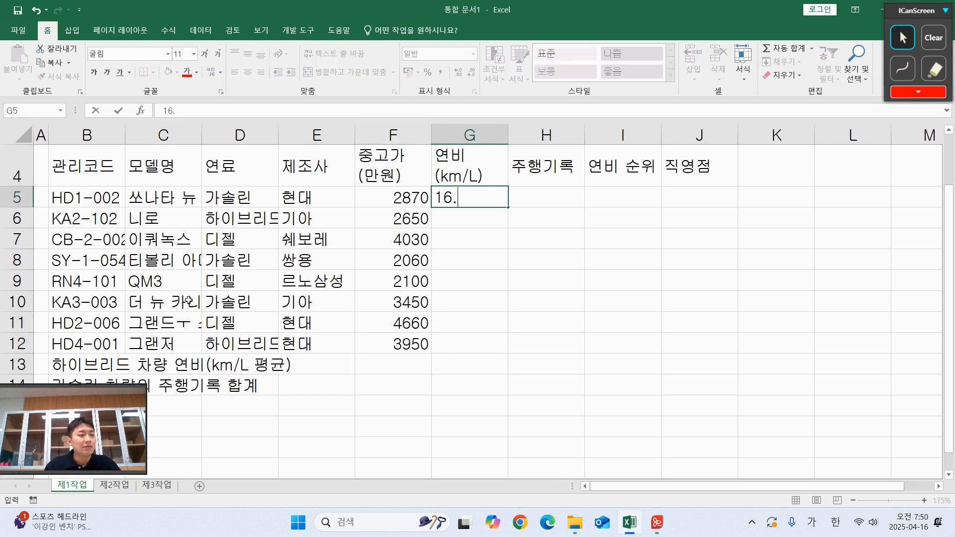
key("Return")
type("19.")
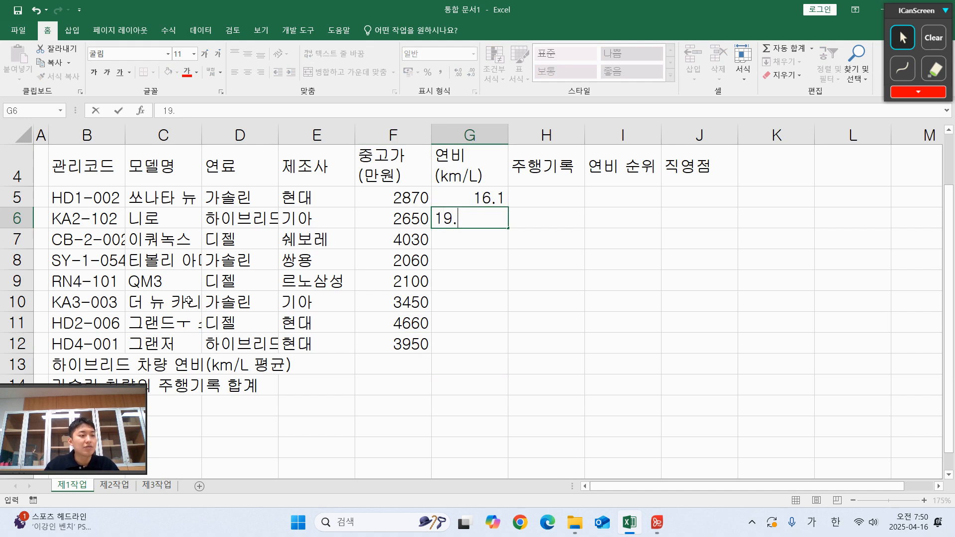
type("5")
key("Return")
type("13.3")
key("Return")
Enter the fuel efficiency values 14.2, 17.3, 11.4, 10.9 and 16.2 in cells G8 to G12
type("14.2")
key("Return")
type("17.3")
key("Return")
type("111")
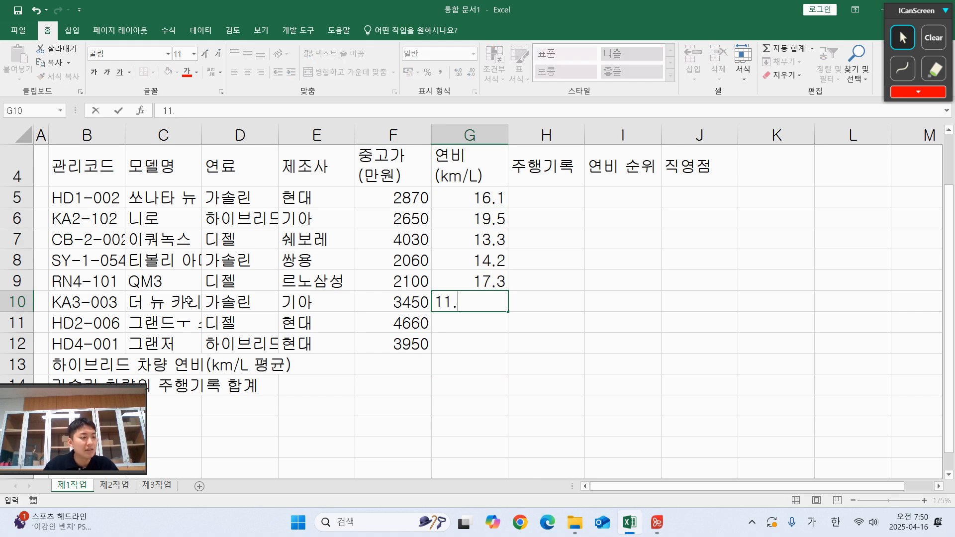
type("4")
key("Return")
type("10.9")
key("Return")
type("16.2")
key("Return")
Enter the mileage records 26037, 94160, 133411 and 96300 in cells H5 to H8
key("Right")
key("Up")
key("ctrl+Up")
key("Down")
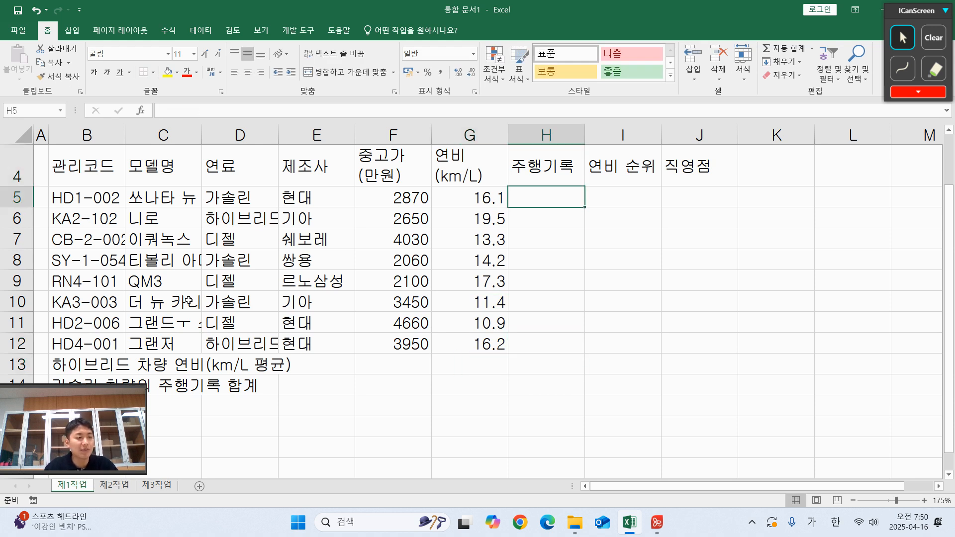
type("26037")
key("Return")
type("94160")
key("Return")
type("133411")
key("Return")
type("96300")
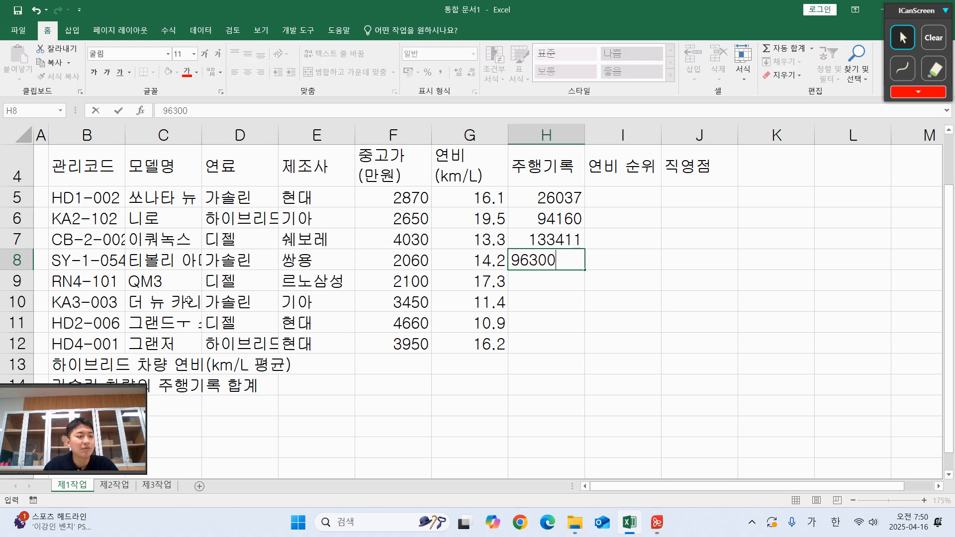
key("Return")
Enter the mileage records 97803, 71715, 7692 and 117884 in cells H9 to H12
type("97803")
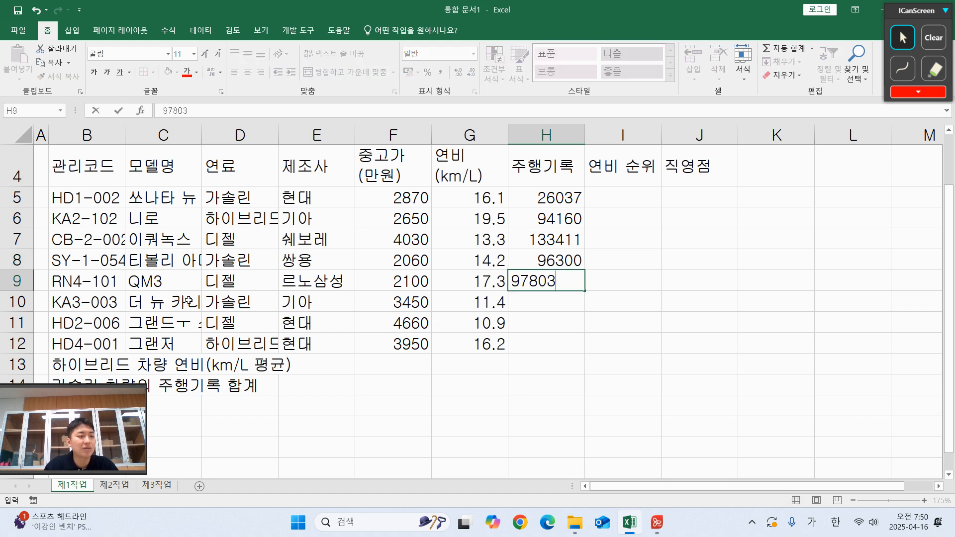
key("Return")
type("71715")
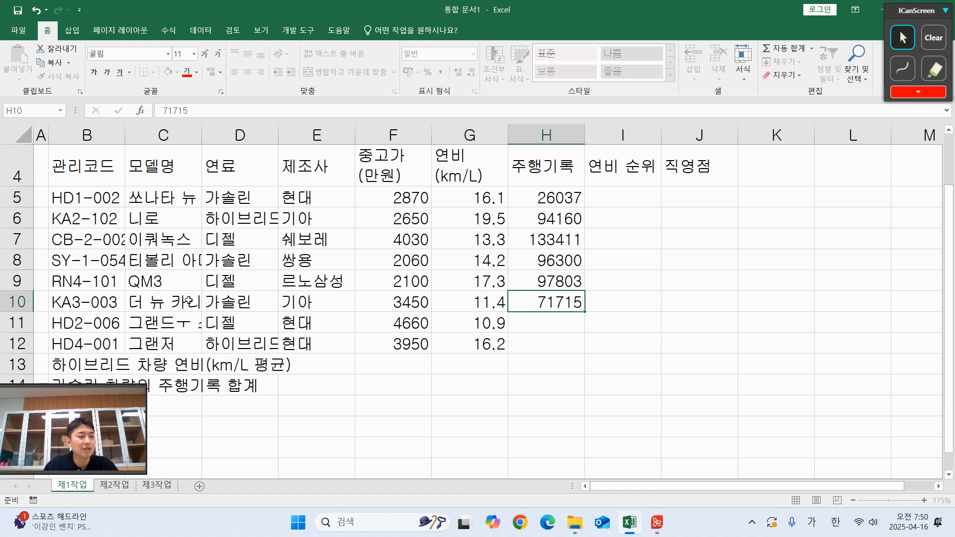
key("Return")
type("7692")
key("Return")
type("117884")
key("Return")
Enter the label 두 번째로 높은 중고가(만원) in cell G13
key("Left")
key("Left")
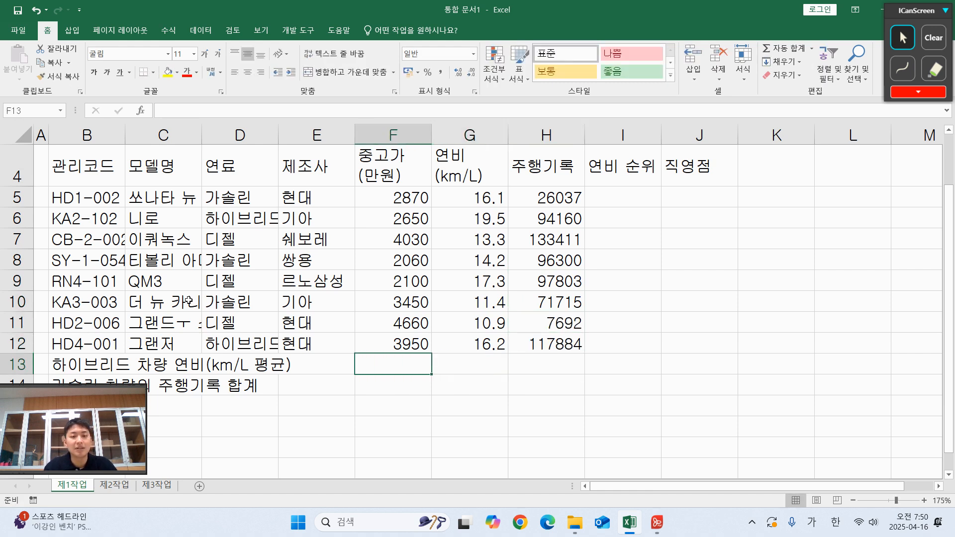
key("Right")
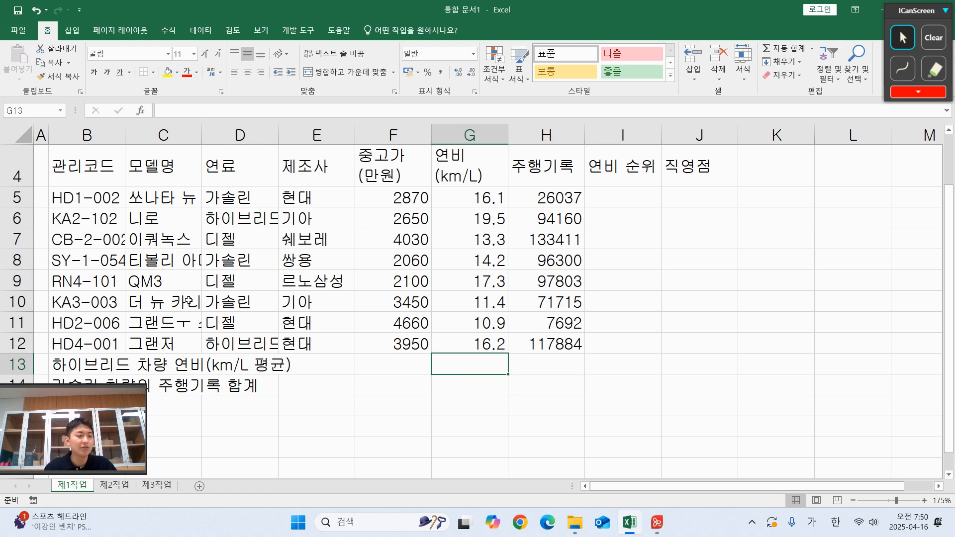
type("두 번째로 높은 중고가")
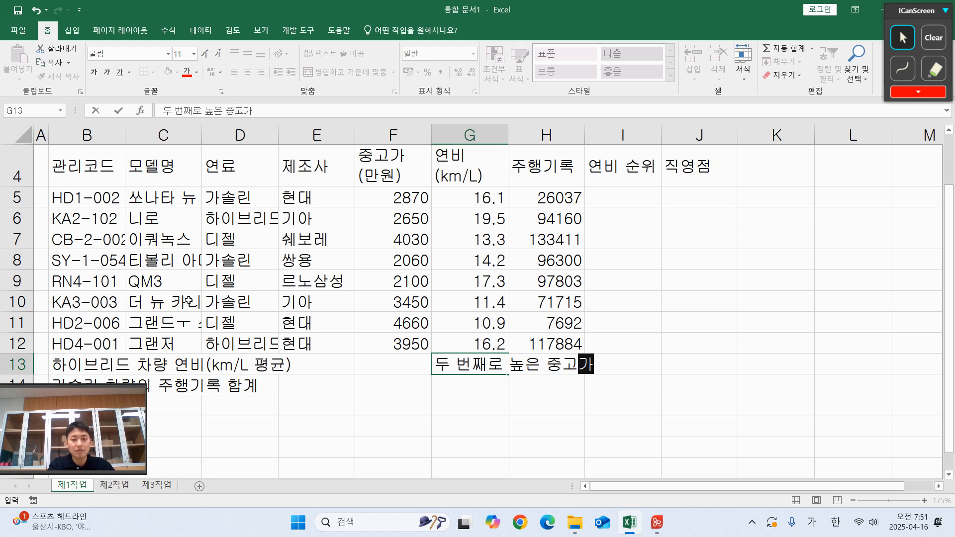
type("(만원")
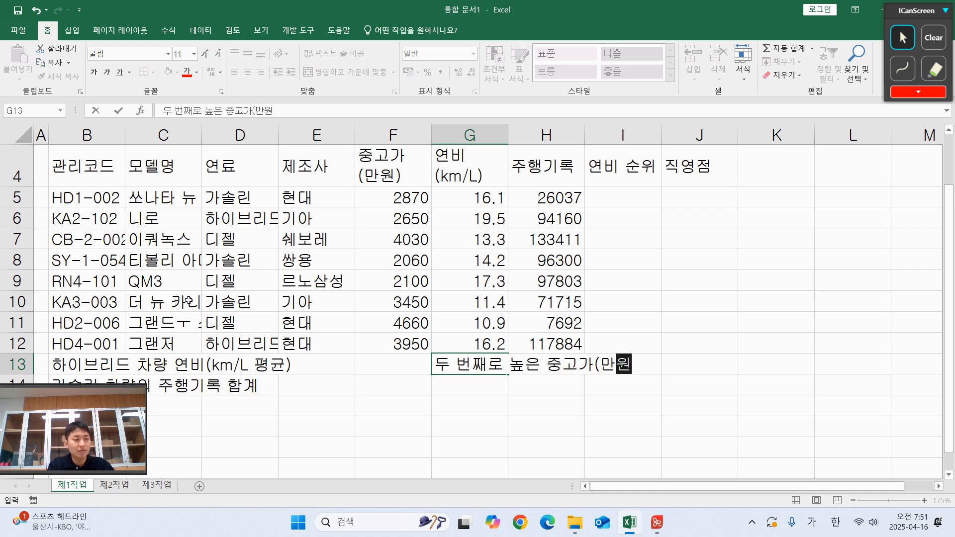
type(")")
key("Return")
Enter the label 관리코드 in G14 and the two-line label 연비 (Km/L) in I14
type("과ㄴ리코드")
key("Tab")
key("Tab")
type("연리")
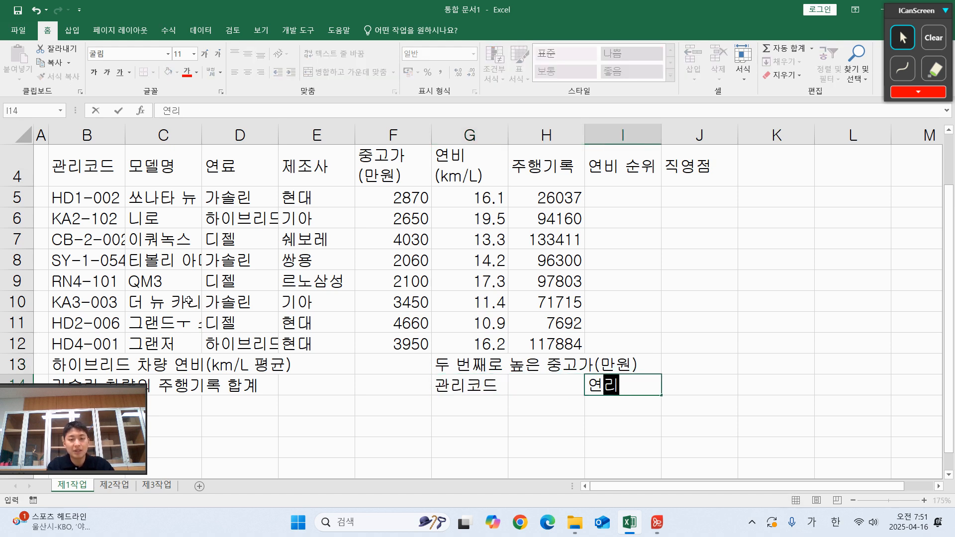
key("BackSpace")
type("비")
key("Return")
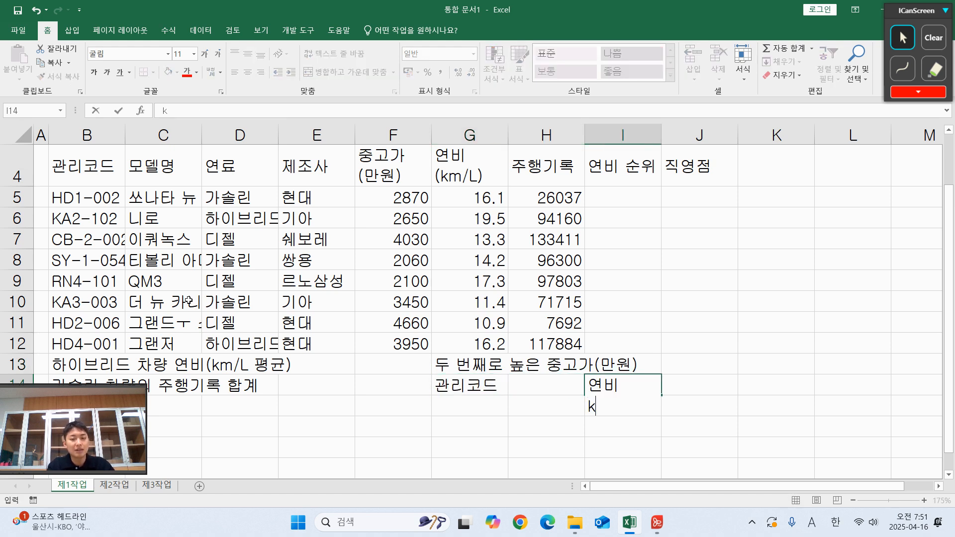
type("(KM")
key("BackSpace")
type("m")
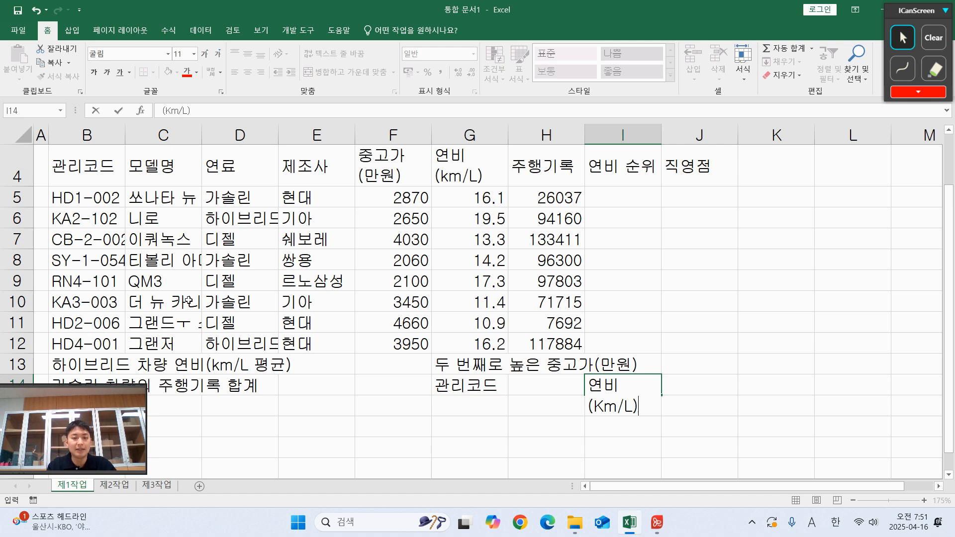
type("/L)")
key("Return")
Centre-align the contents of the whole table range B4:J14 horizontally
scroll(173, 305, "up", 1)
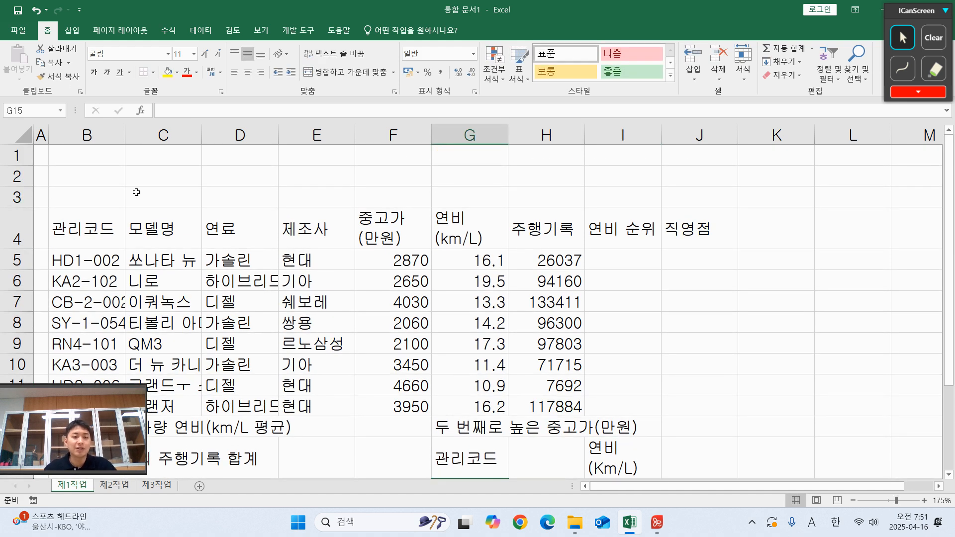
scroll(201, 205, "down", 3, "ctrl")
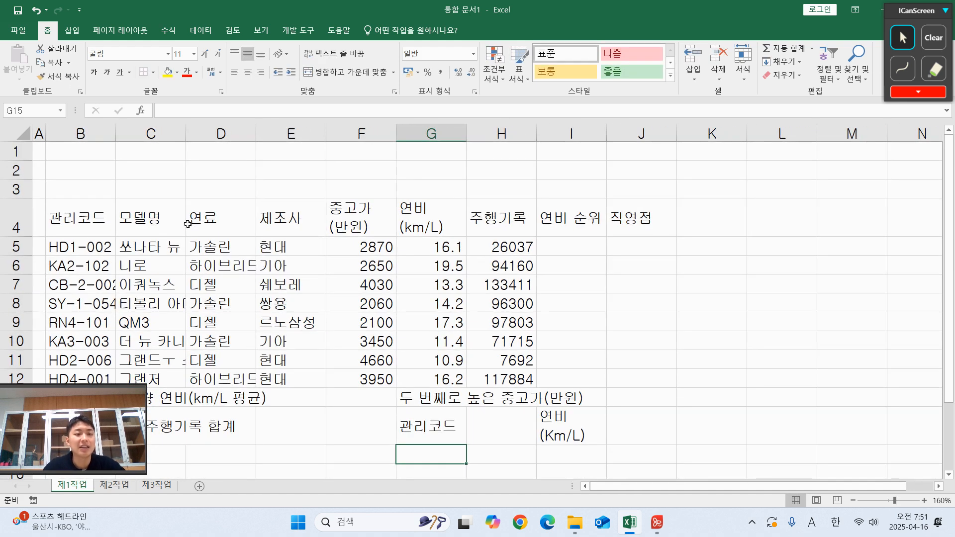
scroll(173, 233, "down", 1, "ctrl")
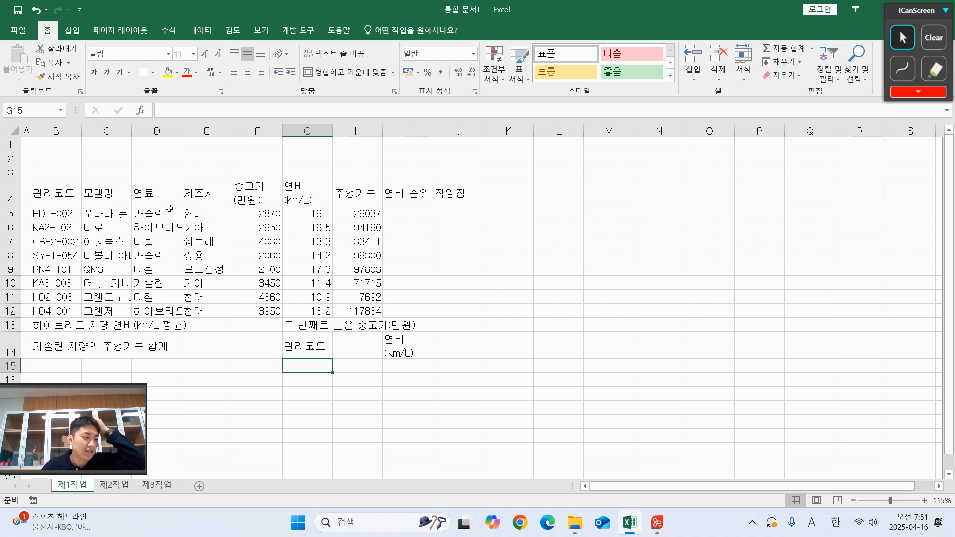
left_click_drag(59, 193, 463, 355)
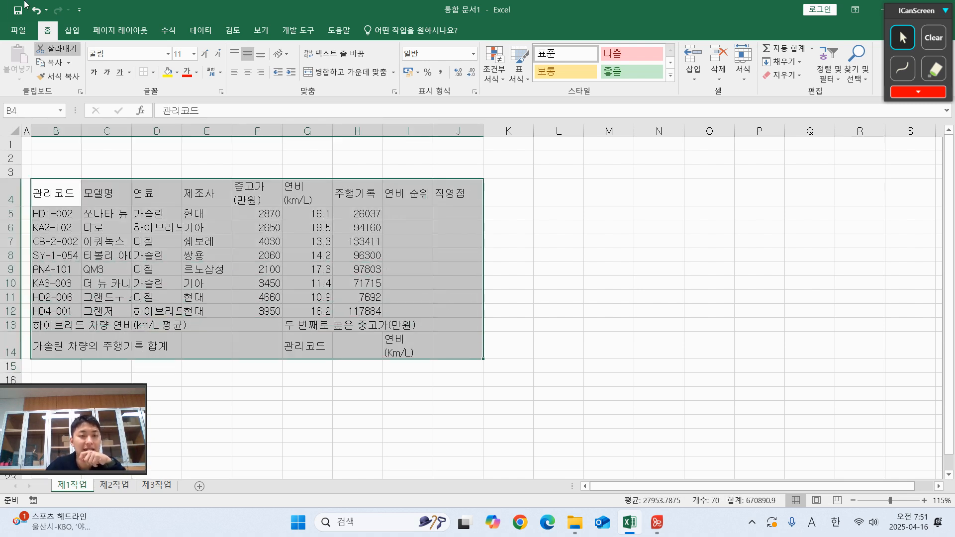
left_click(249, 73)
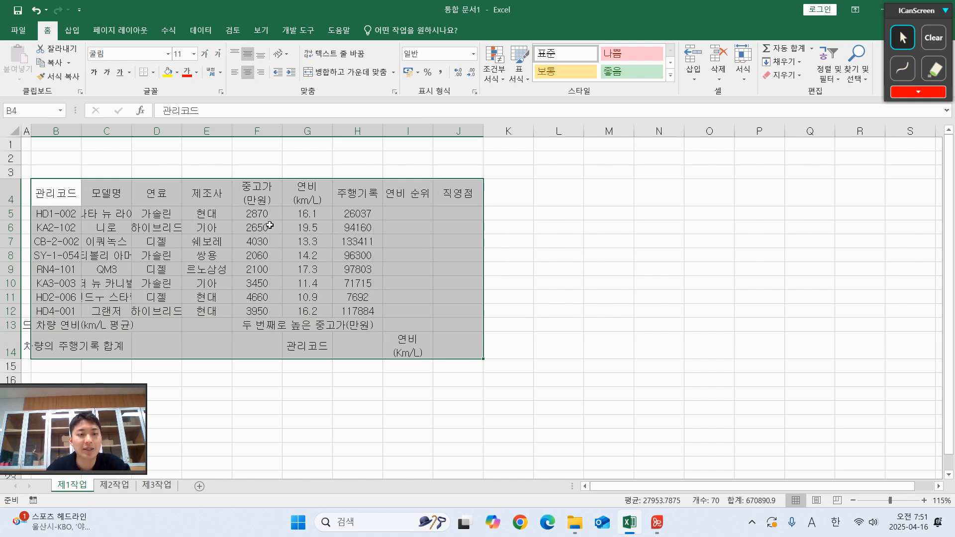
Right-align the numeric values in the range F5:H12
left_click_drag(254, 214, 363, 316)
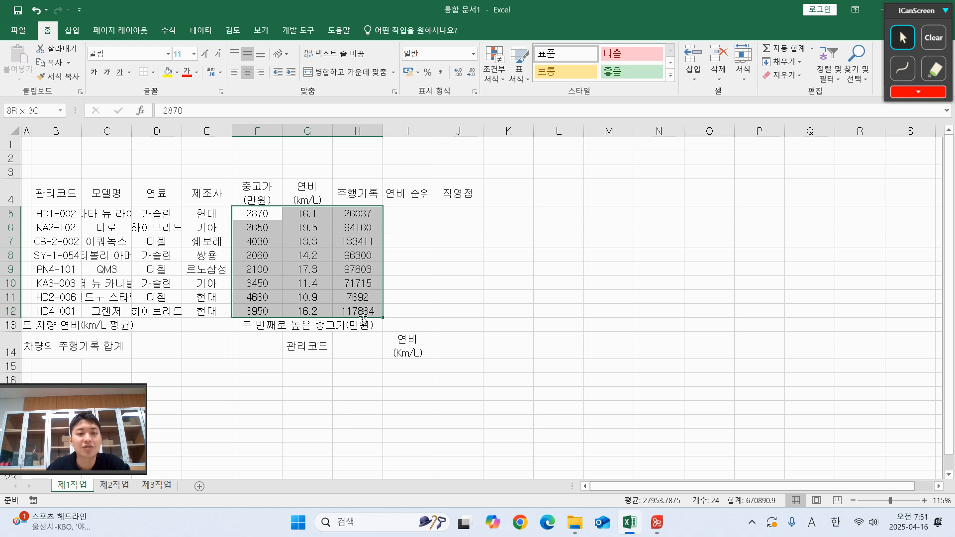
left_click(265, 75)
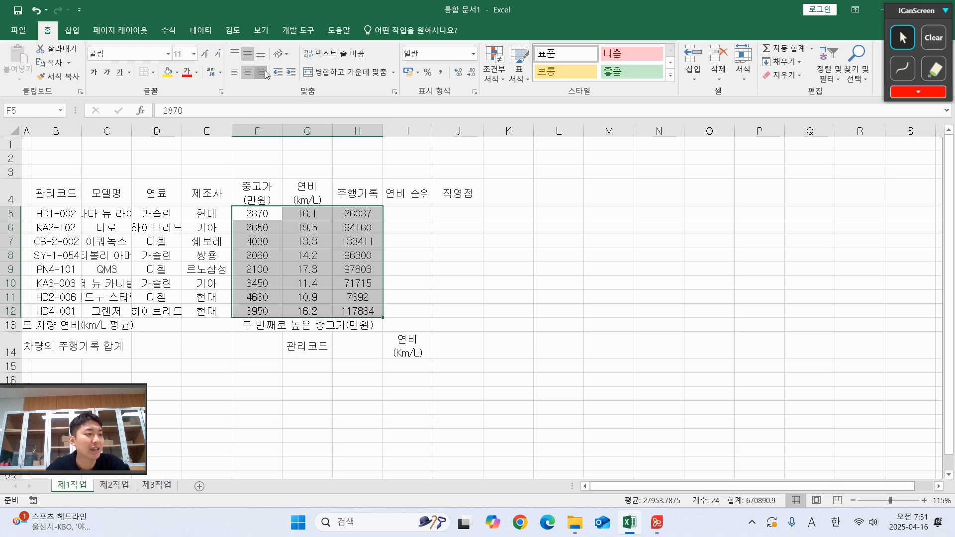
left_click(263, 279)
Apply the comma style to the price values in F5:F12 and the mileage values in H5:H12
left_click_drag(255, 213, 261, 309)
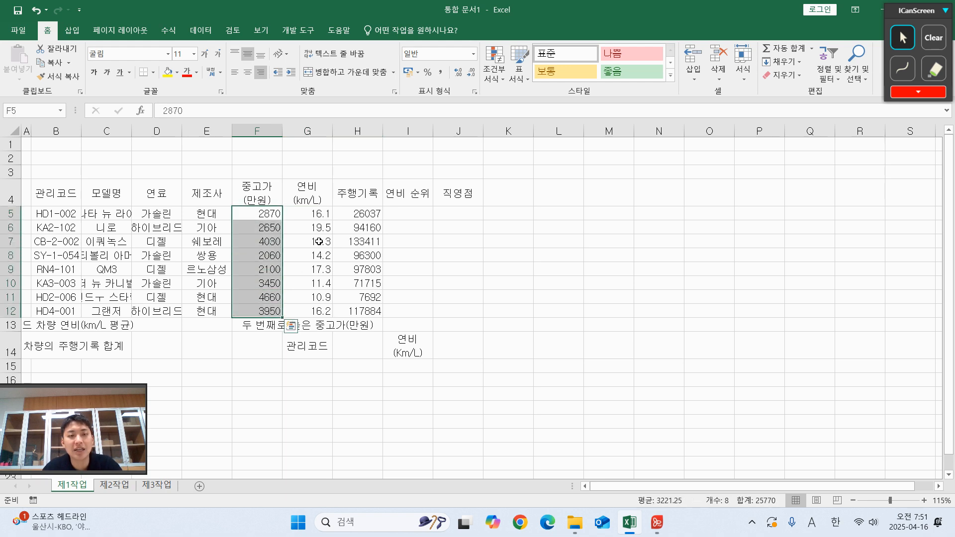
left_click_drag(367, 214, 369, 311, "ctrl")
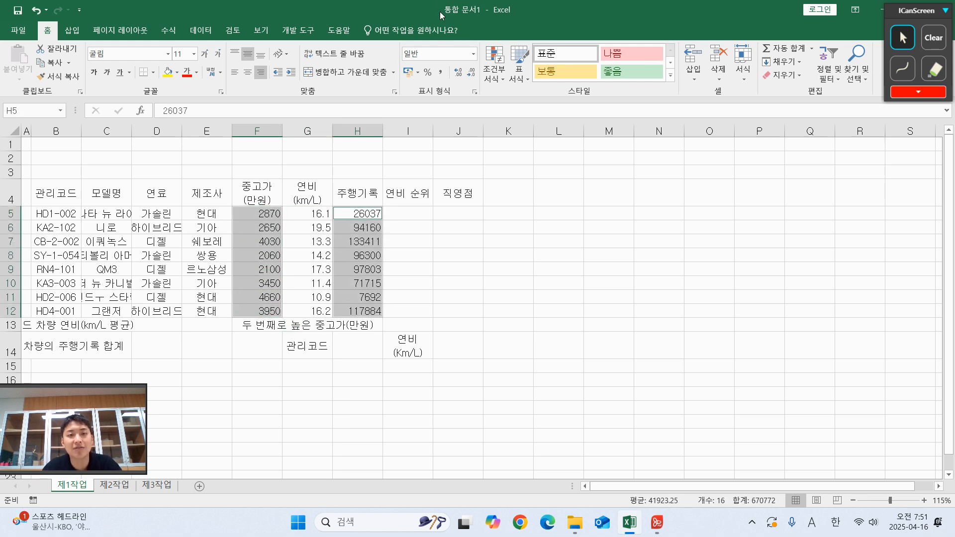
left_click(440, 72)
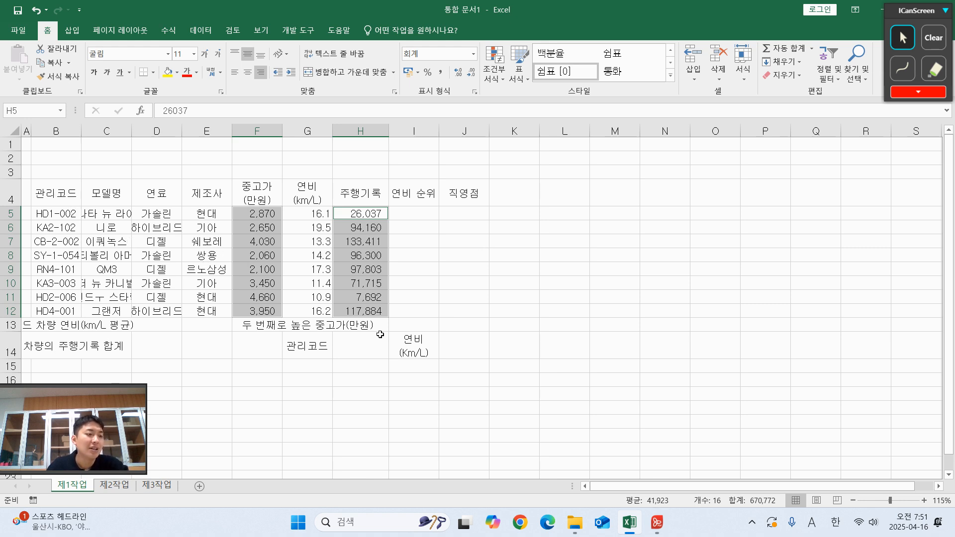
left_click(367, 269)
left_click_drag(64, 191, 470, 344)
left_click(69, 330)
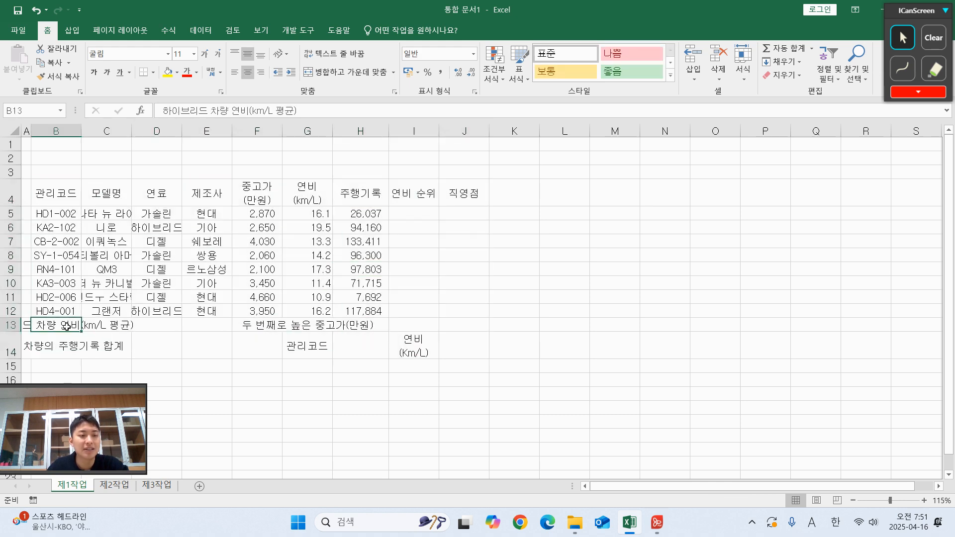
mouse_move(79, 325)
left_mouse_down()
mouse_move(160, 317)
mouse_move(169, 325)
mouse_move(87, 335)
mouse_move(67, 323)
left_mouse_up()
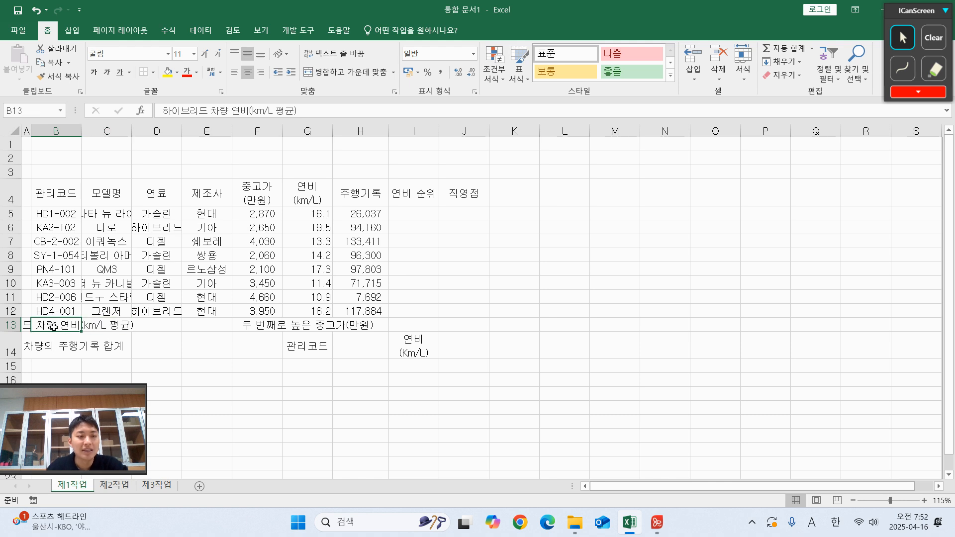
left_click_drag(57, 324, 164, 320)
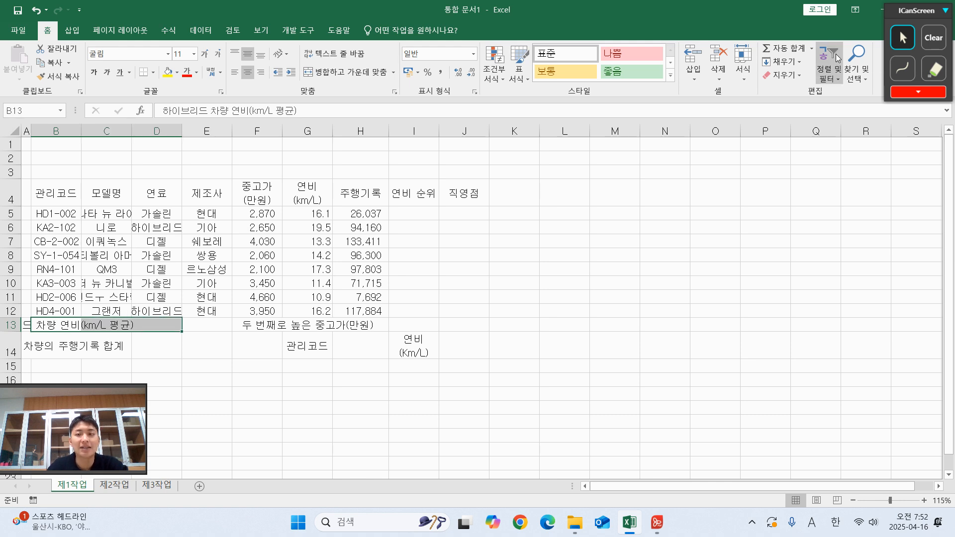
Mark the ranges B13:D13, B14:D14, F13:F14 and G13:I13 with the red ICanScreen pen
left_click(902, 69)
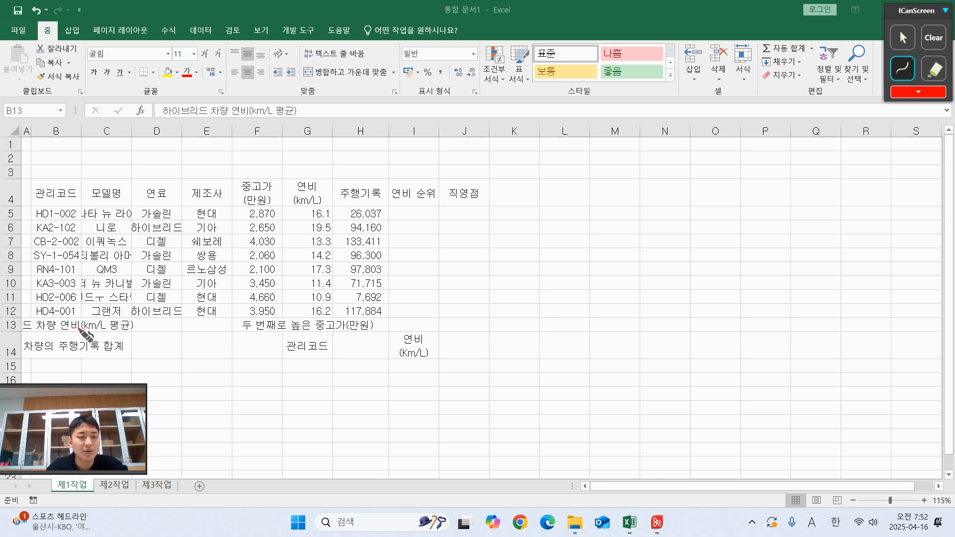
mouse_move(56, 325)
left_mouse_down()
mouse_move(144, 315)
mouse_move(139, 322)
left_mouse_up()
mouse_move(32, 332)
left_mouse_down()
mouse_move(149, 356)
mouse_move(187, 349)
mouse_move(174, 336)
mouse_move(65, 344)
left_mouse_up()
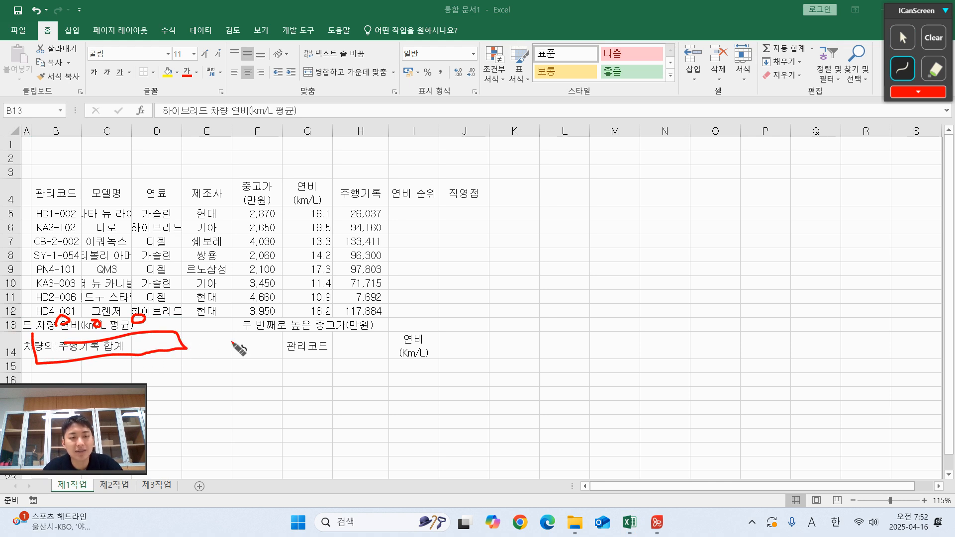
mouse_move(236, 321)
left_mouse_down()
mouse_move(264, 357)
mouse_move(273, 317)
mouse_move(319, 333)
mouse_move(426, 329)
mouse_move(393, 316)
mouse_move(291, 319)
left_mouse_up()
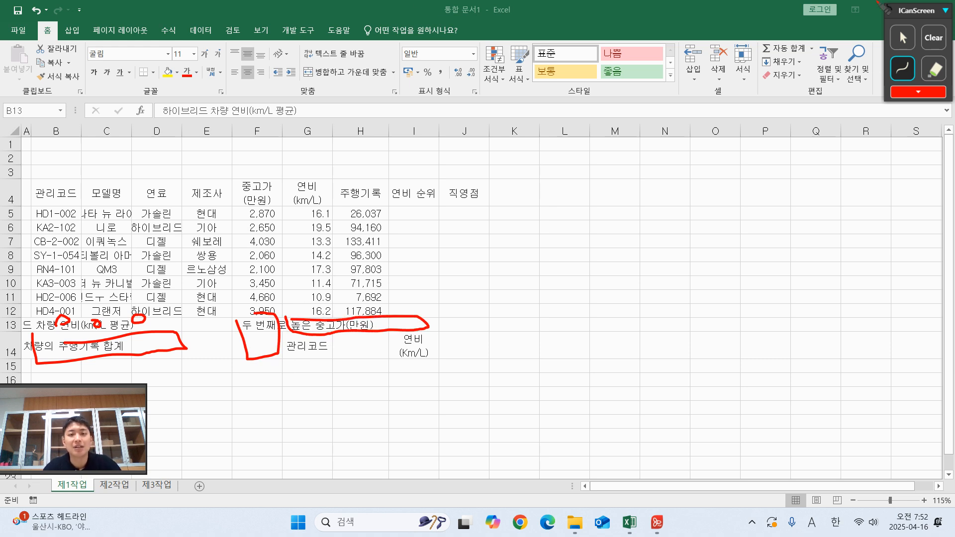
Clear the red pen marks and shrink the workbook window to show rows 13 and 14 of the exam sheet below it
left_click(895, 48)
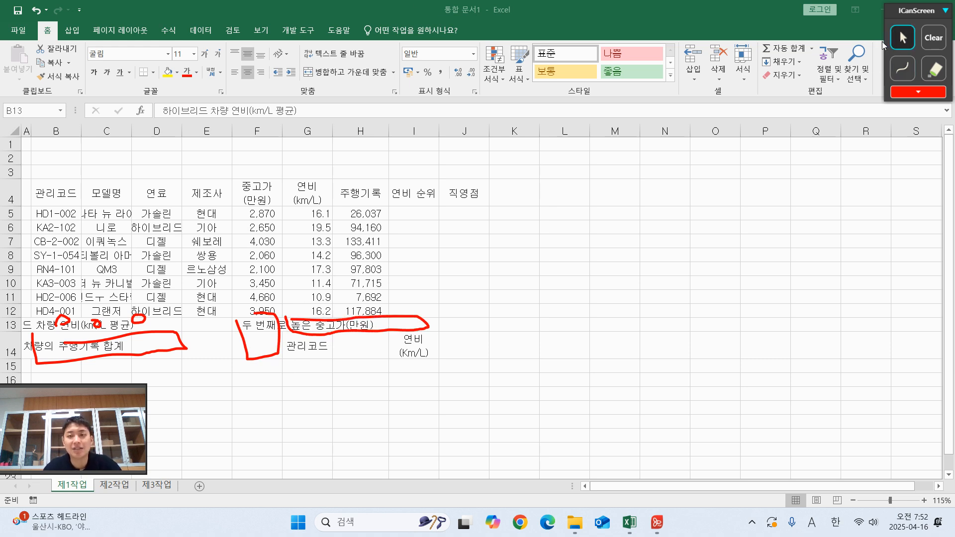
double_click(645, 15)
left_click(934, 38)
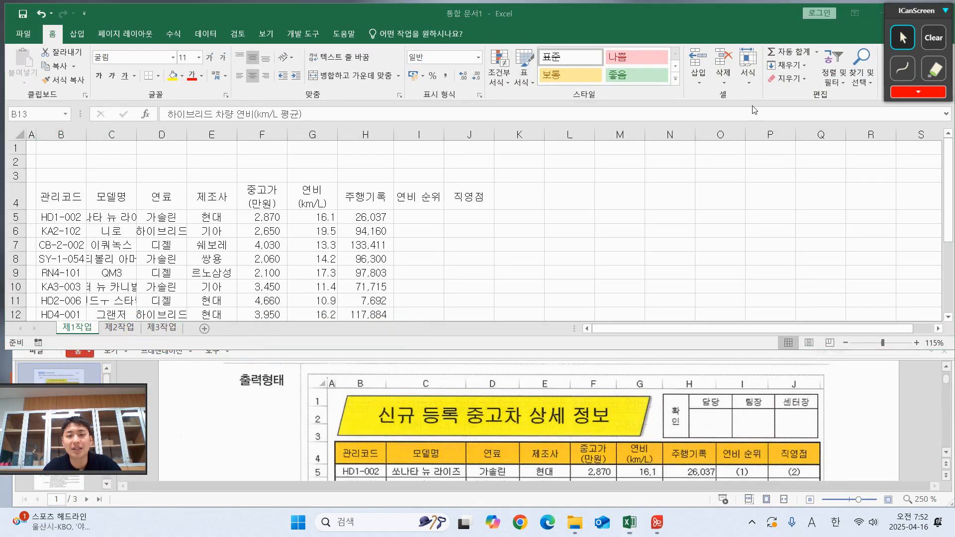
scroll(503, 209, "down", 1)
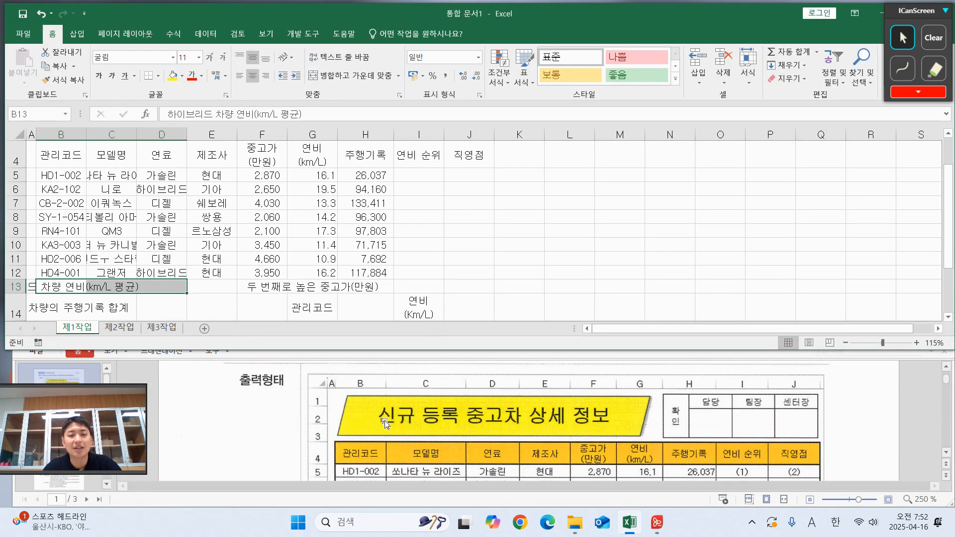
scroll(385, 423, "down", 3)
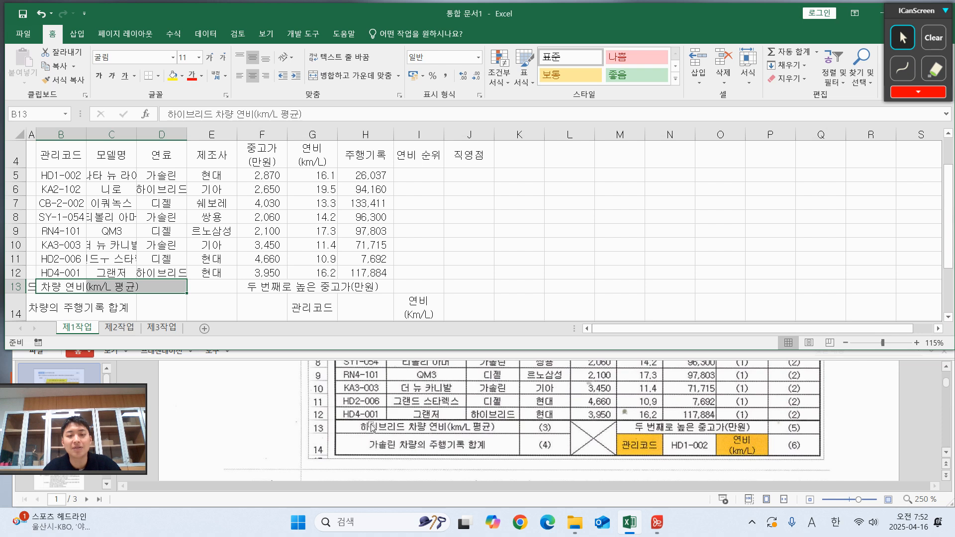
Merge and centre the label ranges B13:D13 and B14:D14 as two separate cells
left_click(92, 285)
left_click_drag(64, 290, 172, 286)
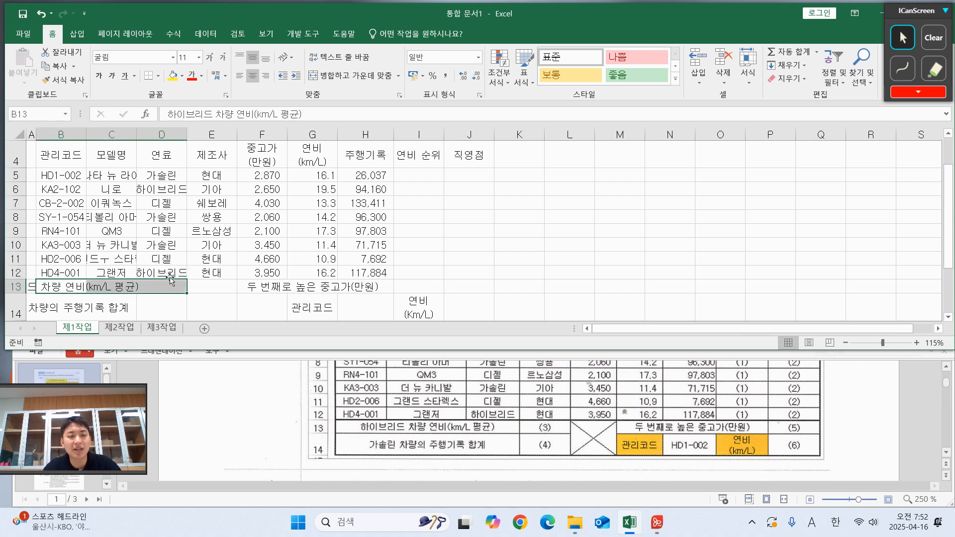
left_click(344, 76)
left_click_drag(66, 305, 169, 307)
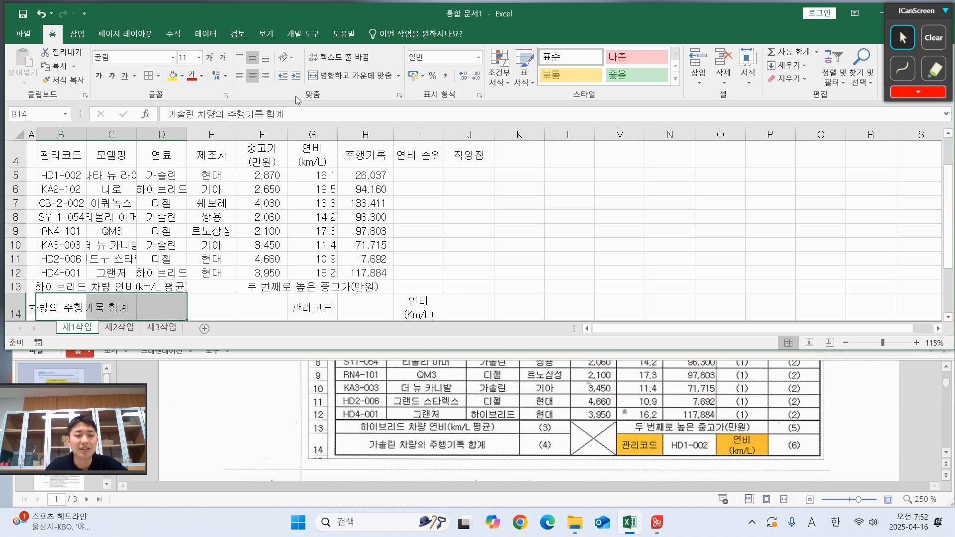
left_click(344, 75)
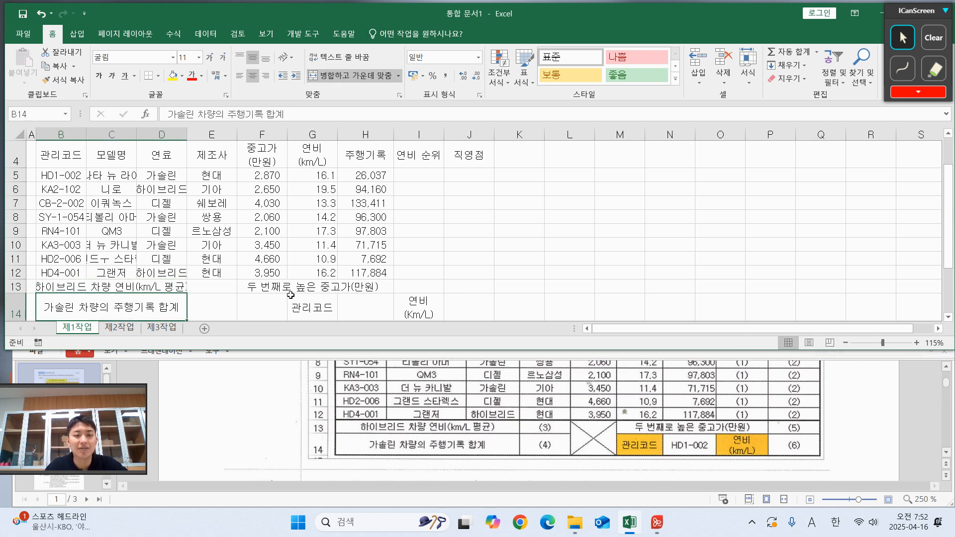
Merge and centre the range G13:I13, and likewise merge the blank cells F13:F14
left_click_drag(307, 287, 427, 288)
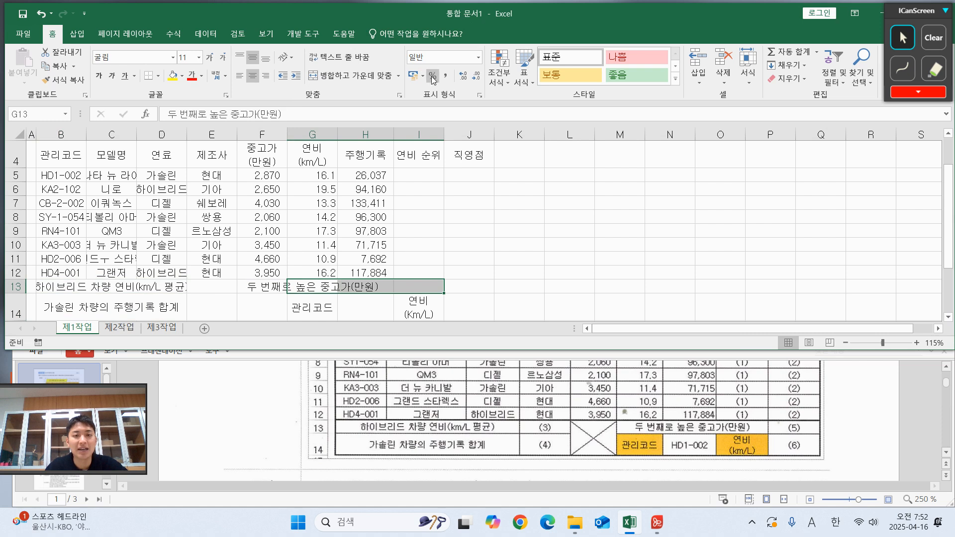
left_click(344, 76)
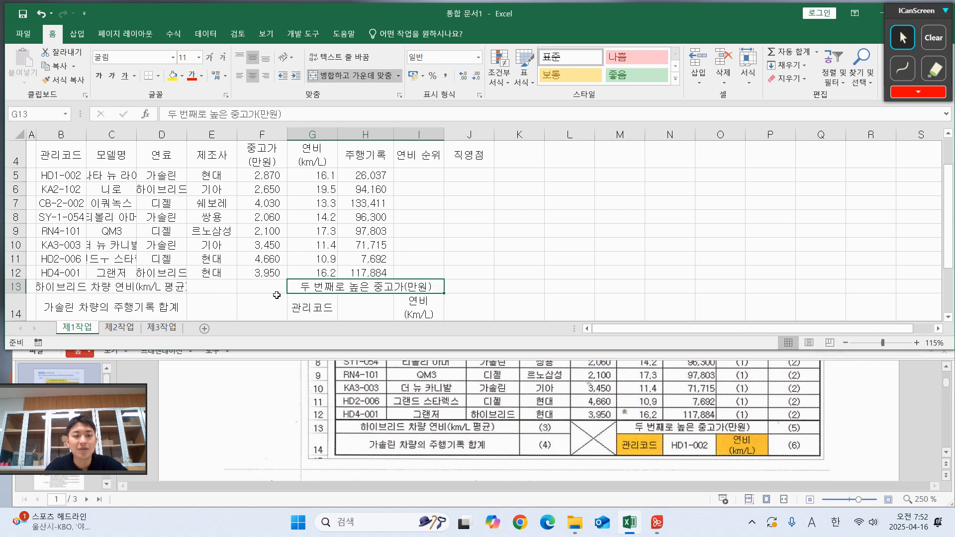
left_click_drag(275, 284, 276, 303)
left_click(343, 75)
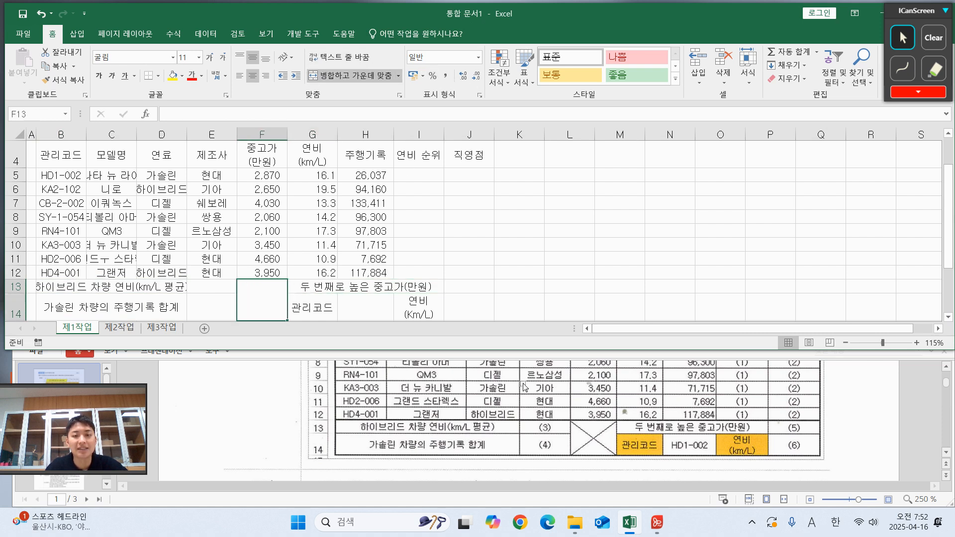
left_click(458, 199)
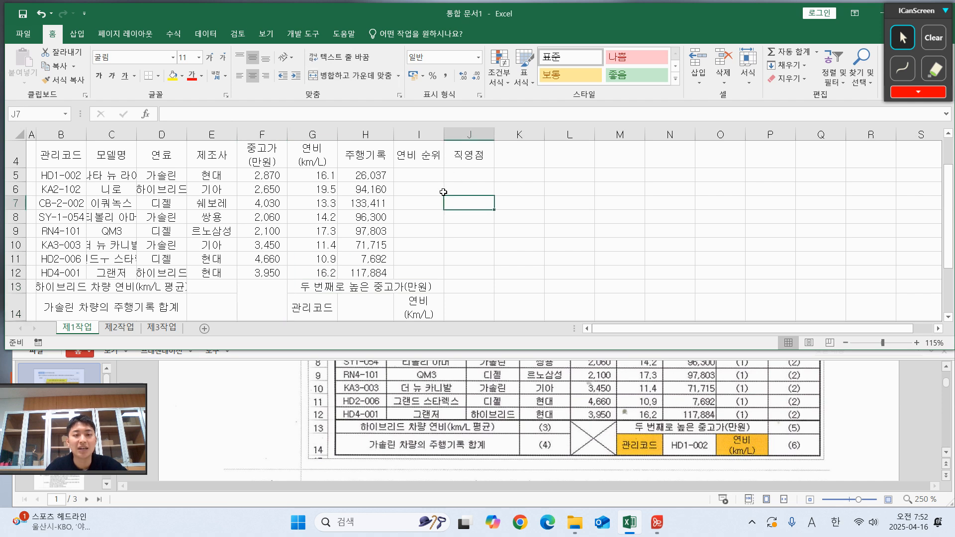
Apply all borders (모든 테두리) and a thick outside border (굵은 바깥쪽 테두리) to the table range B4:J14
scroll(159, 226, "up", 1)
scroll(186, 179, "down", 1)
scroll(184, 178, "down", 1)
left_click_drag(53, 178, 418, 312)
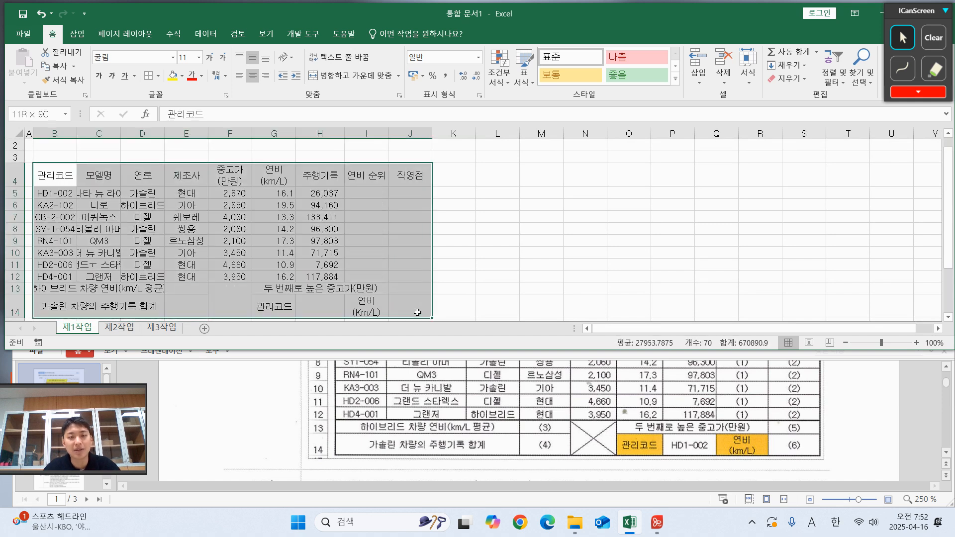
left_click(158, 76)
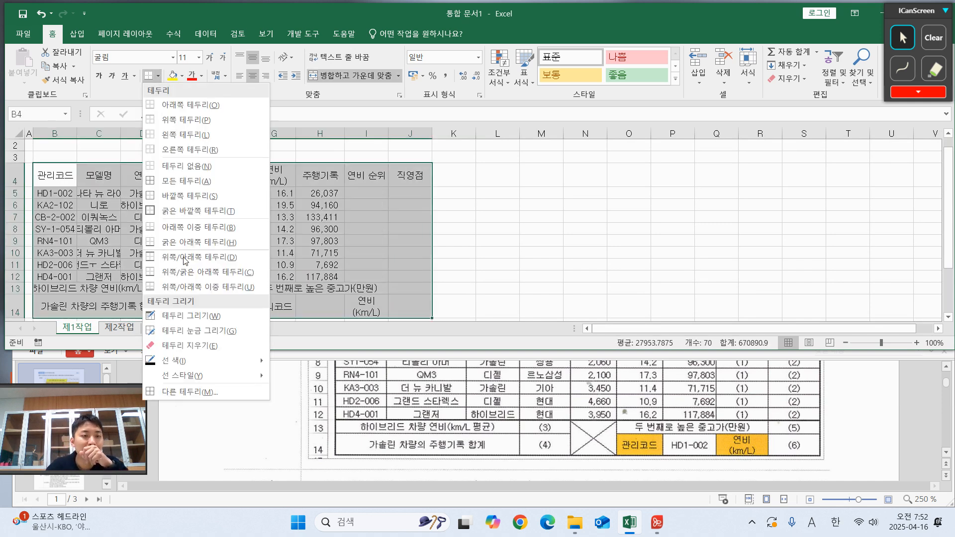
left_click(197, 182)
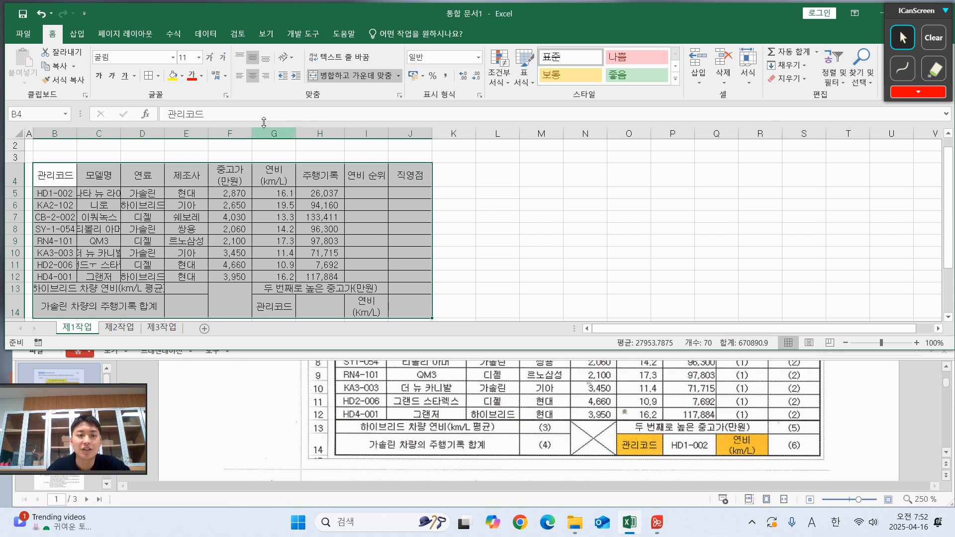
left_click(157, 75)
left_click(175, 211)
Apply a thick outside border to the header row B4:J4 and to the summary rows B13:J14
scroll(312, 401, "up", 4)
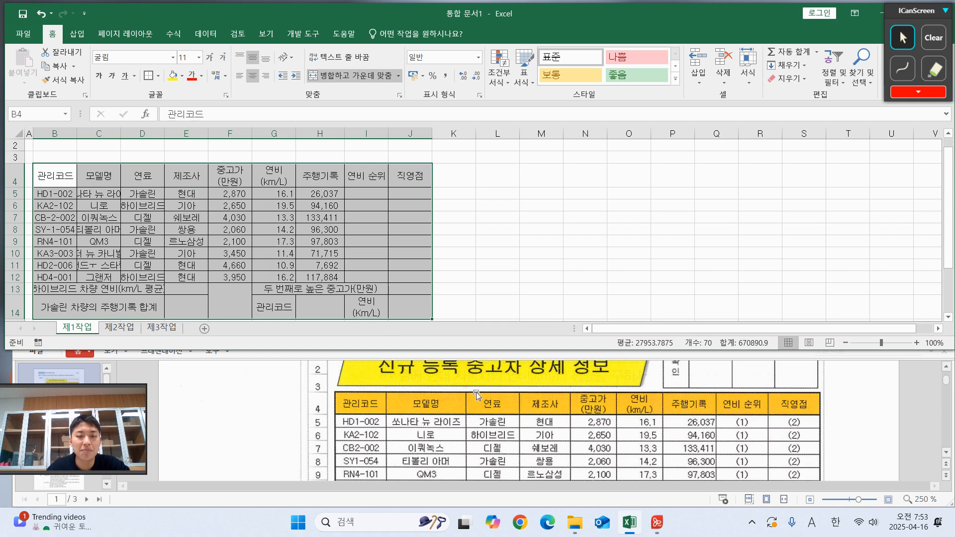
scroll(282, 418, "down", 3)
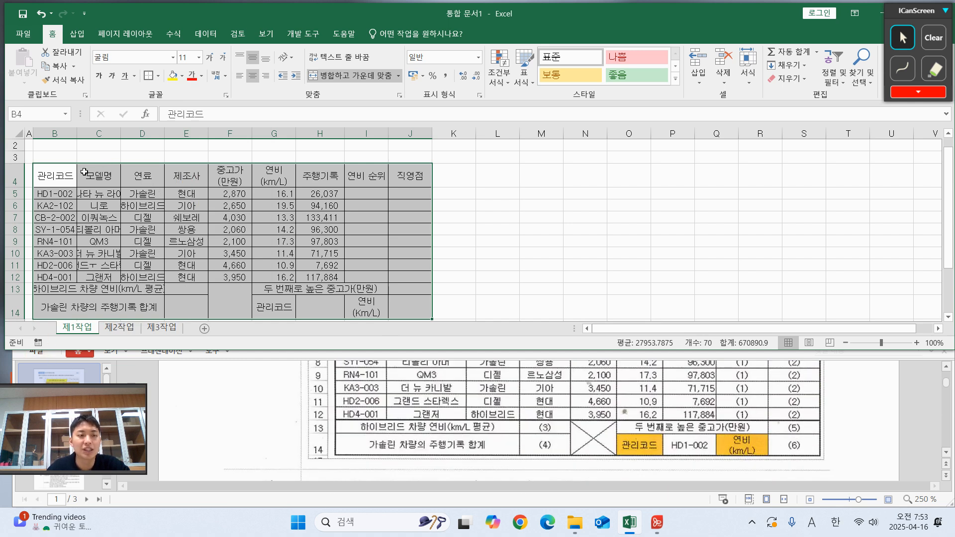
left_click_drag(45, 177, 411, 175)
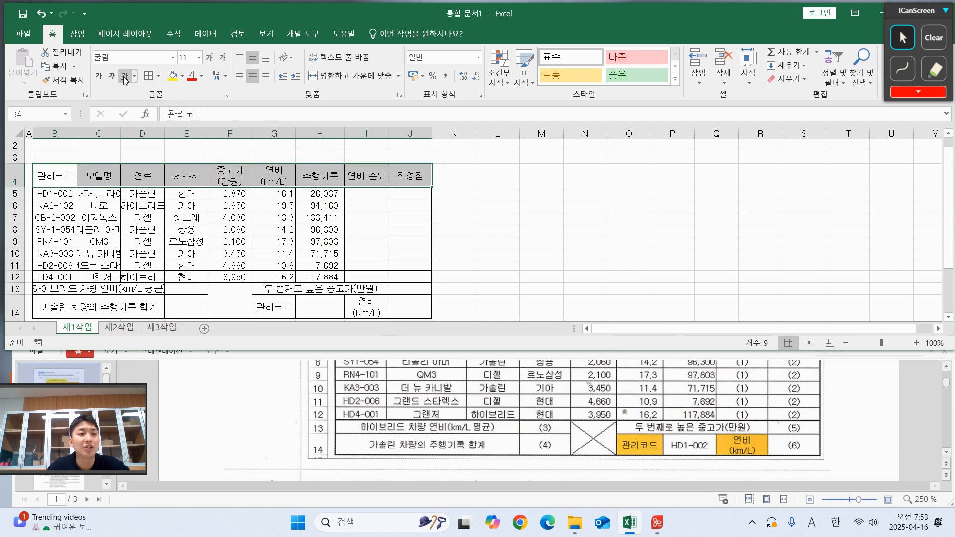
left_click(148, 77)
left_click_drag(57, 292, 406, 304)
left_click(149, 76)
scroll(247, 146, "up", 1)
left_click(124, 164)
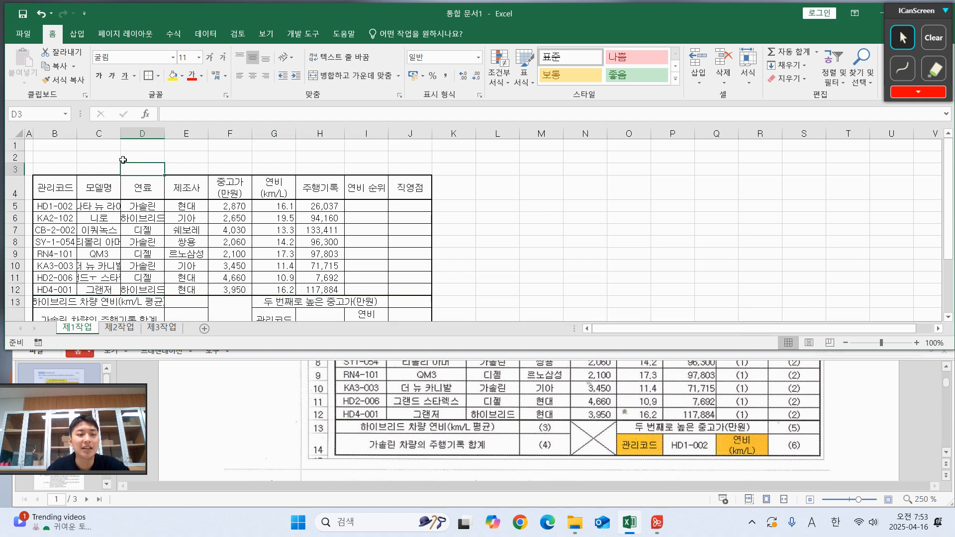
Auto-fit columns C and D to their contents and widen columns E to J
double_click(120, 133)
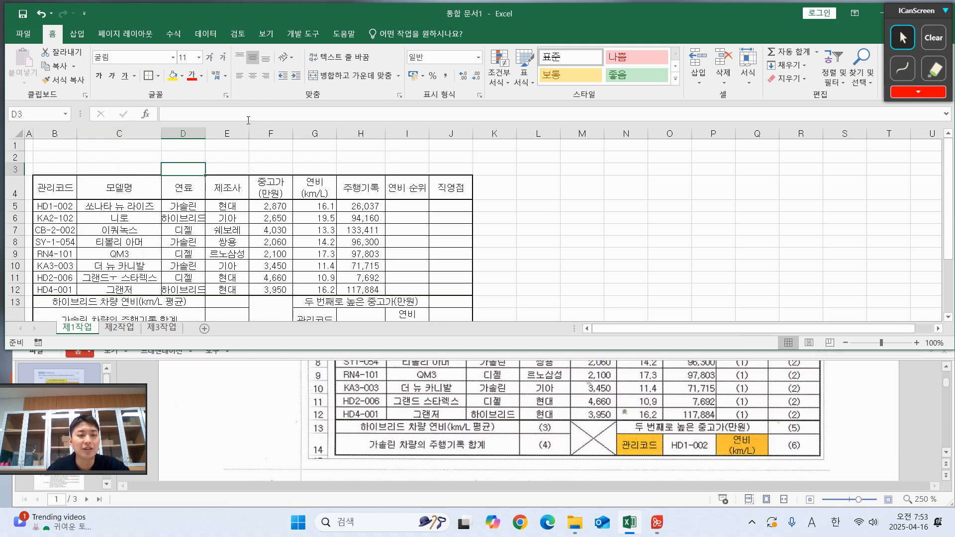
double_click(203, 133)
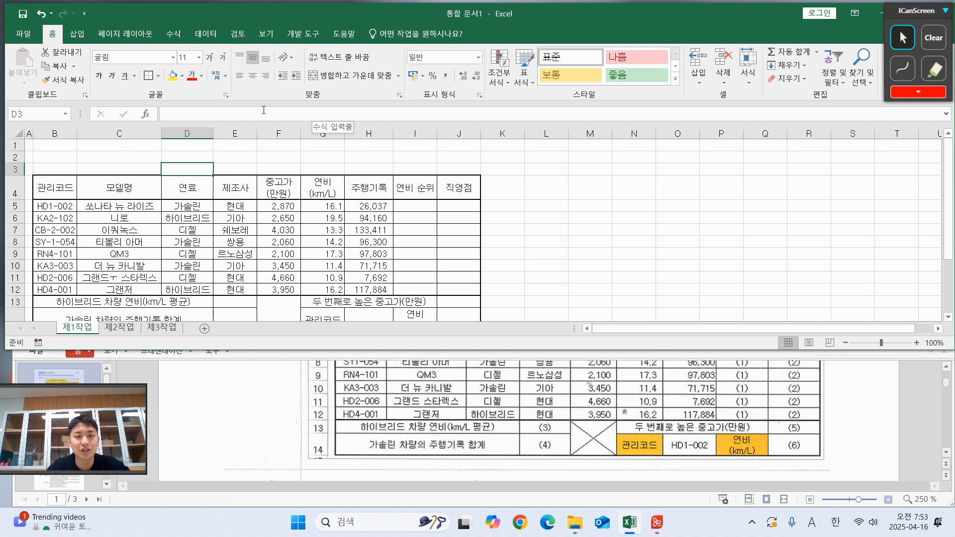
left_click_drag(266, 128, 551, 133)
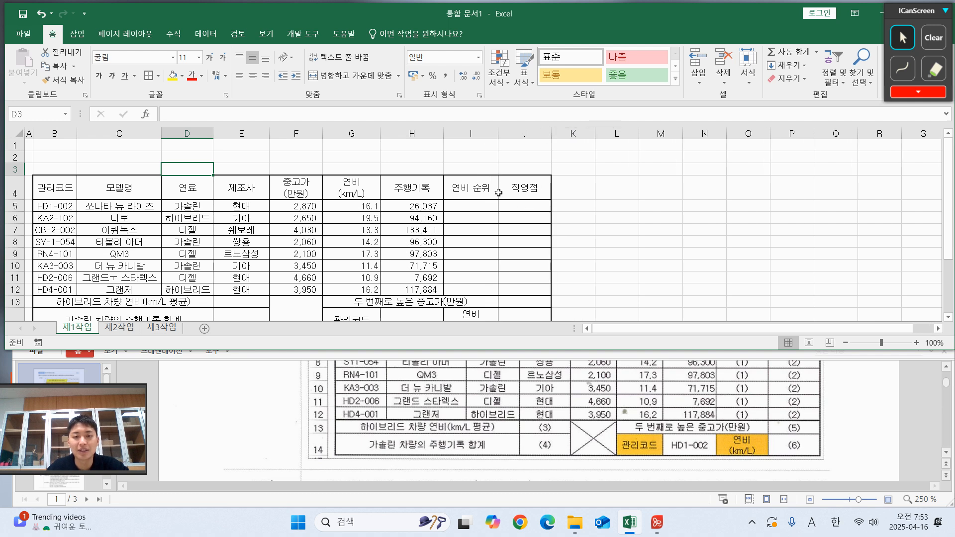
left_click(465, 169)
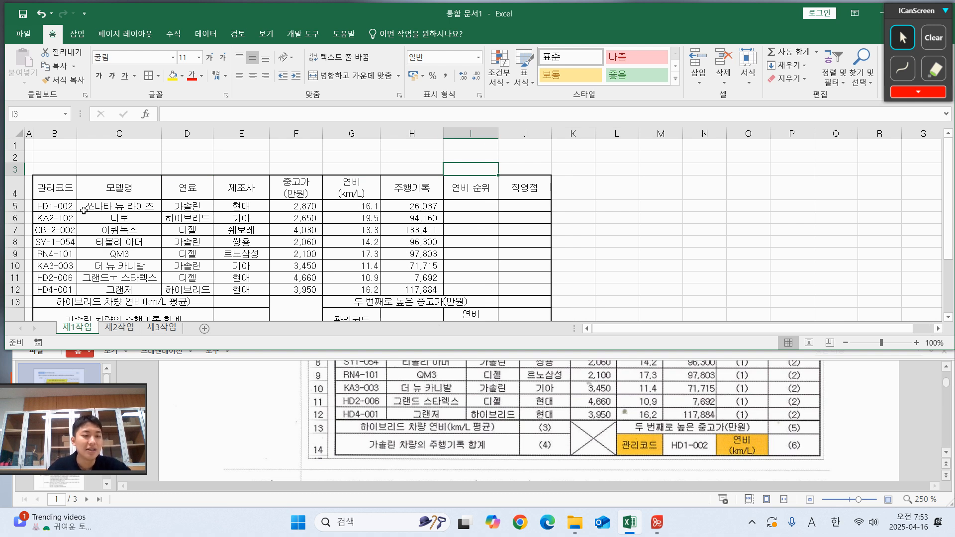
Fill the header cells B4:J4 with the standard orange colour
left_click_drag(55, 188, 525, 188)
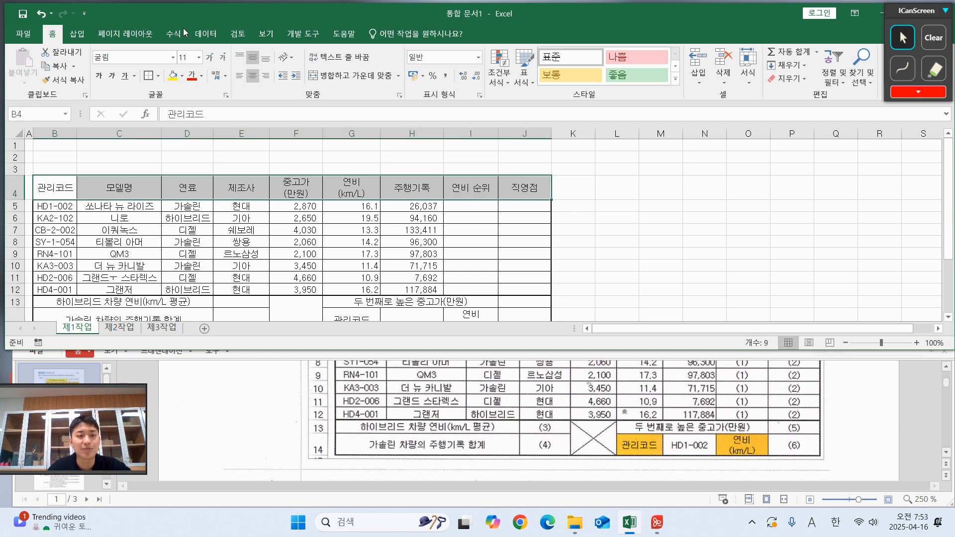
left_click(182, 76)
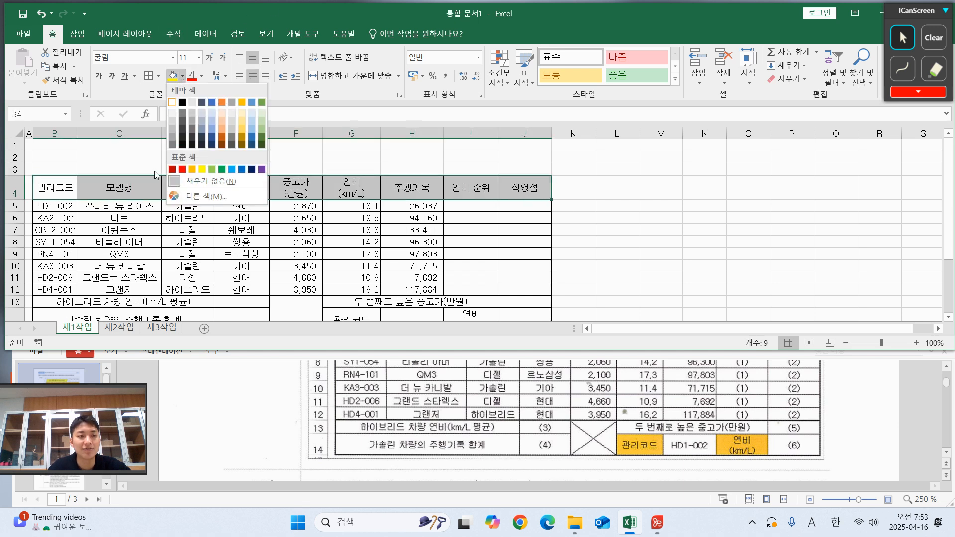
left_click(192, 169)
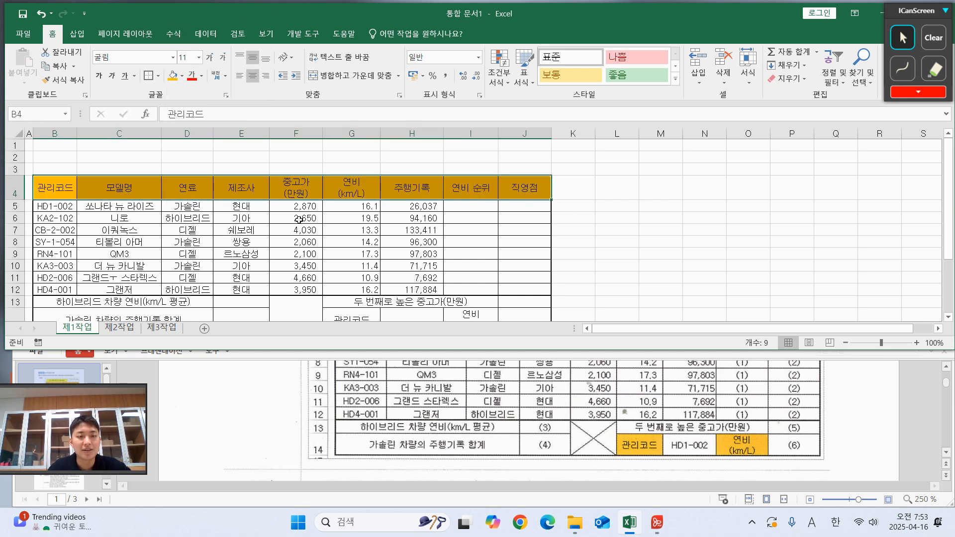
Fill the label cells G14 (관리코드) and I14 (연비) with the same orange
left_click(323, 312)
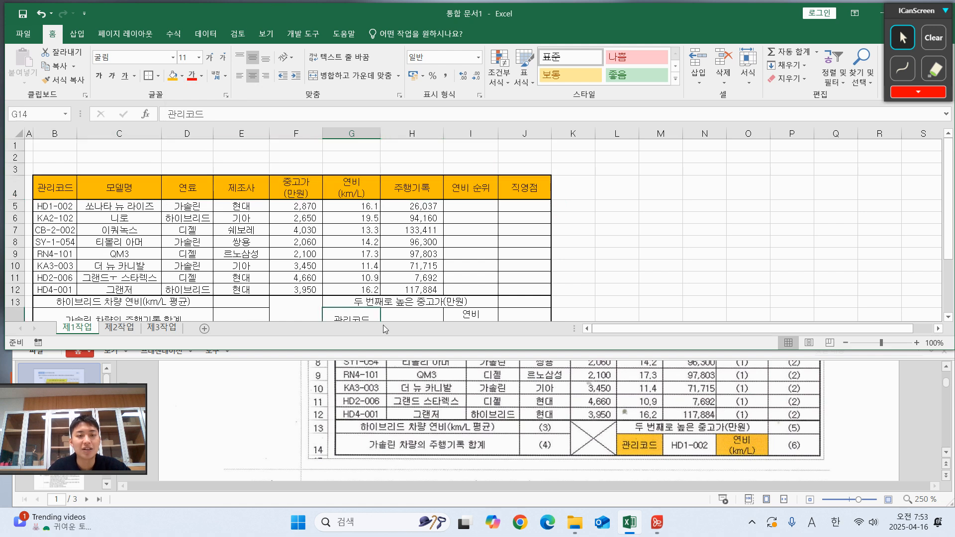
left_click(173, 76)
scroll(348, 223, "down", 2)
left_click(470, 236)
left_click(172, 75)
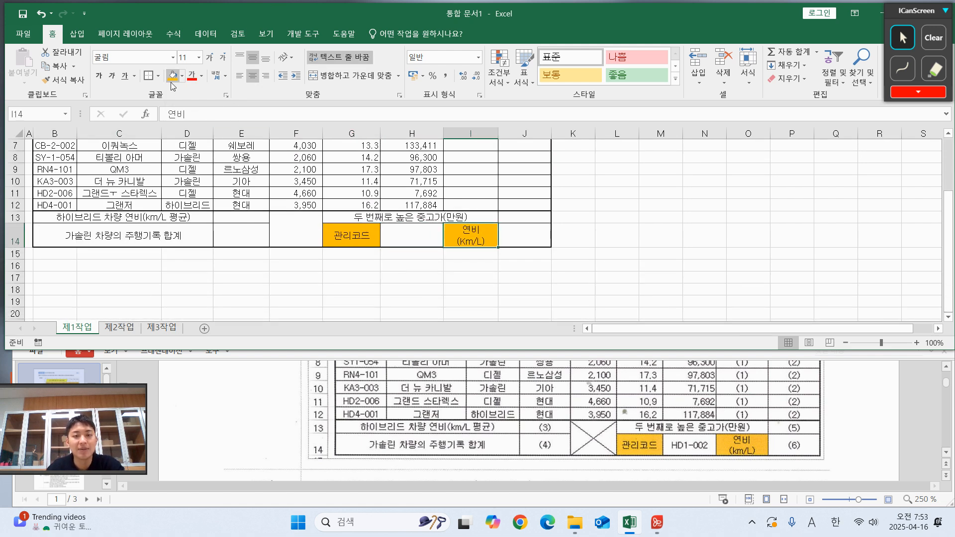
Bring up the exam PDF's instruction on validating H14 with the codes in B5:B12, and select cell H14
left_click(487, 460)
scroll(293, 396, "down", 4)
scroll(293, 395, "down", 1)
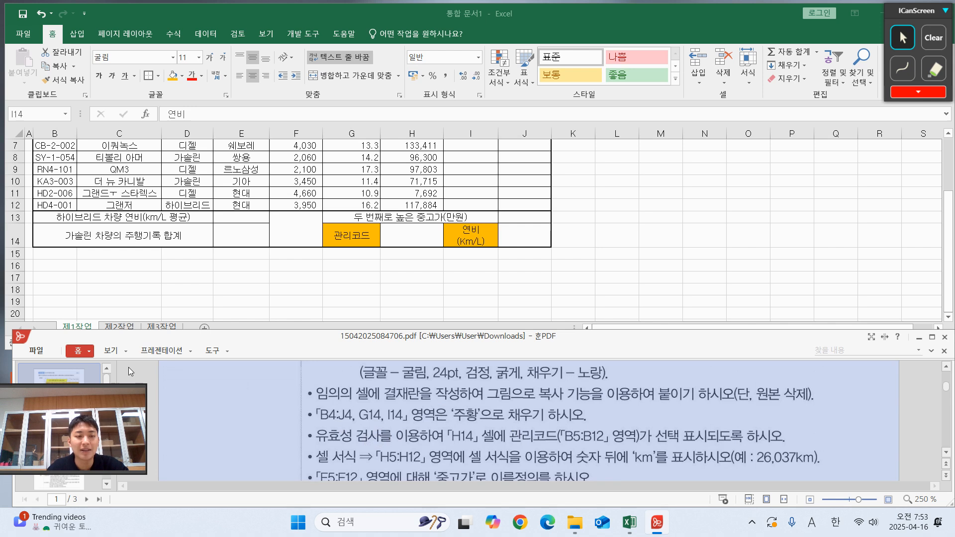
left_click(410, 249)
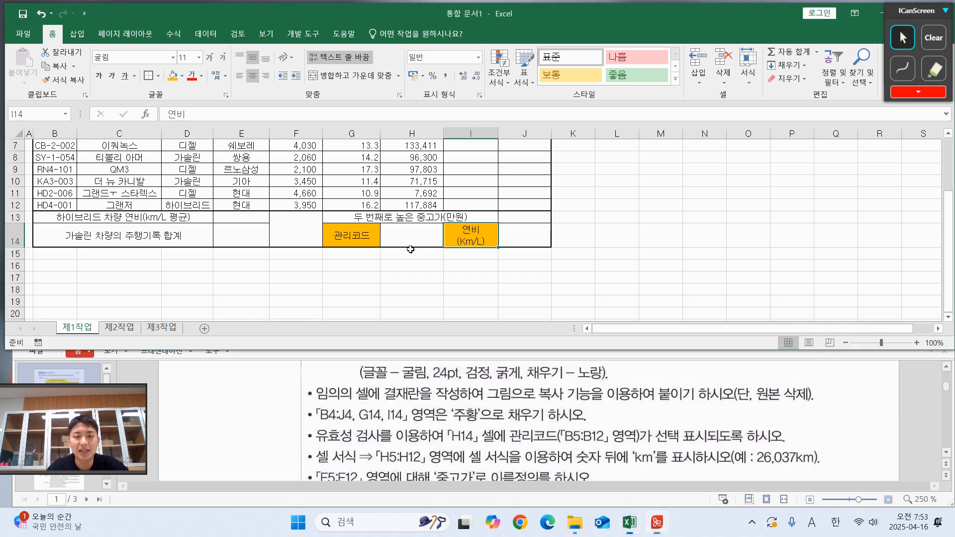
left_click(410, 243)
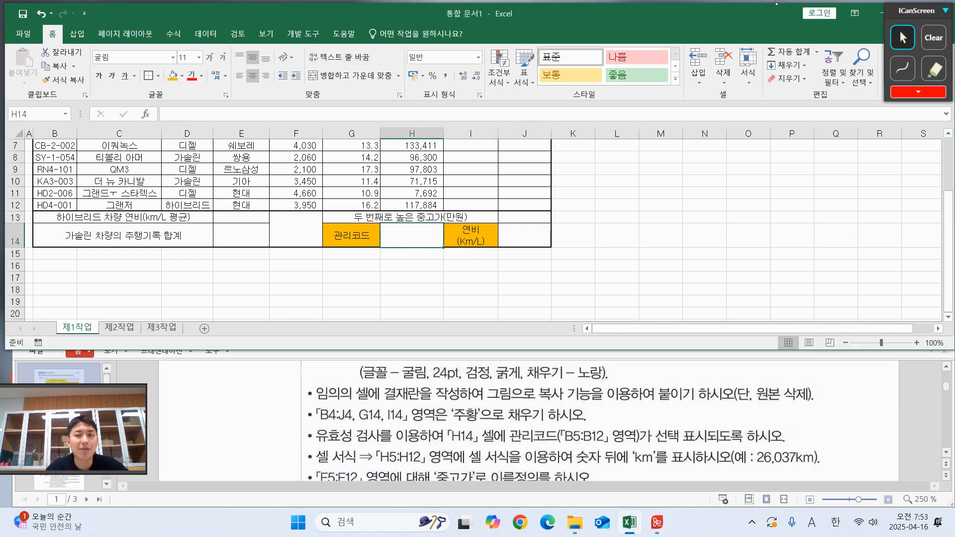
Draw a small red pen triangle just beside H14 to mark where a drop-down arrow goes, and reselect H14
left_click(902, 67)
left_click_drag(448, 230, 461, 230)
left_click(903, 38)
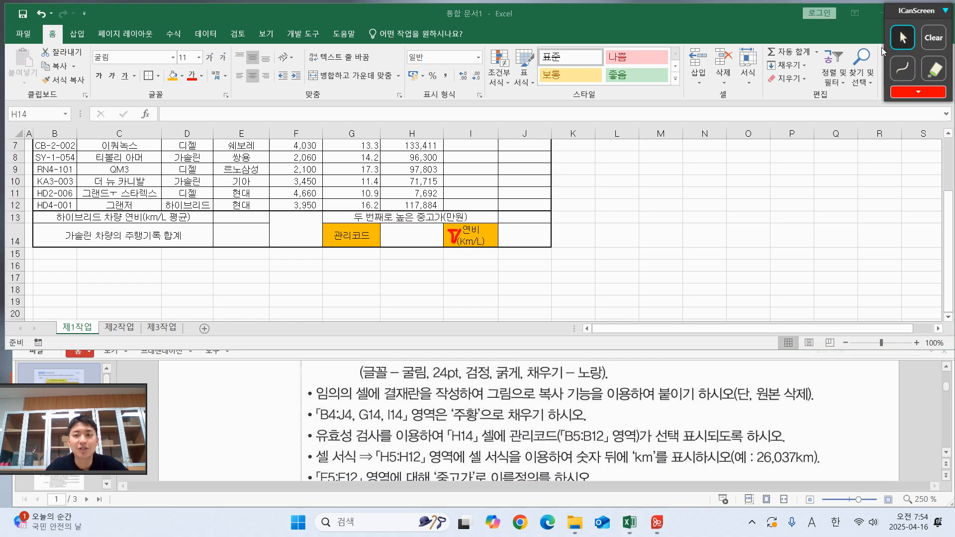
left_click(411, 234)
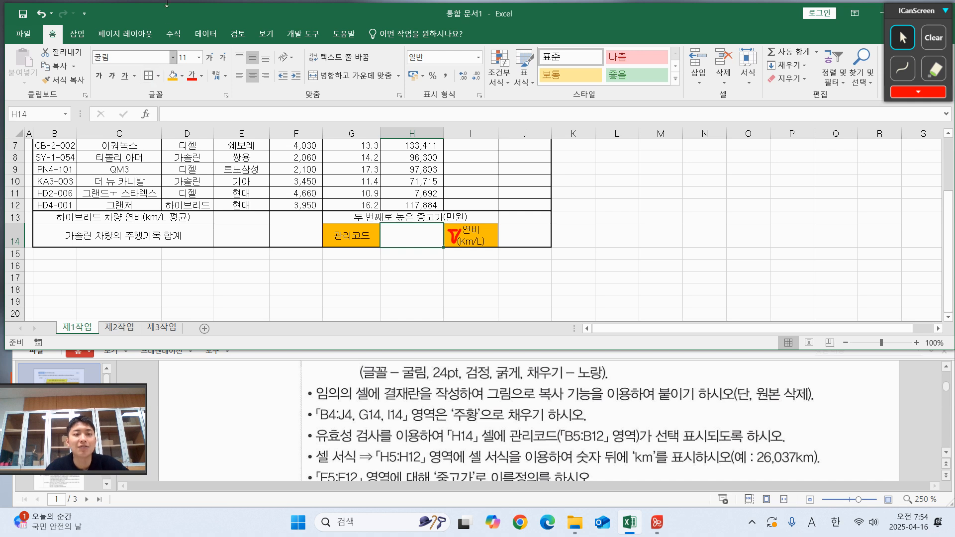
Circle the Data Validation tool (데이터 유효성 검사) with the red pen
left_click(205, 34)
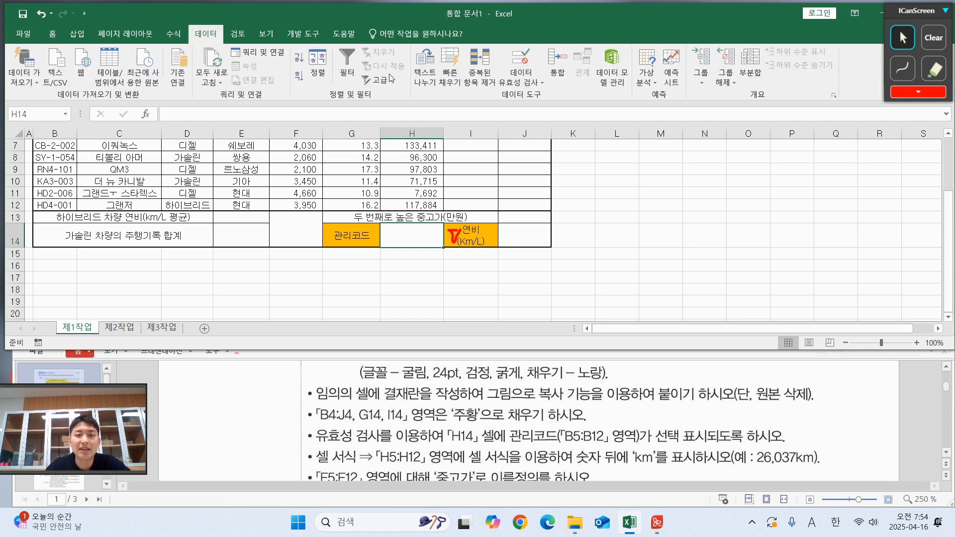
left_click(908, 70)
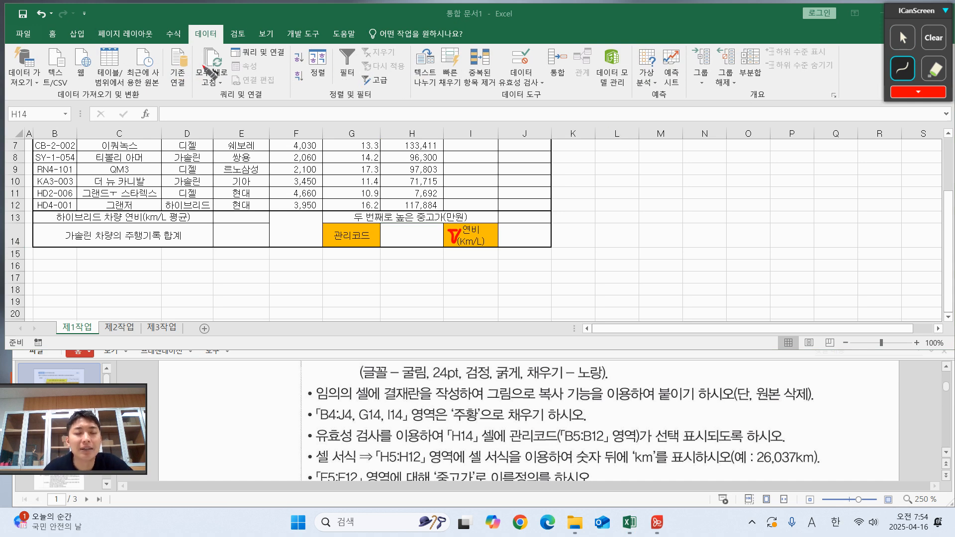
mouse_move(543, 82)
left_mouse_down()
mouse_move(519, 88)
mouse_move(546, 80)
left_mouse_up()
left_click(902, 37)
Apply data validation to H14 allowing a list (목록) with the source =$B$5:$B$12
left_click(521, 64)
left_click(521, 63)
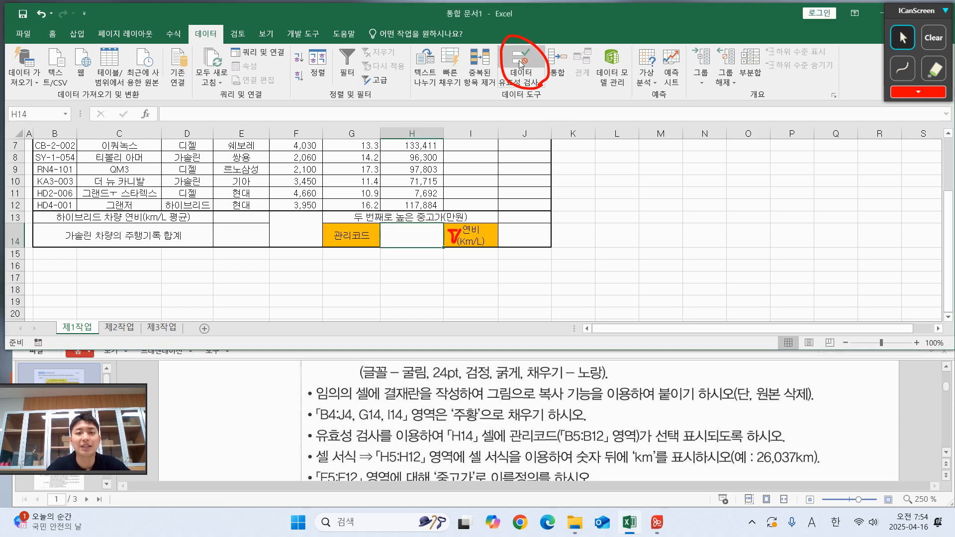
left_click_drag(410, 72, 679, 73)
left_click(601, 149)
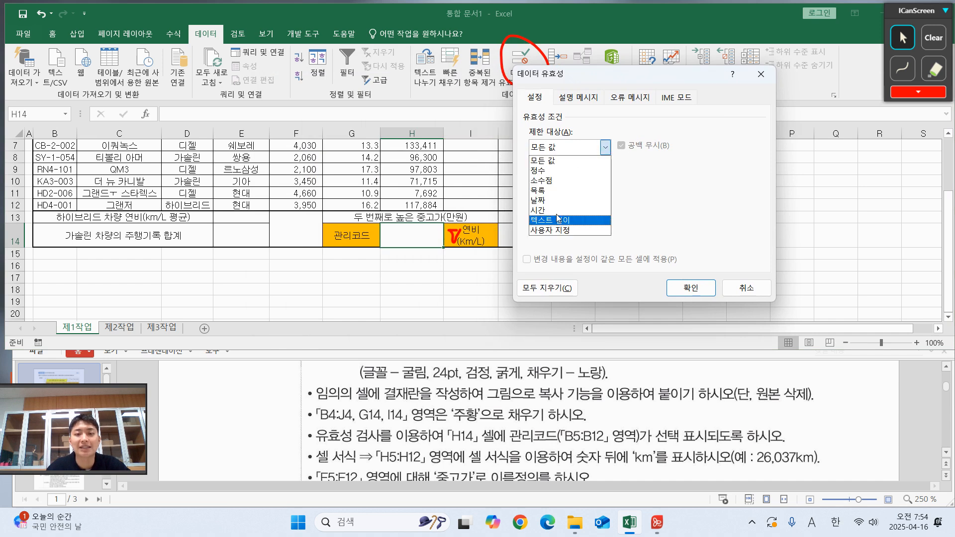
left_click(552, 190)
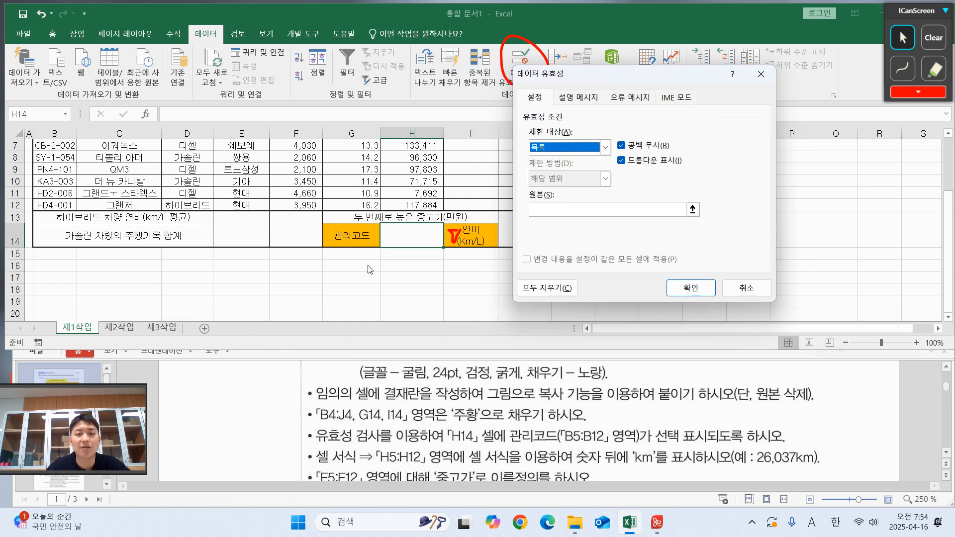
left_click(558, 208)
scroll(58, 193, "up", 1)
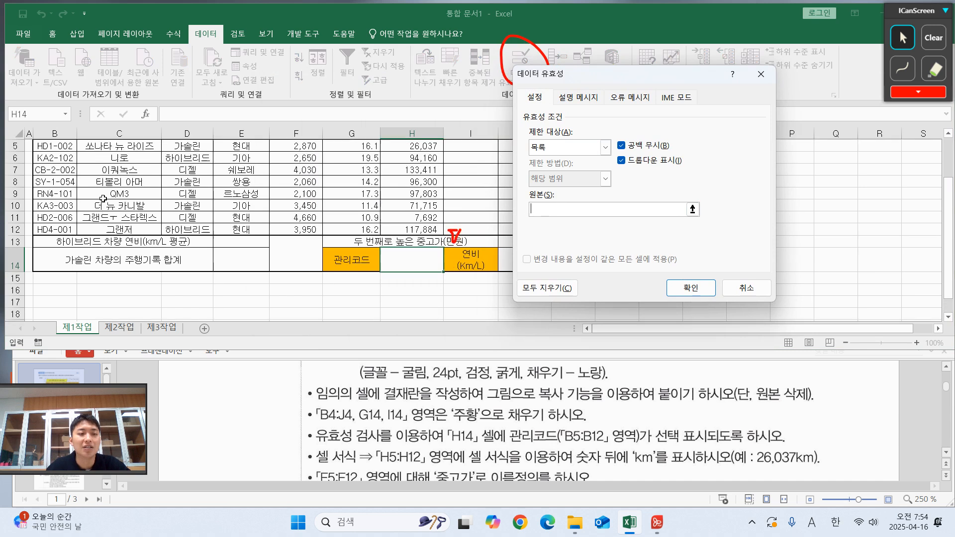
left_click_drag(58, 169, 55, 253)
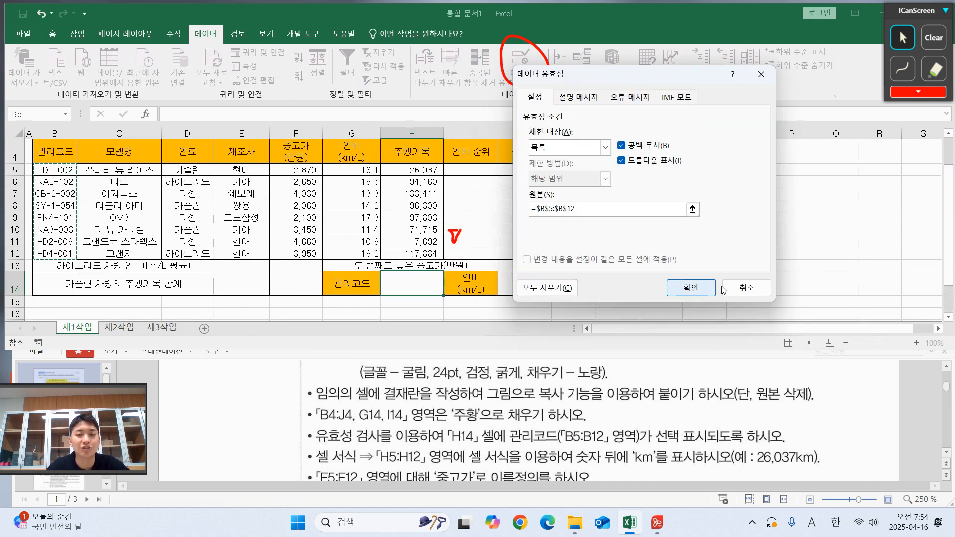
left_click(696, 289)
Choose the code HD1-002 from the validation list in H14
left_click(449, 292)
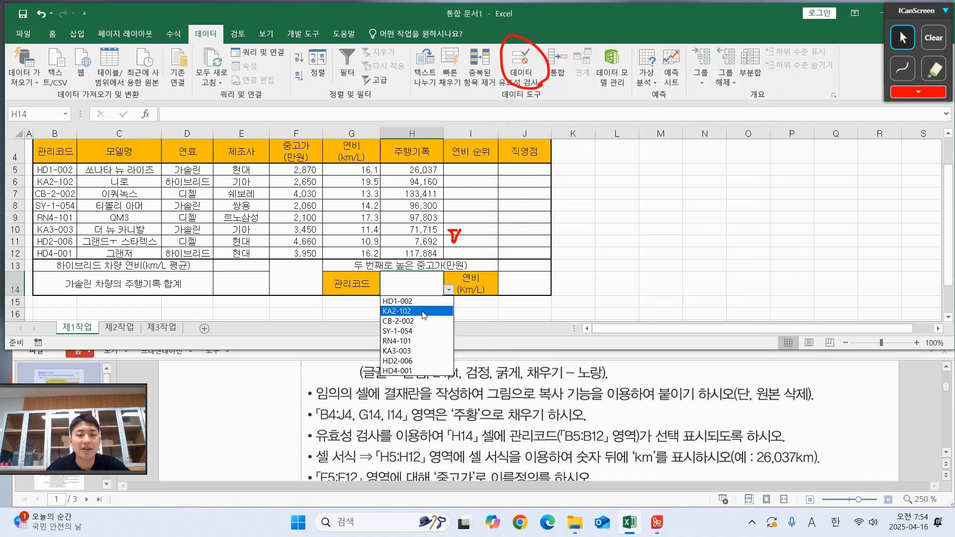
left_click(408, 301)
left_click(617, 254)
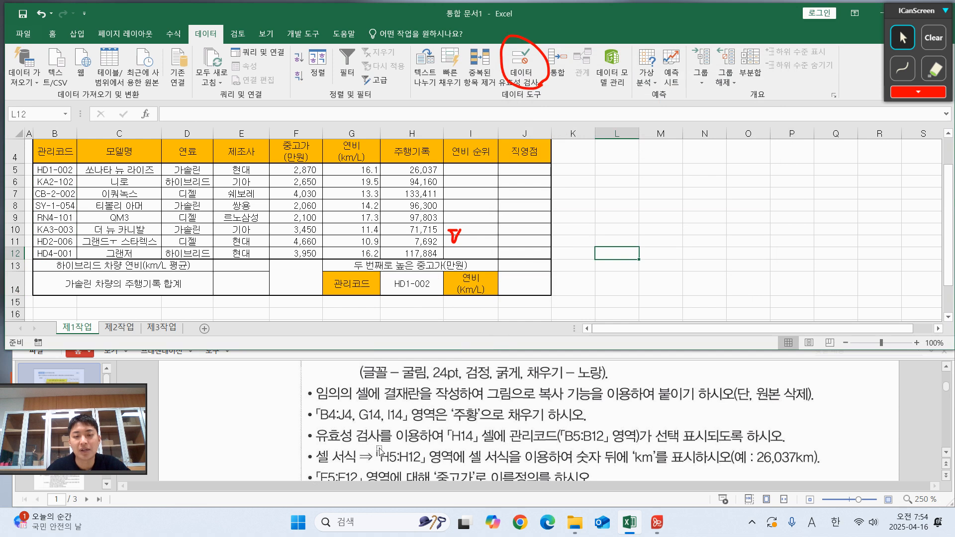
Circle H5:H12 in the exam PDF's cell format instruction and draw an arrow and "KM" beside the 주행기록 values in red pen
scroll(379, 450, "down", 1)
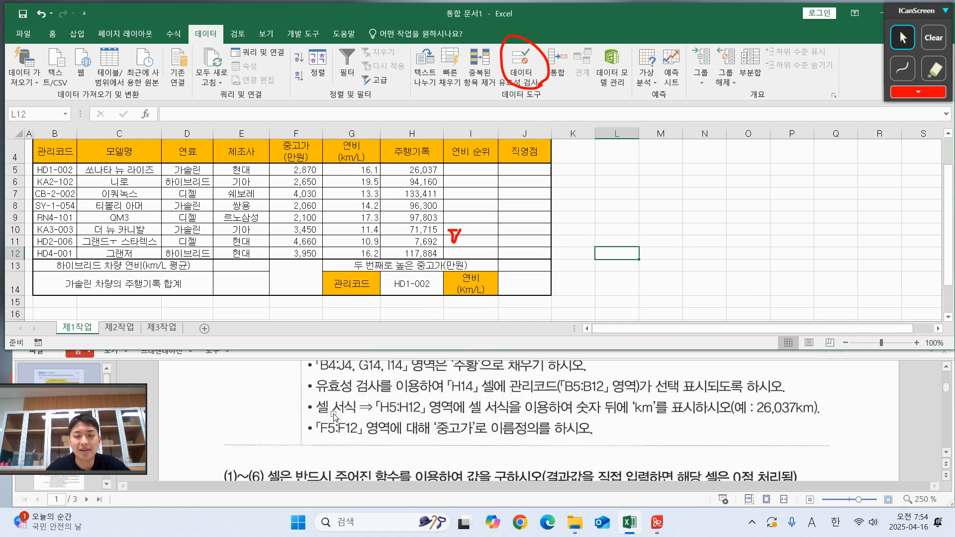
left_click(903, 68)
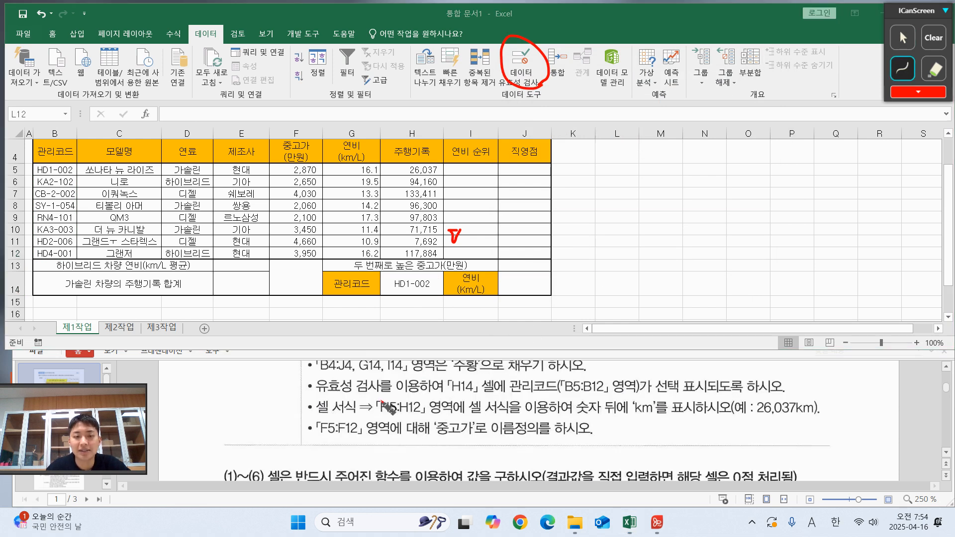
mouse_move(401, 393)
left_mouse_down()
mouse_move(398, 420)
mouse_move(440, 398)
left_mouse_up()
mouse_move(444, 163)
left_mouse_down()
mouse_move(462, 239)
mouse_move(448, 248)
left_mouse_up()
mouse_move(484, 193)
left_mouse_down()
mouse_move(485, 217)
mouse_move(498, 201)
mouse_move(531, 218)
left_mouse_up()
left_click(896, 42)
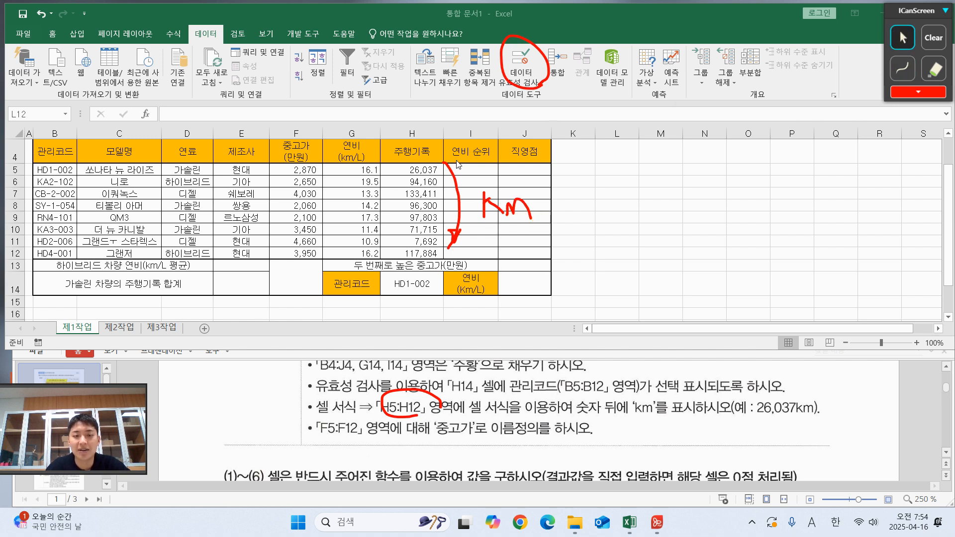
Clear the pen marks and enter the custom number format #,##0"km" for cells H5:H12
left_click_drag(411, 170, 420, 248)
right_click(422, 226)
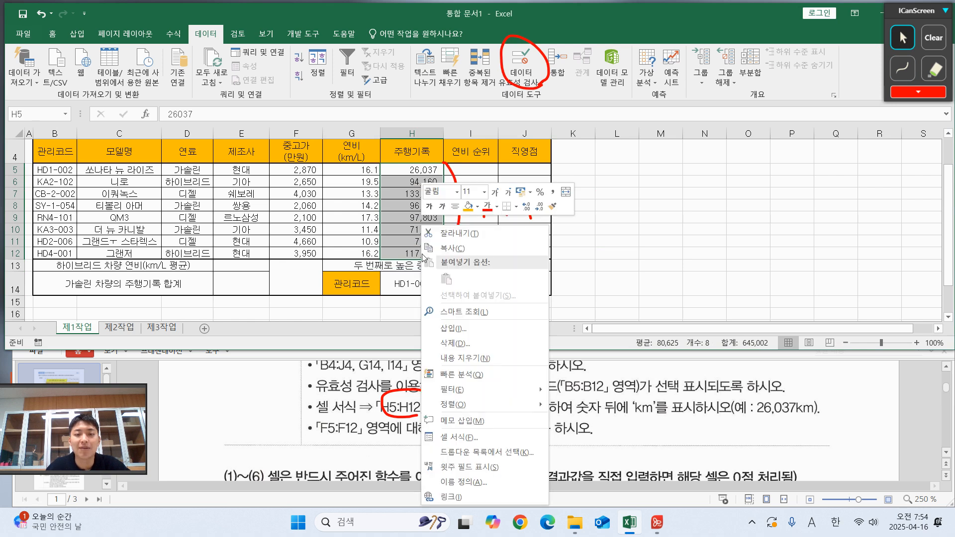
left_click(454, 438)
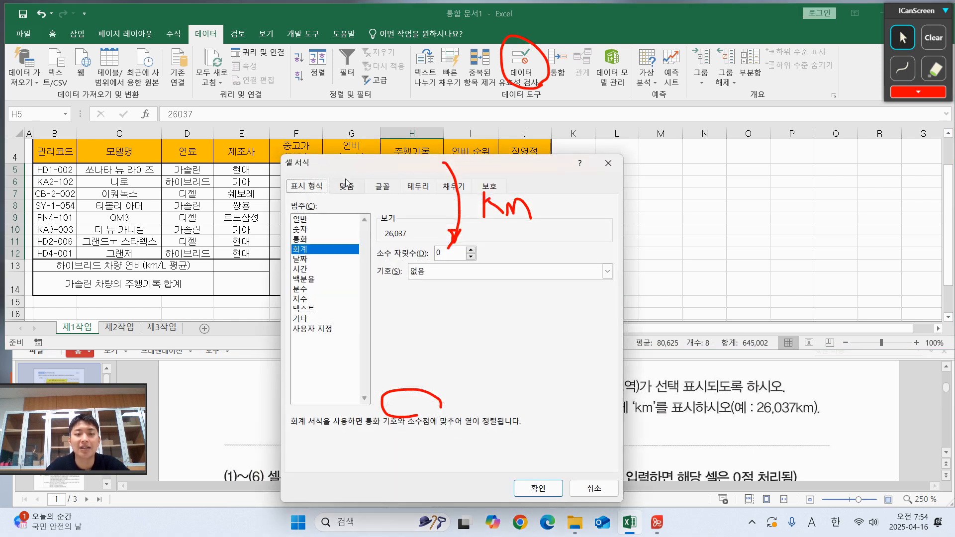
left_click(934, 38)
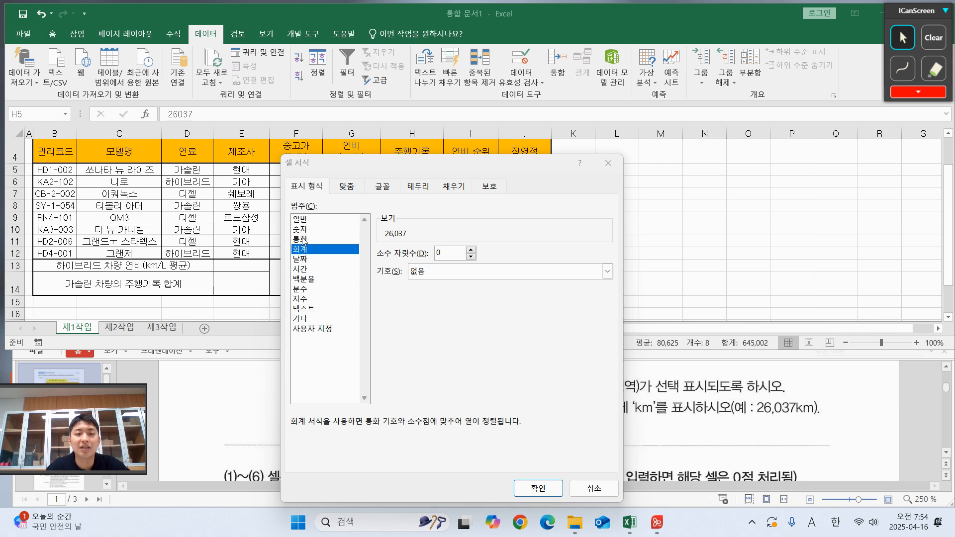
left_click(314, 329)
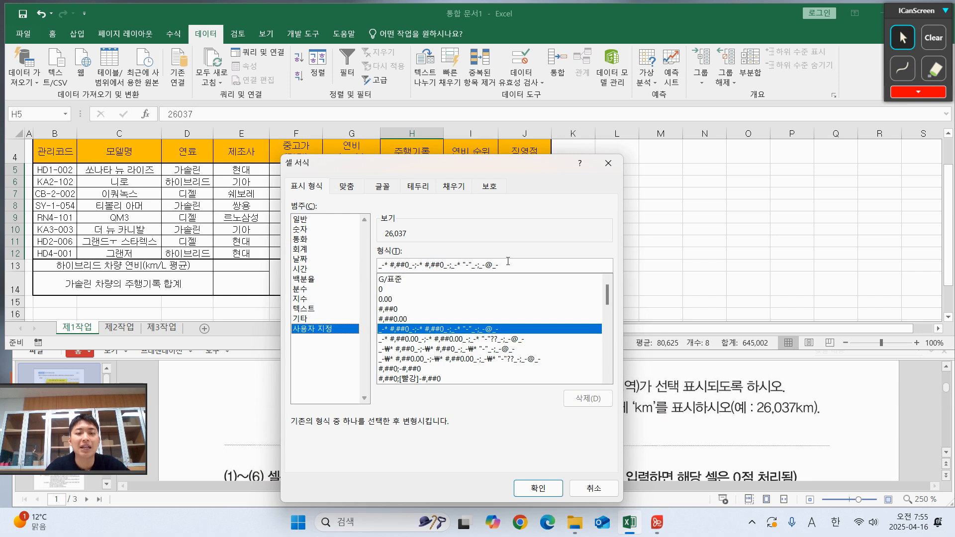
left_click_drag(504, 265, 162, 240)
type("0")
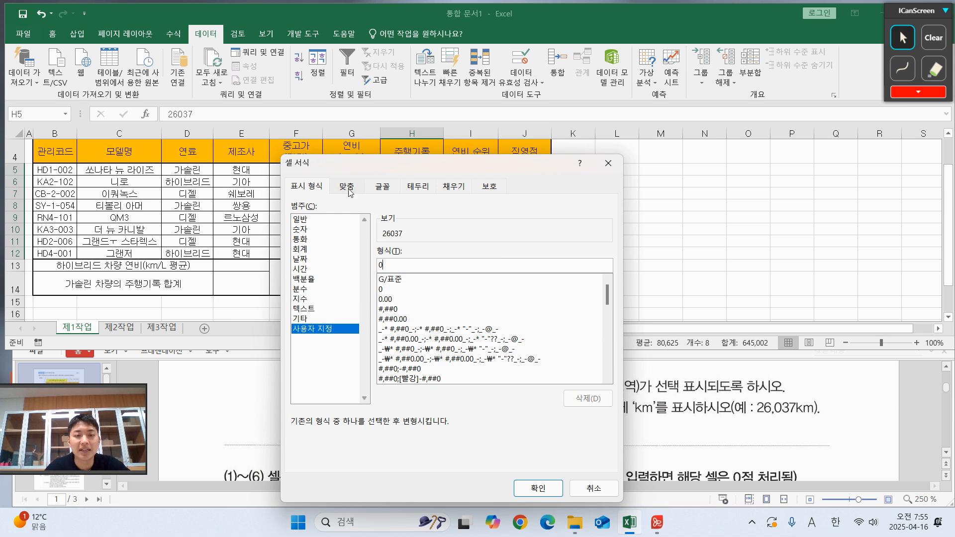
left_click(394, 310)
left_click(410, 269)
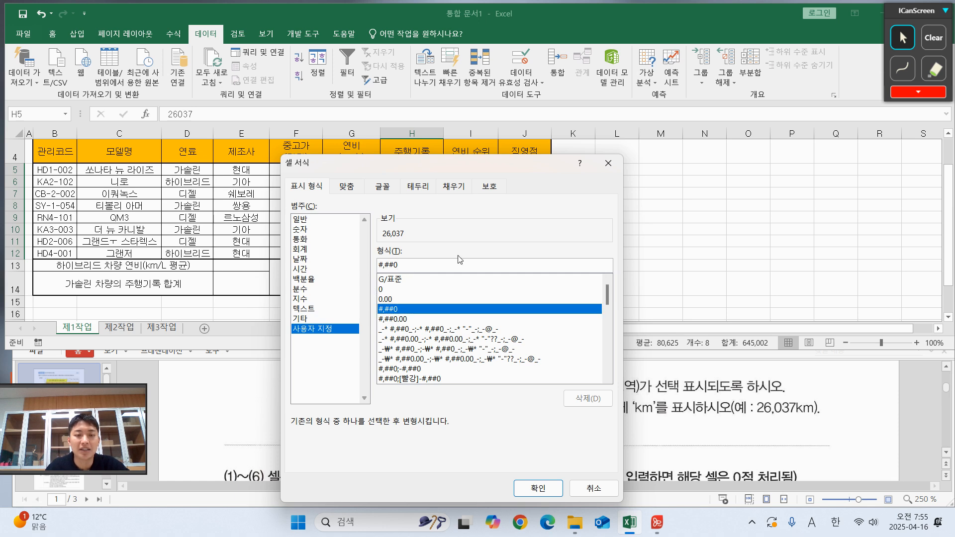
type("\"km")
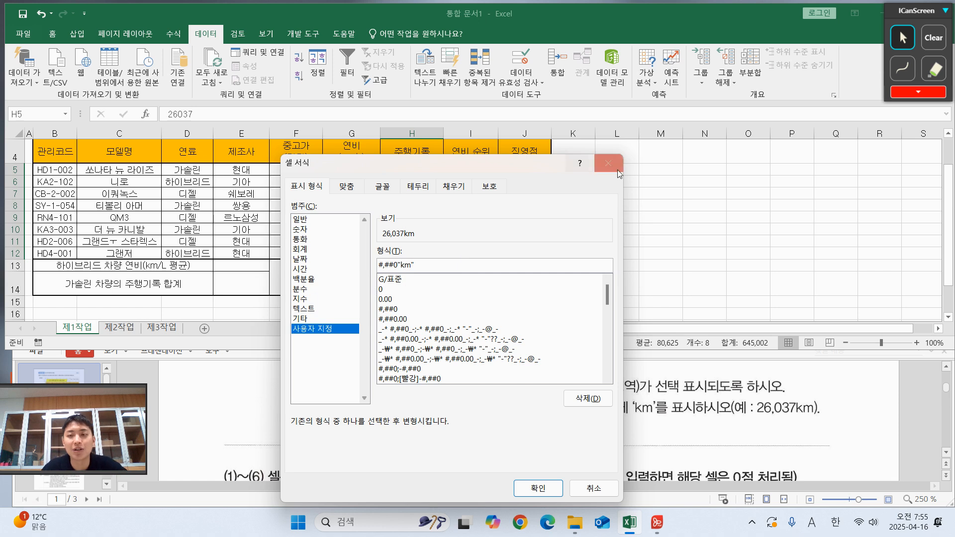
Mark the quoted km part of the custom format briefly with the pen, and apply the format to H5:H12
left_click(902, 67)
mouse_move(421, 272)
left_mouse_down()
mouse_move(441, 246)
mouse_move(426, 279)
left_mouse_up()
left_click(935, 36)
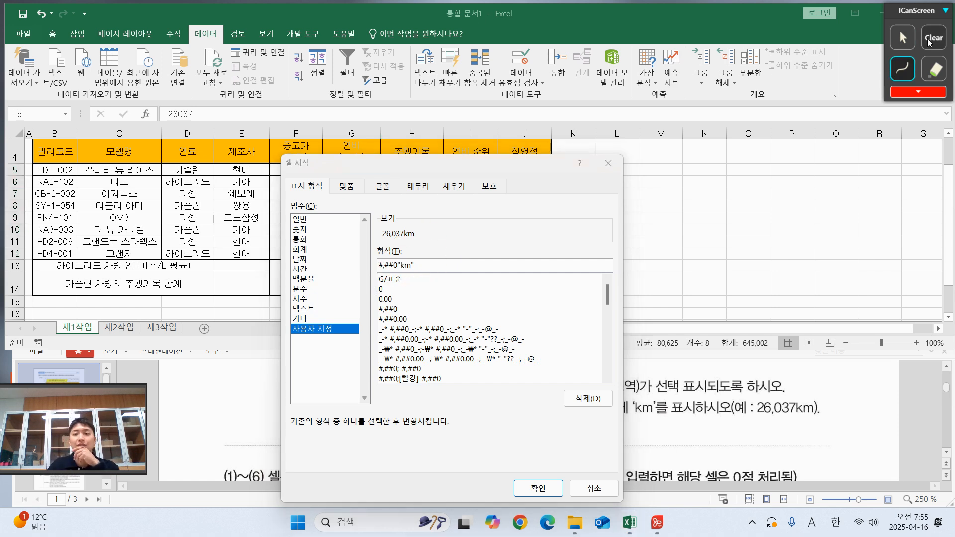
left_click(903, 37)
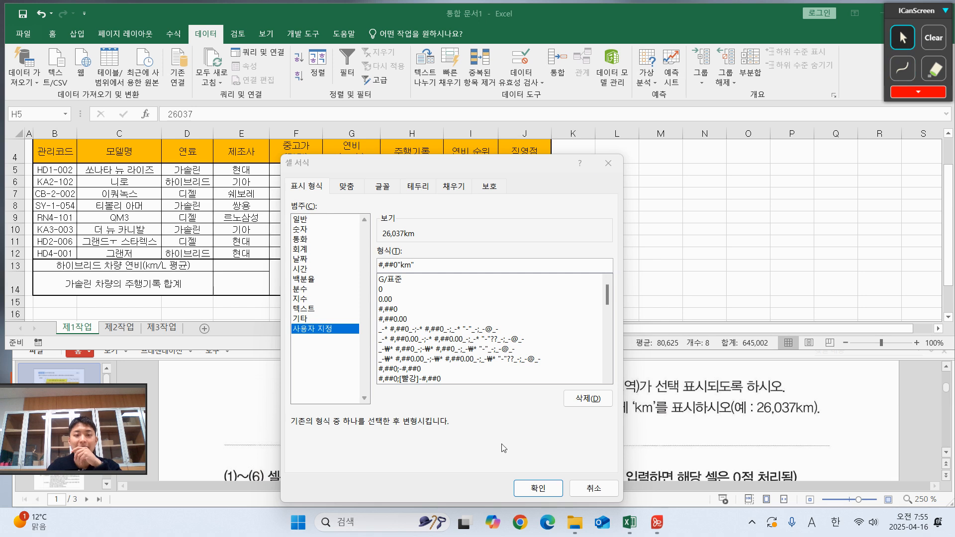
left_click(532, 489)
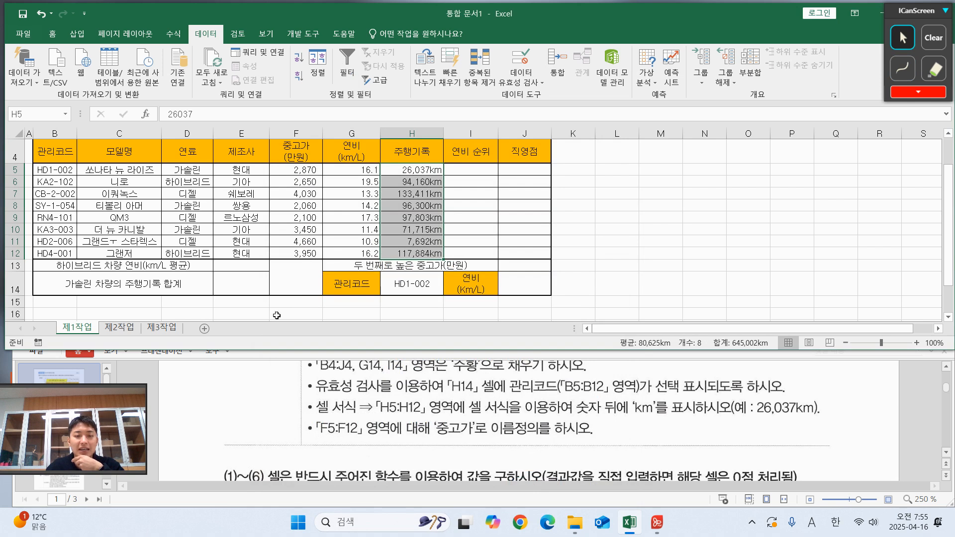
Define the name 중고가 for the range F5:F12
left_click_drag(295, 170, 304, 253)
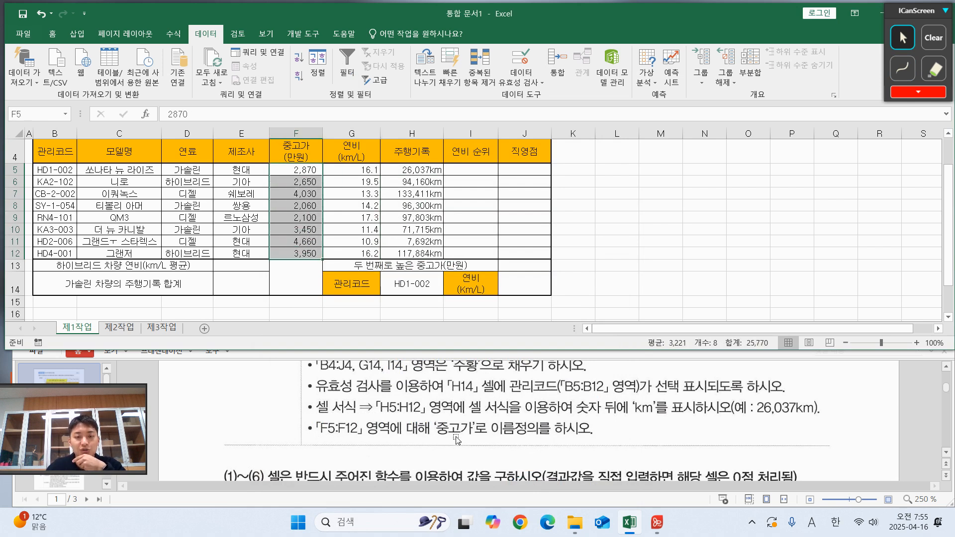
left_click(42, 112)
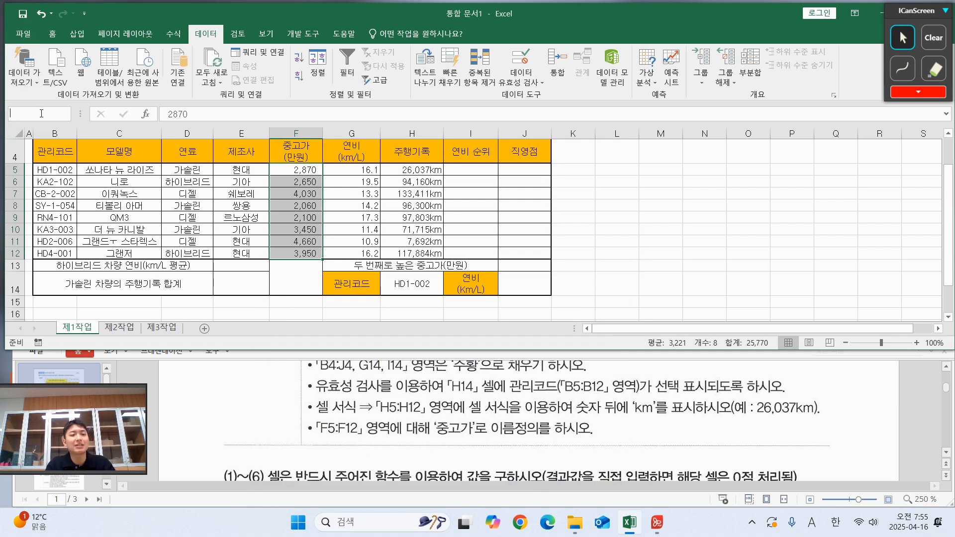
type("중고가")
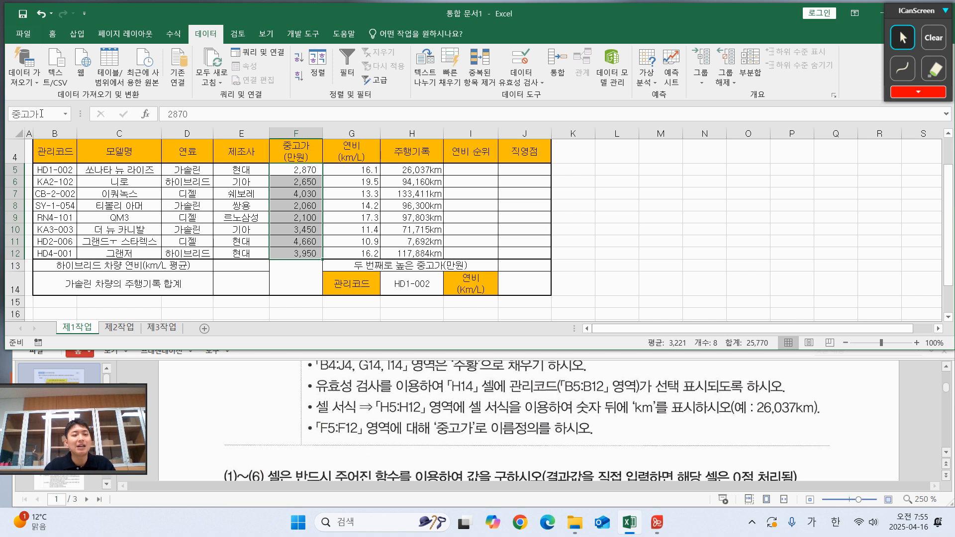
Check the defined name by jumping from an empty cell to the range 중고가
left_click(649, 217)
left_click(32, 112)
type("주ㄲ")
type("고가")
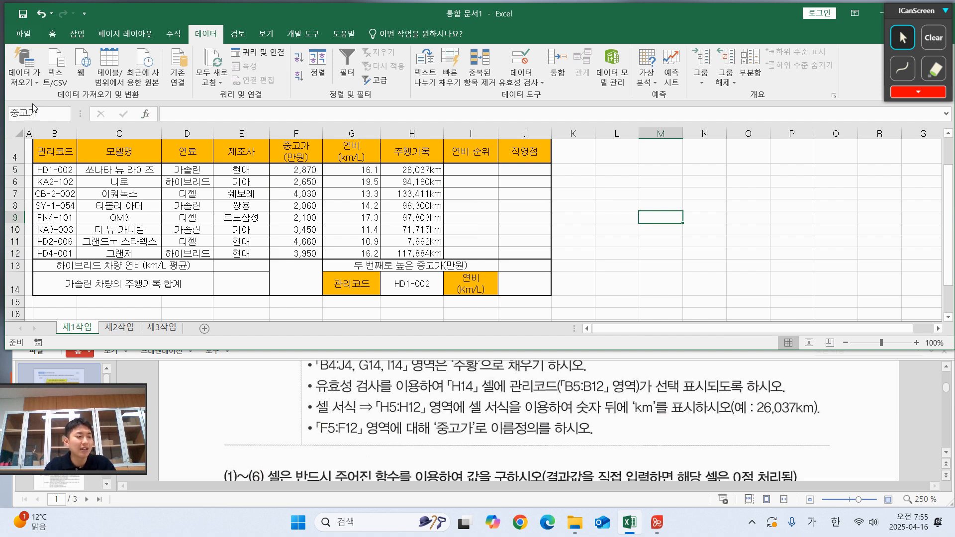
key("Return")
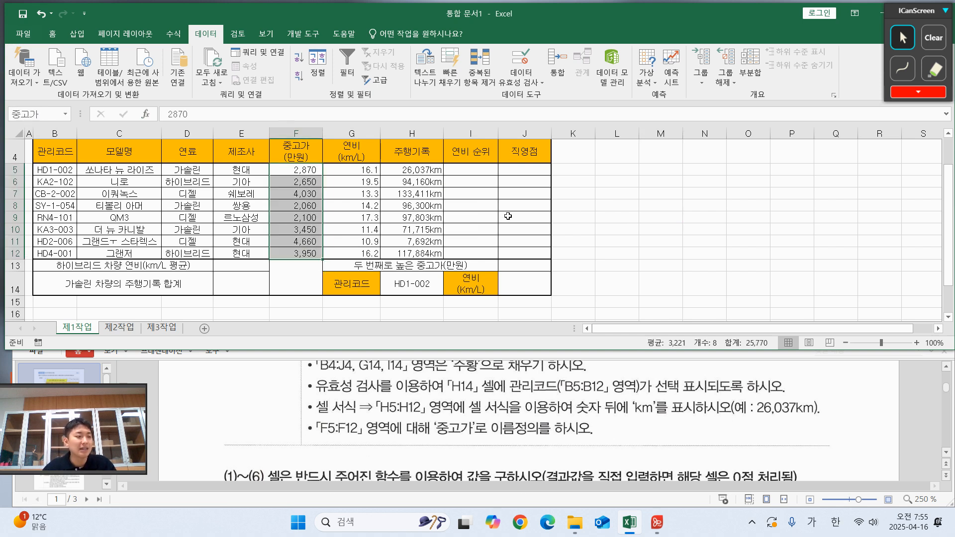
left_click(524, 218)
scroll(341, 194, "up", 1)
left_click(337, 183)
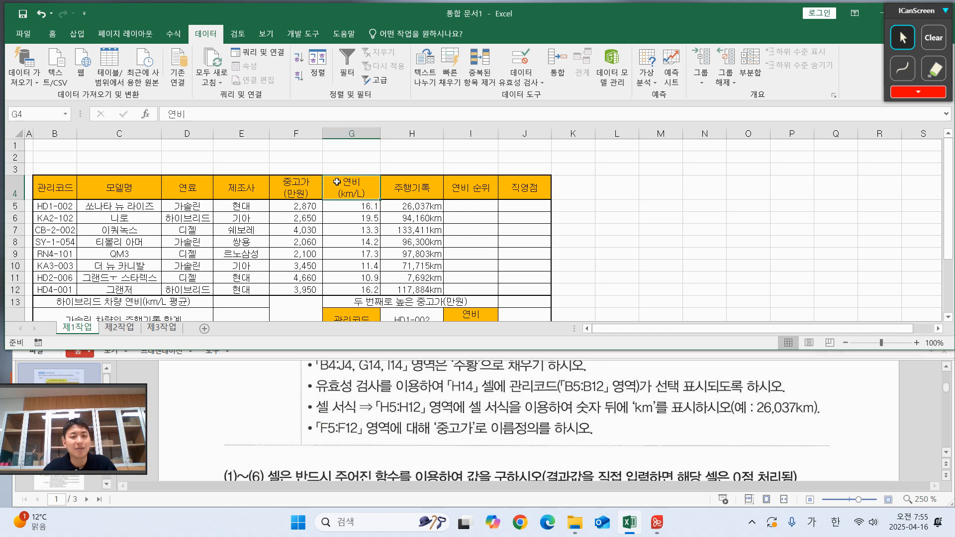
scroll(336, 185, "down", 1, "ctrl")
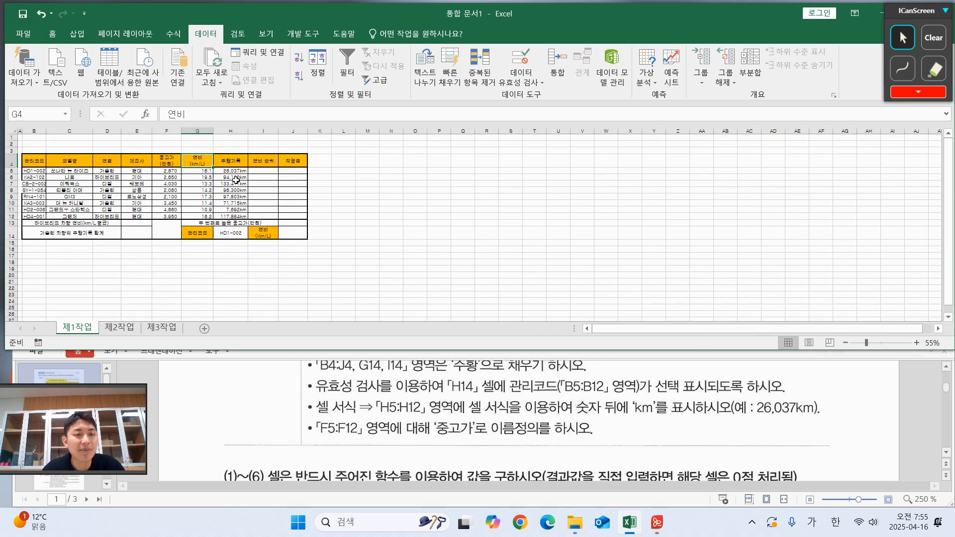
scroll(217, 187, "up", 2, "ctrl")
scroll(218, 187, "up", 1, "ctrl")
scroll(233, 201, "up", 1)
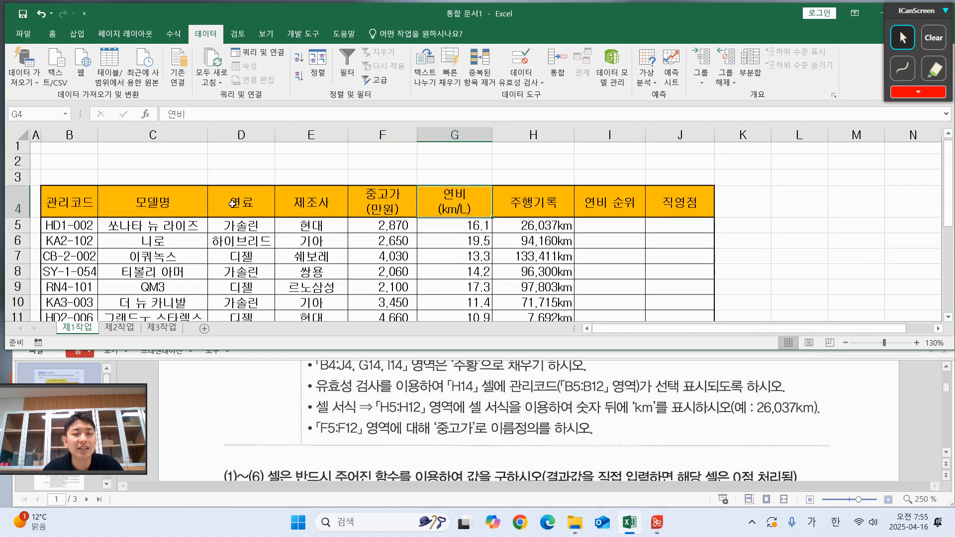
scroll(233, 199, "down", 1, "ctrl")
scroll(233, 200, "down", 1, "ctrl")
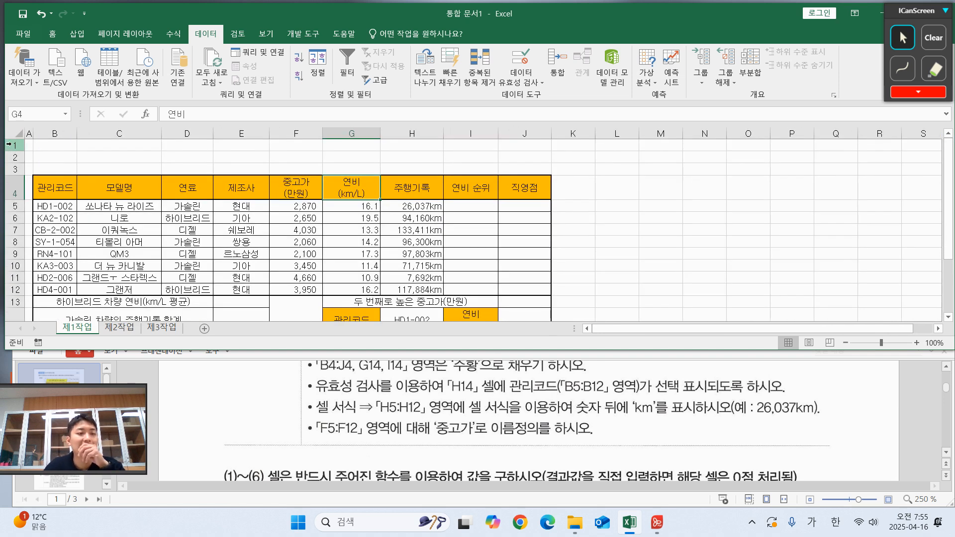
Increase the height of row 2 above the table to roughly three times the normal row height
left_click_drag(12, 144, 12, 184)
left_click(70, 156)
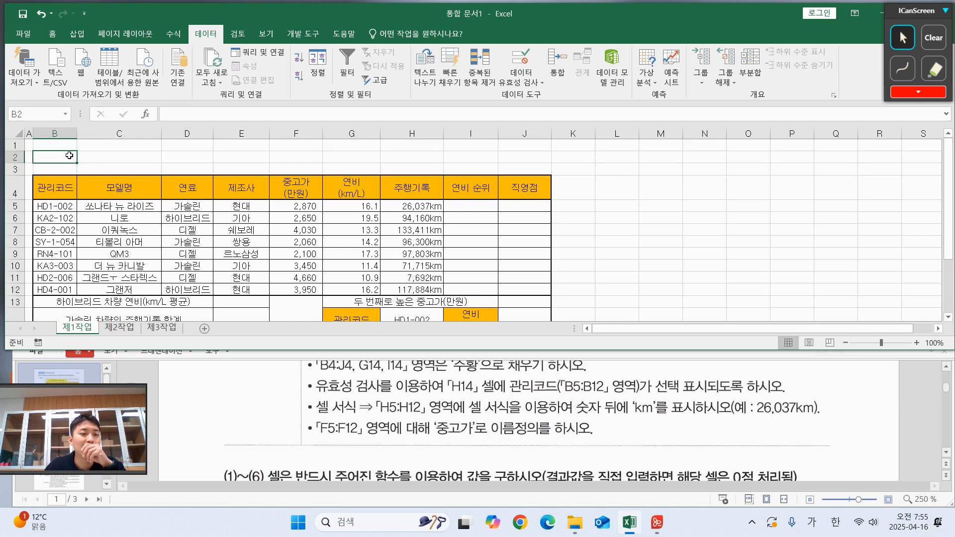
left_click_drag(13, 163, 14, 186)
left_click(252, 178)
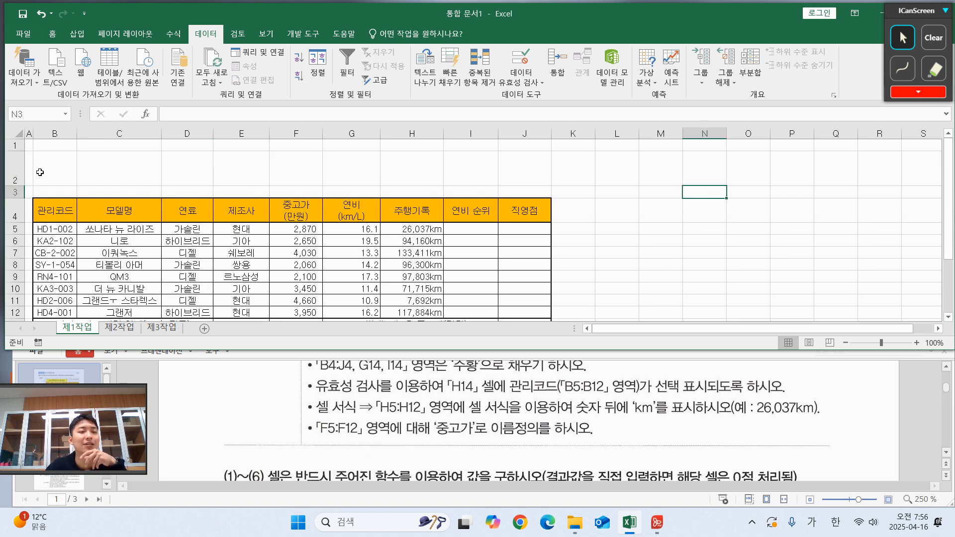
Highlight rows 1 to 3 as the title area, and bring up the exam PDF's instruction for the title shape
left_click_drag(15, 145, 20, 192)
left_click_drag(626, 277, 635, 265)
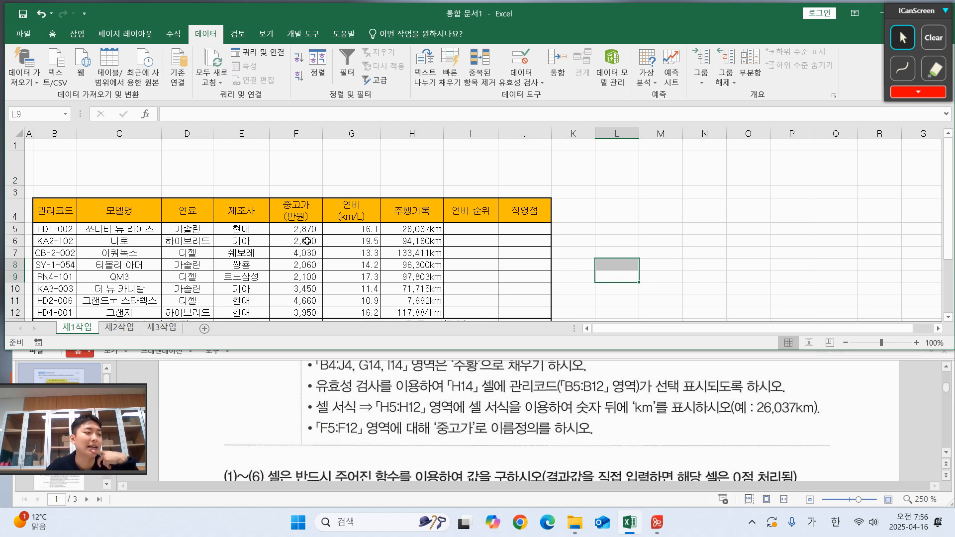
scroll(372, 378, "up", 4)
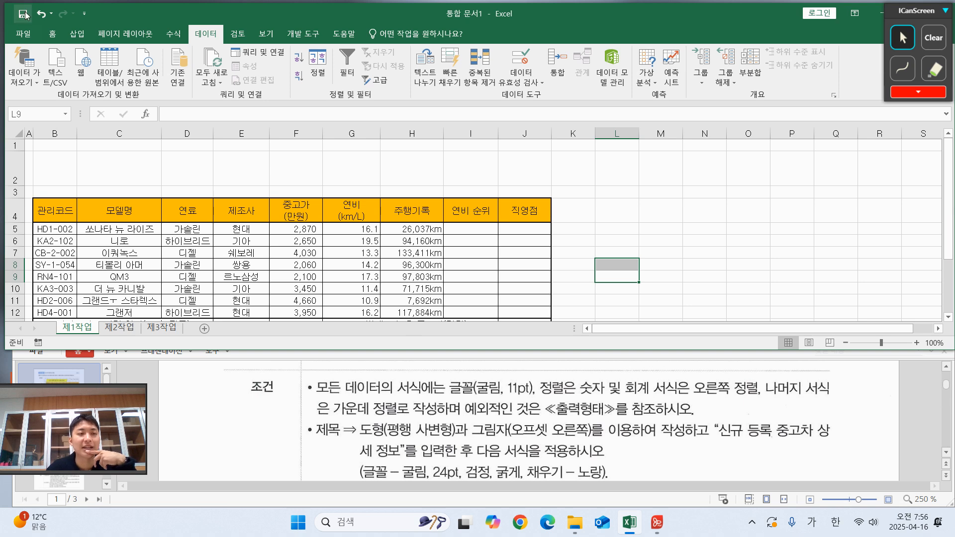
Draw a parallelogram (평행 사변형) across rows 1 to 3 above the table, spanning columns B to G
left_click(77, 35)
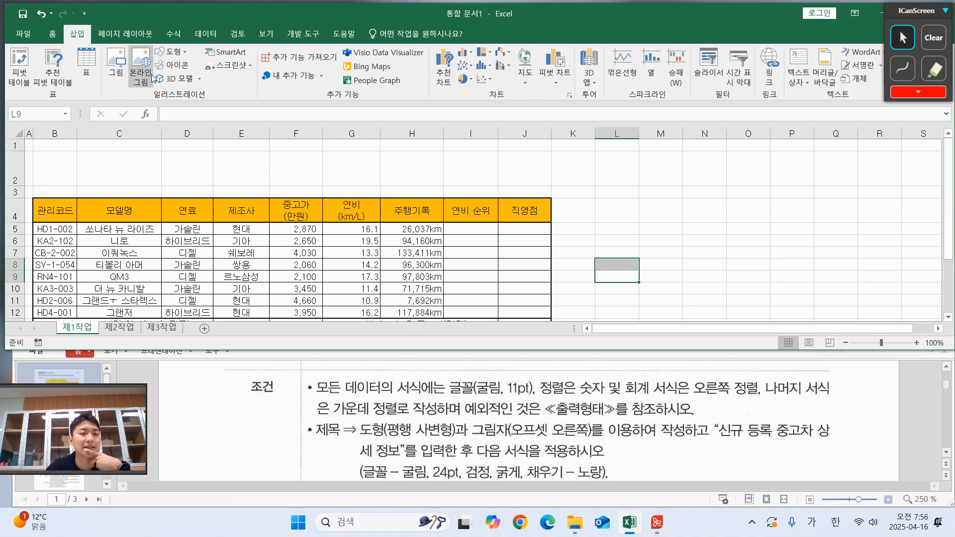
left_click(183, 56)
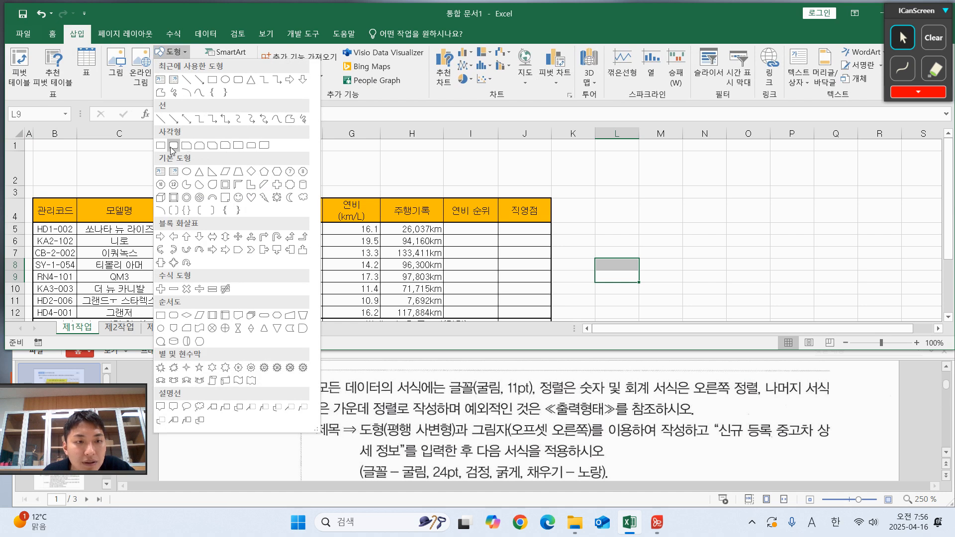
left_click(226, 173)
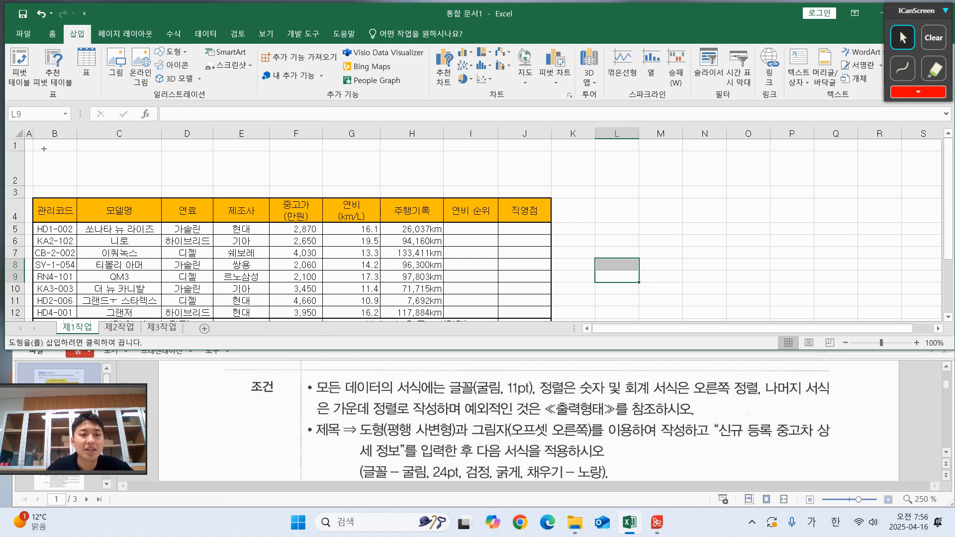
mouse_move(42, 148)
left_mouse_down()
mouse_move(288, 196)
mouse_move(368, 192)
left_mouse_up()
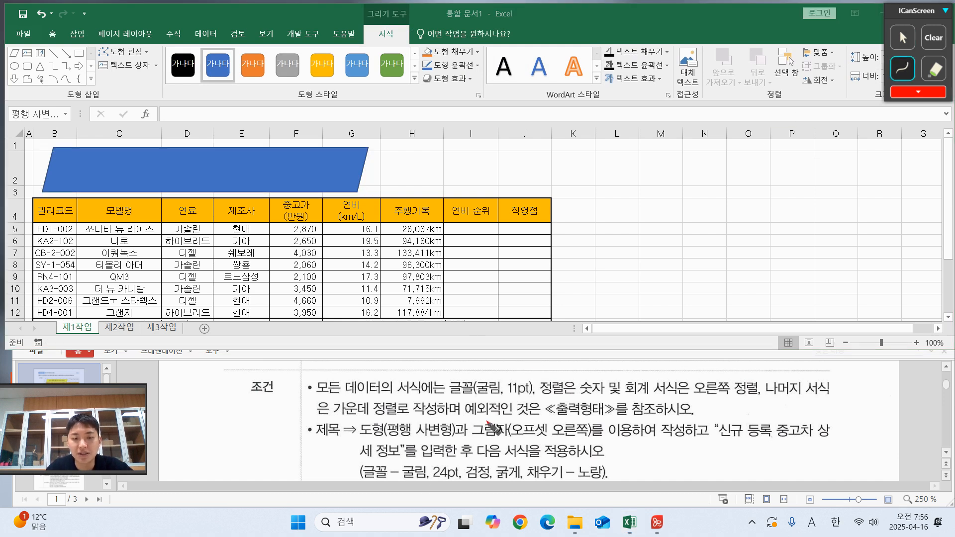
Circle the title's font, colour, bold and fill requirements in the exam PDF
mouse_move(437, 480)
left_mouse_down()
mouse_move(398, 452)
mouse_move(441, 477)
left_mouse_up()
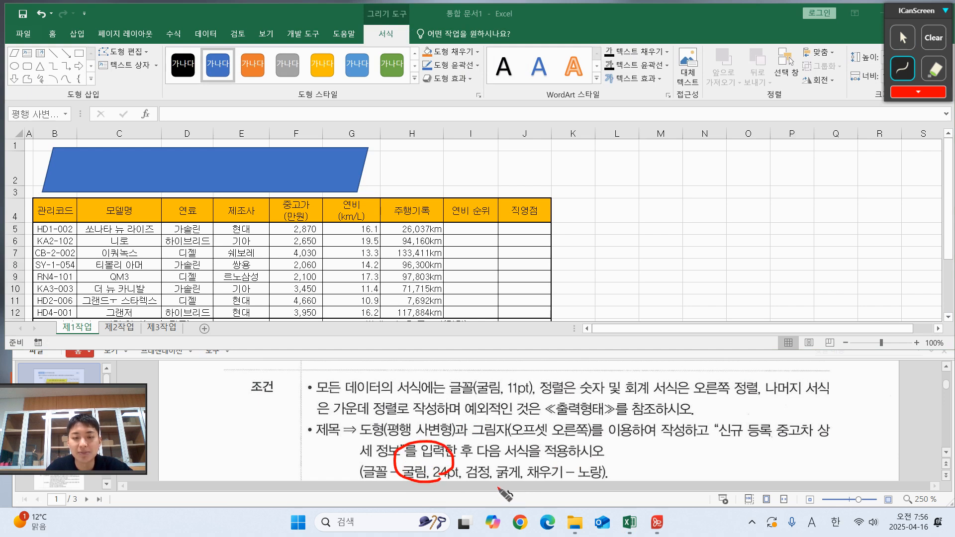
mouse_move(505, 487)
left_mouse_down()
mouse_move(468, 475)
mouse_move(520, 479)
left_mouse_up()
mouse_move(589, 492)
left_mouse_down()
mouse_move(539, 472)
mouse_move(615, 465)
left_mouse_up()
left_click(902, 38)
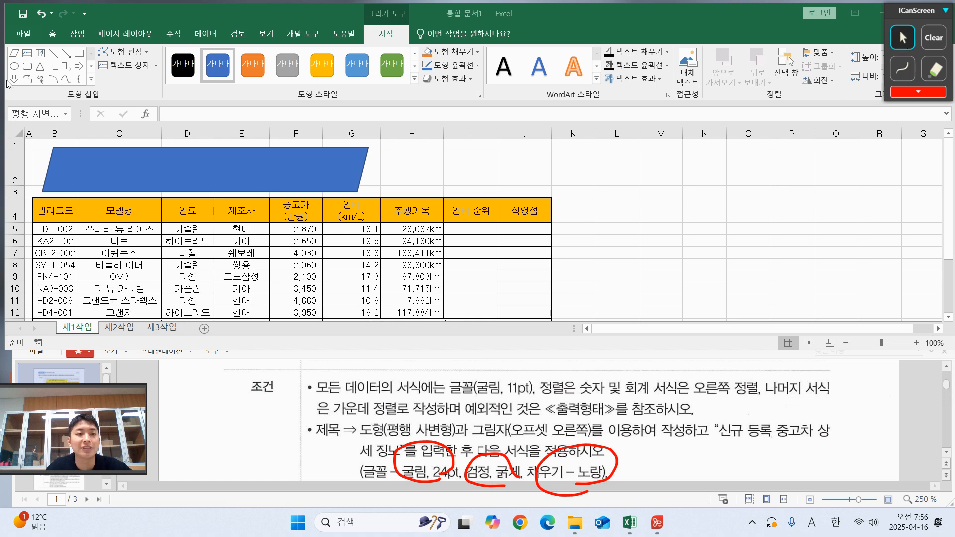
Set the parallelogram's font to 굴림, bold, 24 pt
left_click(53, 34)
left_click(126, 58)
key("Return")
key("Return")
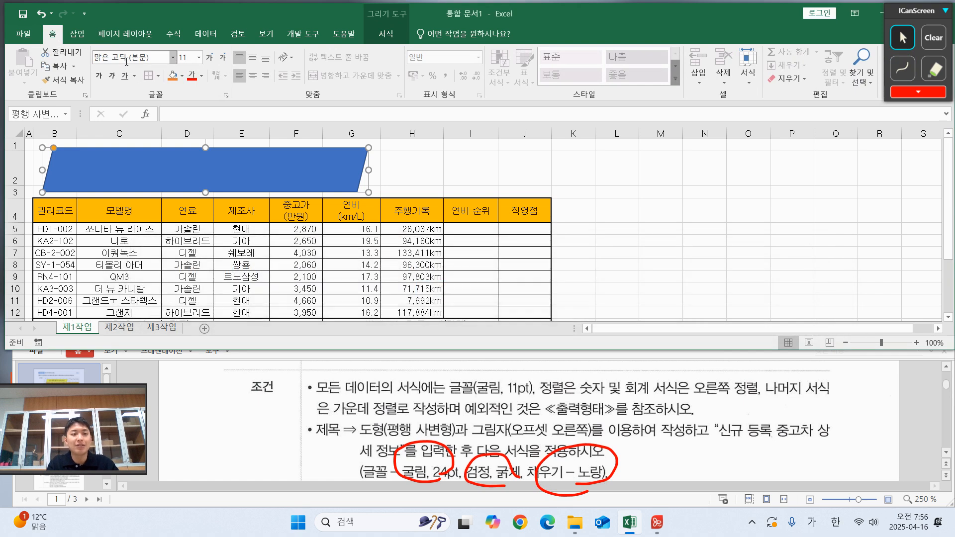
left_click(127, 58)
type("ㄱ")
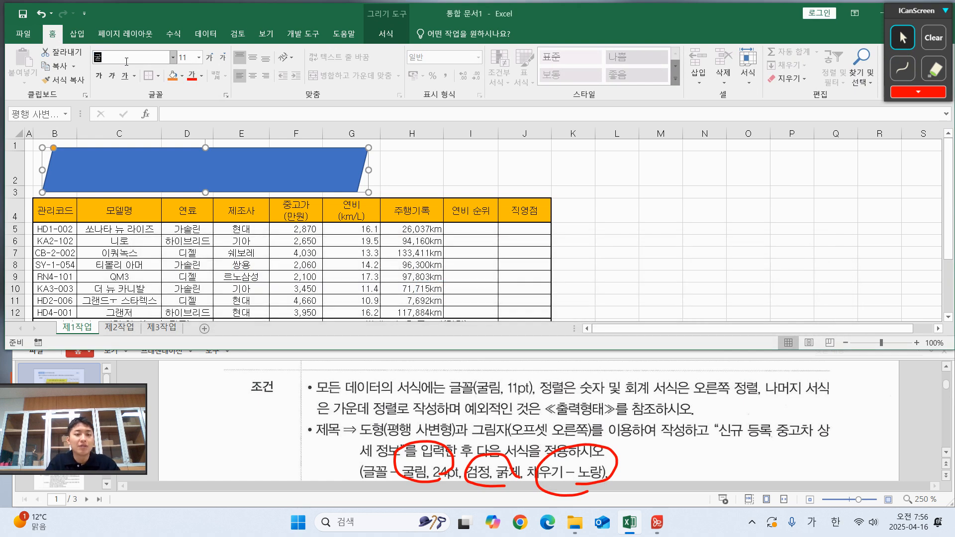
left_click(185, 58)
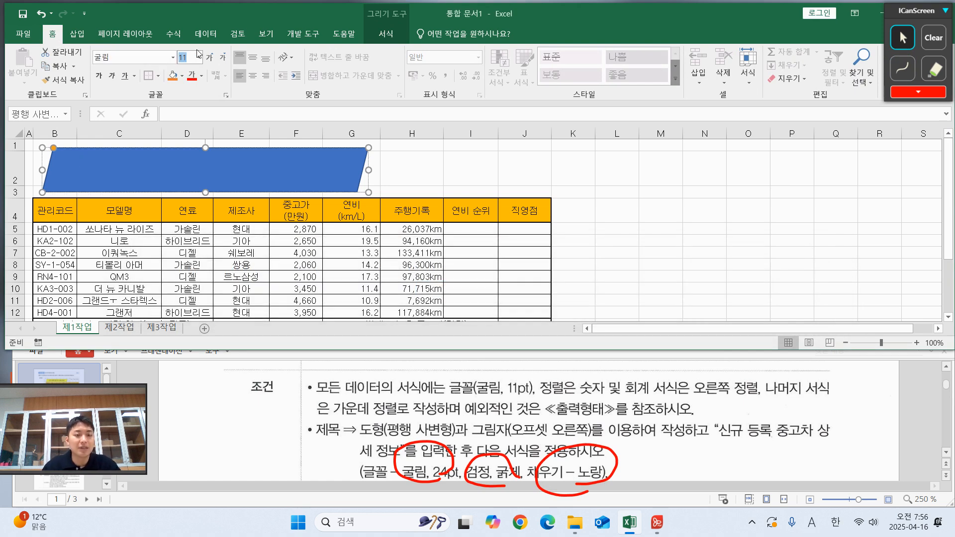
type("24")
key("Return")
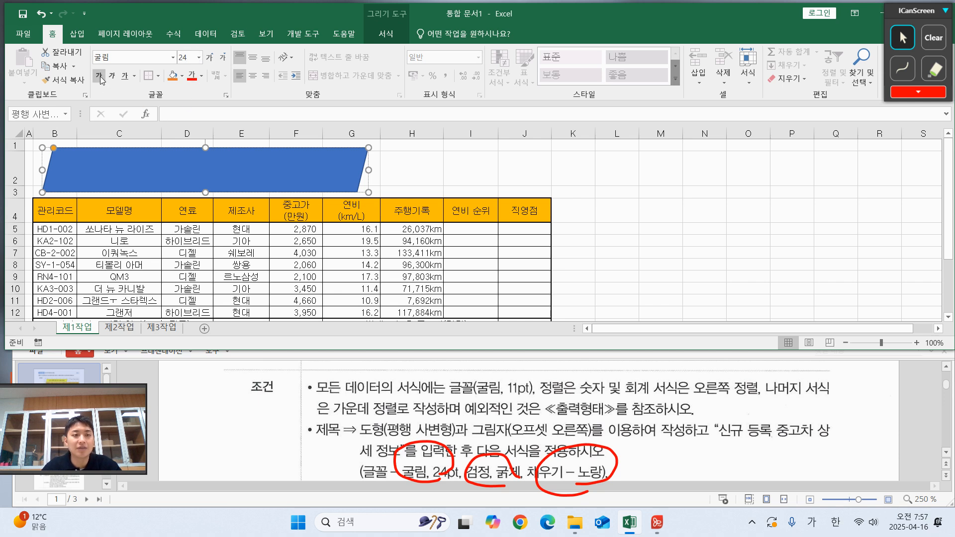
Fill the parallelogram with yellow, make its text automatic black, and centre the text horizontally and vertically
left_click(182, 75)
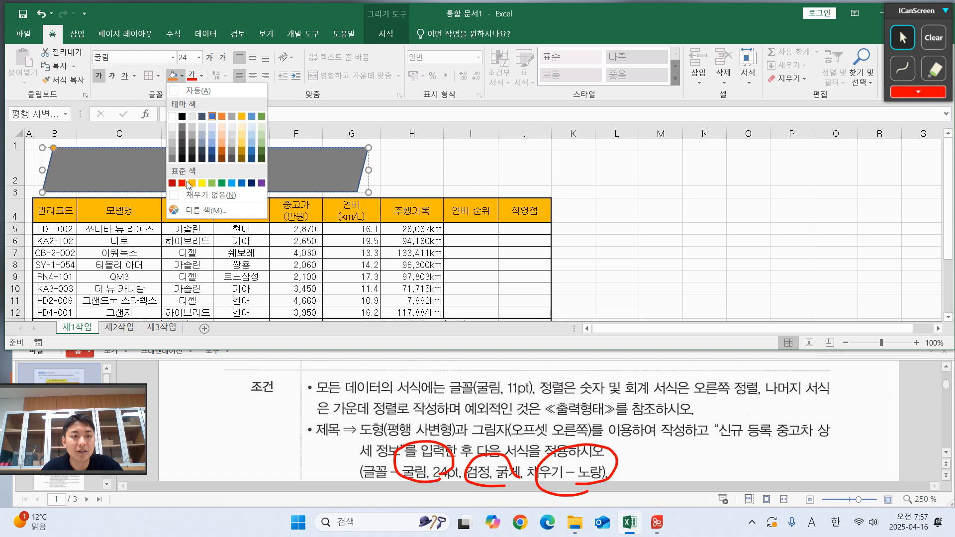
left_click(201, 184)
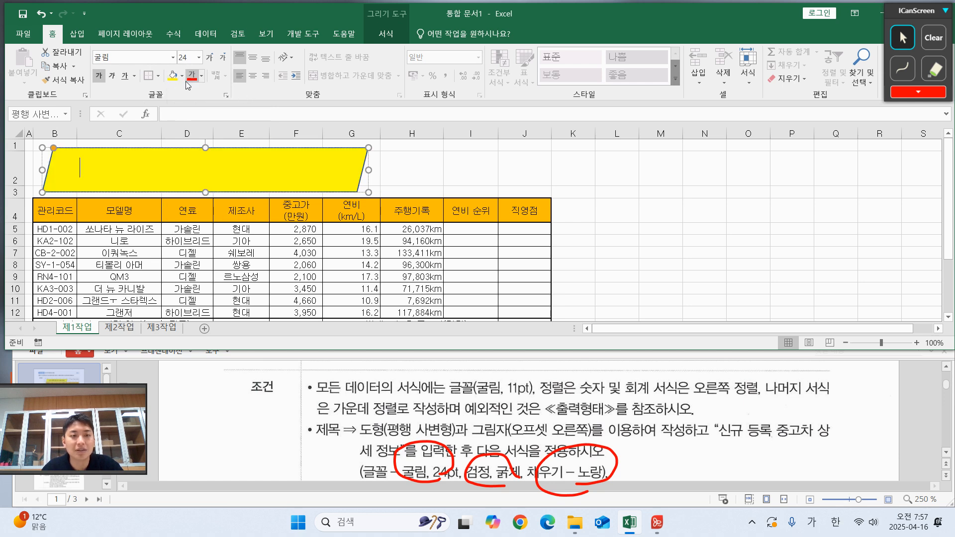
left_click(202, 76)
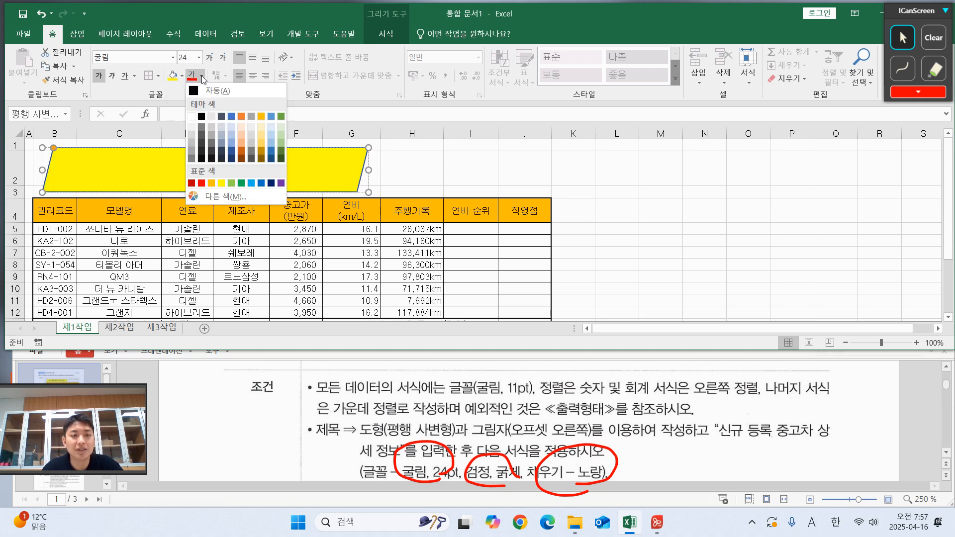
left_click(225, 90)
left_click(252, 75)
Mark the font, size, bold, colour and alignment settings used for the title shape
left_click(903, 70)
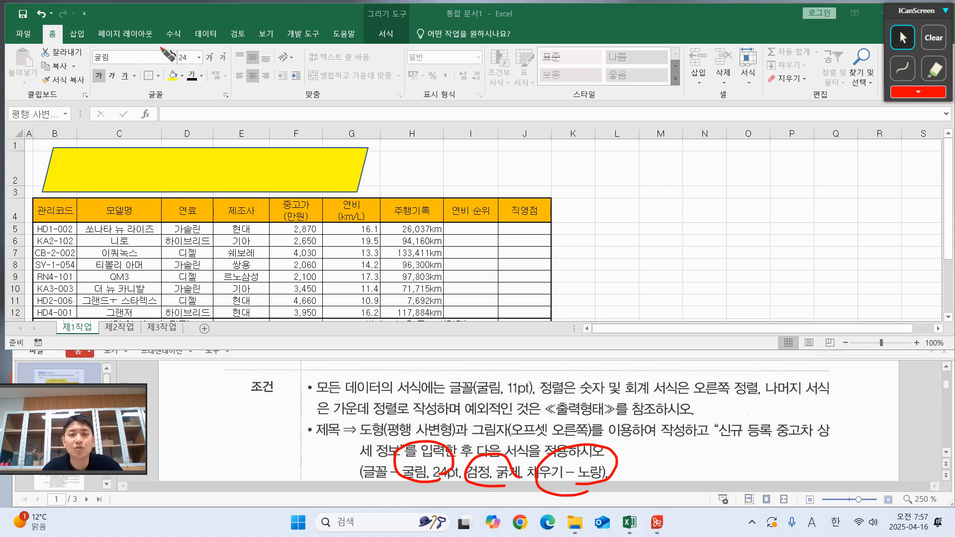
mouse_move(116, 41)
left_mouse_down()
mouse_move(92, 55)
mouse_move(117, 60)
mouse_move(95, 87)
mouse_move(113, 88)
left_mouse_up()
mouse_move(180, 83)
left_mouse_down()
mouse_move(167, 84)
mouse_move(189, 84)
left_mouse_up()
mouse_move(197, 50)
left_mouse_down()
mouse_move(164, 58)
mouse_move(201, 65)
left_mouse_up()
mouse_move(259, 64)
left_mouse_down()
mouse_move(263, 55)
mouse_move(263, 84)
left_mouse_up()
left_click(902, 38)
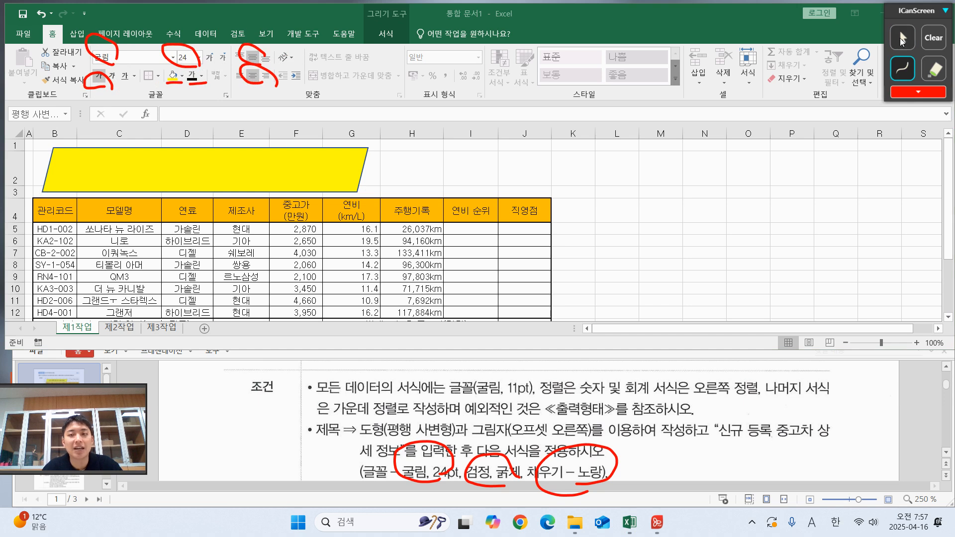
Enter the title 신규 등록 중고차 상세 정보 in the parallelogram, following the exam PDF's output form
left_click(245, 169)
left_click(934, 38)
scroll(283, 399, "down", 5)
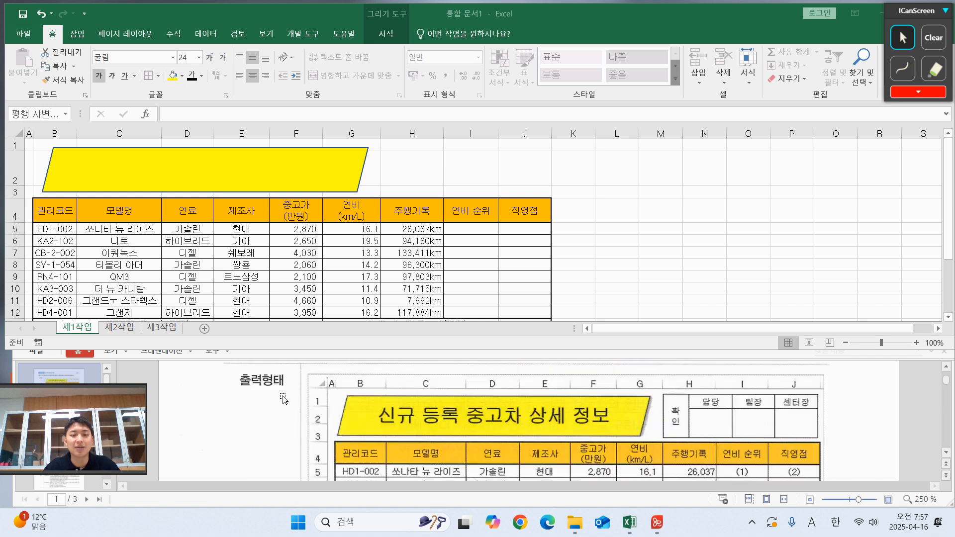
left_click(216, 171)
type("ㅅ")
type("규 등록 중곶")
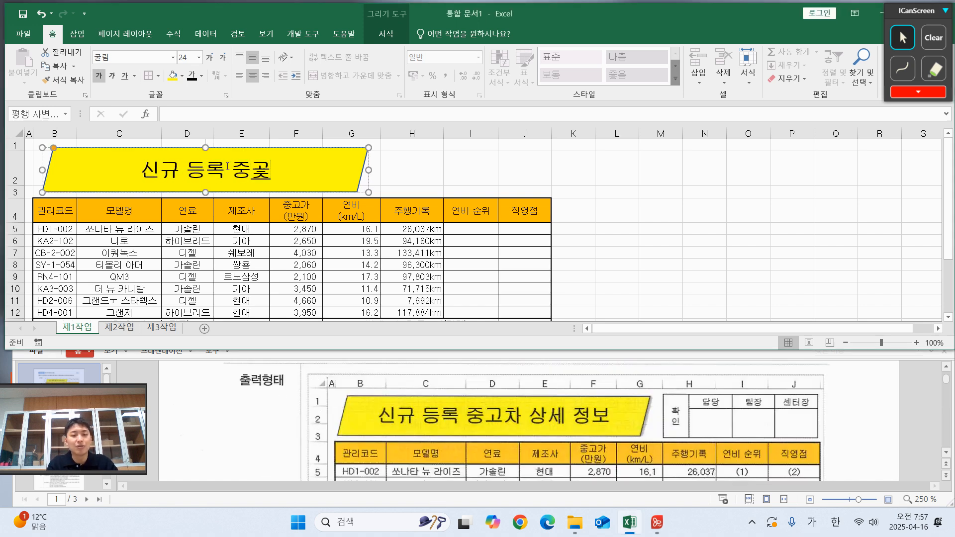
key("BackSpace")
type("고차 상세 정보")
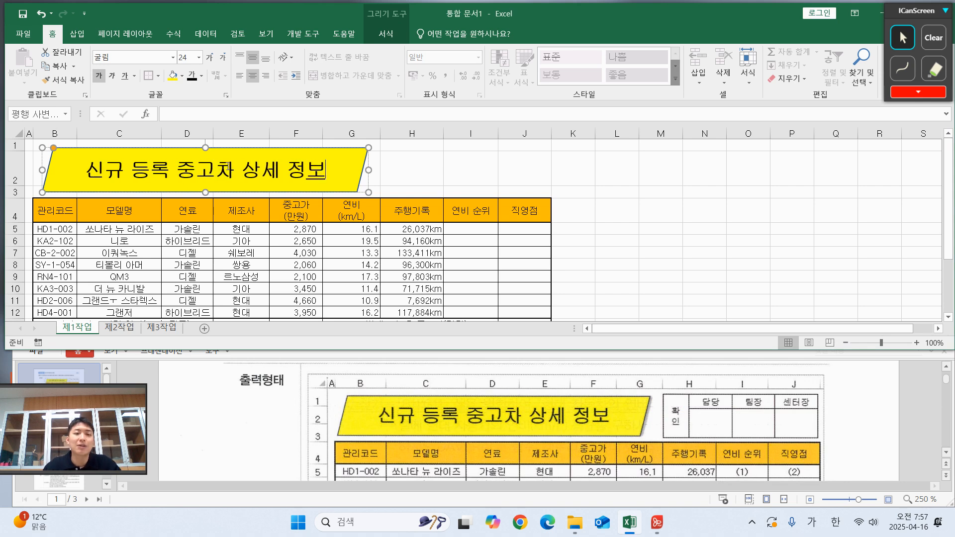
left_click(404, 160)
Bring up the title conditions in the exam PDF and underline the shadow requirement 그림자(오프셋 오른쪽)
scroll(506, 373, "down", 10)
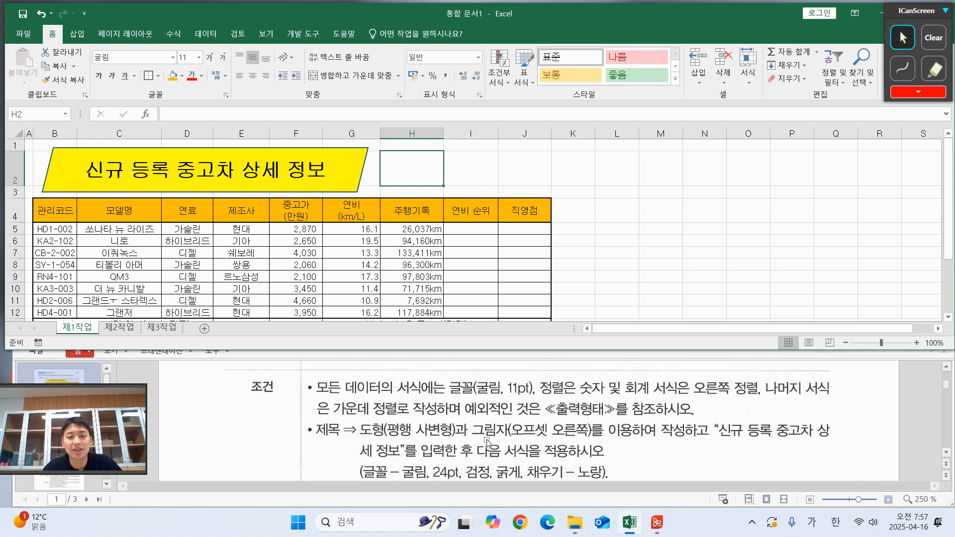
left_click(902, 69)
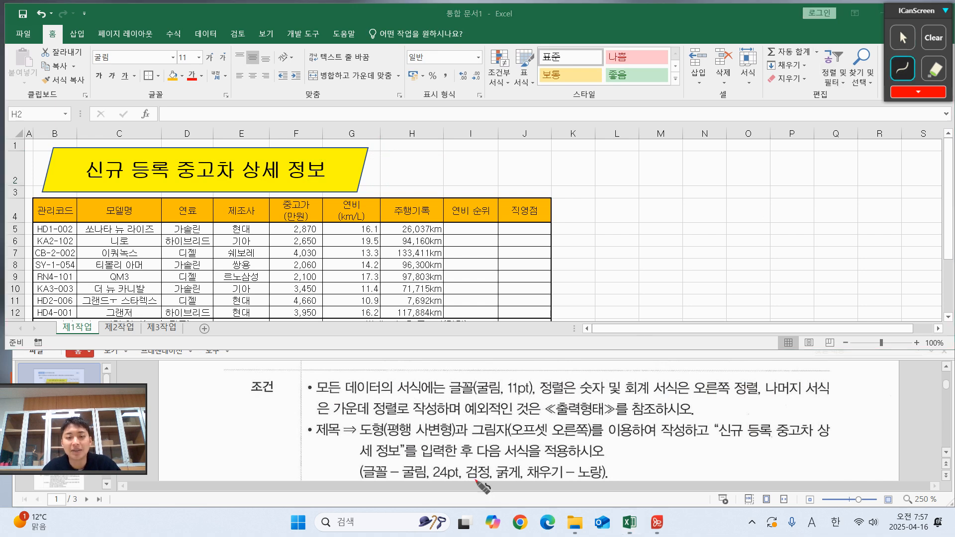
mouse_move(471, 440)
left_mouse_down()
mouse_move(547, 429)
mouse_move(599, 438)
left_mouse_up()
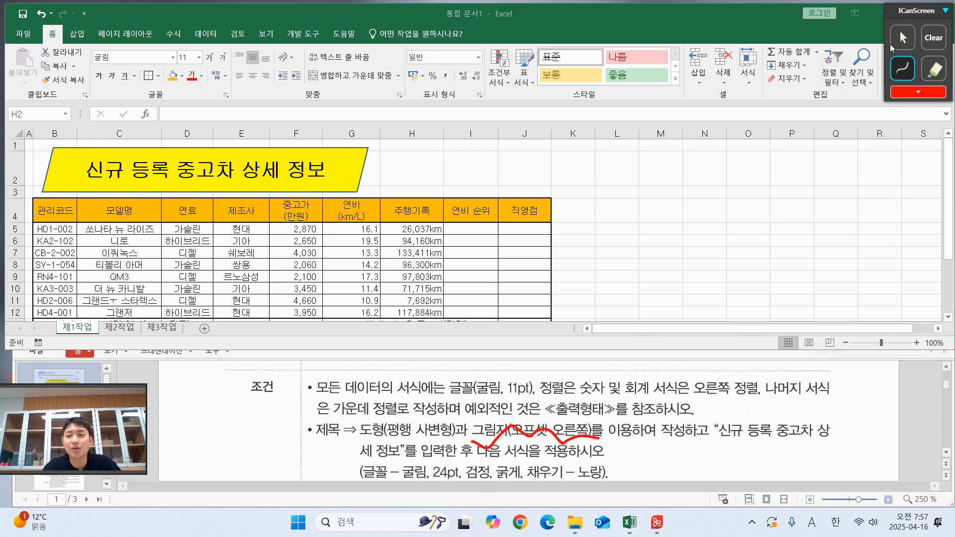
left_click(902, 37)
Open the shape formatting of the title parallelogram and expand its 그림자 effect settings
left_click(201, 147)
left_click(212, 151)
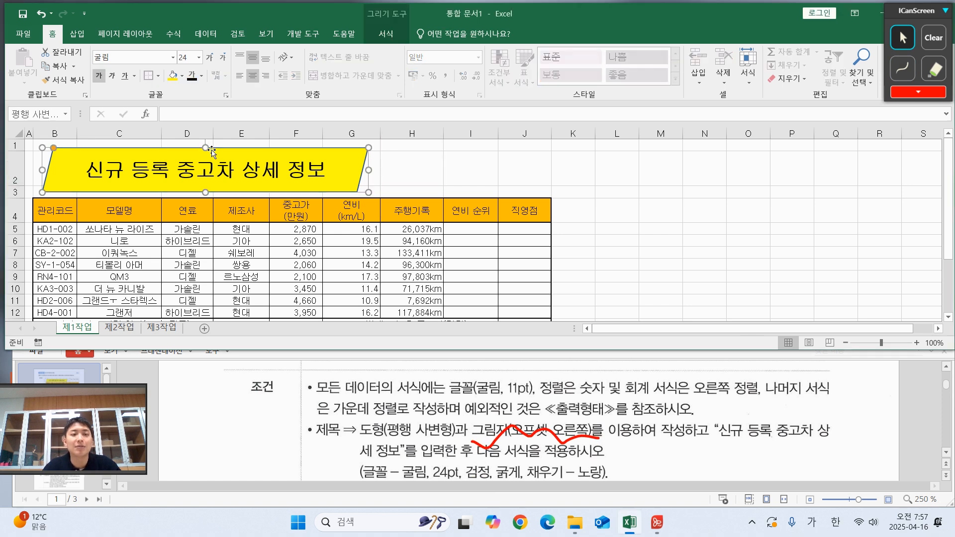
right_click(211, 152)
left_click(240, 397)
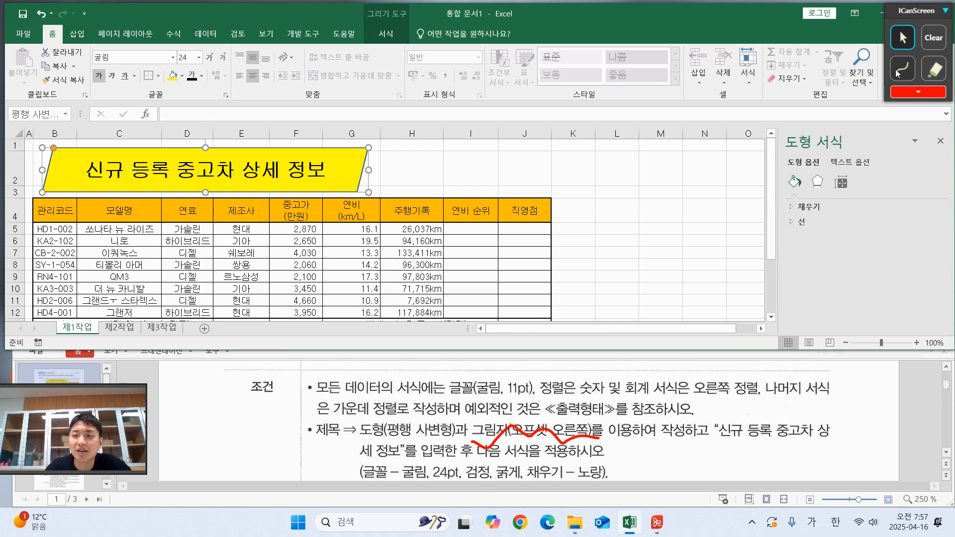
left_click(817, 182)
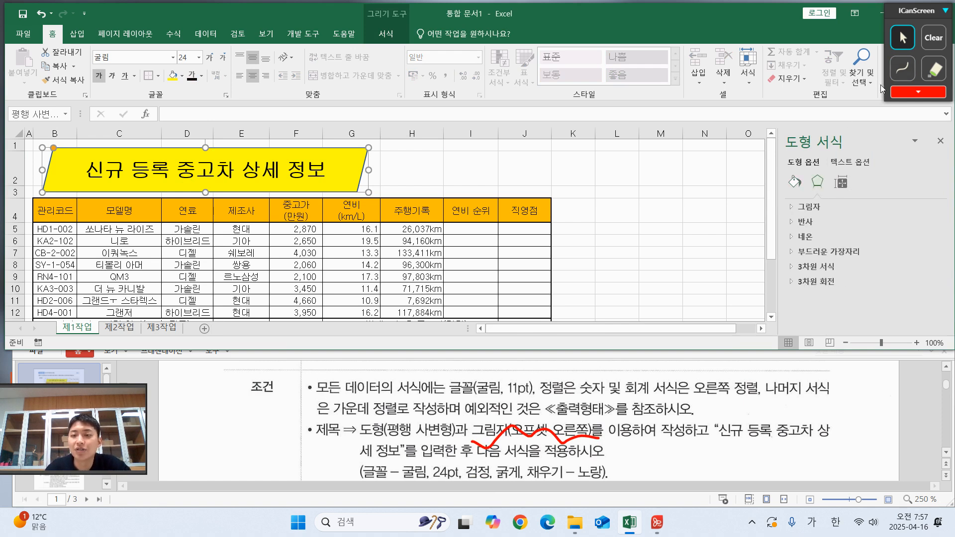
left_click(802, 207)
Mark the effects category, the shadow section and its preset selector in the shape formatting
left_click(901, 70)
mouse_move(816, 167)
left_mouse_down()
mouse_move(812, 195)
mouse_move(825, 180)
left_mouse_up()
mouse_move(829, 218)
left_mouse_down()
mouse_move(801, 227)
mouse_move(795, 212)
left_mouse_up()
mouse_move(899, 219)
left_mouse_down()
mouse_move(936, 232)
mouse_move(921, 212)
left_mouse_up()
left_click(901, 39)
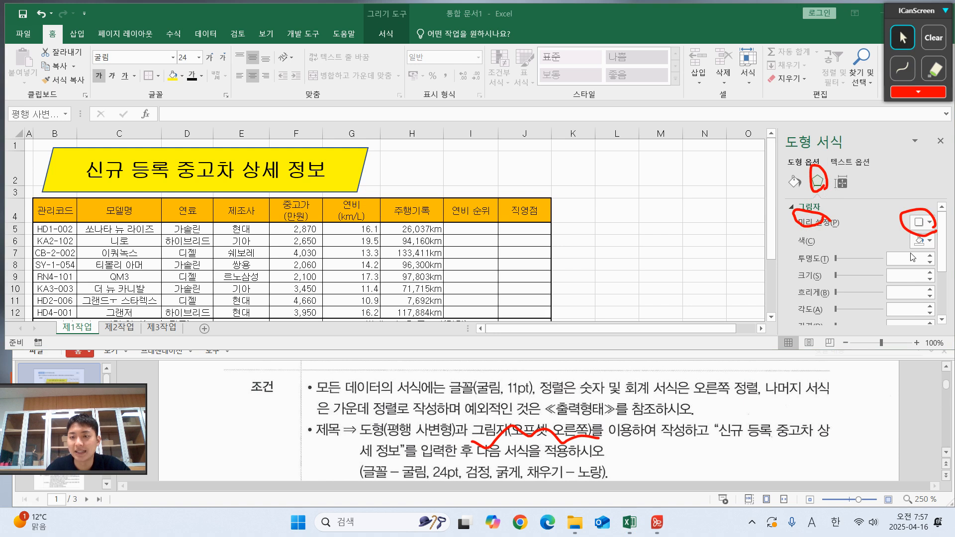
Apply the outer shadow preset 오프셋: 오른쪽 to the title parallelogram and deselect the shape
left_click(921, 222)
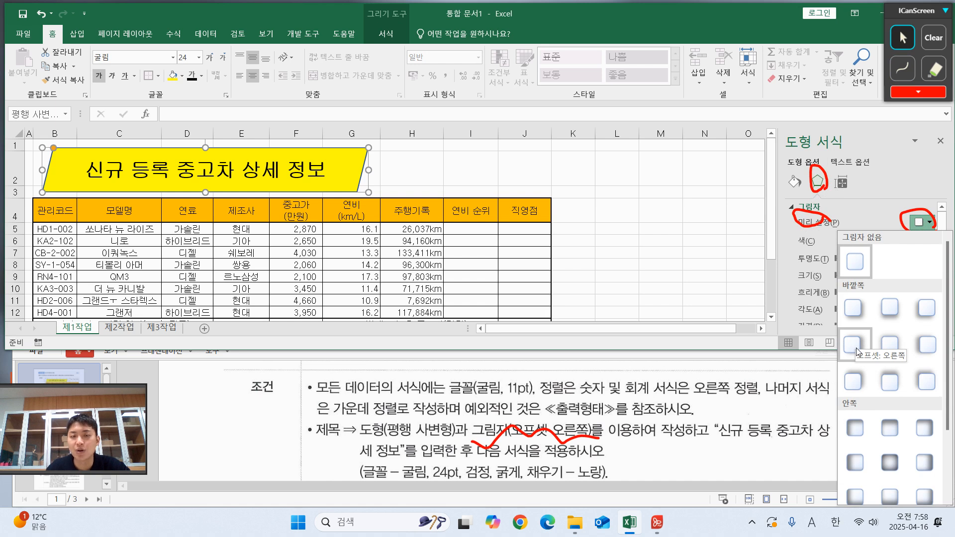
left_click(856, 348)
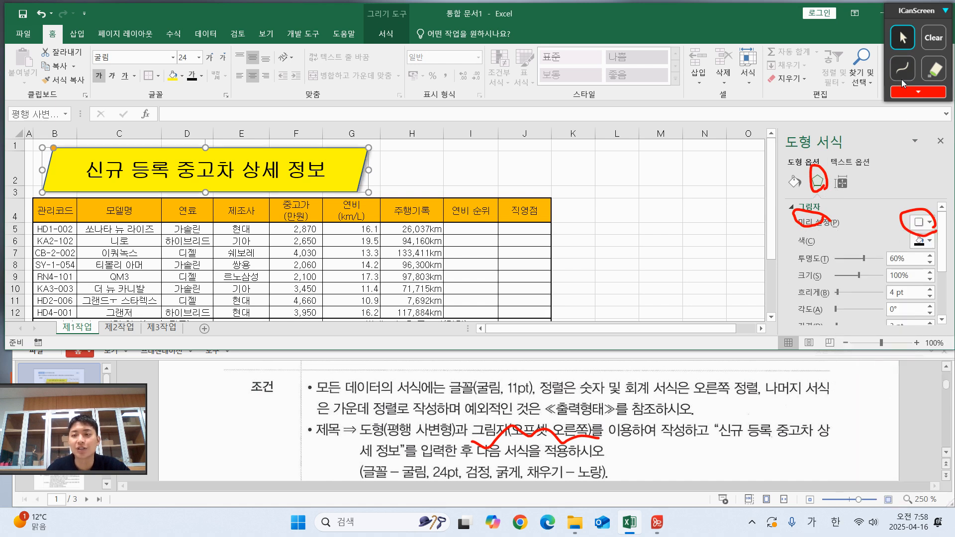
left_click(926, 41)
left_click(629, 192)
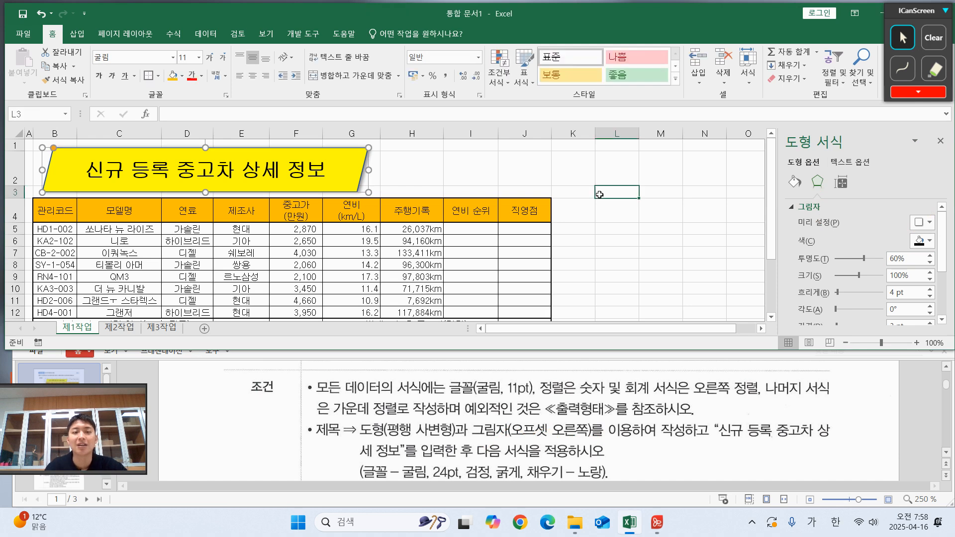
Review the sheet at 70% zoom and bring up the 확인 approval box in the exam PDF's output form
scroll(597, 196, "down", 3, "ctrl")
left_click_drag(289, 146, 374, 169)
left_click(429, 189)
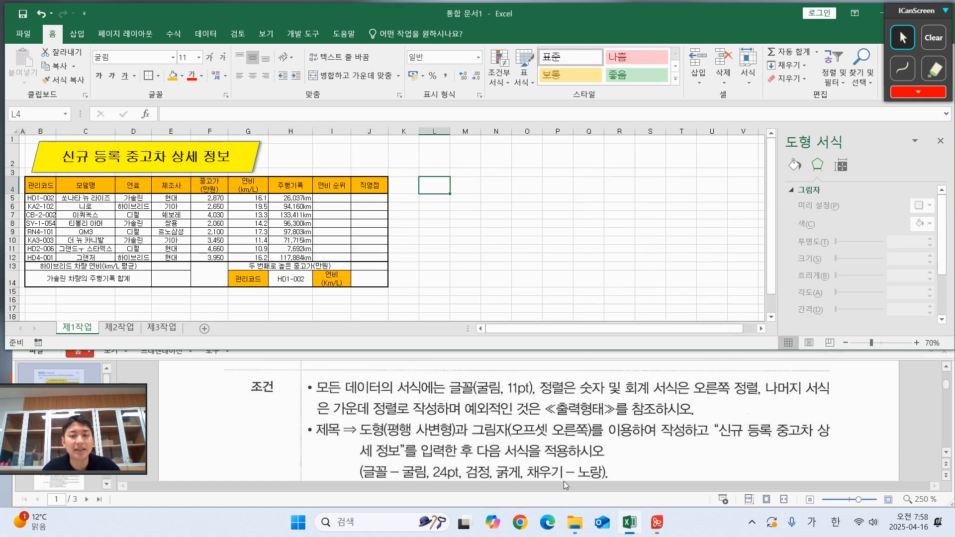
scroll(592, 438, "down", 5)
left_click(438, 291)
scroll(383, 201, "down", 2)
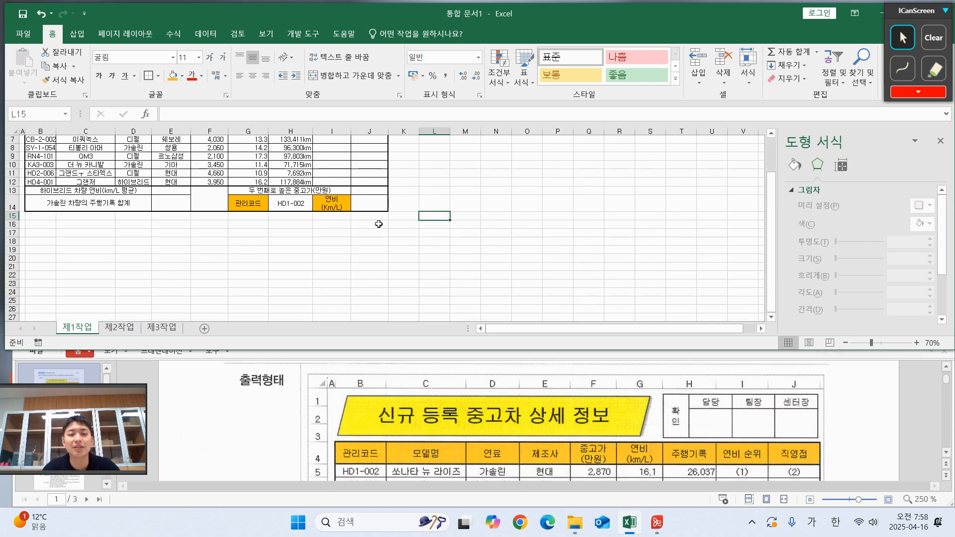
Sketch temporary marks over the sheet to point out the free area outside the table, and clear them
left_click(903, 68)
mouse_move(346, 180)
left_mouse_down()
mouse_move(410, 208)
mouse_move(377, 241)
left_mouse_up()
mouse_move(609, 243)
left_mouse_down()
mouse_move(612, 348)
mouse_move(608, 300)
left_mouse_up()
left_click(928, 34)
left_click(903, 37)
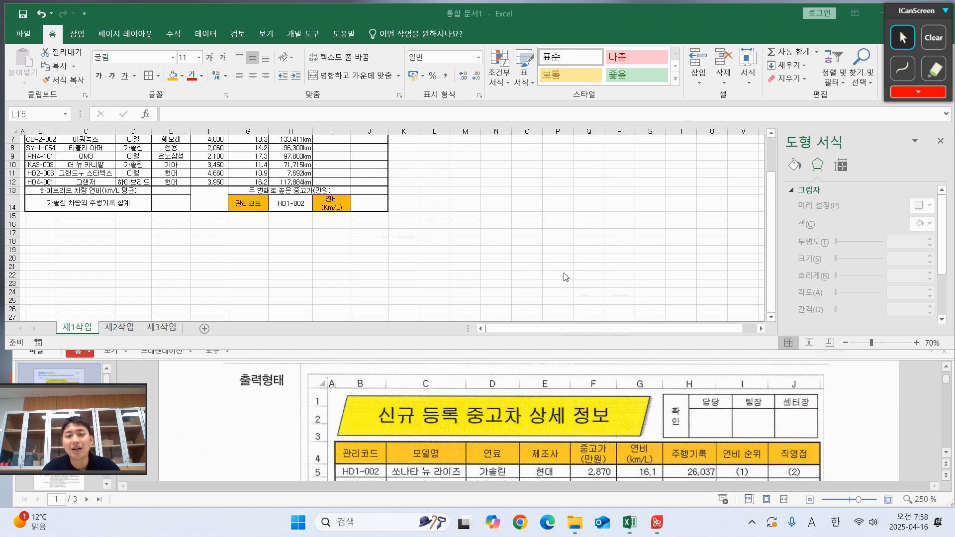
Enter 확인, 담당, 팀장 and 센터장 in cells M16 to P16, in the empty area away from the table
left_click(515, 258)
scroll(554, 254, "up", 9)
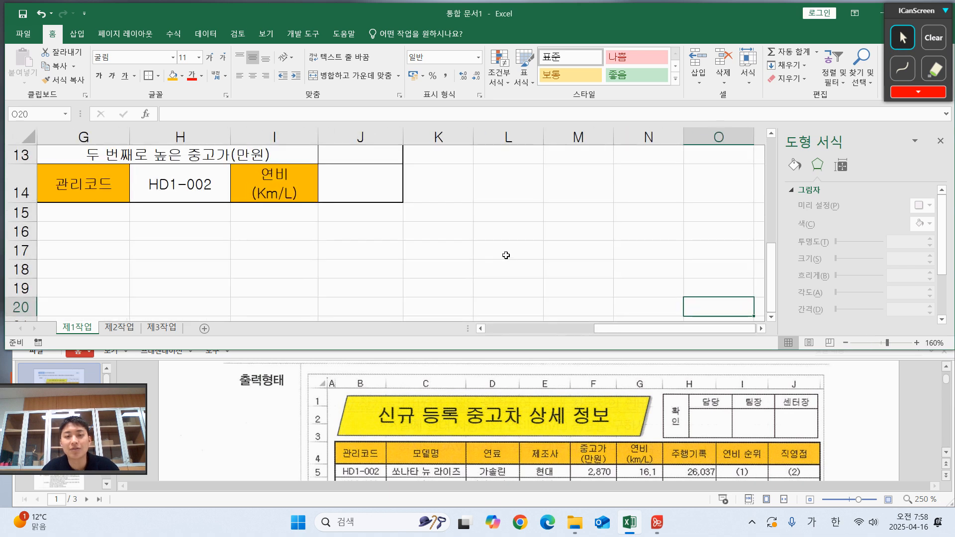
left_click(508, 249)
key("Right")
scroll(509, 249, "right", 2)
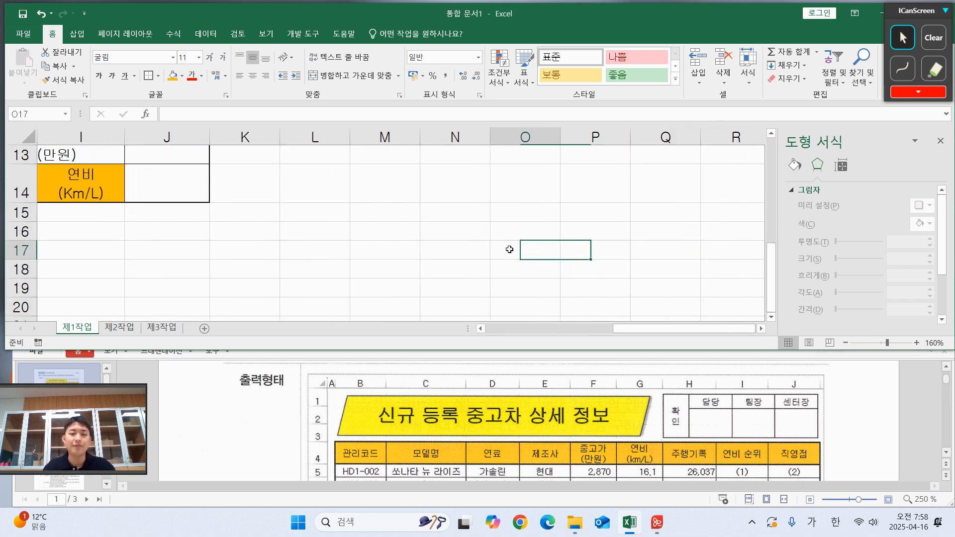
key("Up")
key("Left")
key("Right")
type("ㅎ")
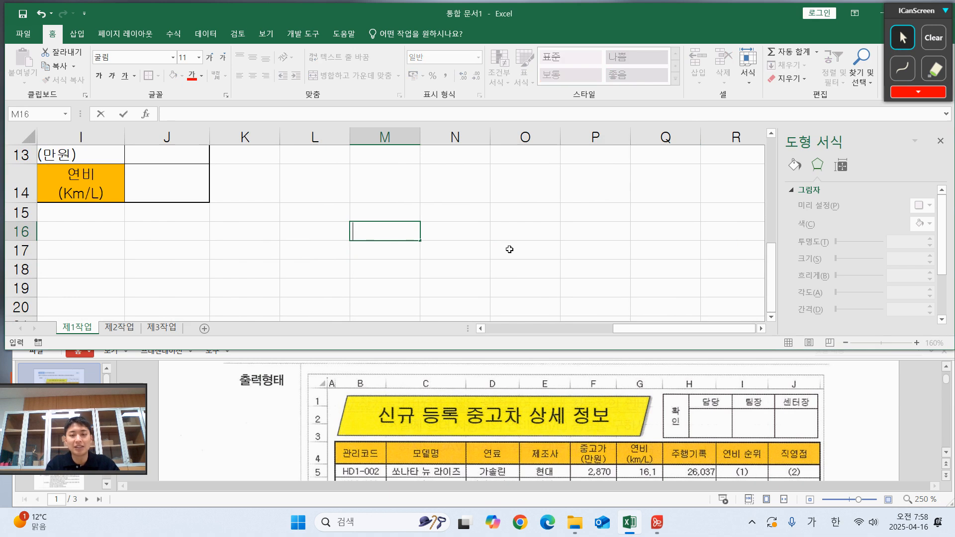
type("인")
key("Right")
type("담당")
key("Right")
type("팀장")
key("Tab")
type("센터장")
key("Return")
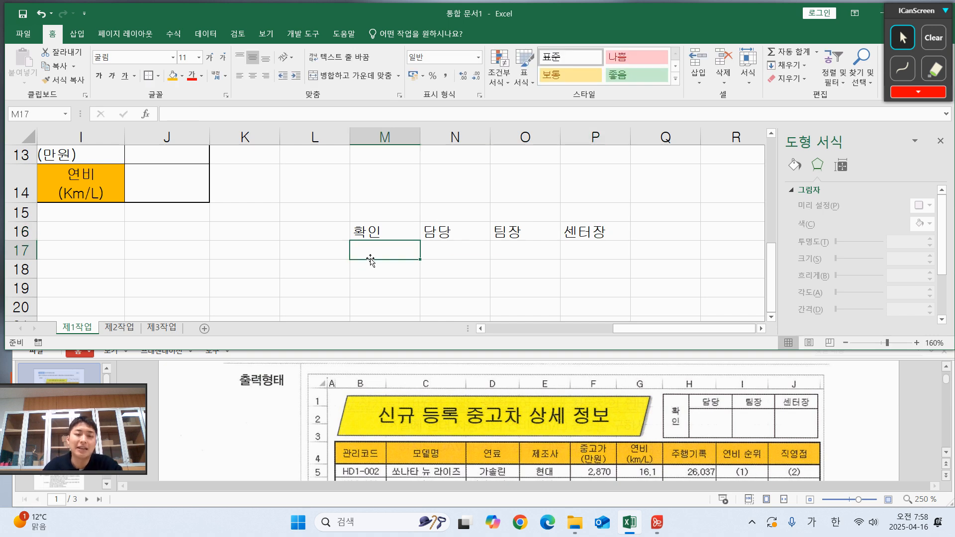
Center the contents of M16:P17 horizontally
left_click_drag(393, 233, 595, 249)
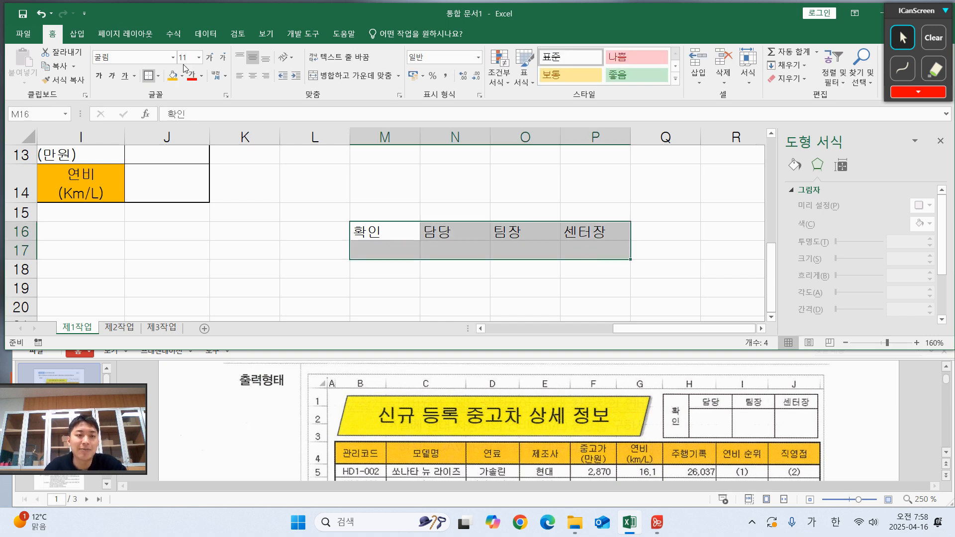
left_click(253, 75)
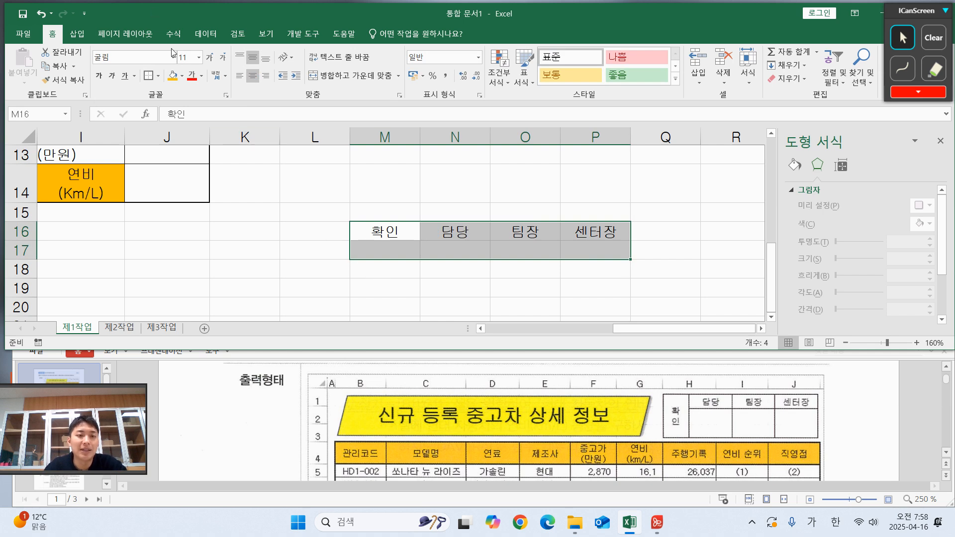
left_click(160, 80)
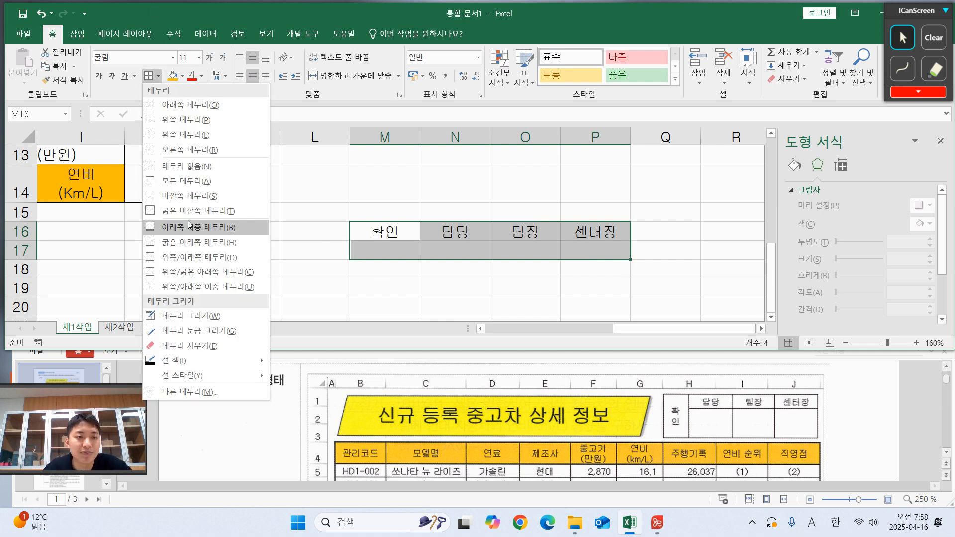
left_click(526, 262)
left_click(465, 232)
left_click_drag(466, 232, 471, 276)
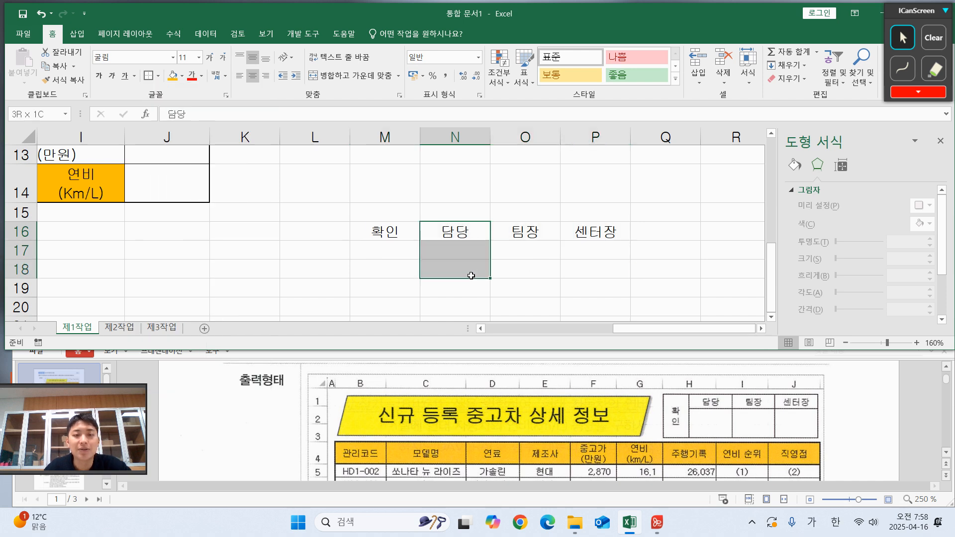
left_click_drag(398, 235, 603, 267)
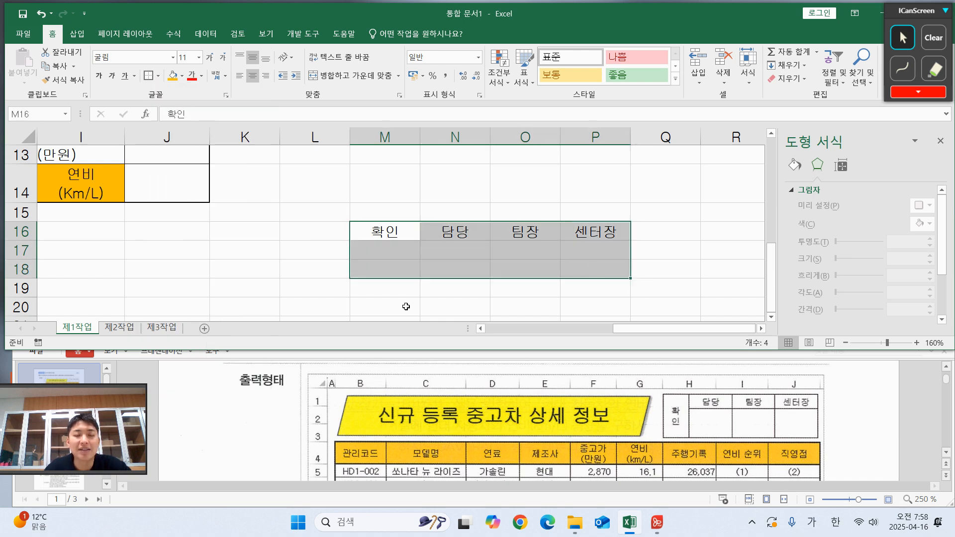
left_click(378, 304)
left_click_drag(384, 233, 388, 267)
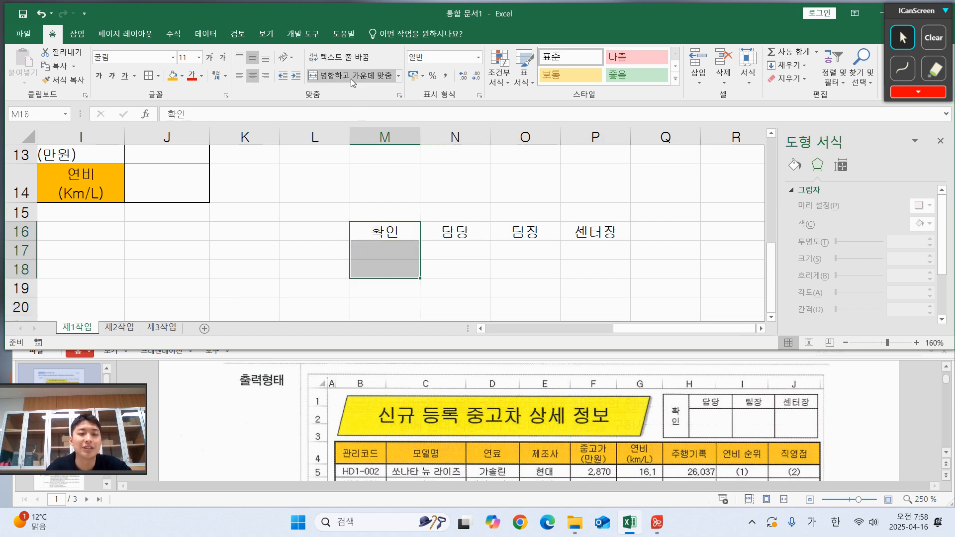
Merge and center the 확인 label over M16:M17 and apply all borders to the range M16:P17
left_click_drag(370, 232, 368, 248)
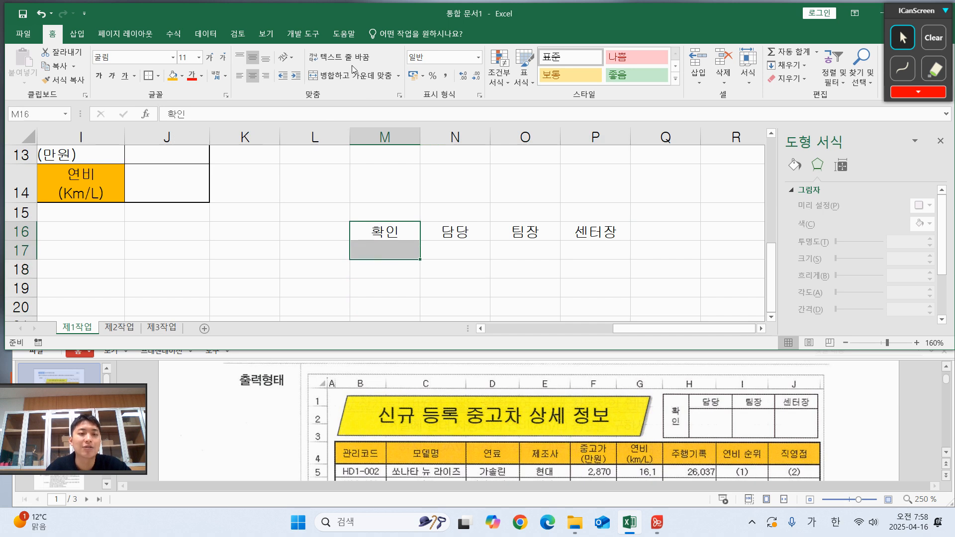
left_click(355, 77)
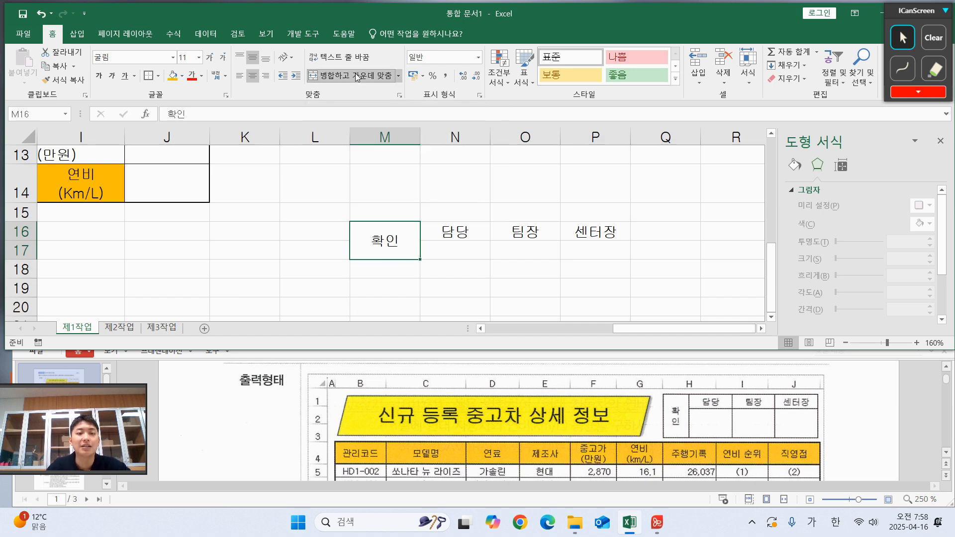
left_click_drag(451, 238, 597, 251)
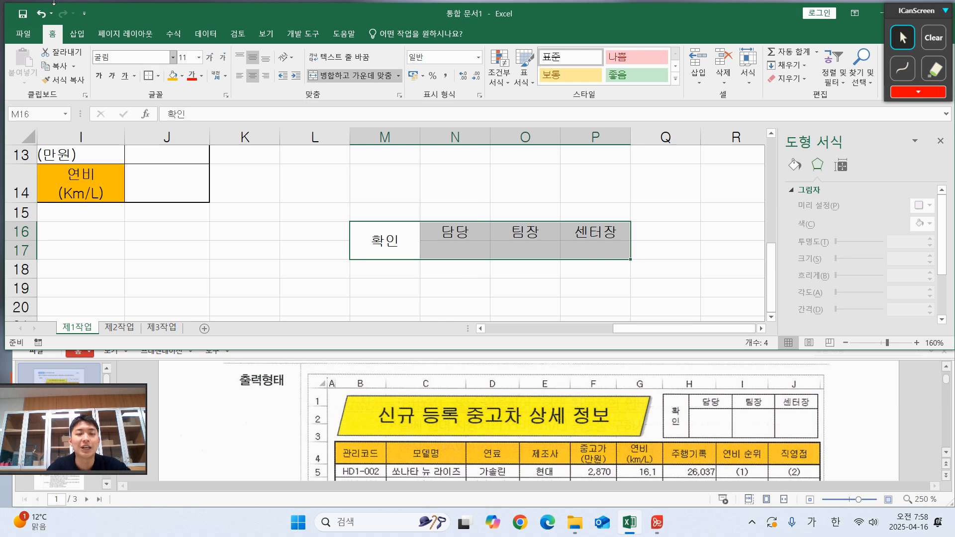
left_click(158, 75)
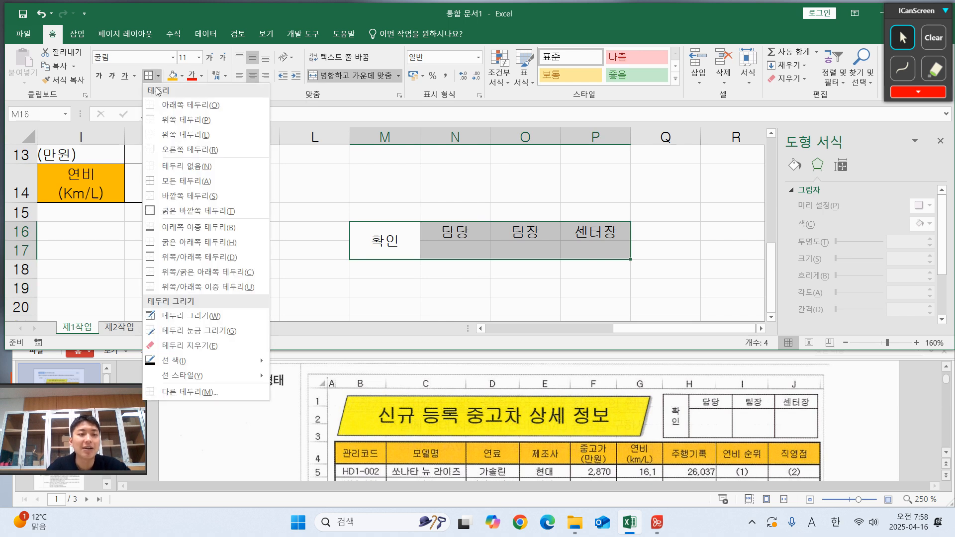
left_click(165, 181)
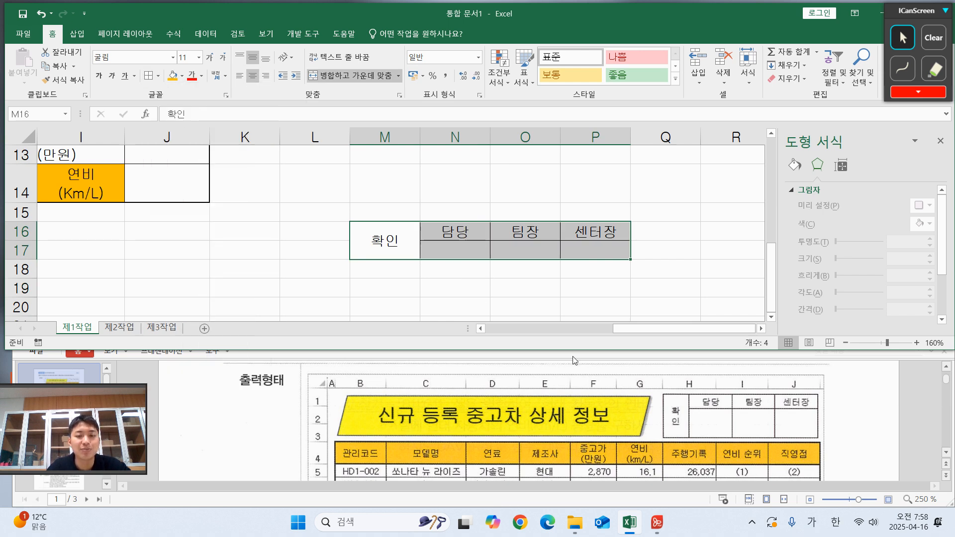
Narrow column M to just fit 확인 and make row 17 more than twice as tall for the signature spaces
left_click(429, 155)
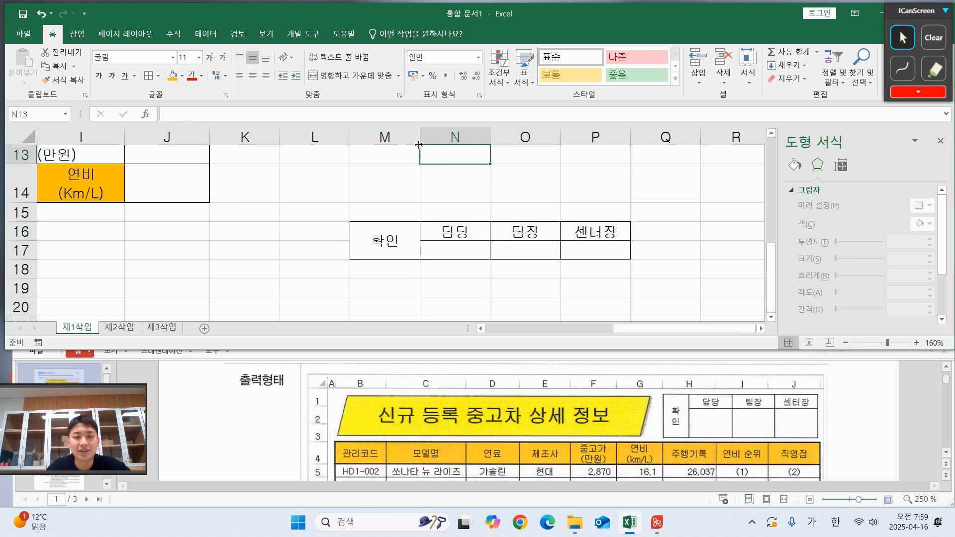
left_click_drag(421, 138, 387, 145)
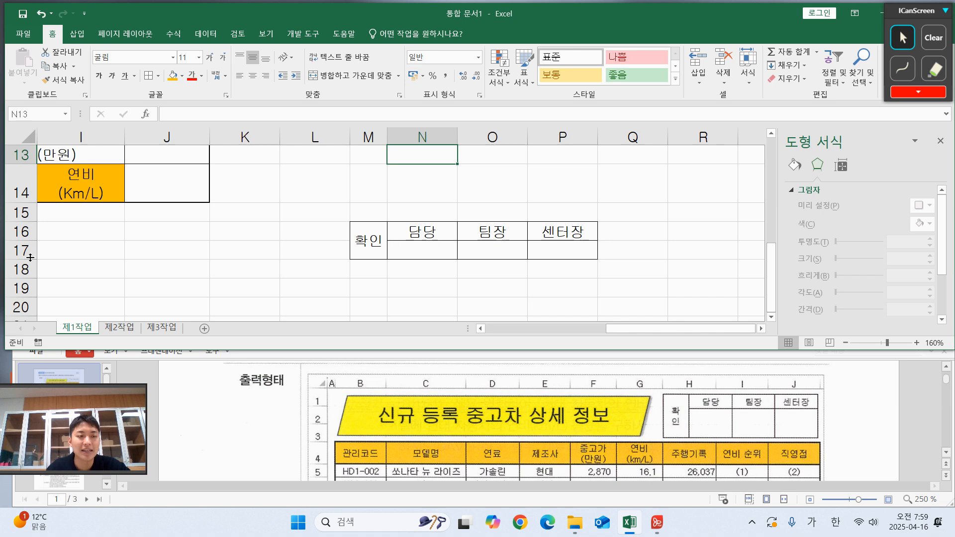
left_click_drag(26, 259, 26, 285)
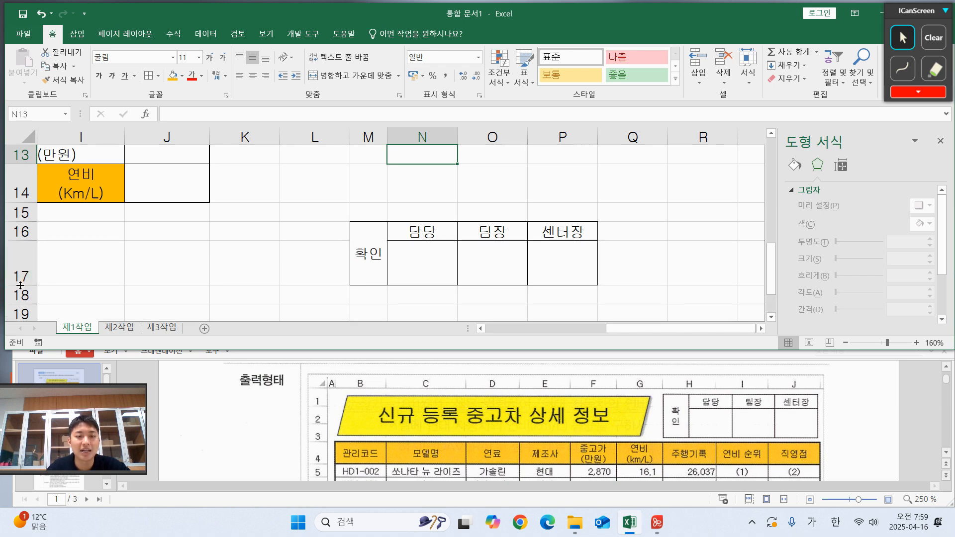
Set the merged 확인 cell to vertical text in its cell format alignment options, and undo the change
left_click(371, 251)
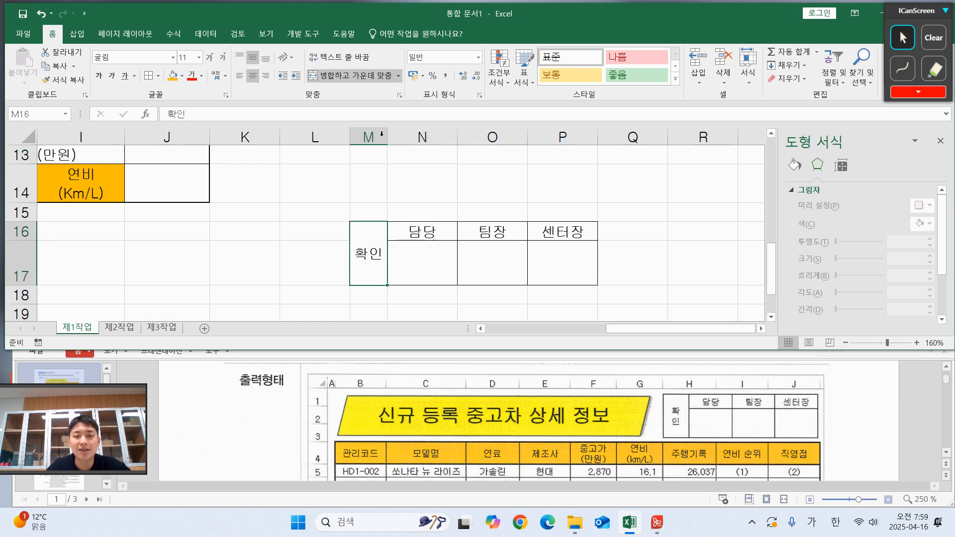
right_click(378, 246)
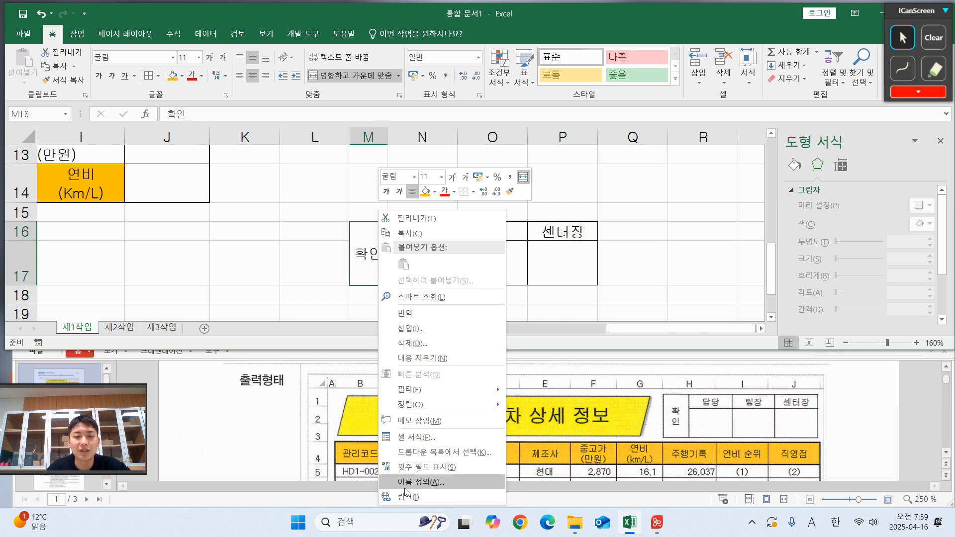
left_click(418, 440)
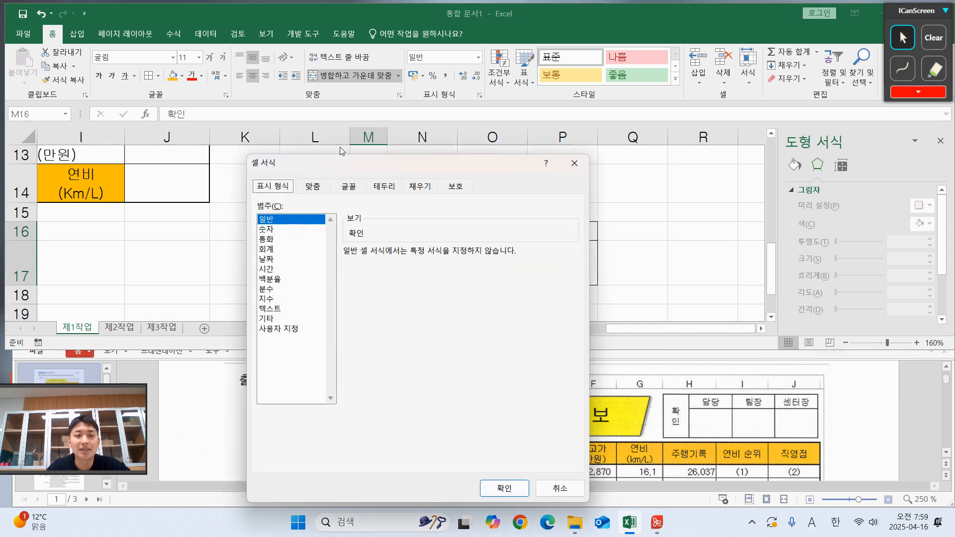
left_click(311, 187)
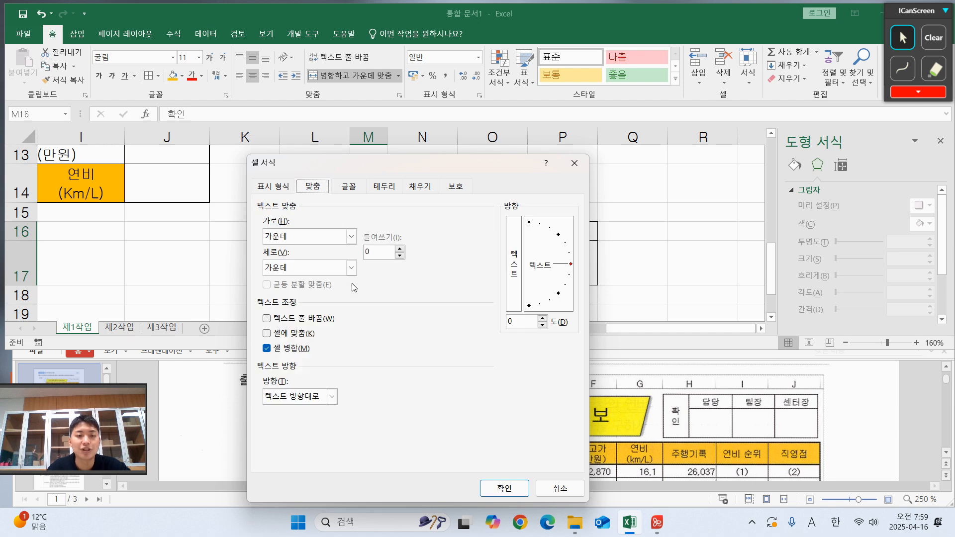
left_click(514, 263)
left_click(504, 489)
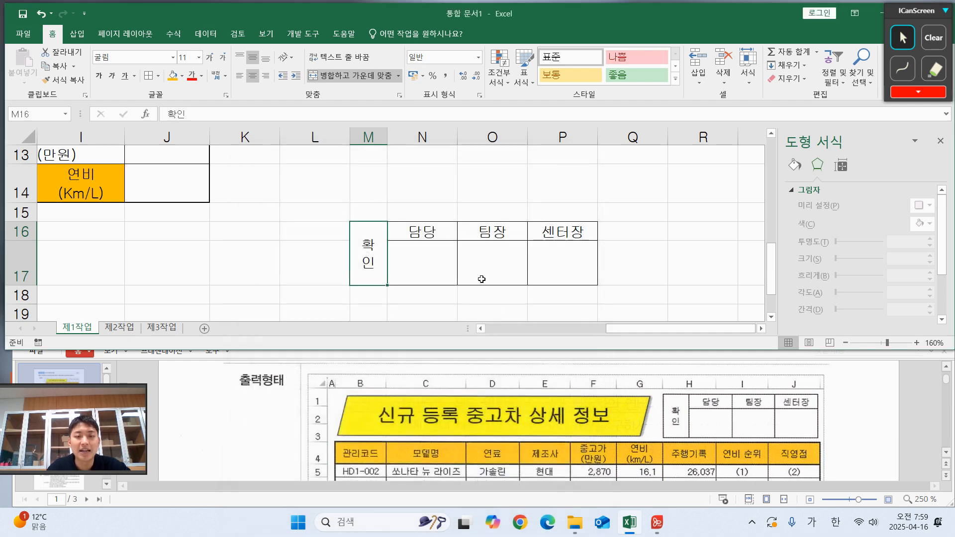
key("ctrl+z")
Apply the 세로 쓰기 text orientation to the merged 확인 cell
left_click(382, 192)
left_click(393, 214)
left_click(379, 266)
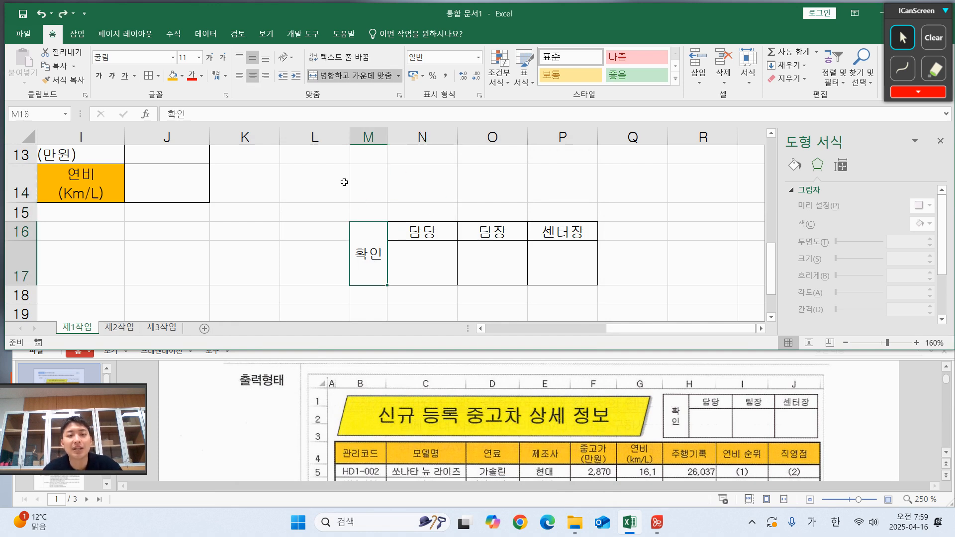
left_click(292, 58)
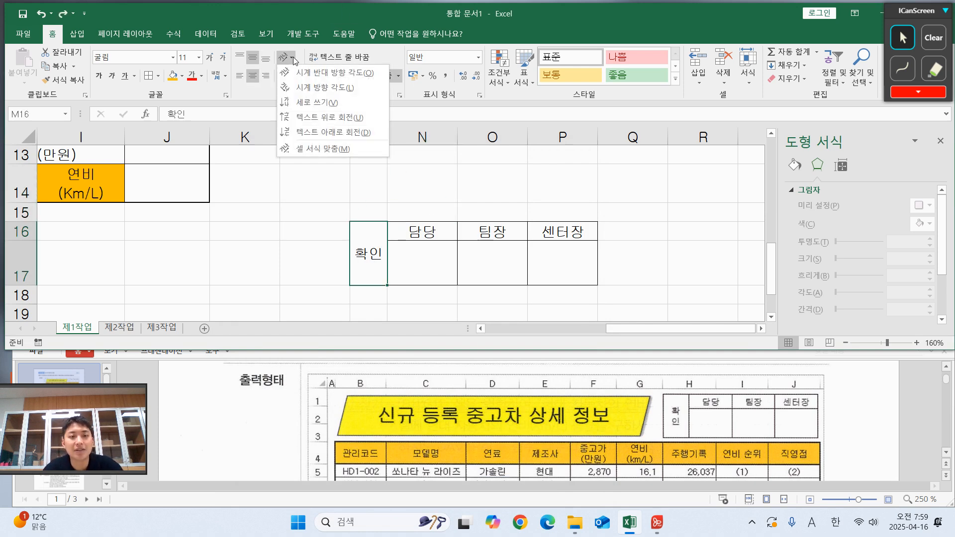
left_click(317, 102)
left_click(540, 213)
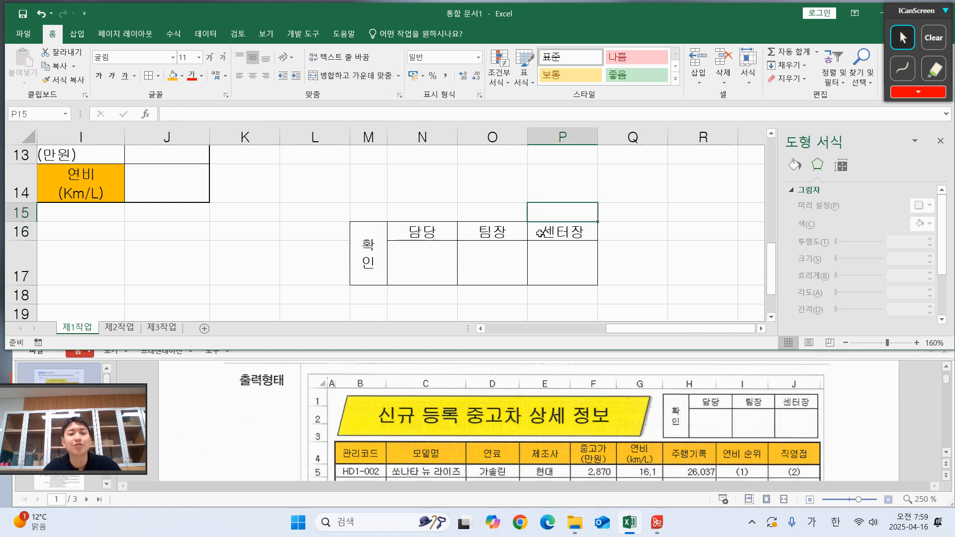
Copy the finished approval box in M16:P17
scroll(512, 221, "down", 3)
left_click_drag(599, 279, 733, 279)
key("ctrl+c")
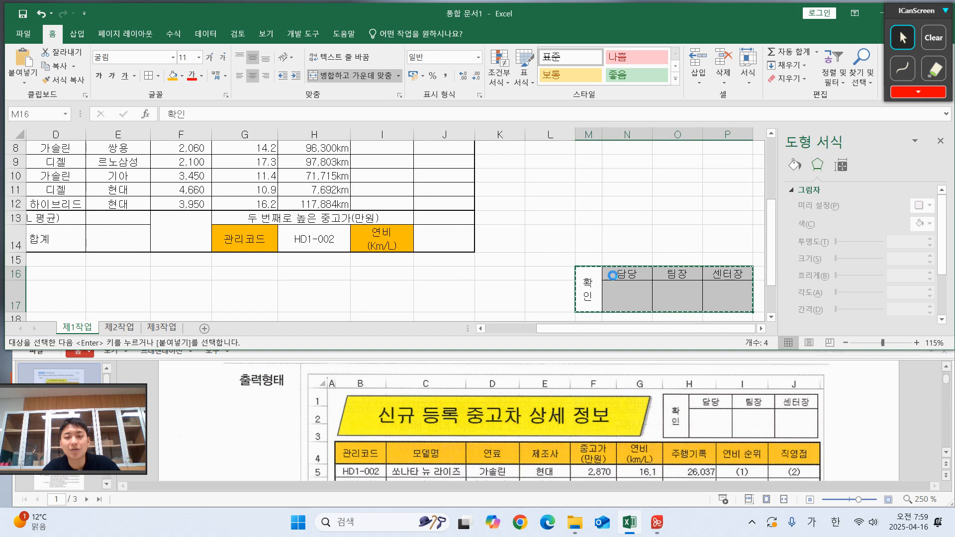
right_click(615, 274)
left_click(654, 234)
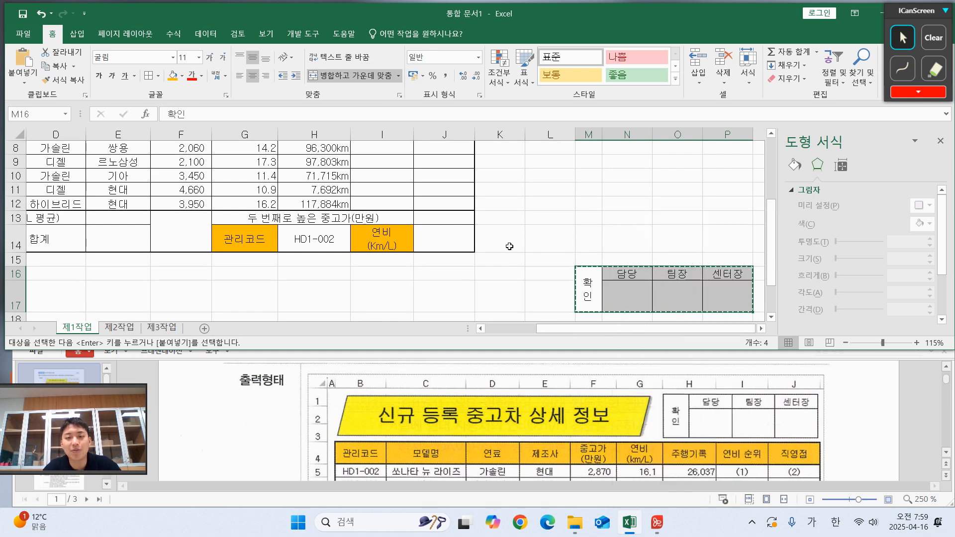
Paste the approval box as a picture at H2 and position it above the table over columns H to J
scroll(497, 224, "up", 3)
left_click(301, 163)
right_click(301, 164)
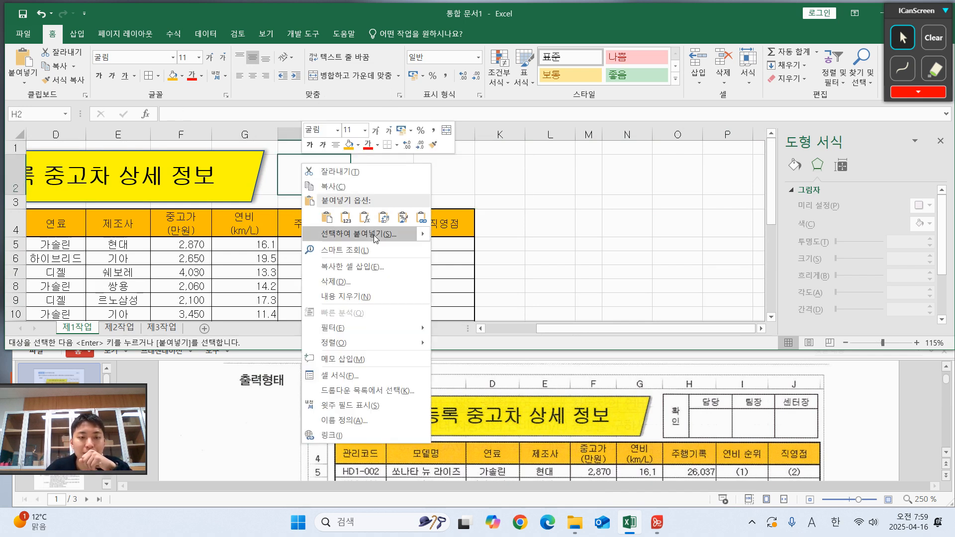
mouse_move(426, 231)
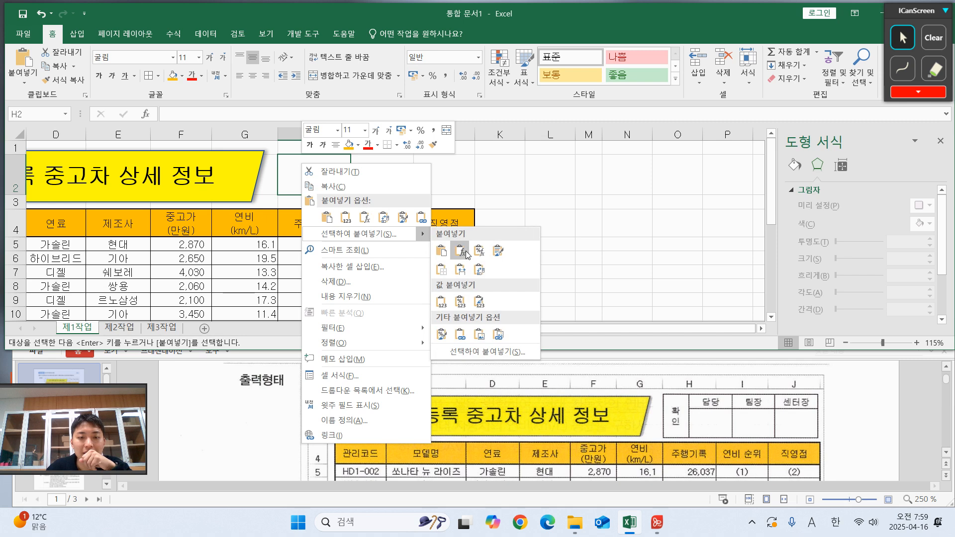
left_click(486, 334)
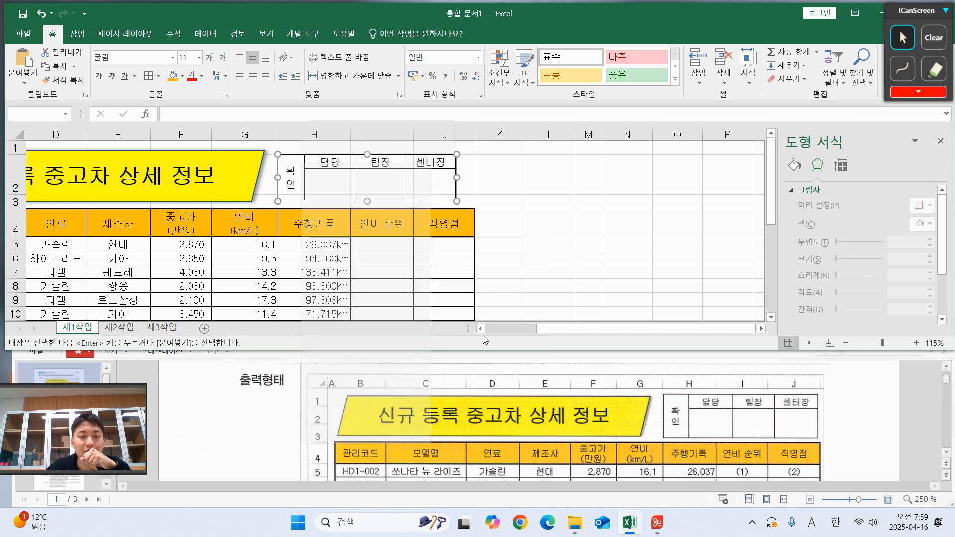
left_click_drag(384, 193, 391, 192)
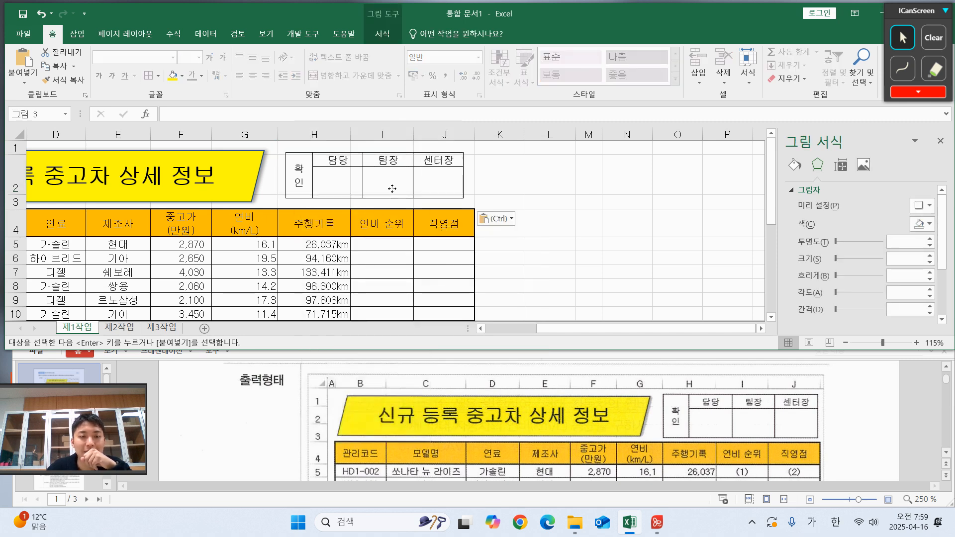
left_click(587, 219)
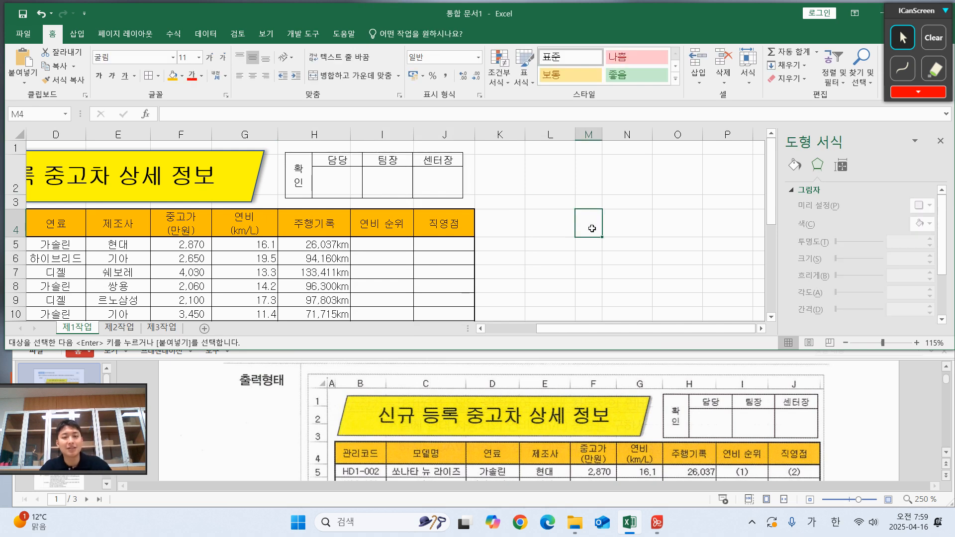
Delete columns M to P holding the original approval box
scroll(592, 228, "down", 3)
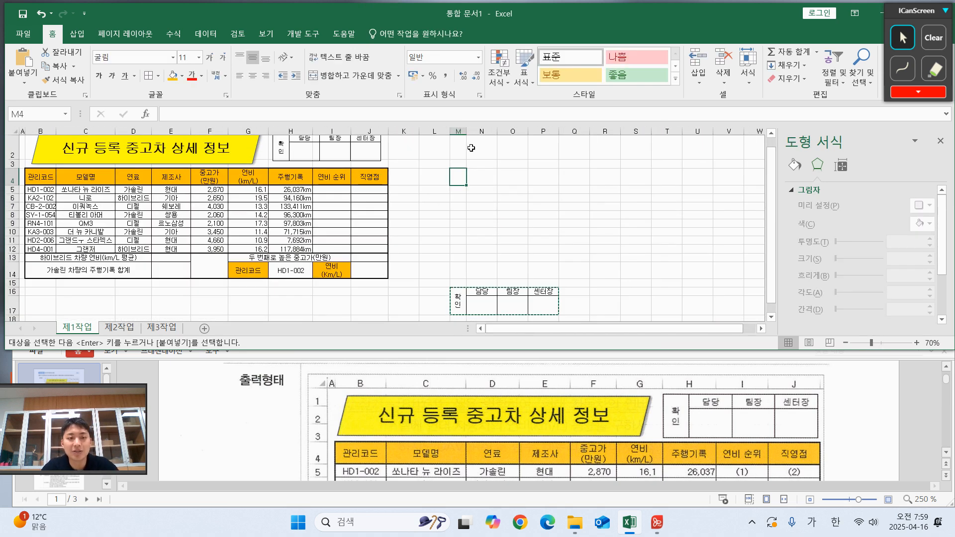
left_click_drag(458, 131, 545, 131)
right_click(547, 132)
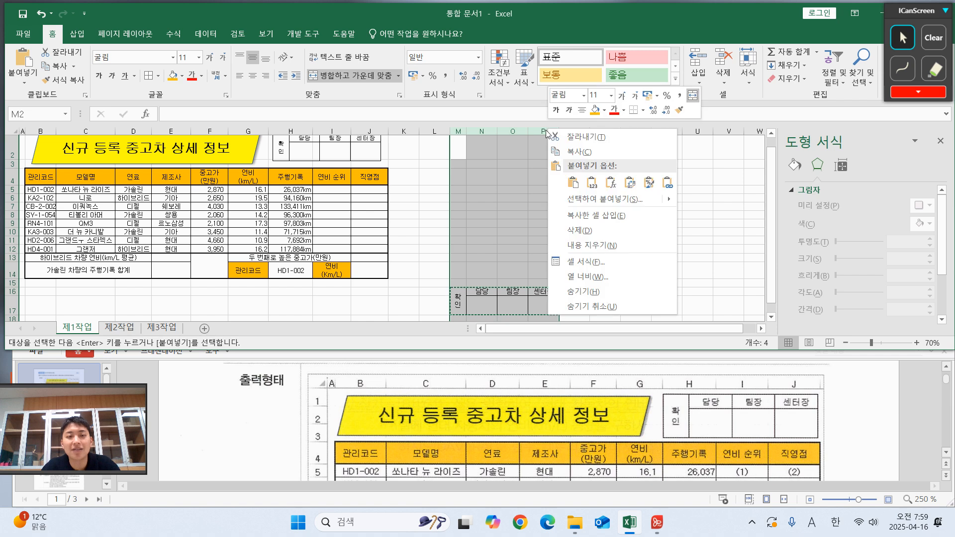
left_click(579, 230)
left_click(434, 271)
scroll(447, 450, "down", 3)
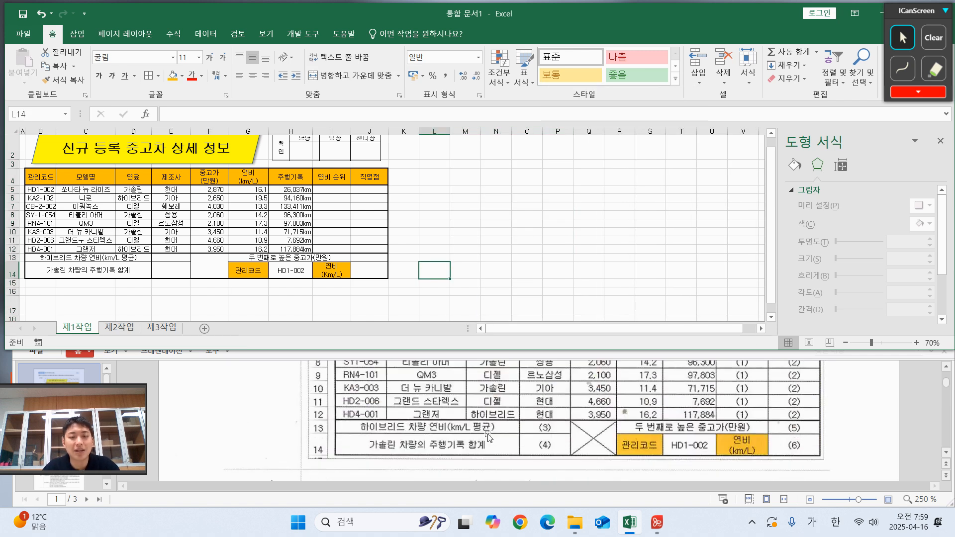
left_click(151, 289)
scroll(142, 276, "up", 2)
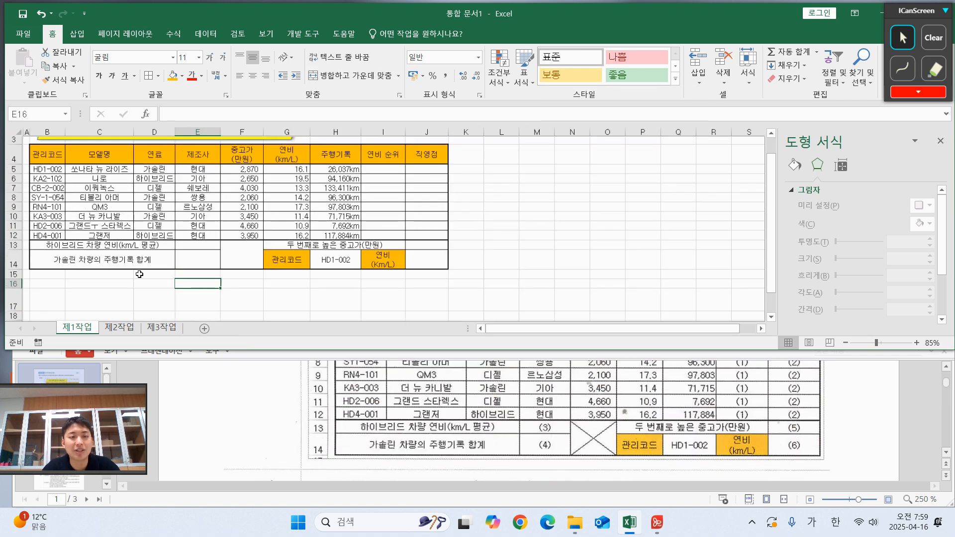
left_click_drag(140, 275, 1, 254)
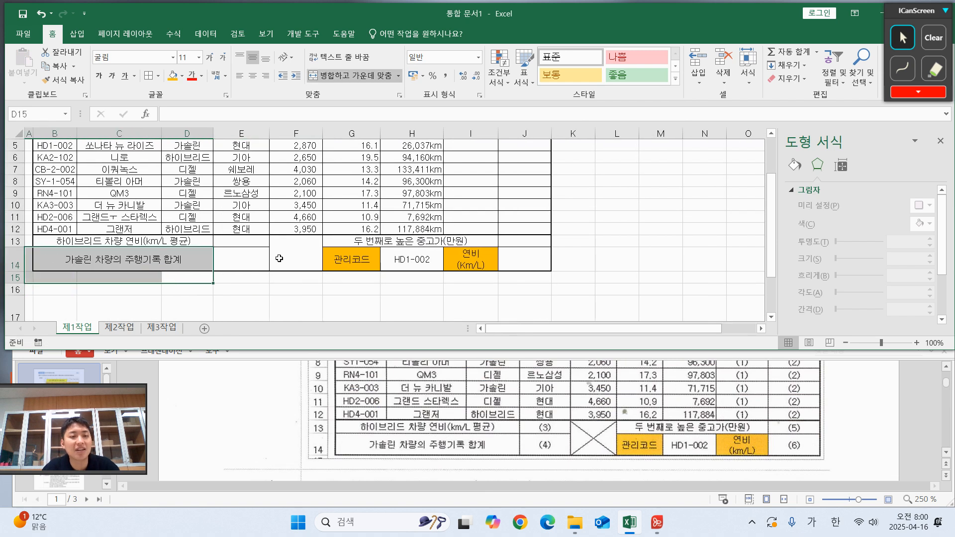
left_click(282, 260)
scroll(290, 298, "up", 2)
scroll(515, 171, "down", 2)
left_click(905, 65)
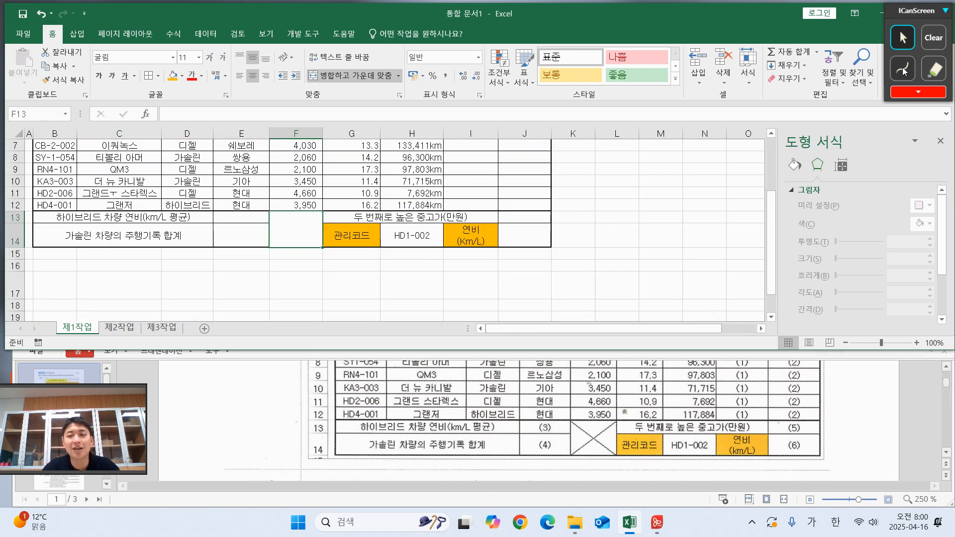
left_click_drag(326, 211, 274, 253)
left_click_drag(269, 213, 357, 253)
left_click(933, 39)
left_click(901, 42)
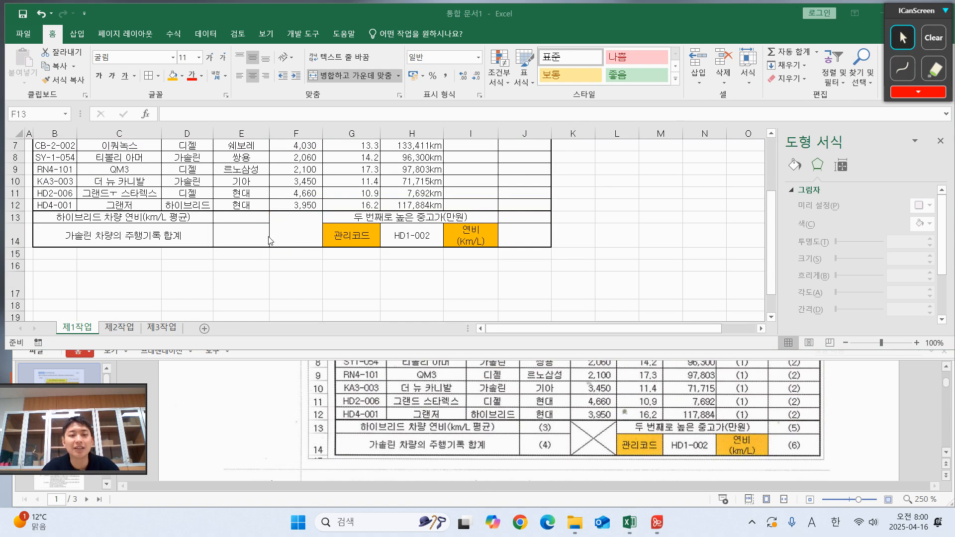
Cross out the merged cell F13 on sheet 제1작업 with both diagonal borders
left_click(288, 229)
right_click(292, 228)
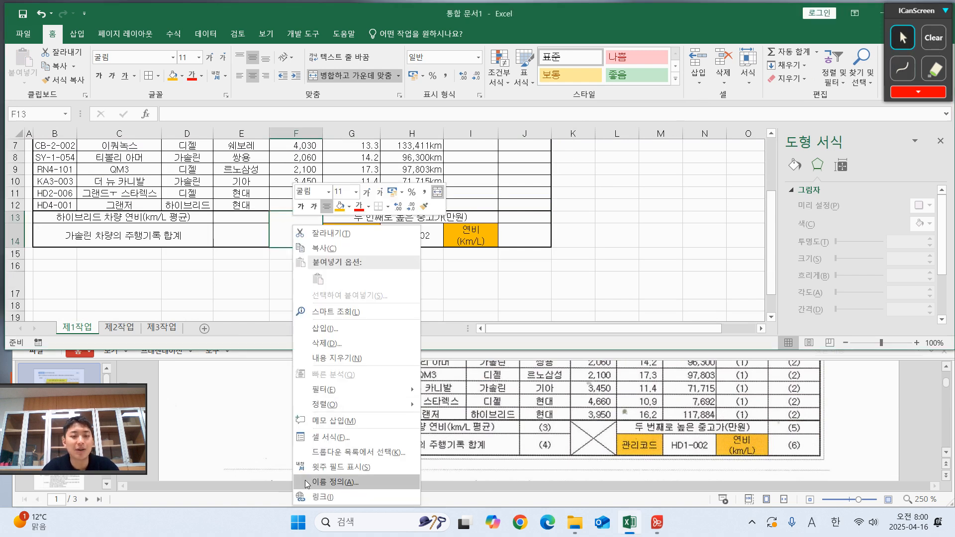
left_click(350, 442)
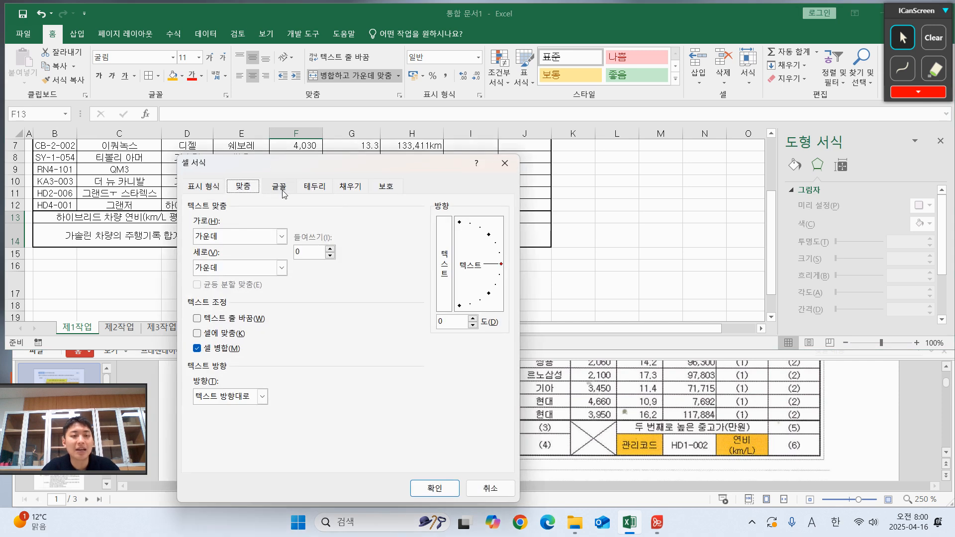
left_click(314, 188)
left_click(343, 329)
left_click(348, 319)
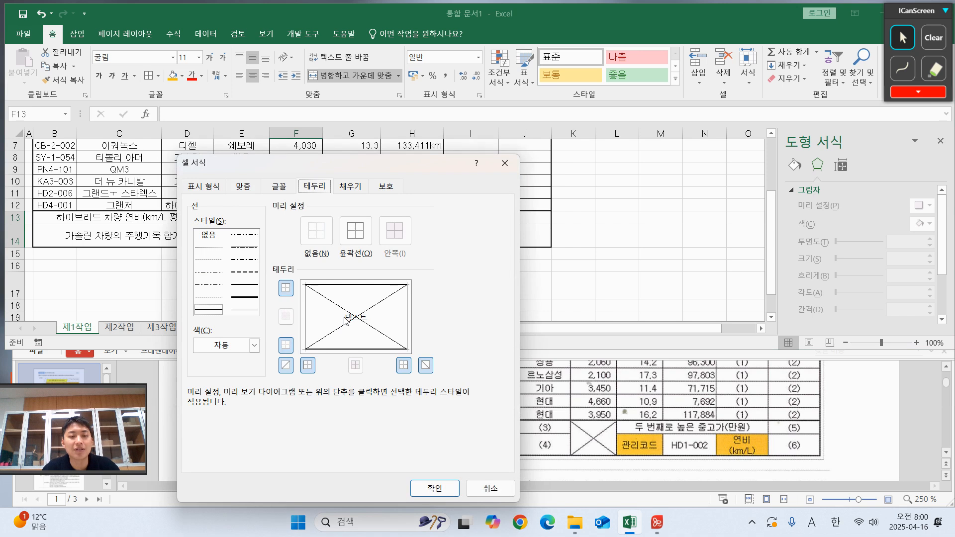
left_click(286, 366)
left_click(426, 364)
left_click(425, 365)
left_click(434, 489)
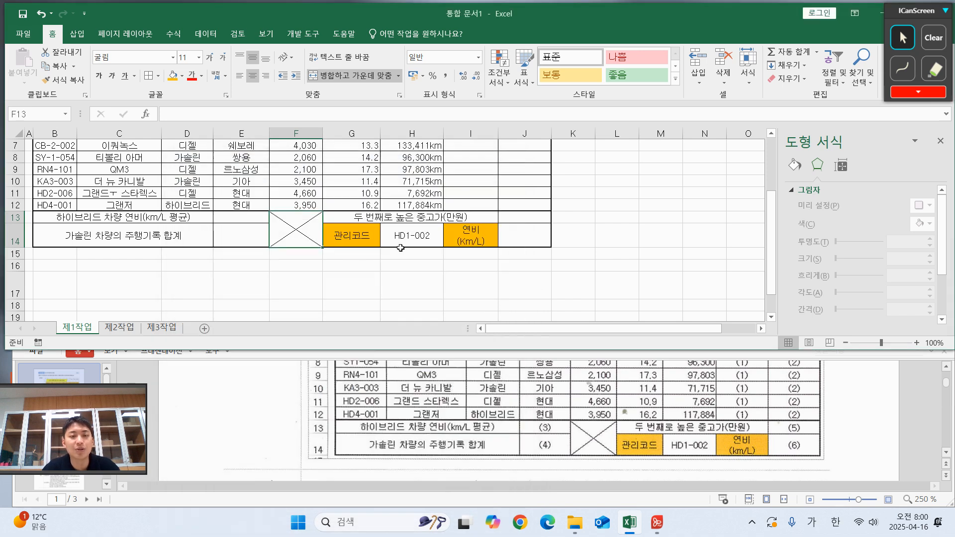
Review the title shape, approval box and table on sheet 제1작업 against the exam sheet
left_click(412, 294)
scroll(448, 278, "up", 2)
scroll(472, 298, "down", 1)
left_click(544, 417)
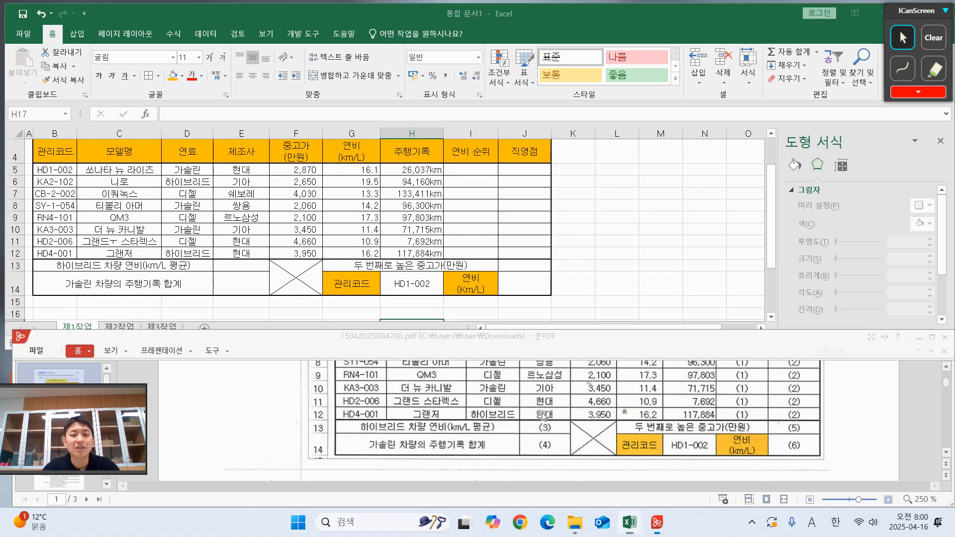
scroll(448, 194, "up", 1)
left_click(566, 194)
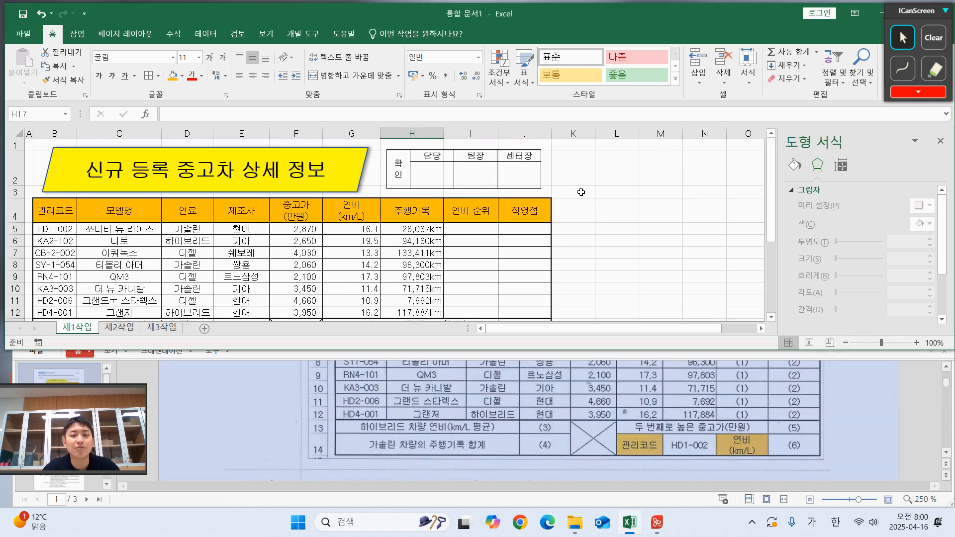
scroll(593, 197, "down", 2)
scroll(583, 212, "down", 1)
scroll(581, 209, "up", 1)
scroll(579, 206, "up", 2)
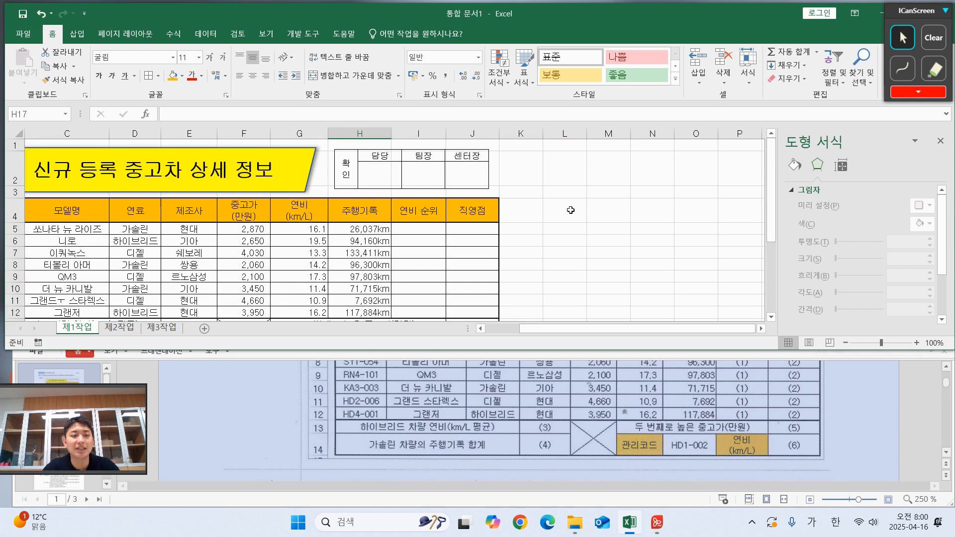
left_click(571, 211)
key("Home")
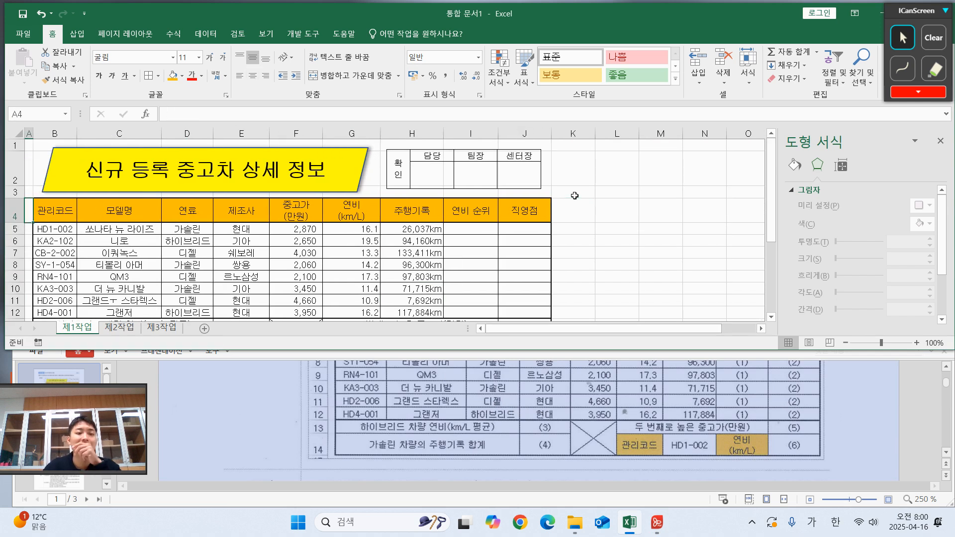
scroll(590, 206, "down", 1)
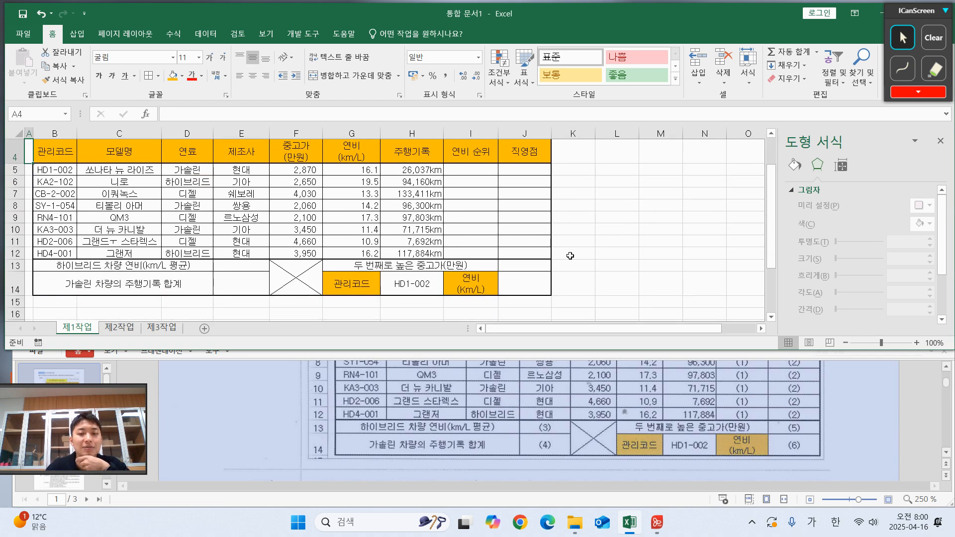
Switch to the exam PDF, find the 부분합 conditions and 출력형태 on page 2, and enlarge the window to full screen
left_click(242, 439)
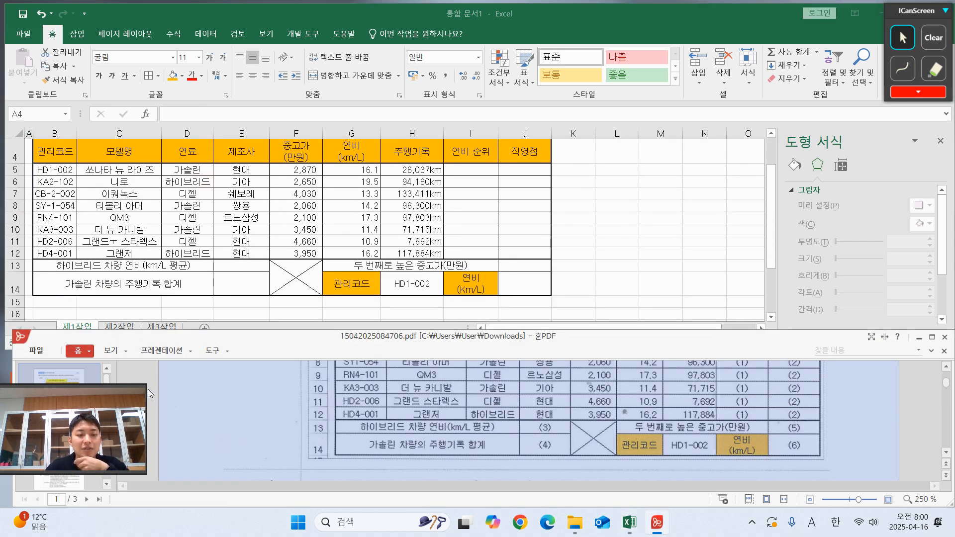
scroll(284, 411, "down", 10)
scroll(281, 418, "down", 15)
scroll(272, 412, "down", 3)
scroll(274, 428, "up", 1)
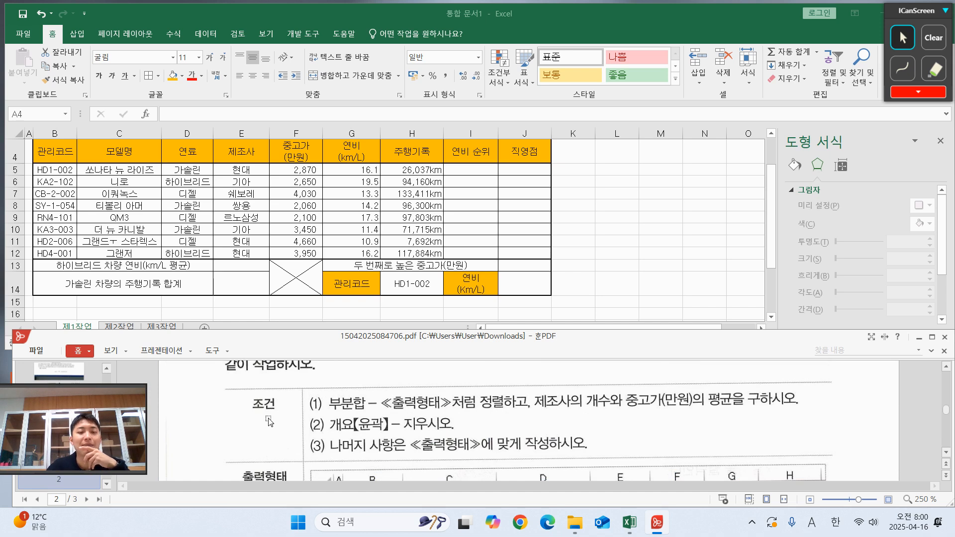
scroll(263, 417, "down", 3)
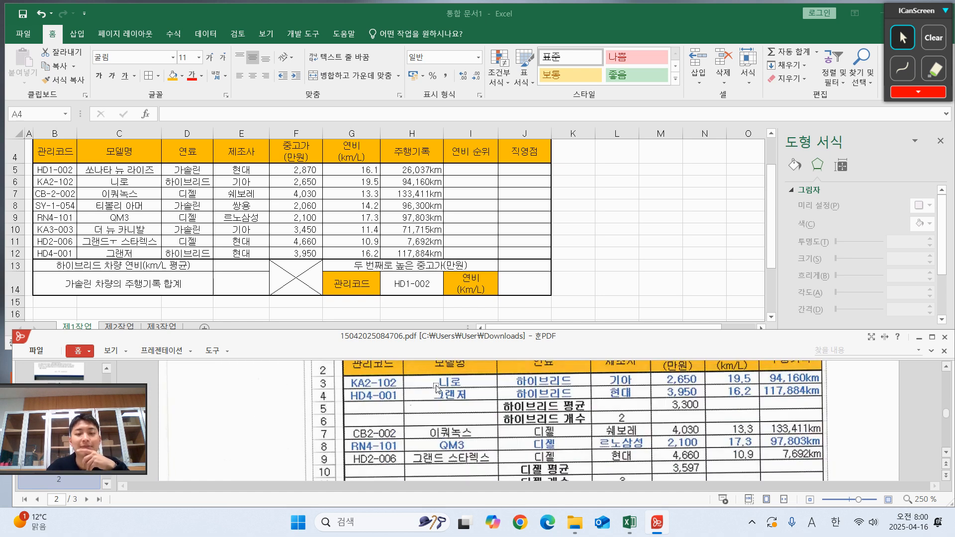
left_click(476, 404)
left_click(246, 407)
left_click(242, 406)
left_click(219, 404)
left_click(219, 403)
double_click(243, 338)
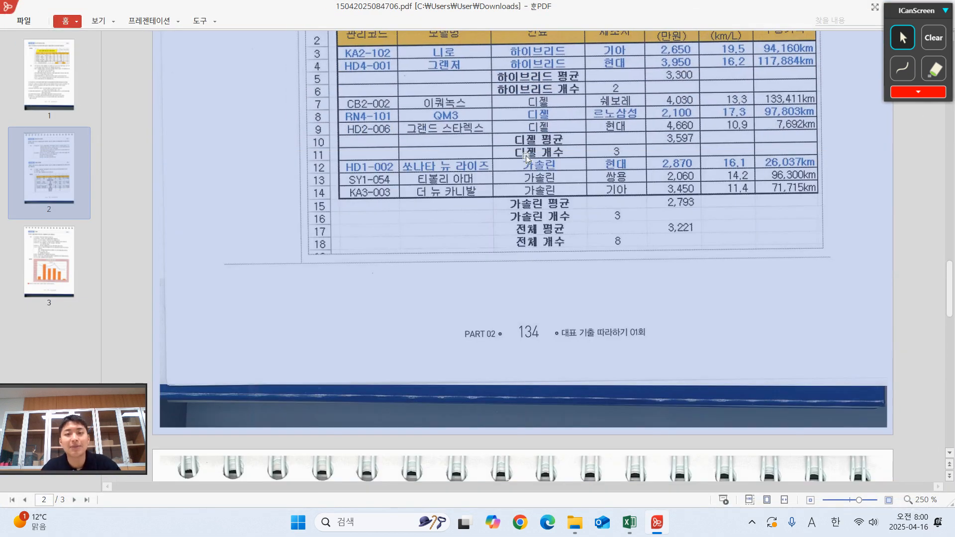
Capture the 부분합 출력형태 table on page 2 of the exam PDF as a screen clip
left_click(302, 121)
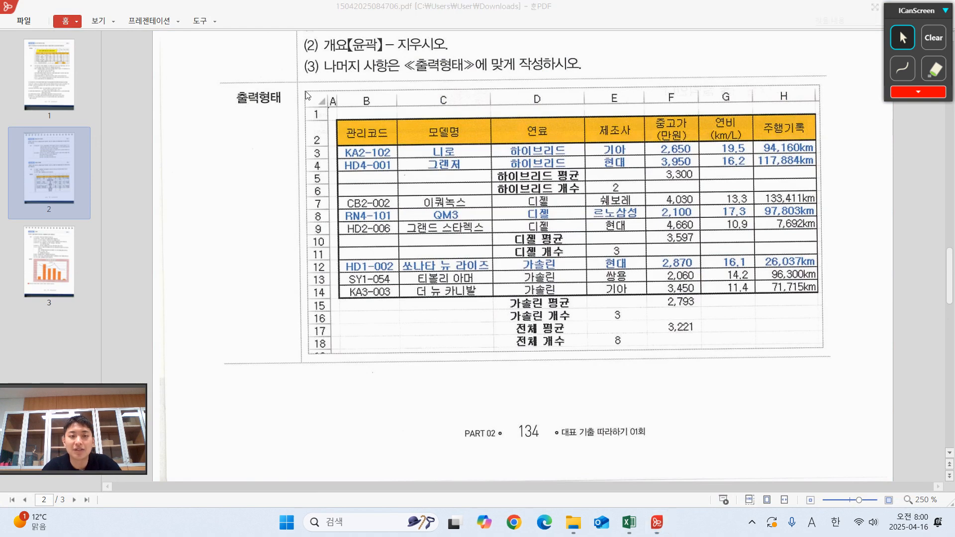
key("super+shift+s")
left_click_drag(302, 89, 848, 376)
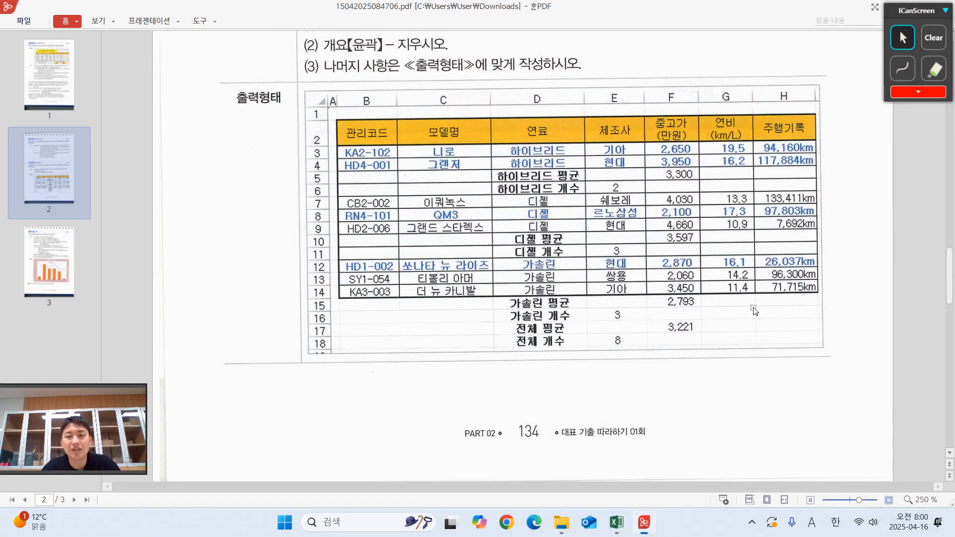
Switch to Excel, maximize it, and paste the captured 출력형태 picture on sheet 제3작업, shrunk and placed from column K rightwards
key("alt+Tab")
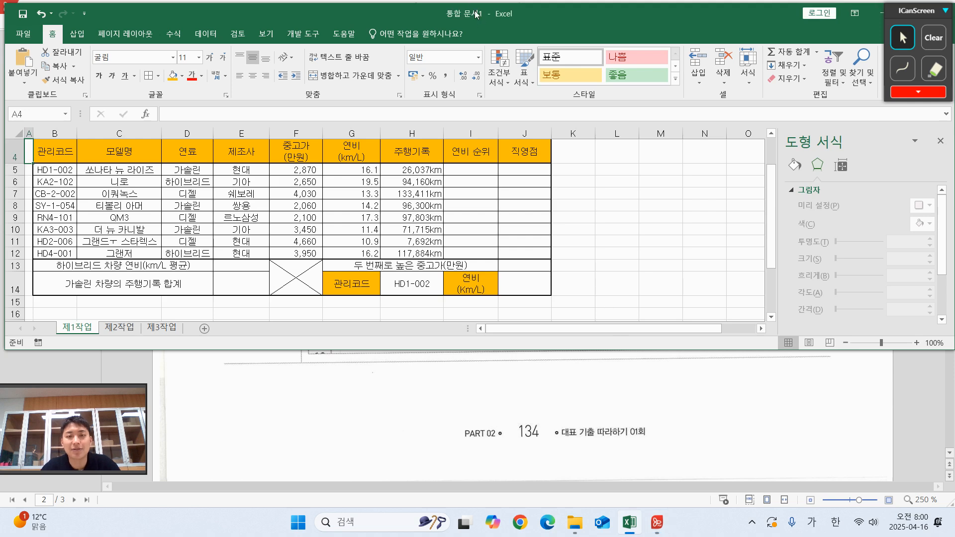
double_click(478, 13)
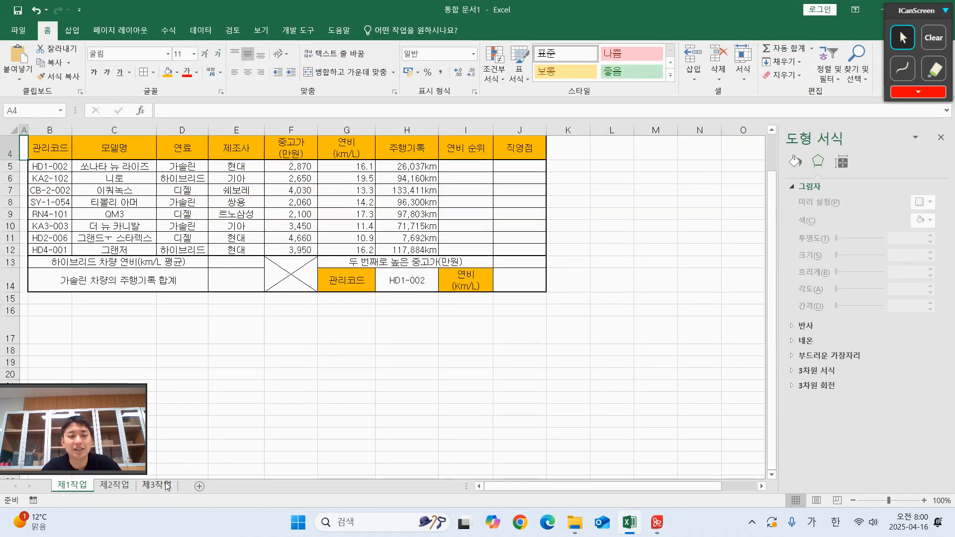
left_click(156, 485)
key("ctrl+v")
left_click_drag(290, 316, 277, 262)
left_click_drag(702, 200, 333, 385)
left_click_drag(265, 426, 679, 207)
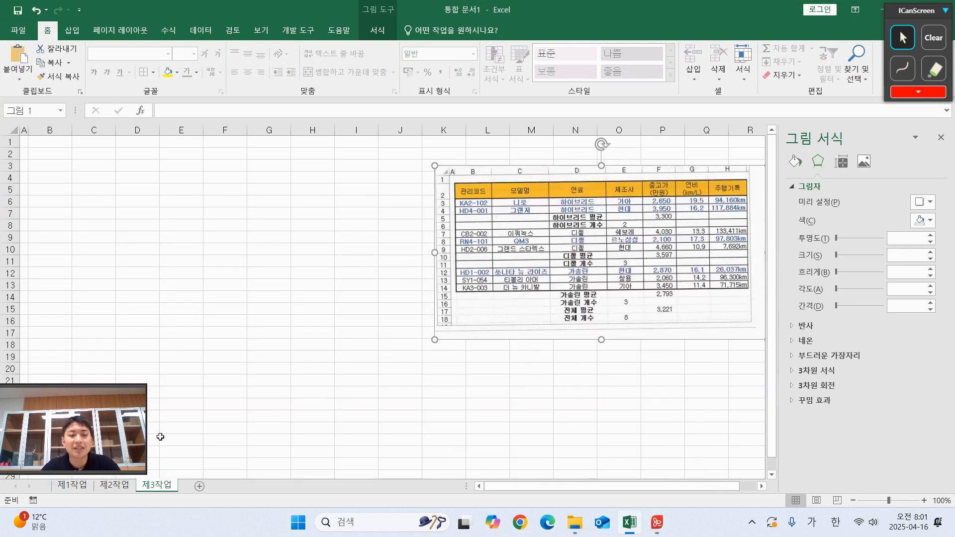
Copy the table range B4:H12, from 관리코드 to 주행기록, on sheet 제1작업
left_click(72, 484)
left_click(346, 326)
scroll(245, 276, "up", 1)
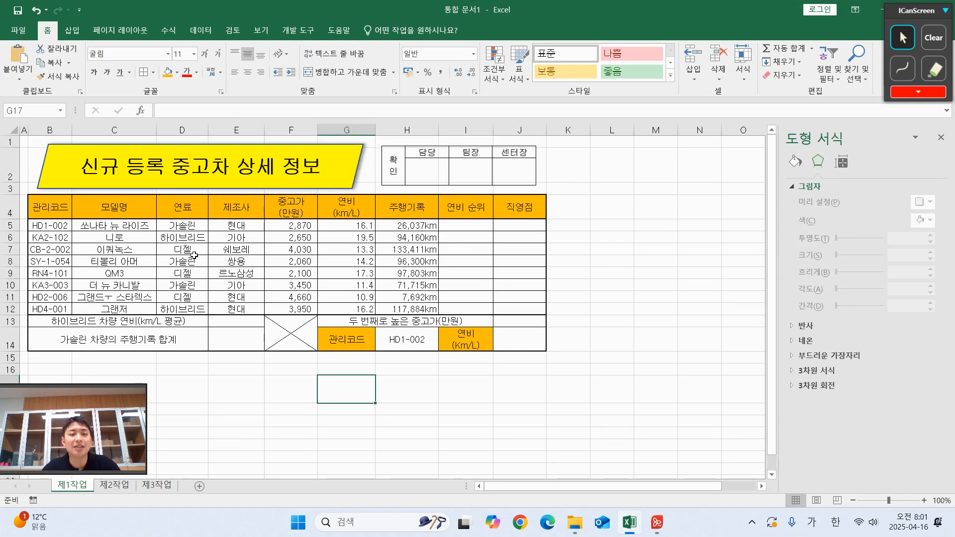
left_click_drag(47, 200, 383, 304)
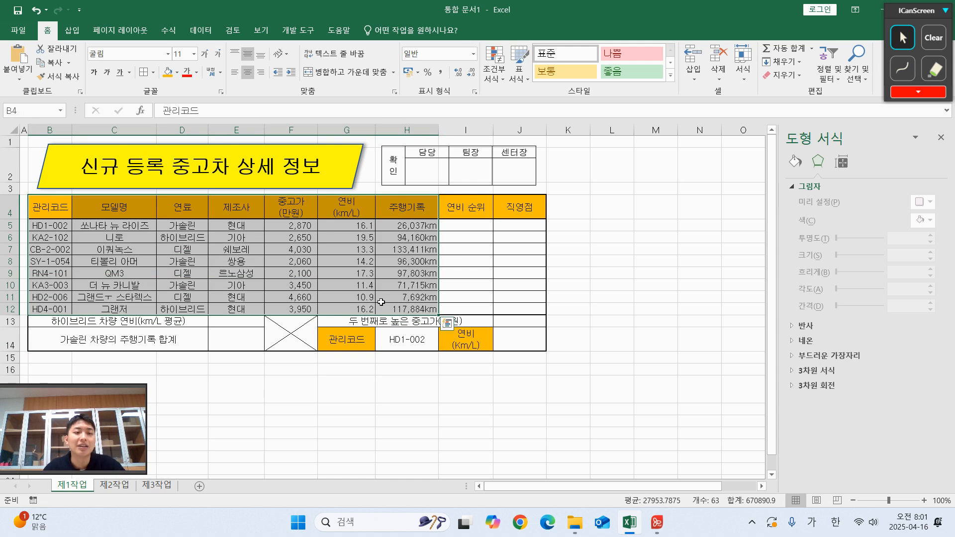
left_click(447, 324)
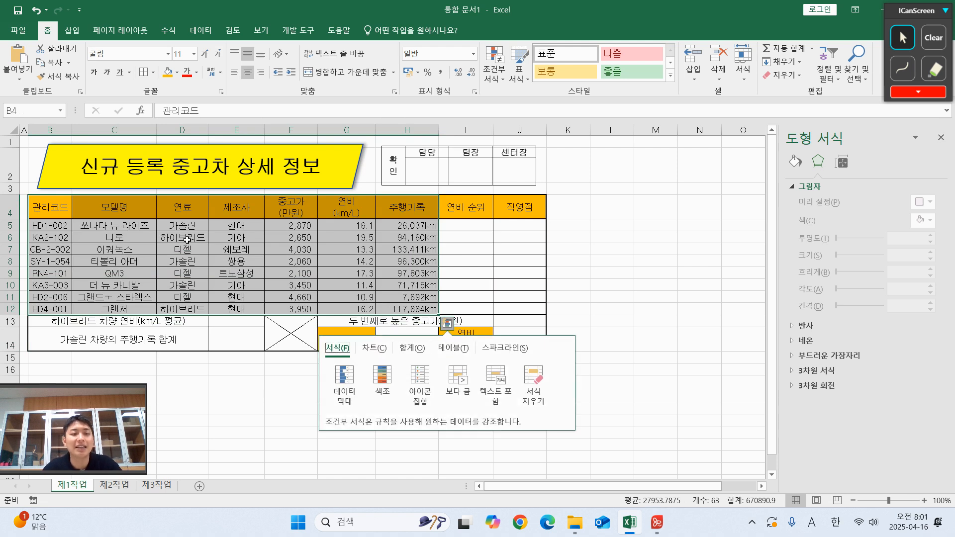
left_click(611, 248)
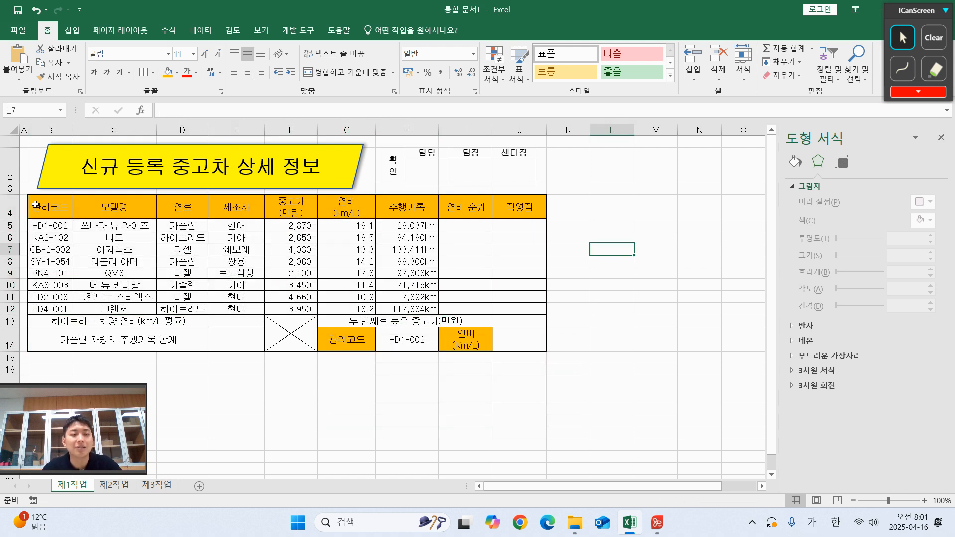
left_click_drag(36, 205, 408, 309)
key("ctrl+c")
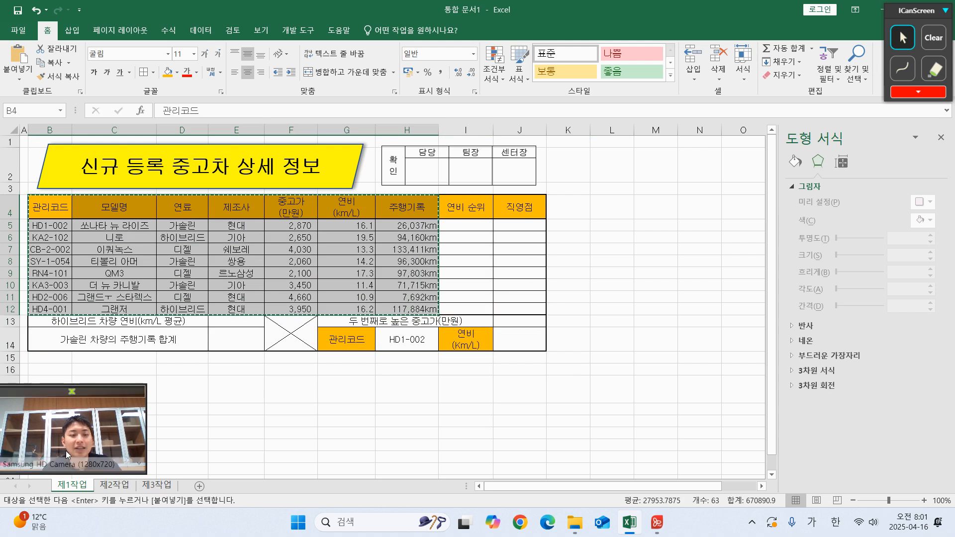
Paste the copied table at B2 on sheet 제3작업, keeping the source column widths
left_click(156, 485)
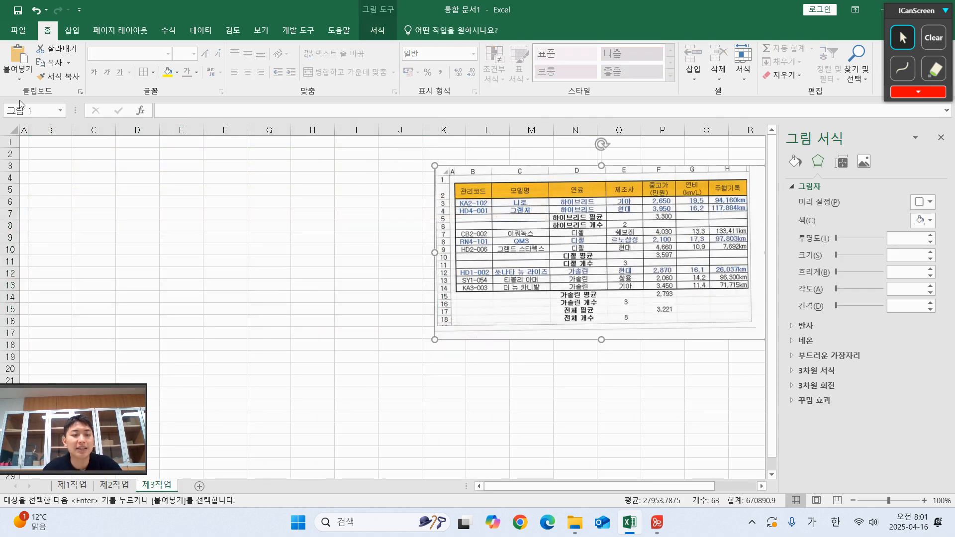
left_click(49, 152)
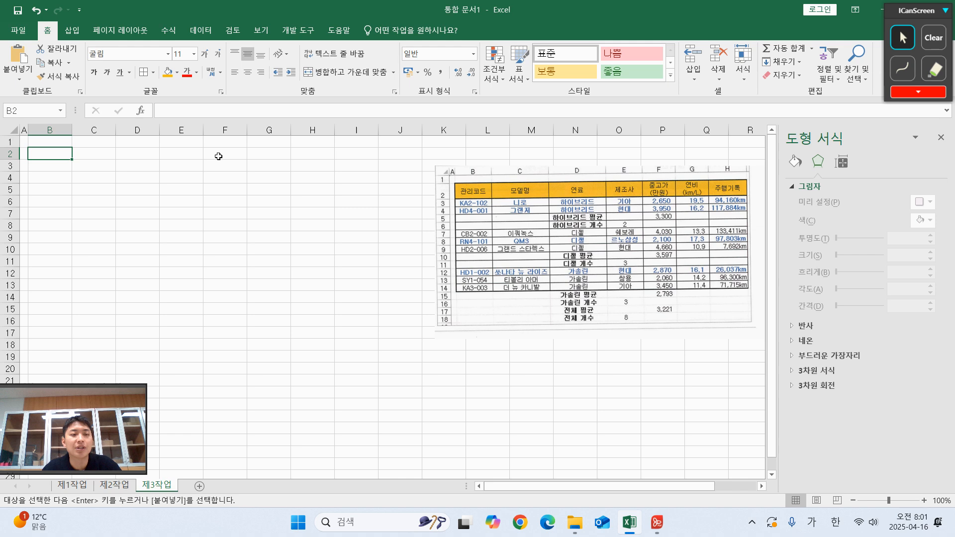
key("ctrl+v")
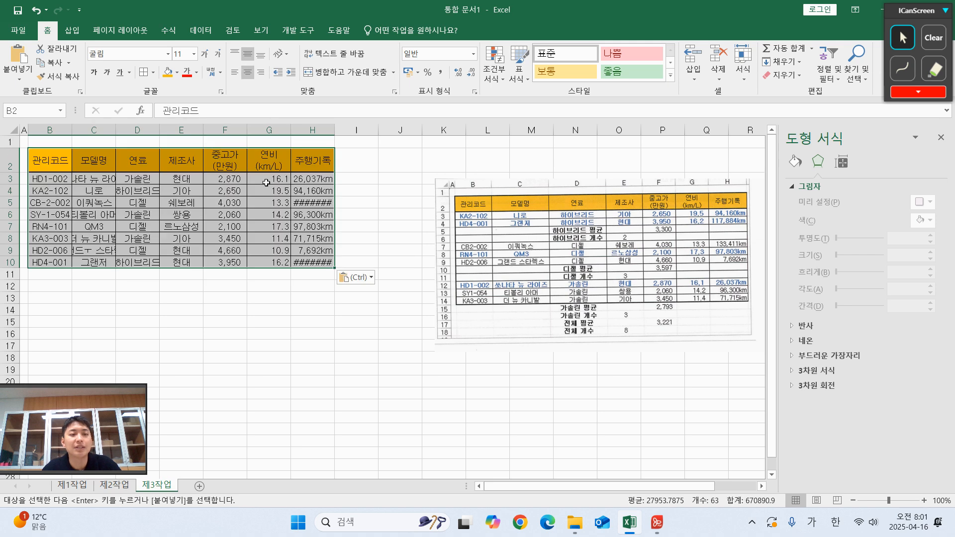
left_click(356, 277)
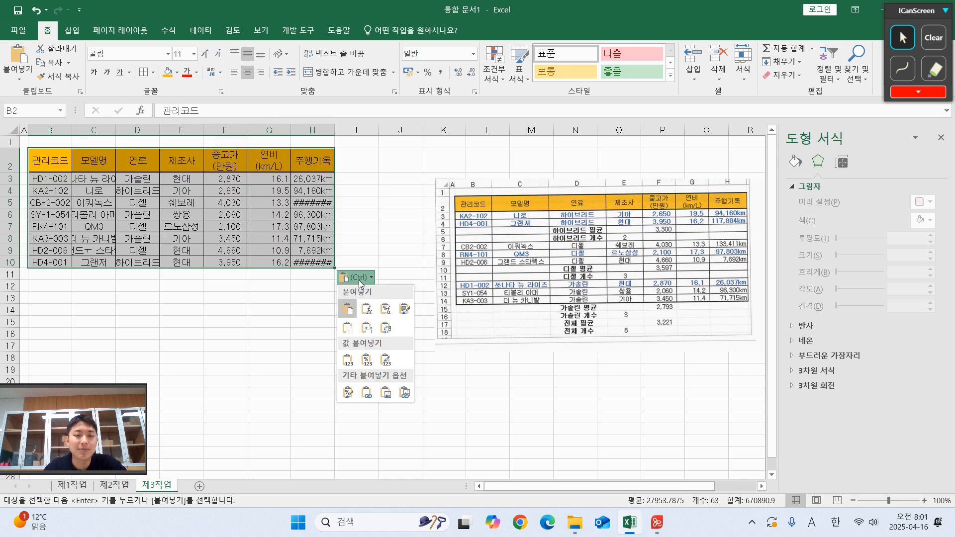
left_click(370, 333)
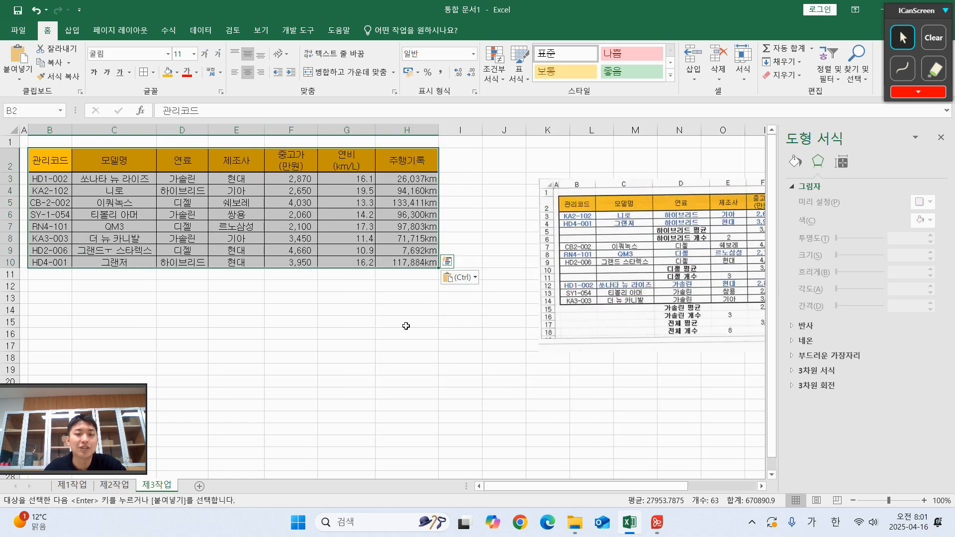
Move the 출력형태 reference picture closer to the pasted table so that it starts in column I, and enlarge the view of it
left_click(405, 322)
left_click(639, 273)
left_click_drag(640, 273, 584, 275)
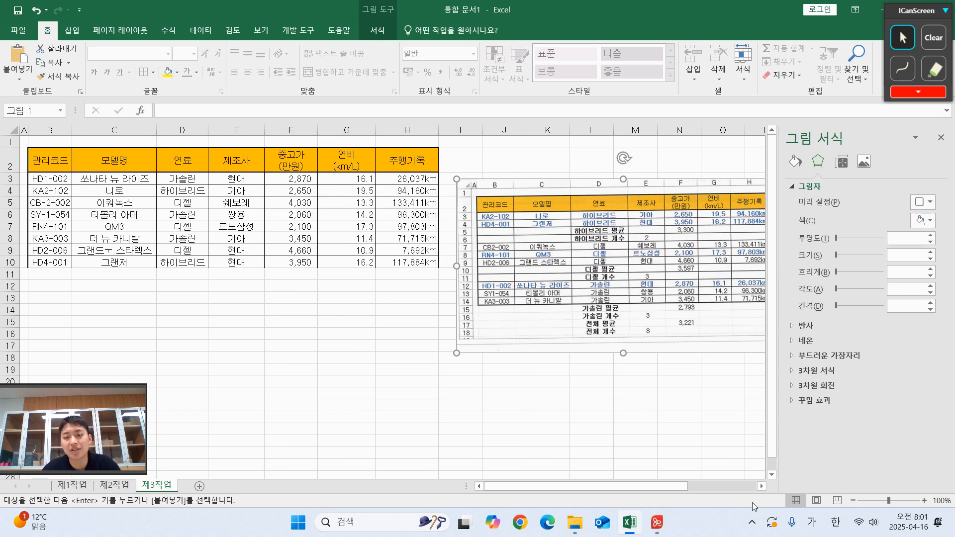
left_click(762, 490)
left_click(762, 490)
left_click(762, 489)
left_click(762, 489)
scroll(566, 283, "up", 3)
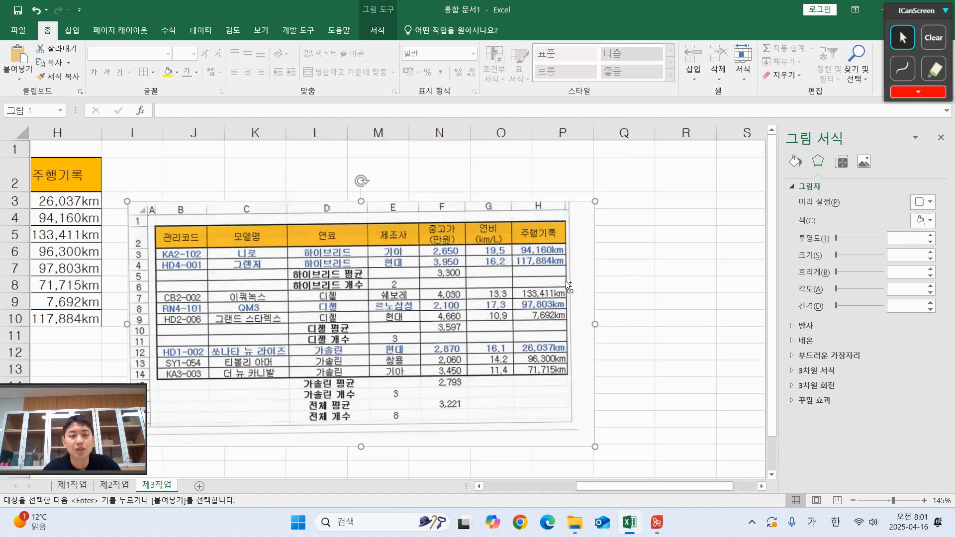
Mark the 연료 column and its fuel groups on the 출력형태 picture with the annotation pen, and clear the marks
left_click(902, 69)
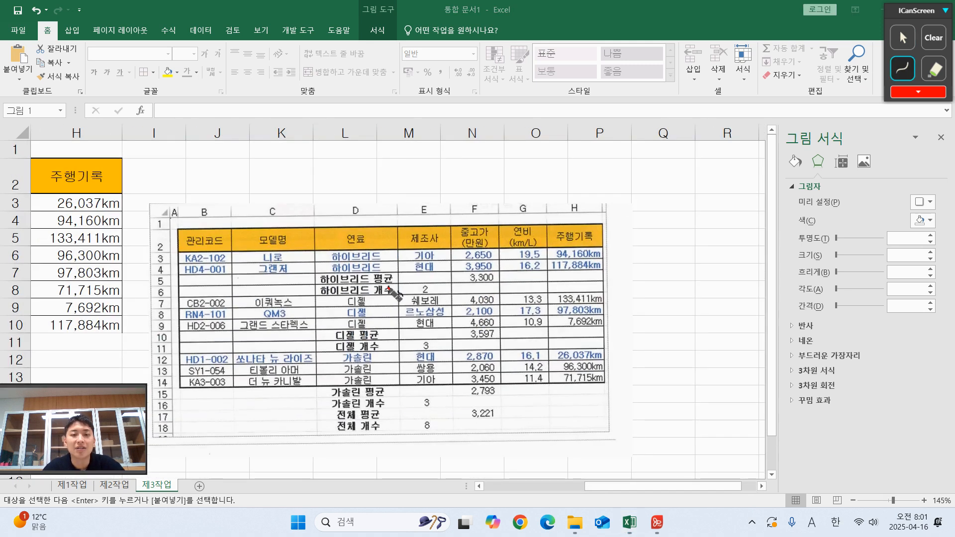
left_click_drag(314, 222, 321, 452)
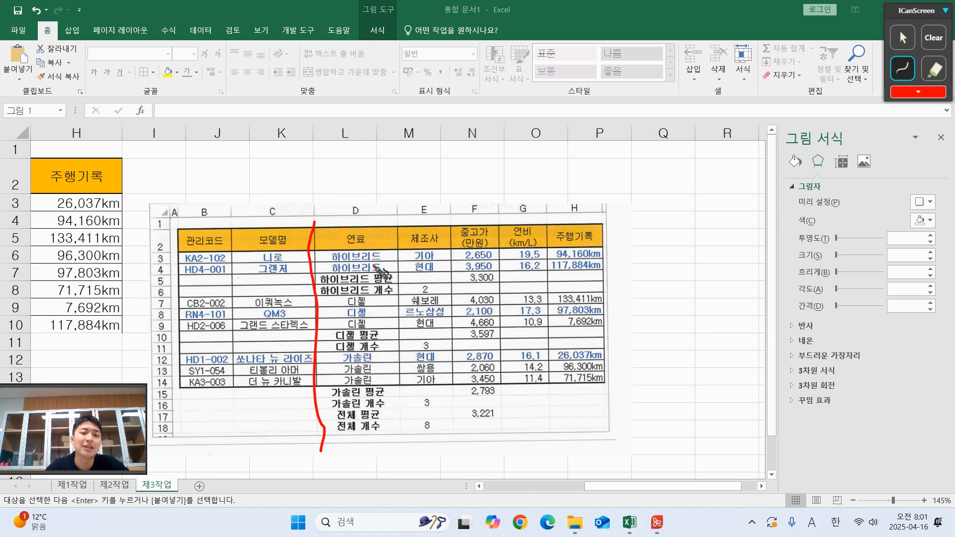
mouse_move(401, 263)
left_mouse_down()
mouse_move(365, 275)
mouse_move(397, 268)
left_mouse_up()
mouse_move(359, 309)
left_mouse_down()
mouse_move(396, 350)
mouse_move(410, 417)
mouse_move(379, 370)
mouse_move(369, 380)
left_mouse_up()
key("ctrl+z")
key("ctrl+z")
key("ctrl+z")
key("ctrl+z")
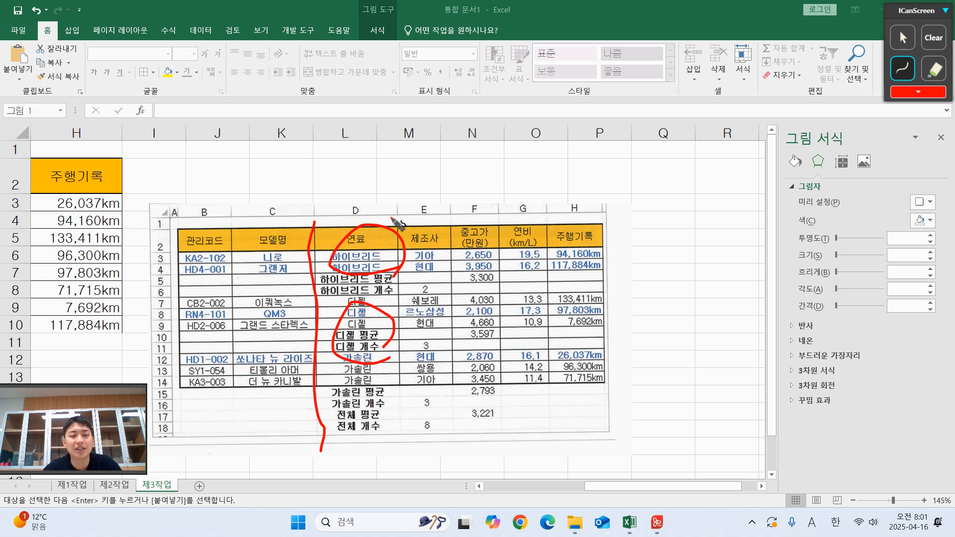
left_click(368, 197)
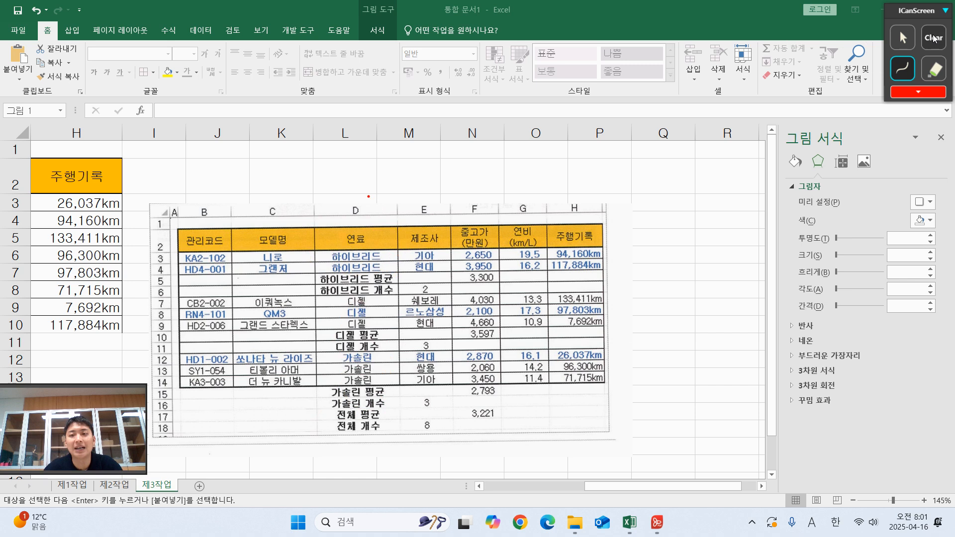
left_click(903, 38)
Start a sort of the table on sheet 제3작업 by 연료, with a custom list as the sort order
left_click(236, 174)
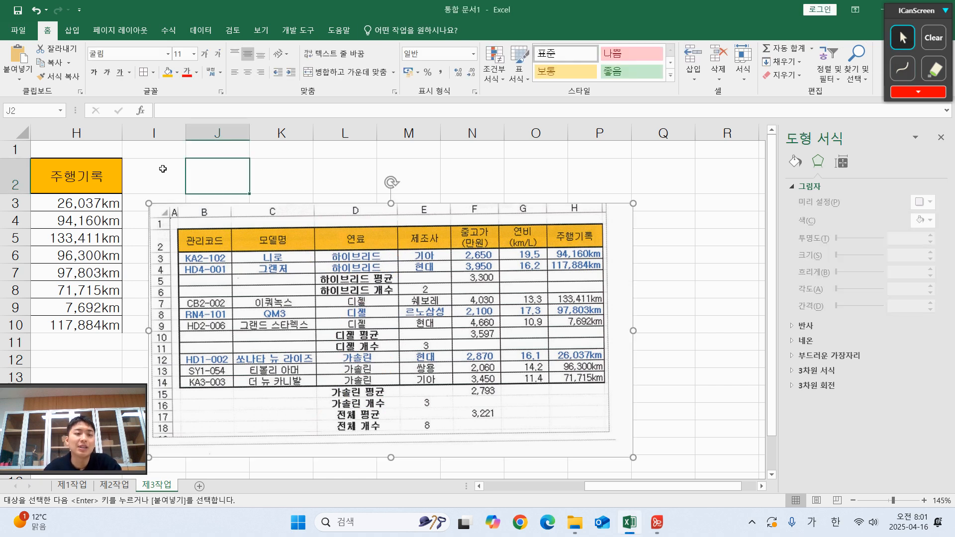
key("Left")
key("Left")
key("Left")
key("Left")
key("Left")
key("Left")
key("Left")
key("Left")
key("Left")
left_click(234, 234)
left_click(269, 180)
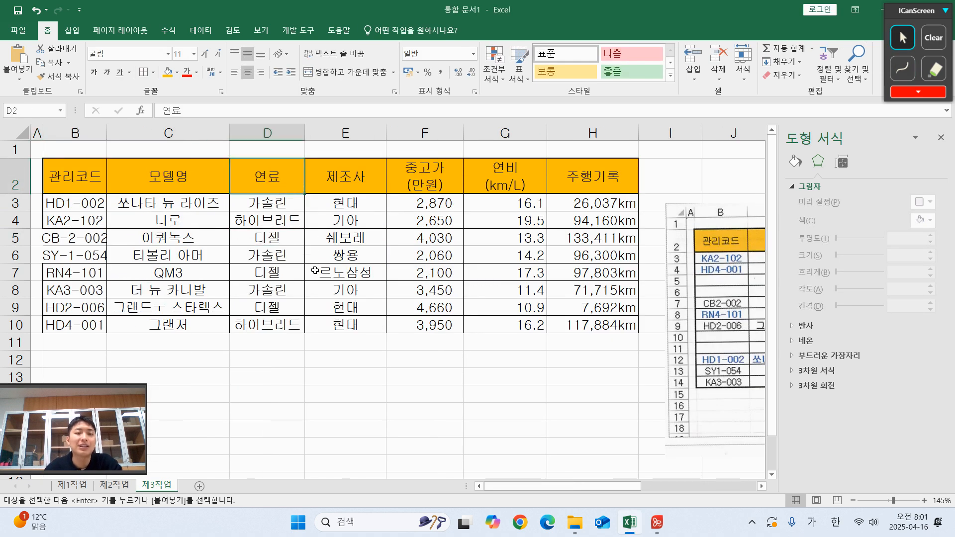
left_click(343, 271)
left_click(347, 256)
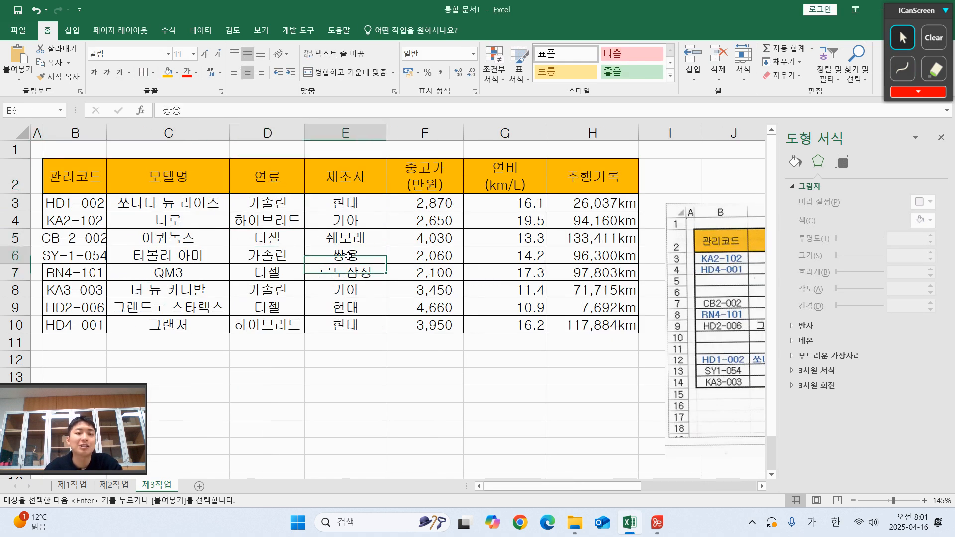
left_click(199, 30)
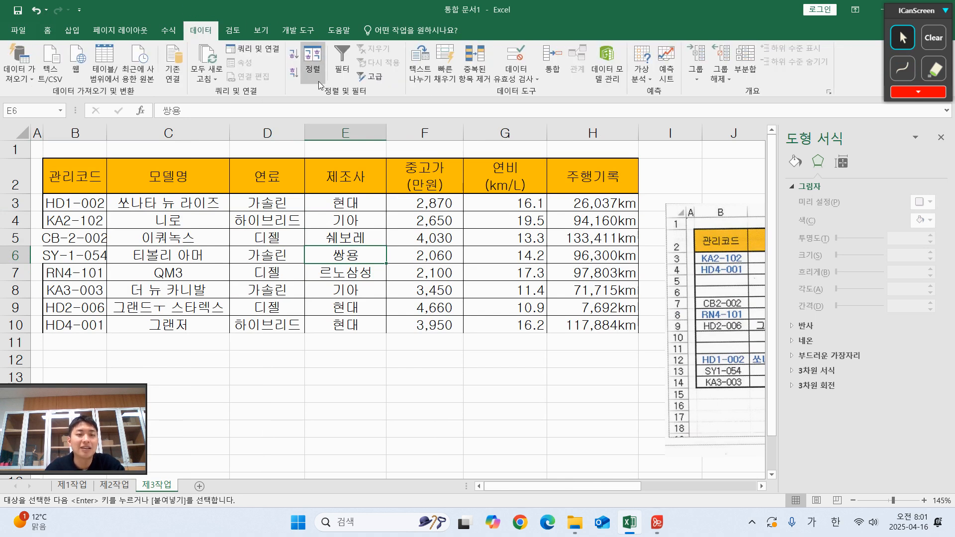
left_click(314, 61)
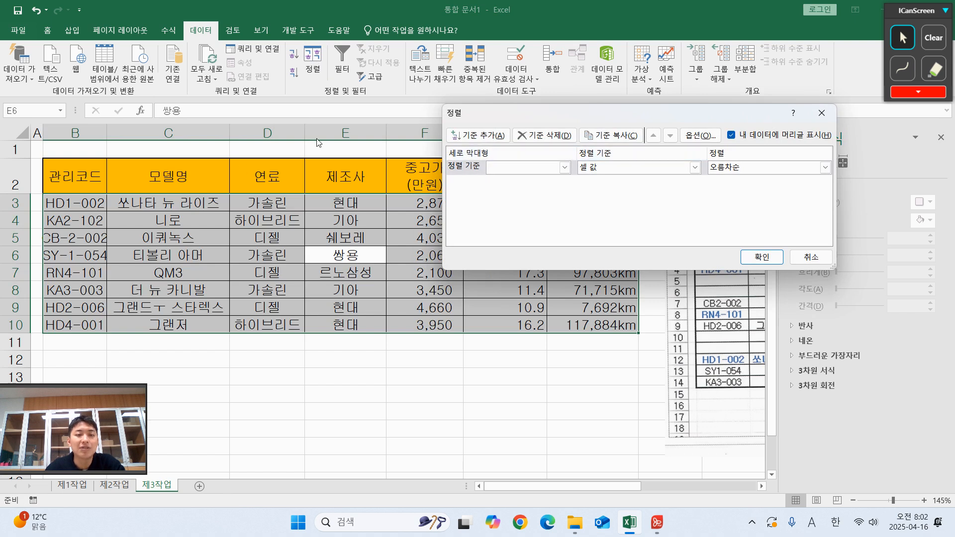
left_click(565, 167)
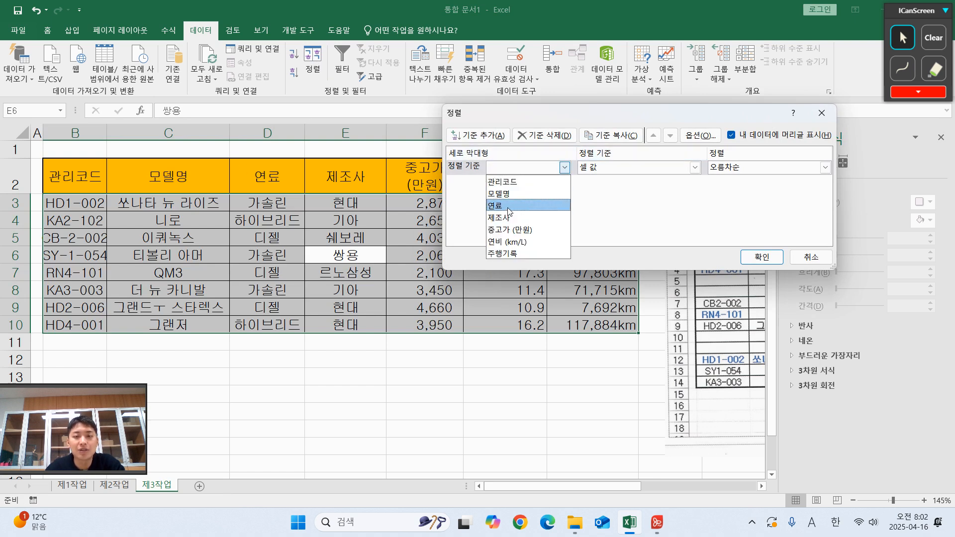
left_click(508, 206)
left_click(750, 169)
left_click(730, 213)
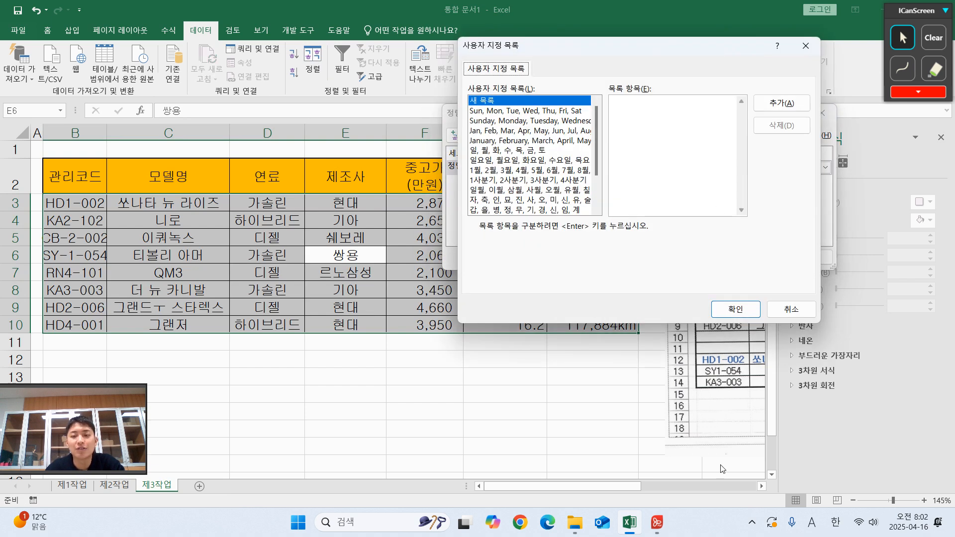
Add the custom list 하이브리드, 디젤, 가솔린 and apply the sort to the table in that order
left_click_drag(598, 46, 360, 55)
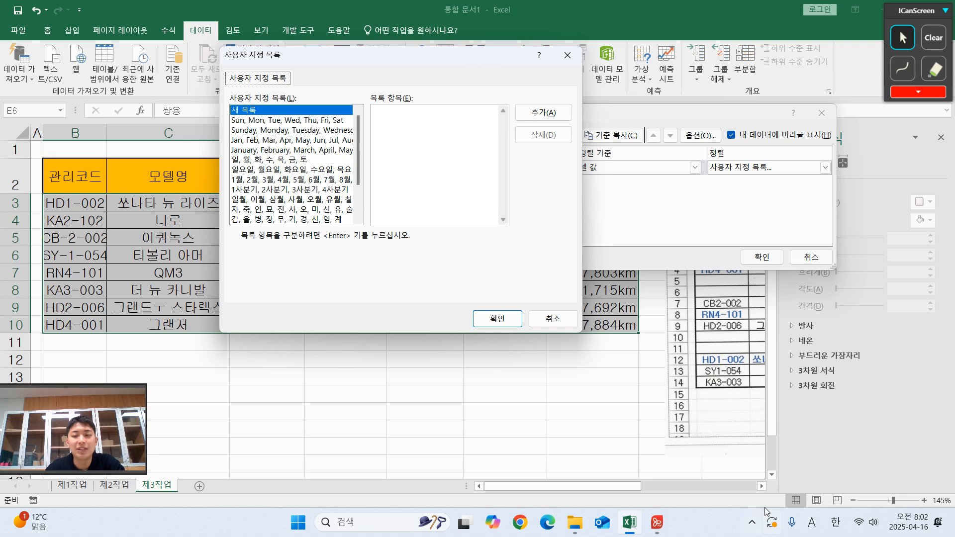
left_click(427, 151)
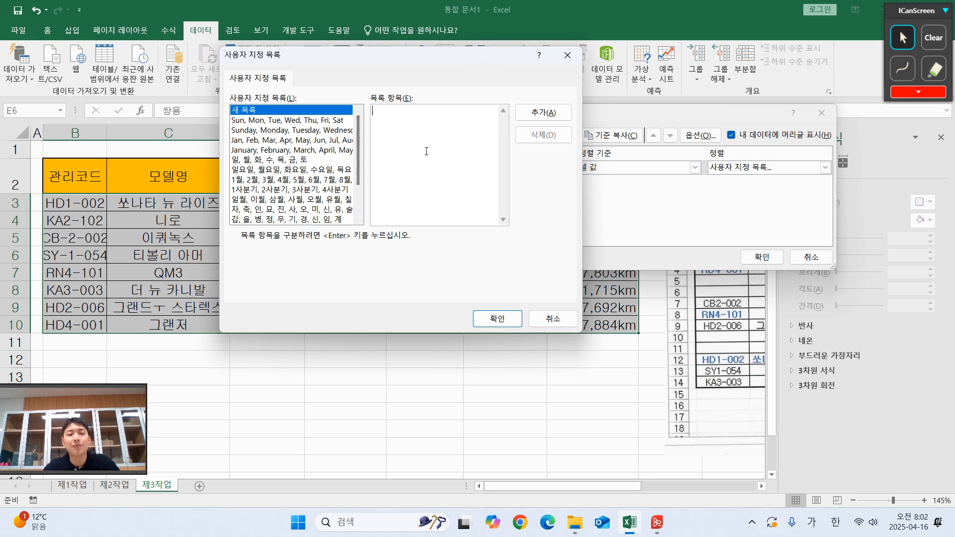
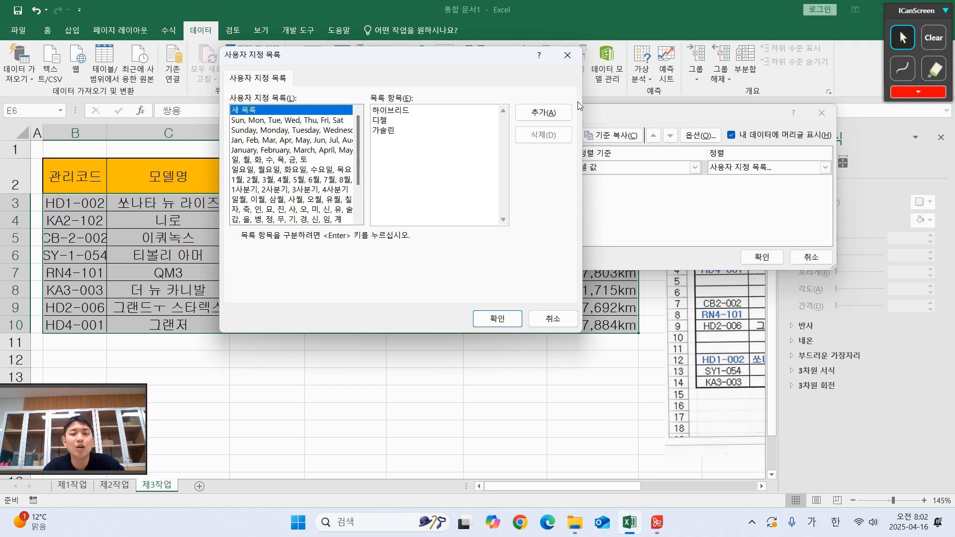
left_click(547, 117)
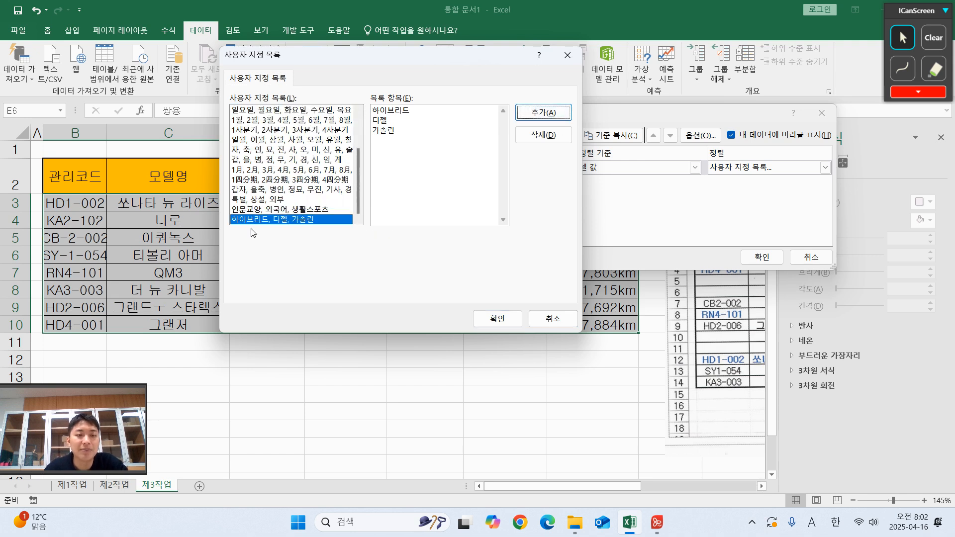
left_click(497, 318)
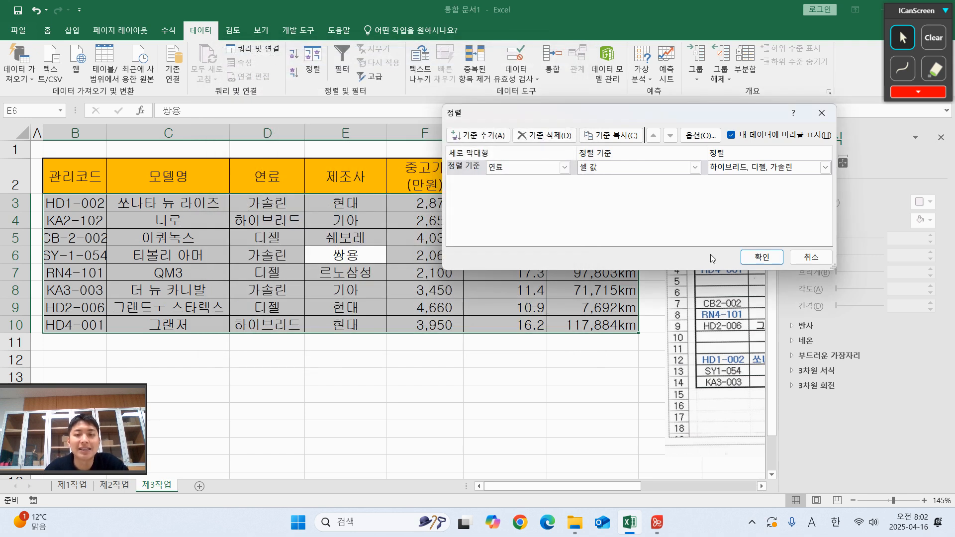
left_click(760, 257)
left_click(346, 376)
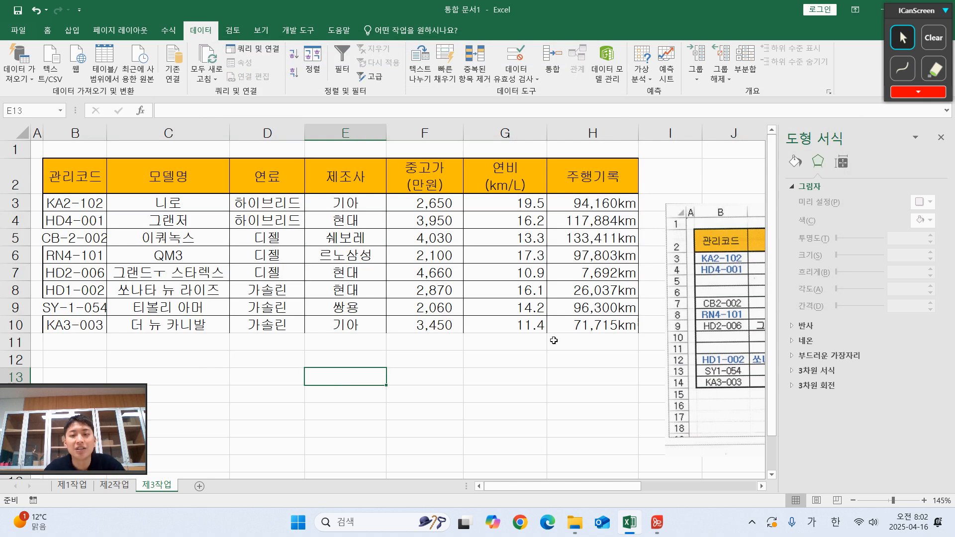
Shift the reference picture closer to the table, and open the 부분합 settings for the table range beside it
scroll(568, 353, "down", 2)
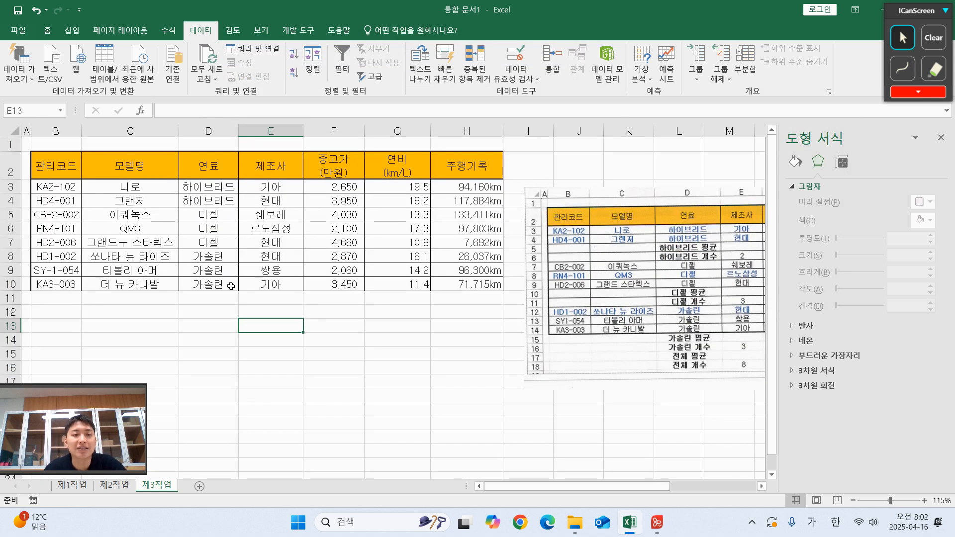
left_click_drag(675, 252, 660, 245)
left_click(223, 199)
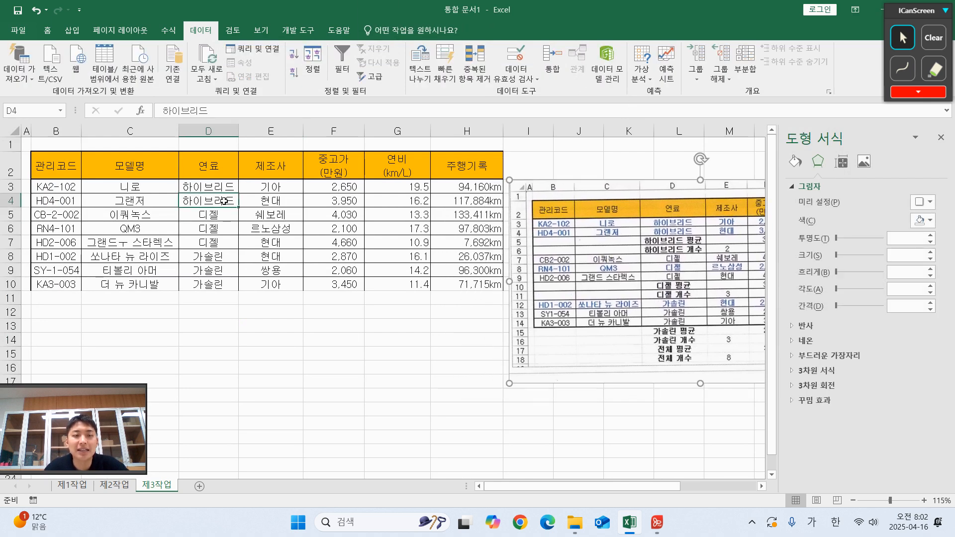
left_click(293, 258)
left_click(746, 59)
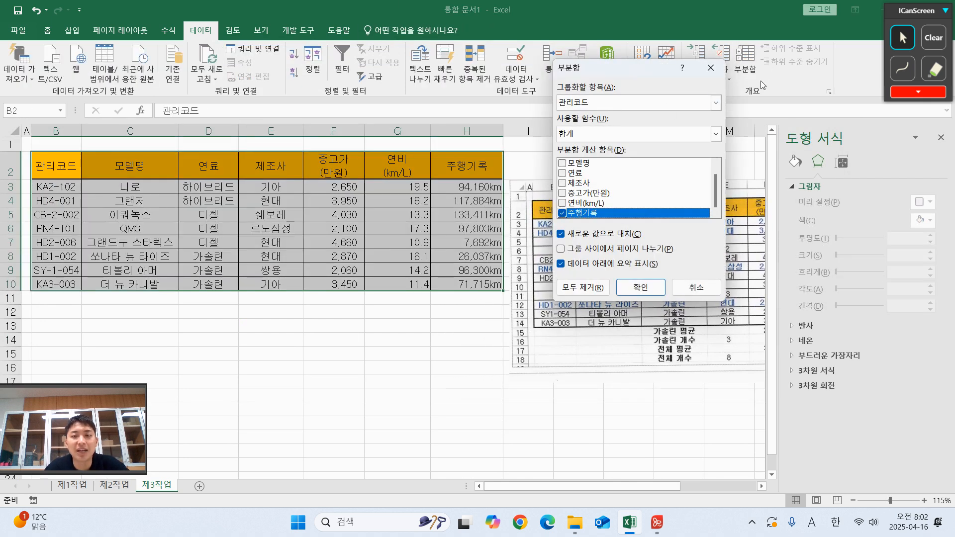
mouse_move(612, 69)
left_mouse_down()
mouse_move(494, 126)
mouse_move(471, 186)
left_mouse_up()
Number the three 부분합 settings with the annotation pen, mark 연료, 개수 and 제조사 in the picture, and clear the marks
left_click(903, 69)
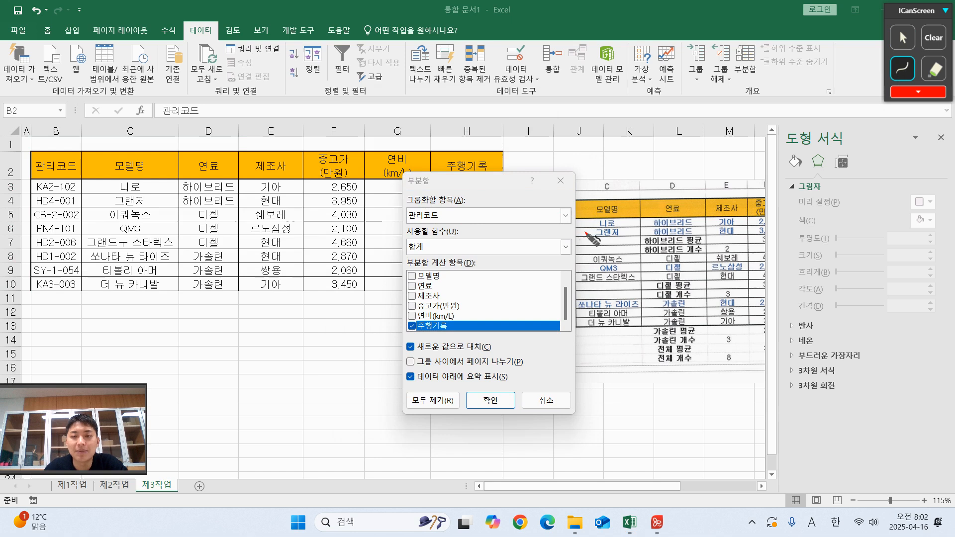
mouse_move(478, 200)
left_mouse_down()
mouse_move(471, 198)
mouse_move(471, 249)
mouse_move(485, 256)
mouse_move(478, 232)
left_mouse_up()
mouse_move(515, 296)
left_mouse_down()
mouse_move(540, 343)
mouse_move(507, 273)
mouse_move(526, 331)
left_mouse_up()
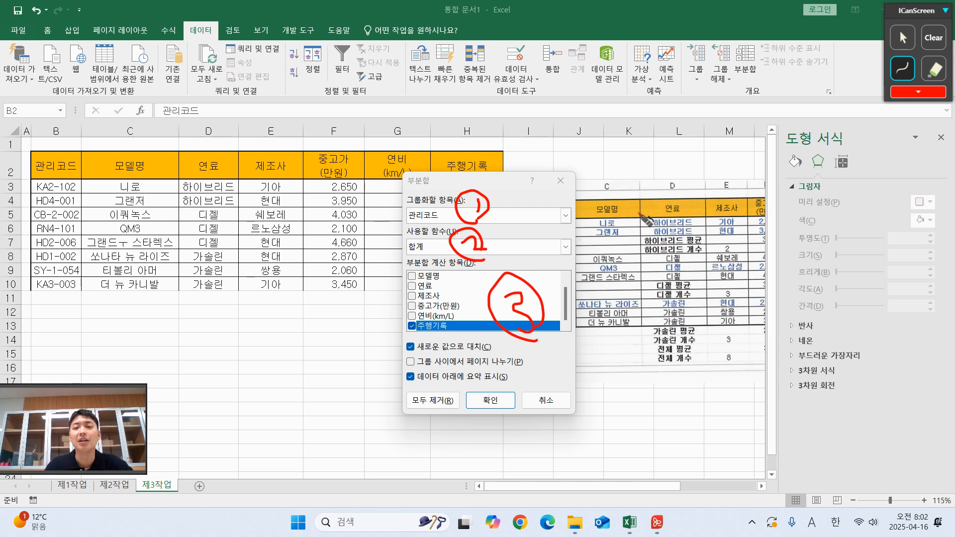
mouse_move(680, 217)
left_mouse_down()
mouse_move(654, 201)
mouse_move(694, 209)
mouse_move(673, 174)
mouse_move(705, 195)
left_mouse_up()
left_click_drag(410, 238, 457, 237)
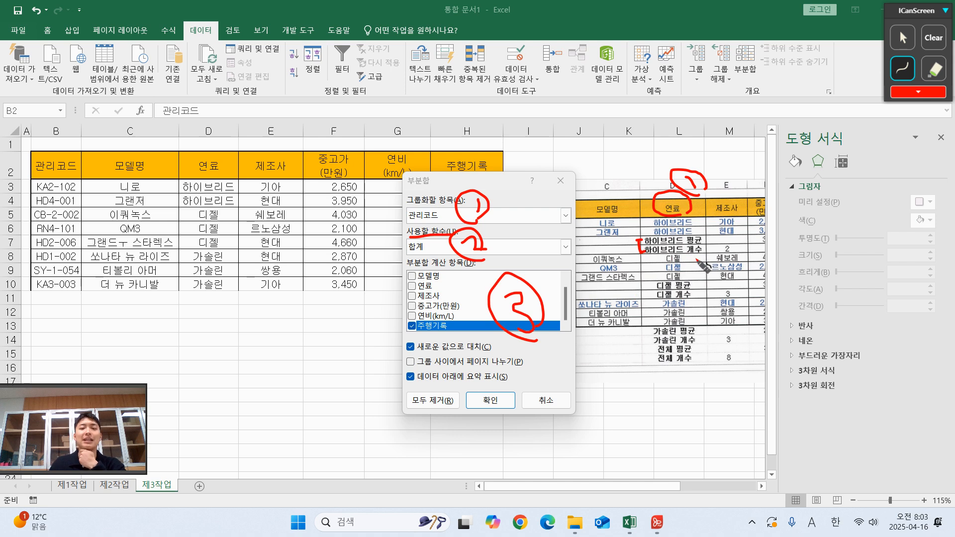
mouse_move(700, 259)
left_mouse_down()
mouse_move(683, 253)
mouse_move(693, 241)
mouse_move(705, 251)
mouse_move(697, 260)
left_mouse_up()
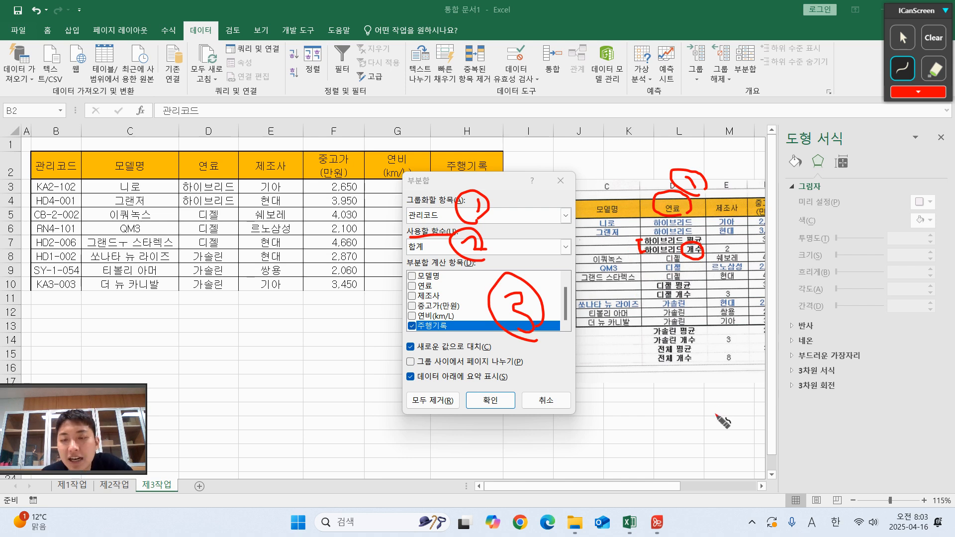
left_click_drag(592, 252, 630, 246)
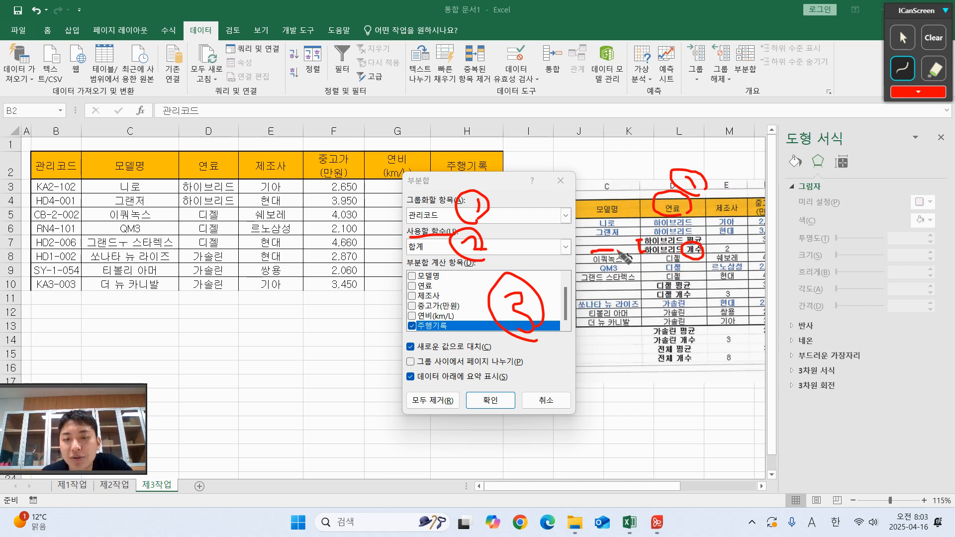
mouse_move(730, 243)
left_mouse_down()
mouse_move(719, 255)
mouse_move(737, 240)
mouse_move(736, 215)
mouse_move(745, 218)
left_mouse_up()
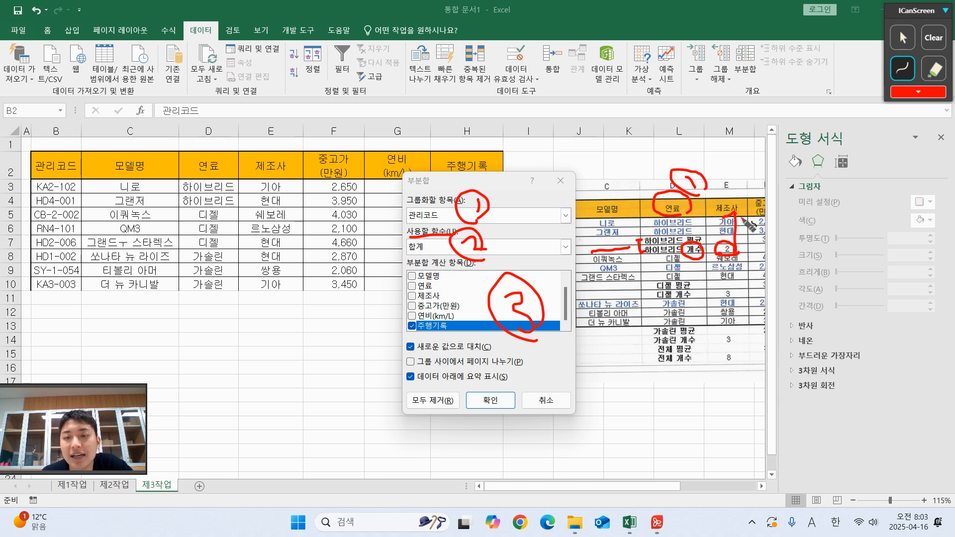
left_click(934, 38)
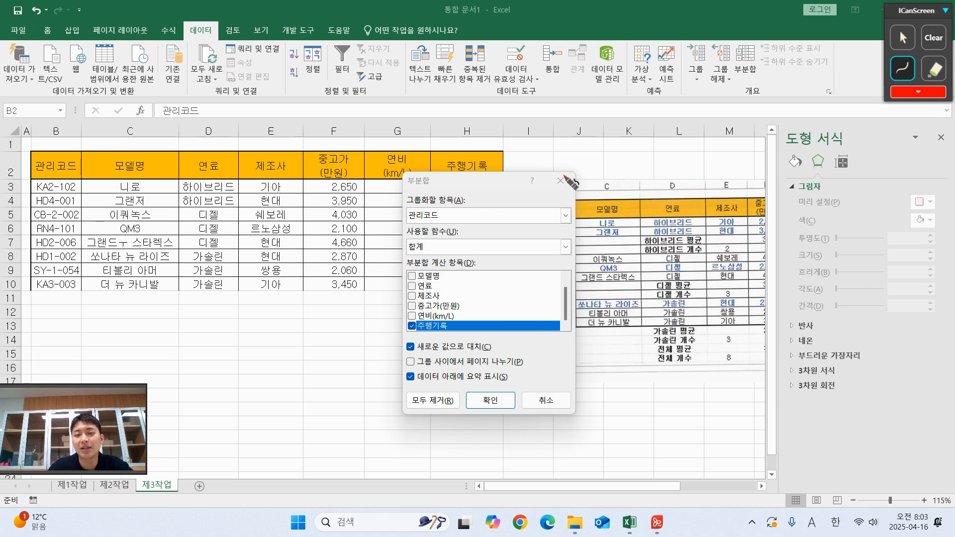
left_click(903, 37)
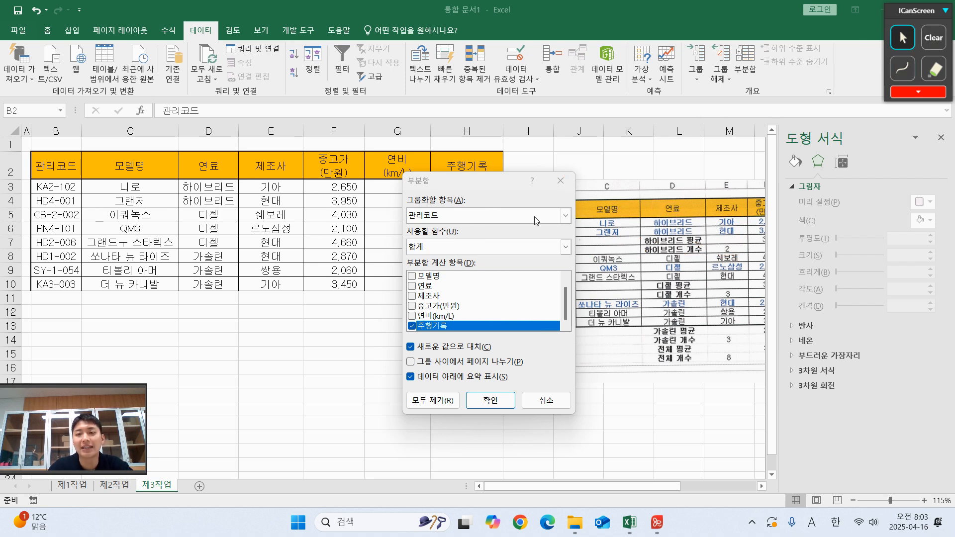
Close the 부분합 settings and enlarge the reference picture
left_click(570, 180)
left_click(762, 486)
left_click(762, 486)
left_click(762, 486)
left_click(679, 383)
left_click_drag(676, 384, 712, 438)
left_click(199, 238)
left_click(187, 211)
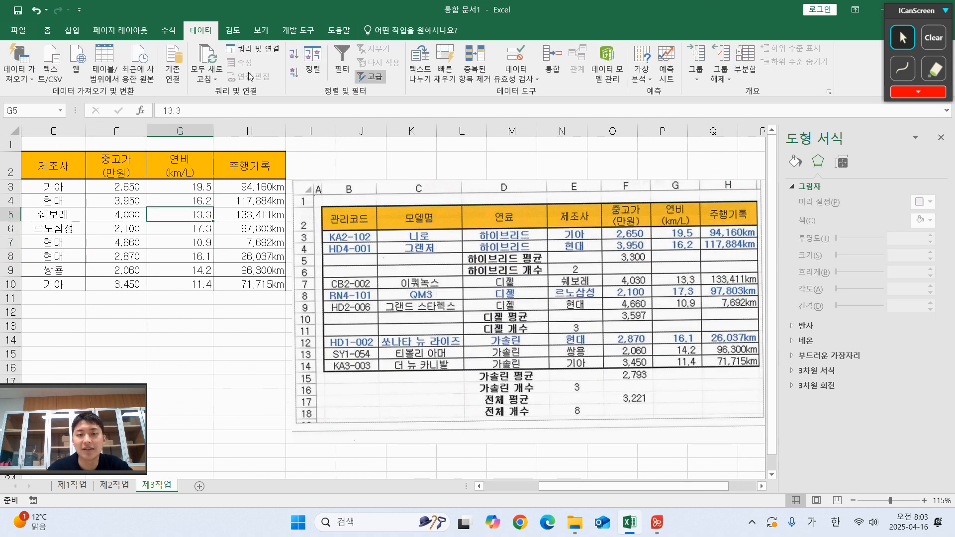
left_click(745, 62)
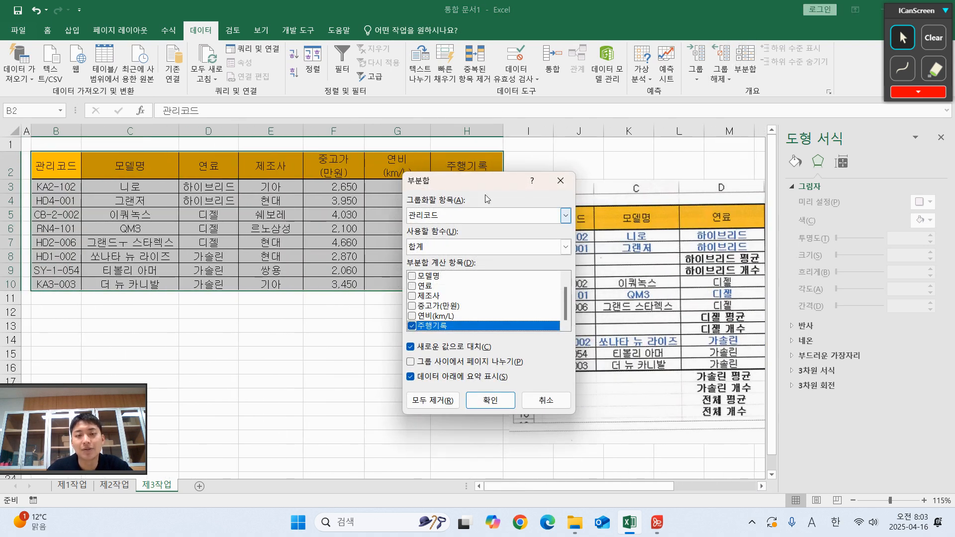
left_click_drag(473, 186, 496, 139)
left_click(585, 134)
Move the reference picture below the table so that it no longer sits beside it
left_click_drag(645, 298, 312, 420)
left_click(287, 234)
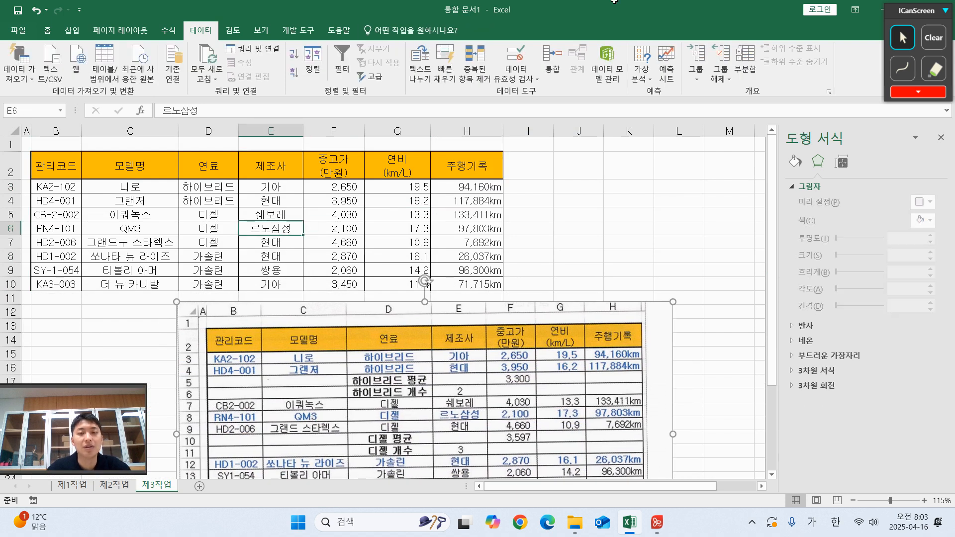
Set up a 부분합 on the table, grouped by 연료 with the function 개수
left_click(746, 65)
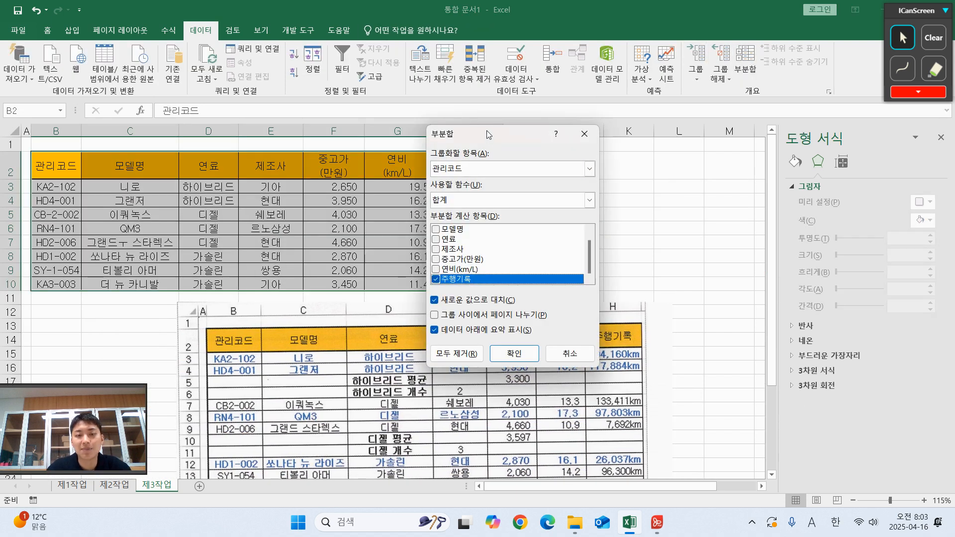
left_click_drag(487, 134, 613, 132)
left_click(617, 167)
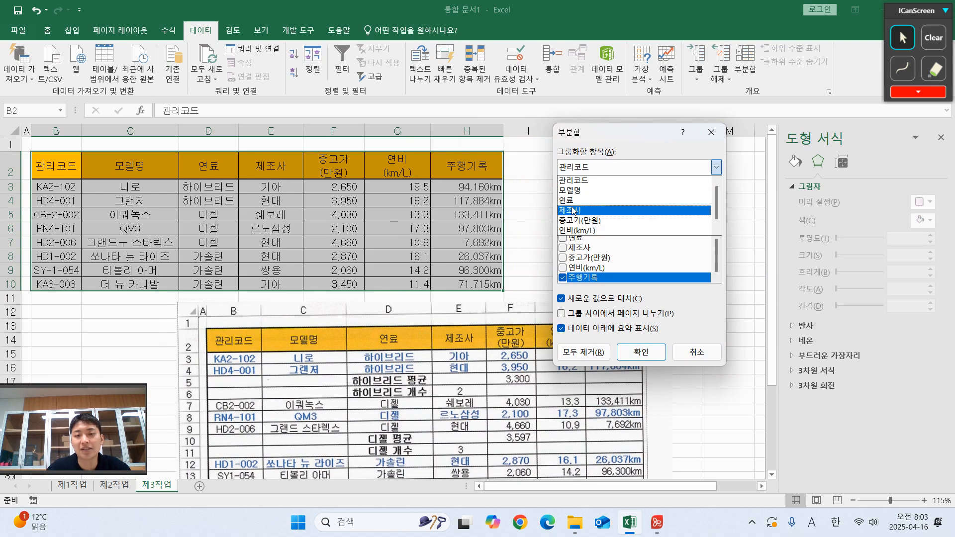
left_click(572, 200)
left_click_drag(587, 141, 622, 172)
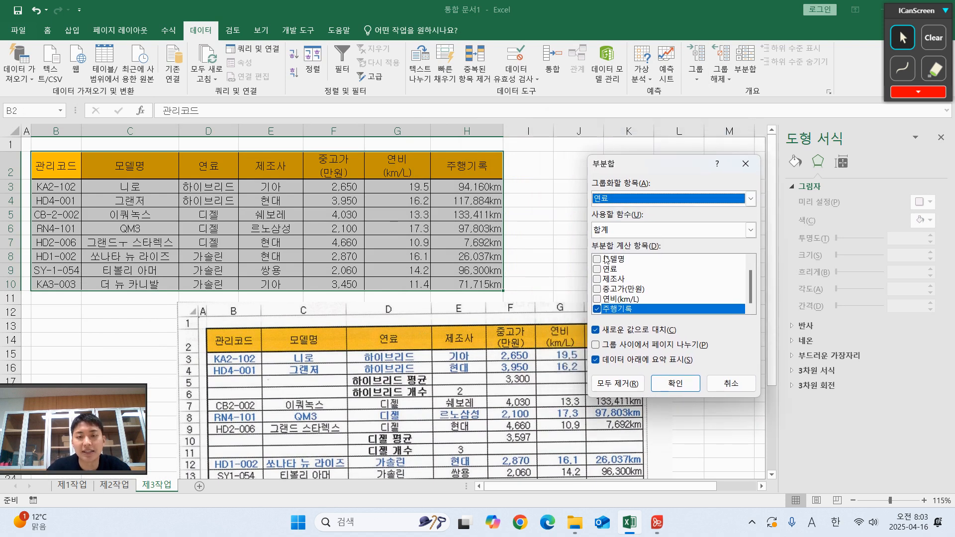
left_click(620, 228)
left_click(621, 252)
left_click_drag(664, 157, 646, 42)
Mark the 개수 row and the 제조사 column it counts on the reference picture with the annotation pen
left_click(903, 68)
left_click_drag(332, 395, 269, 398)
left_click_drag(416, 401, 423, 398)
mouse_move(482, 396)
left_mouse_down()
mouse_move(455, 350)
mouse_move(479, 388)
mouse_move(566, 394)
left_mouse_up()
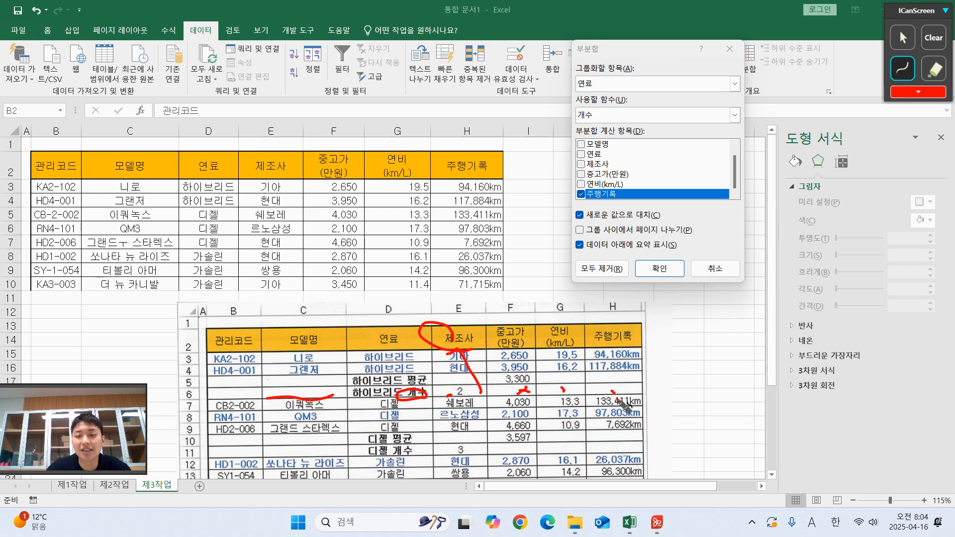
left_click(908, 39)
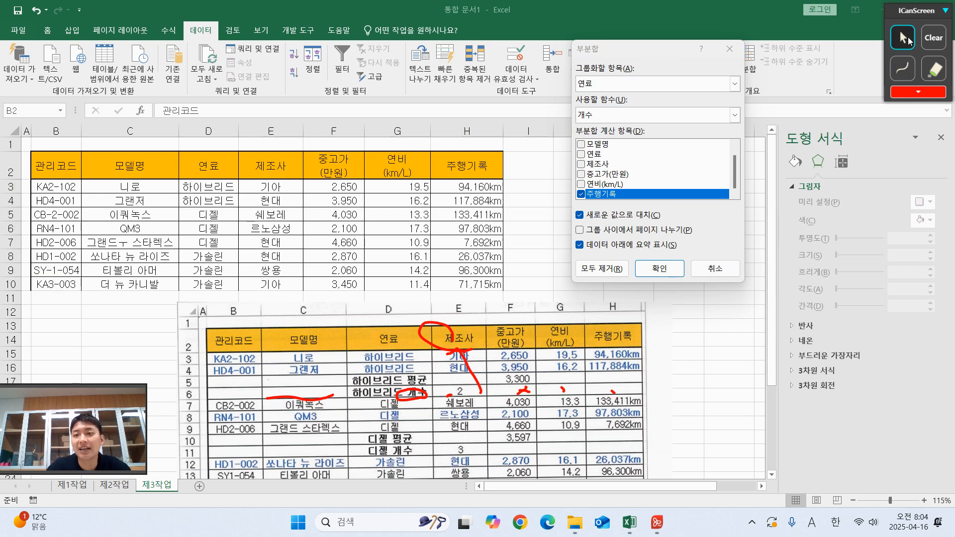
Make 제조사 the only subtotalled field instead of 주행기록, and apply the 부분합
left_click(581, 194)
left_click(581, 164)
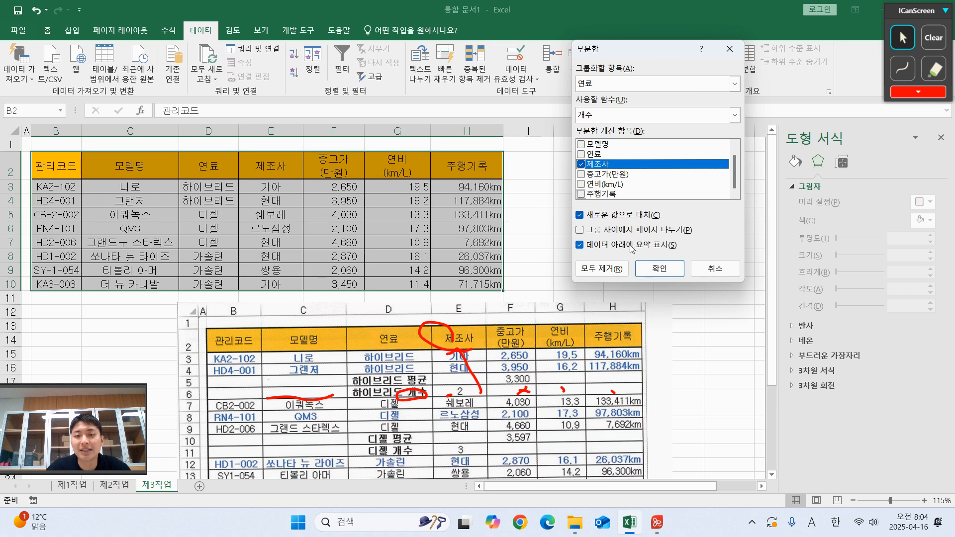
left_click(652, 267)
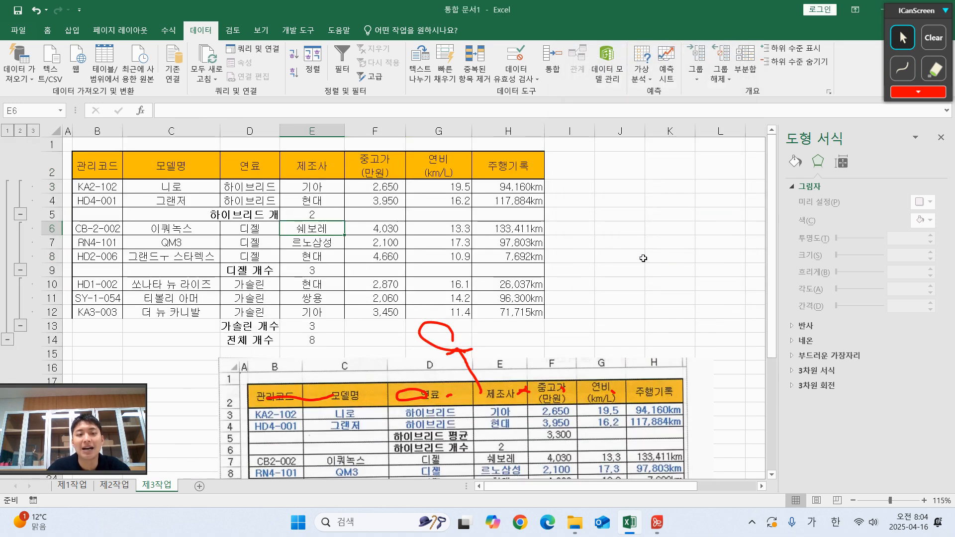
left_click(473, 197)
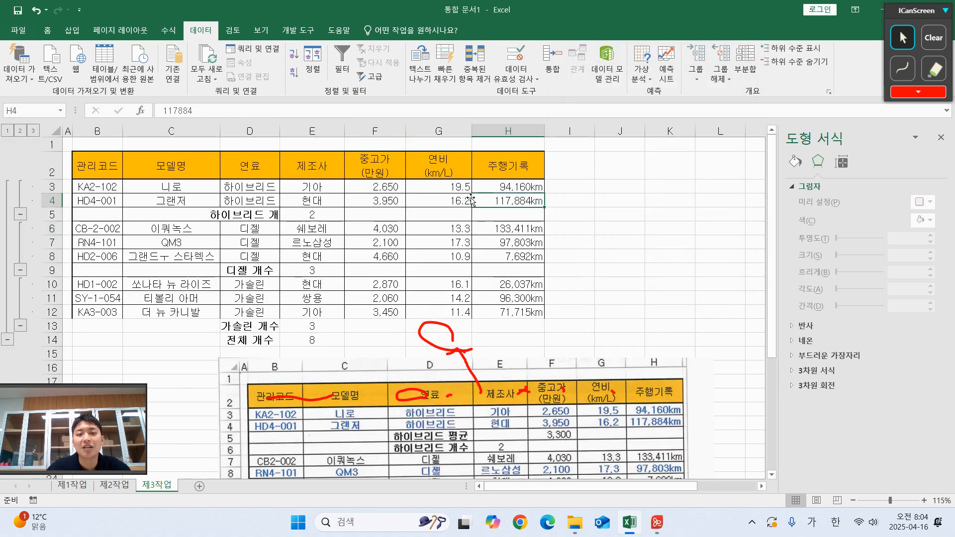
Add a second subtotal averaging 중고가(만원) for each 연료 group, keeping the existing count subtotals
left_click(745, 60)
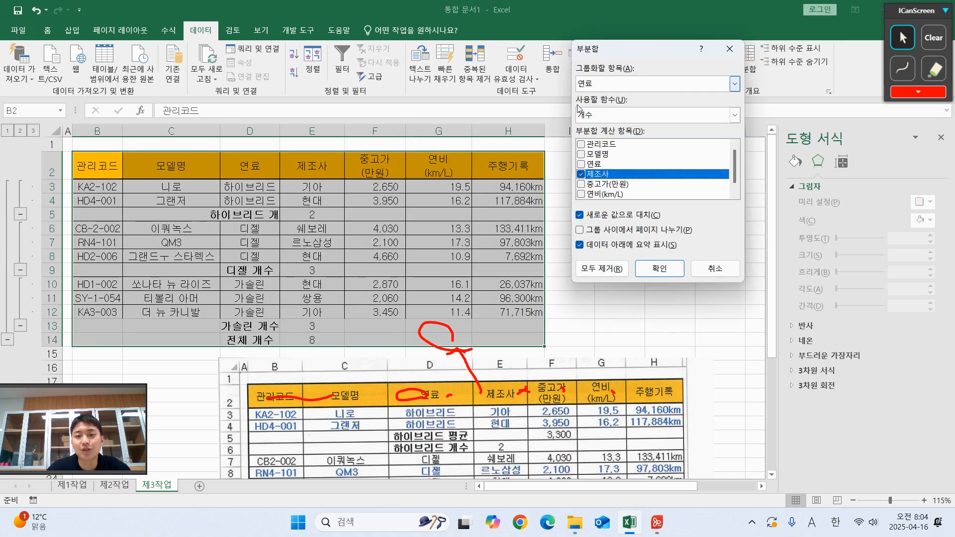
left_click(902, 68)
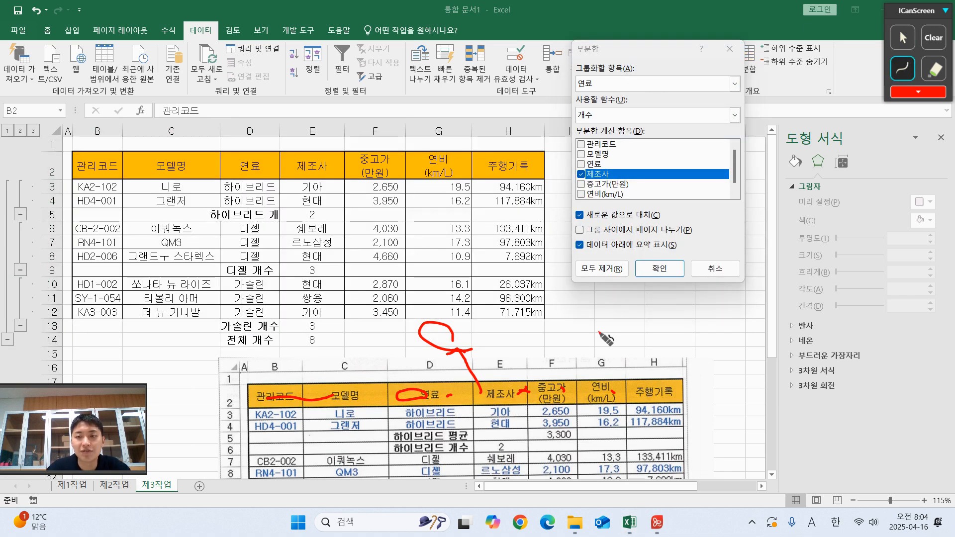
mouse_move(459, 447)
left_mouse_down()
mouse_move(475, 426)
mouse_move(468, 446)
mouse_move(572, 434)
mouse_move(550, 436)
left_mouse_up()
left_click(899, 38)
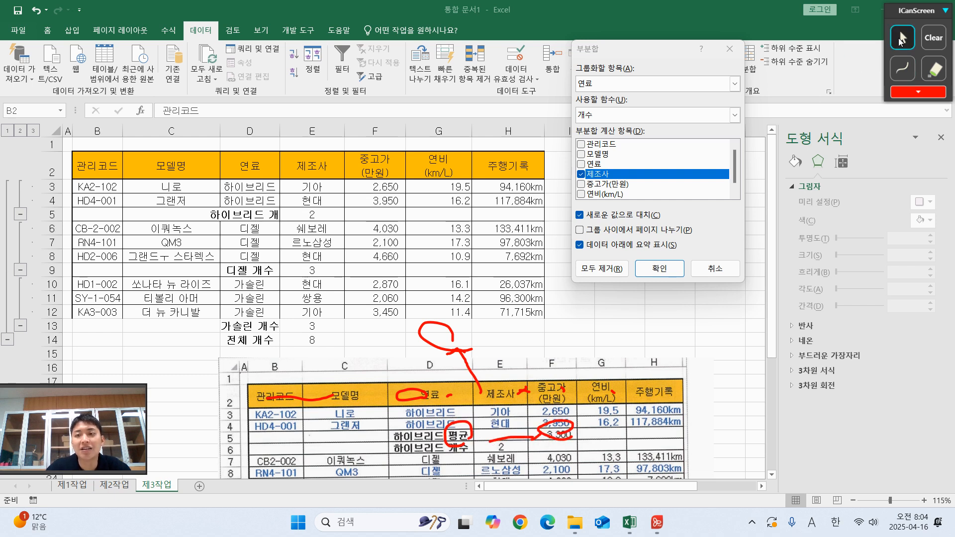
left_click(735, 115)
left_click(597, 147)
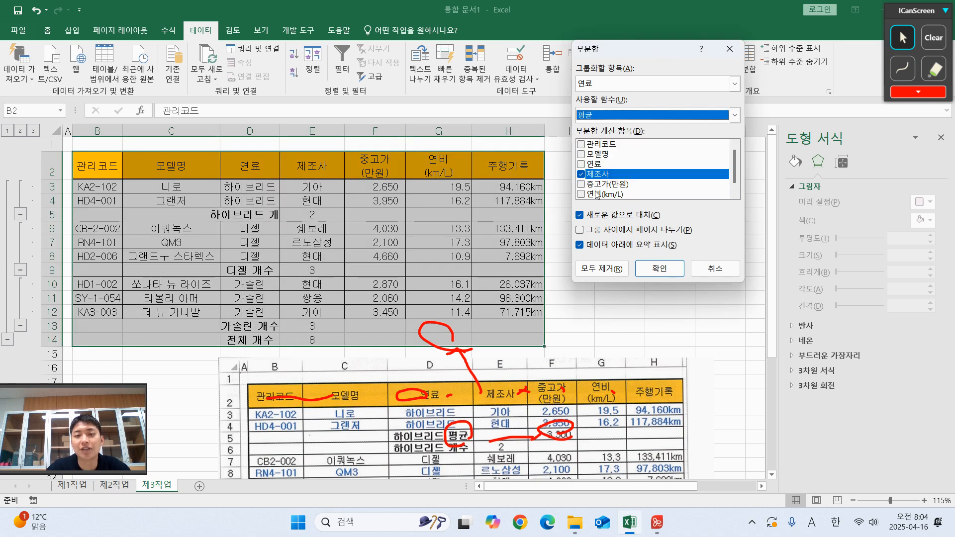
left_click(583, 175)
left_click(586, 185)
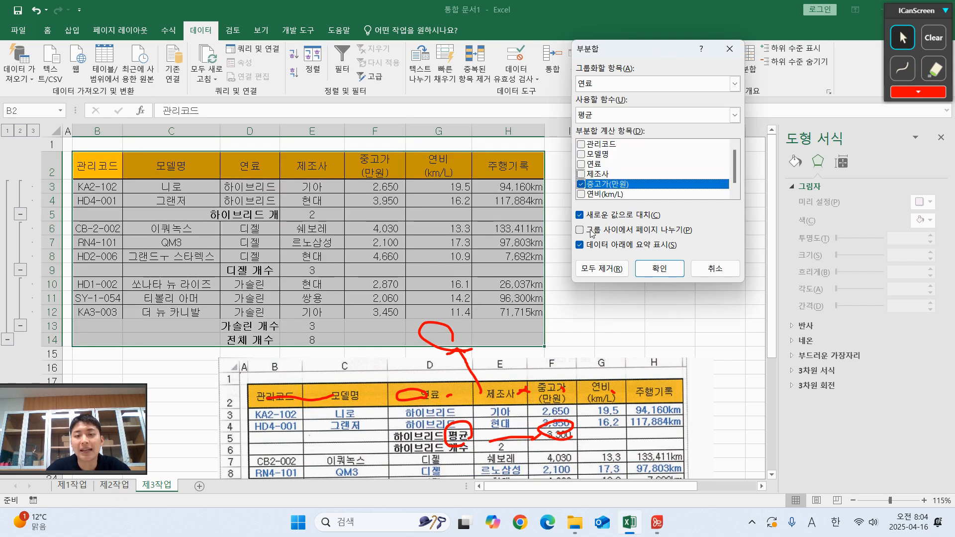
left_click(580, 215)
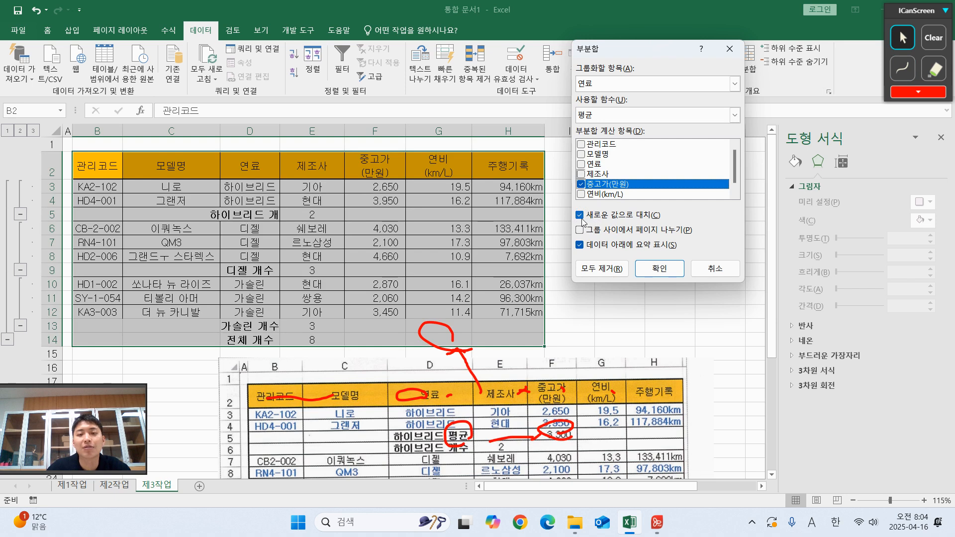
left_click(678, 273)
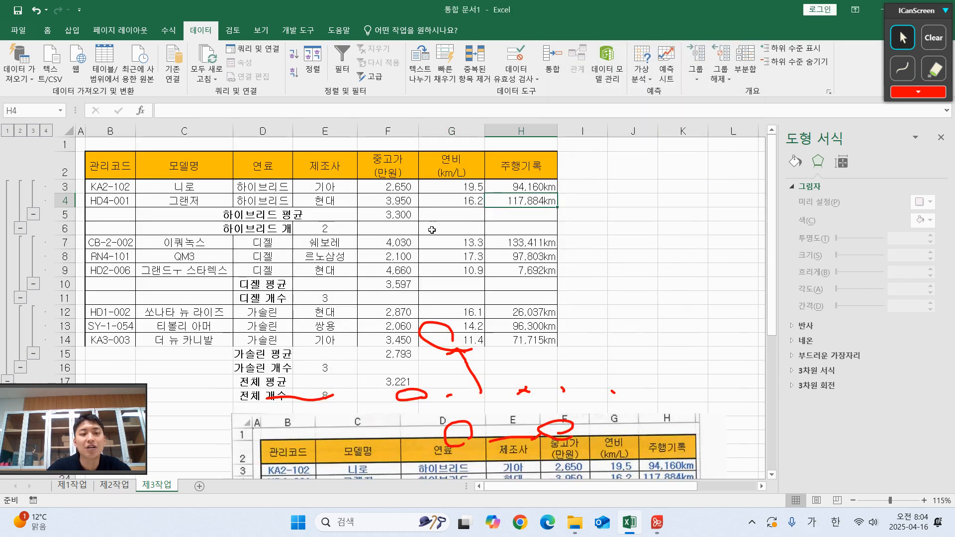
Widen the 연료 column (column D) to fit its subtotal labels
left_click_drag(289, 122, 320, 123)
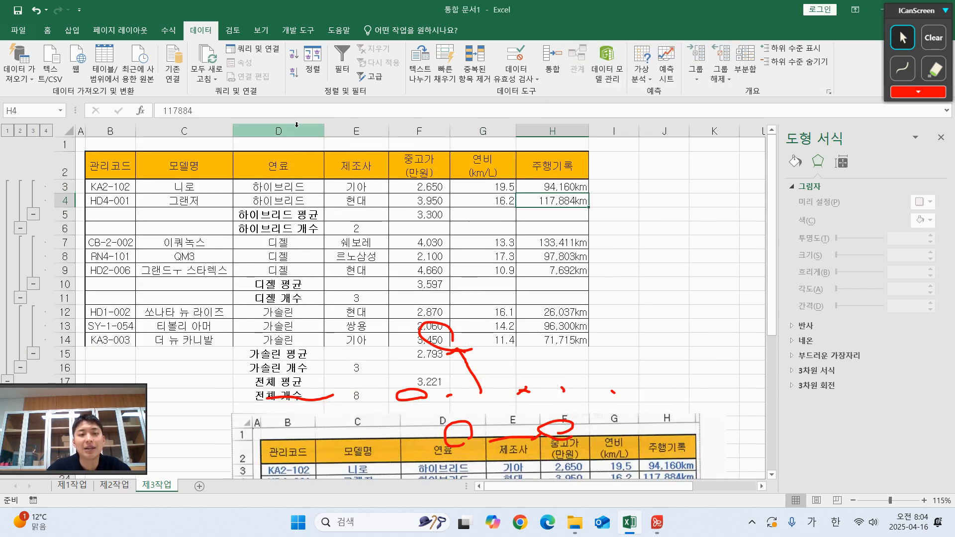
left_click(631, 213)
scroll(631, 213, "down", 1)
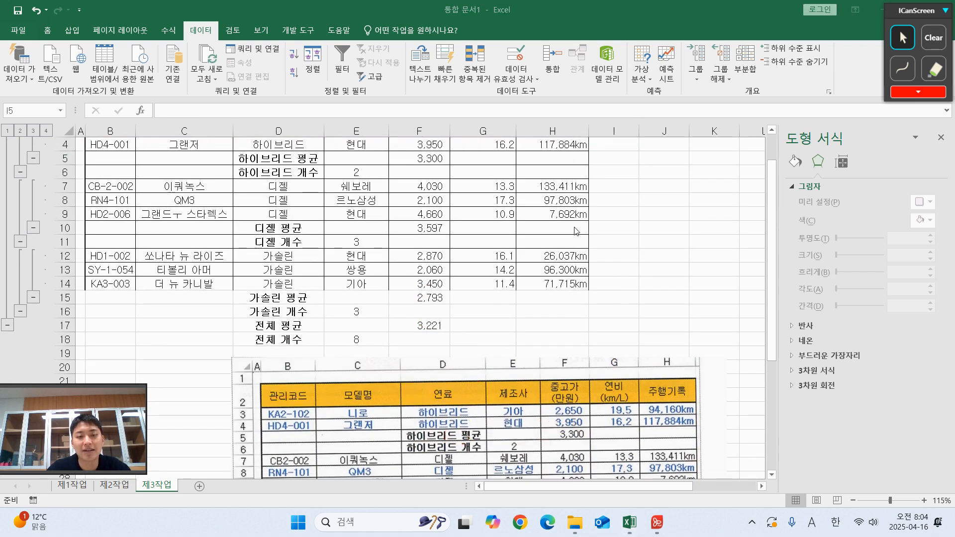
scroll(575, 232, "down", 3)
scroll(422, 173, "up", 4)
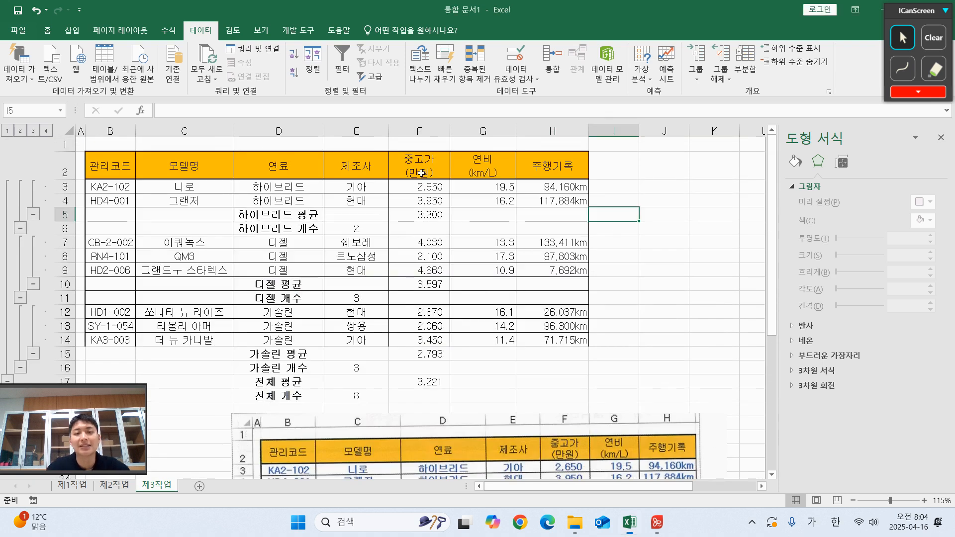
Clear the outline from the subtotaled table on the 제3작업 sheet
left_click(381, 171)
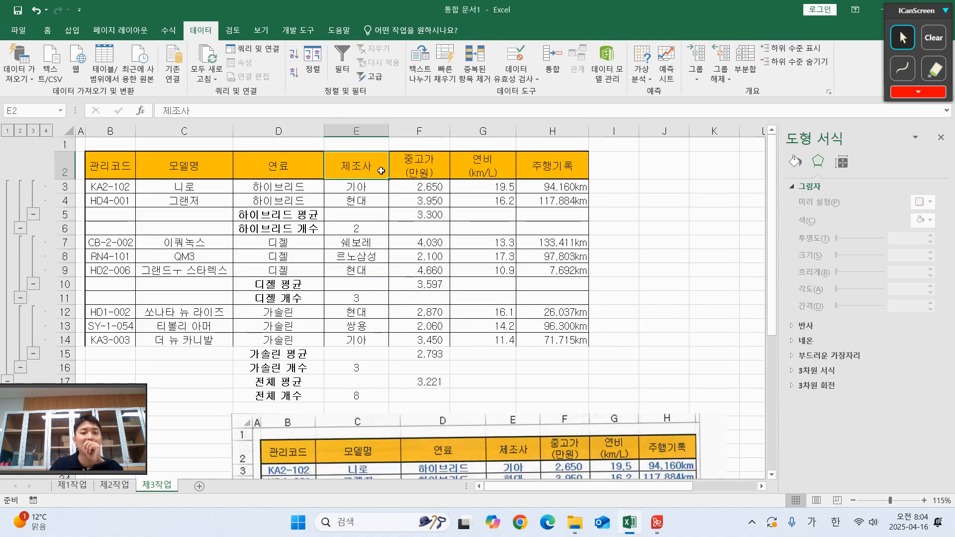
left_click(721, 75)
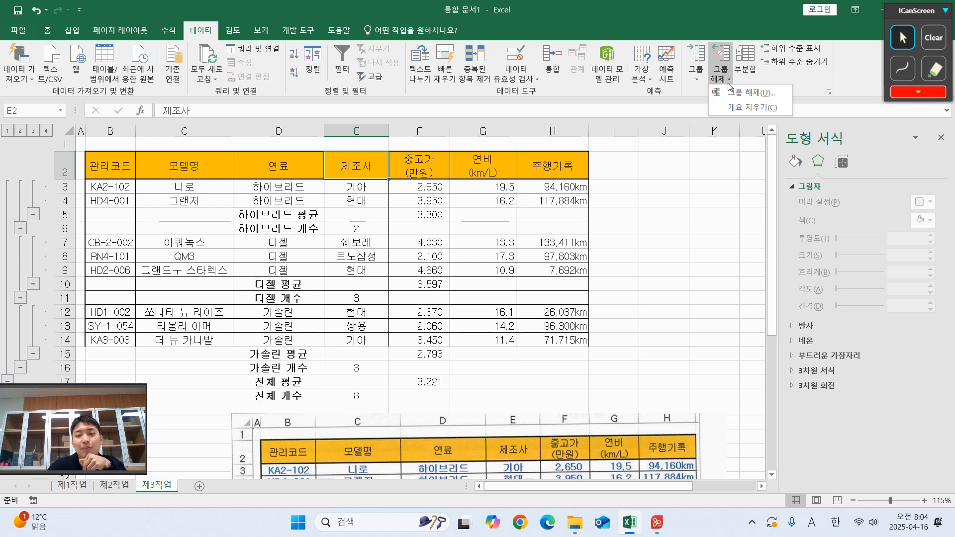
left_click(733, 115)
left_click_drag(599, 214, 639, 210)
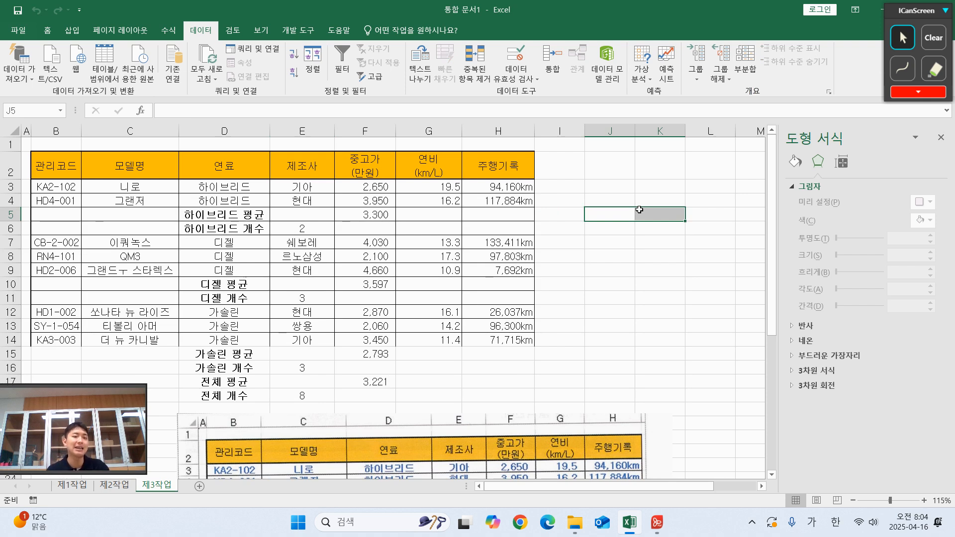
Delete the reference picture of the expected output from the 제3작업 sheet
left_click_drag(467, 450, 433, 207)
key("Delete")
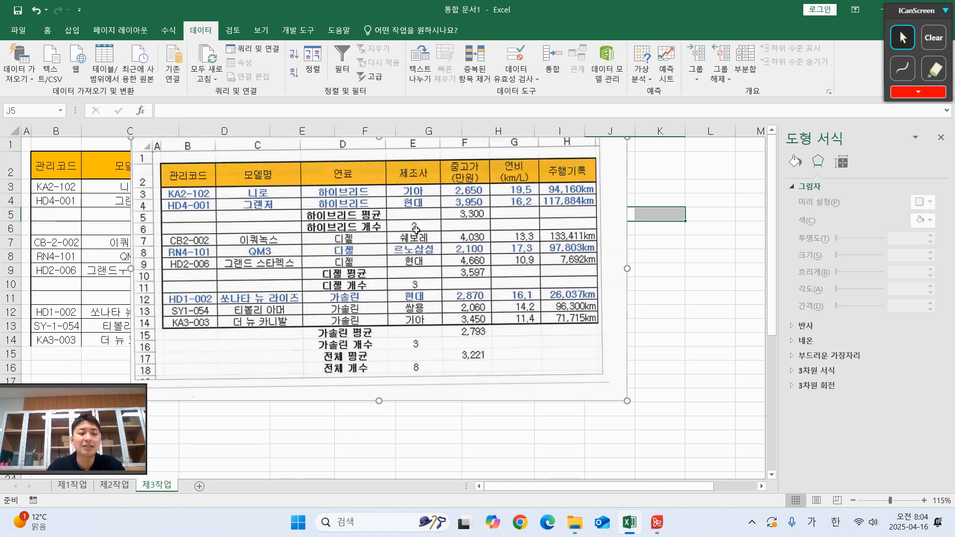
left_click(610, 297)
key("Left")
key("Left")
key("Left")
key("Left")
key("Left")
key("Left")
key("Left")
key("Left")
key("Left")
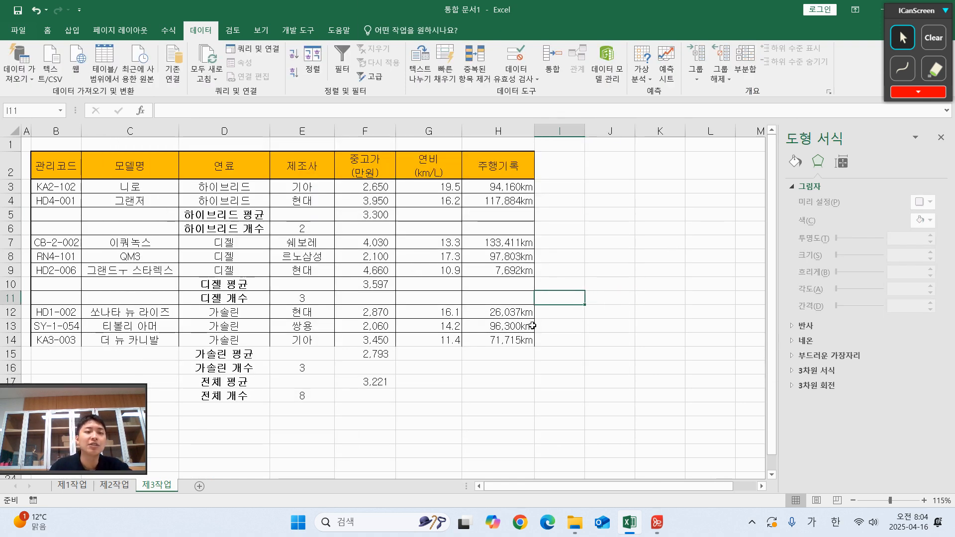
Look through the exam PDF behind the workbook for the task instructions, then return to the full-size workbook
double_click(562, 9)
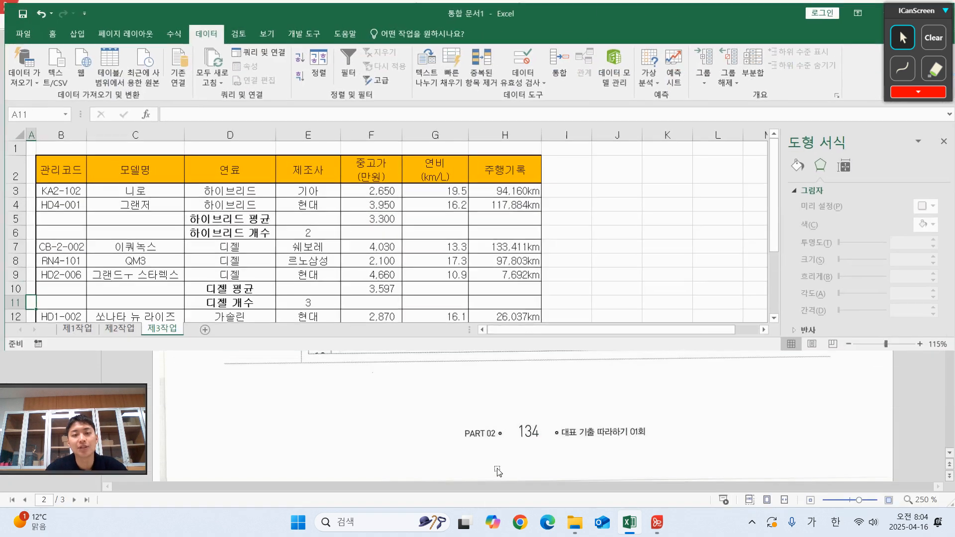
scroll(503, 418, "up", 5)
scroll(503, 428, "down", 10)
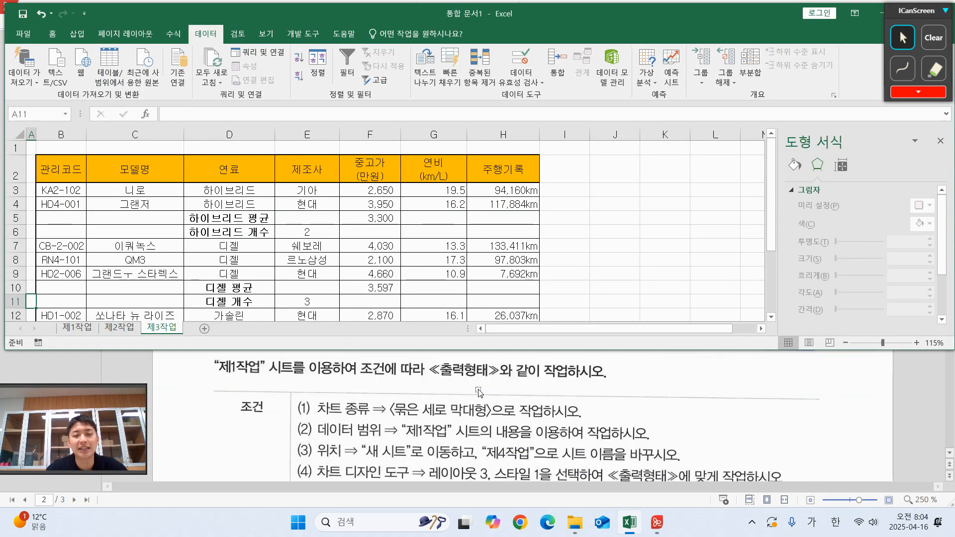
scroll(474, 396, "up", 10)
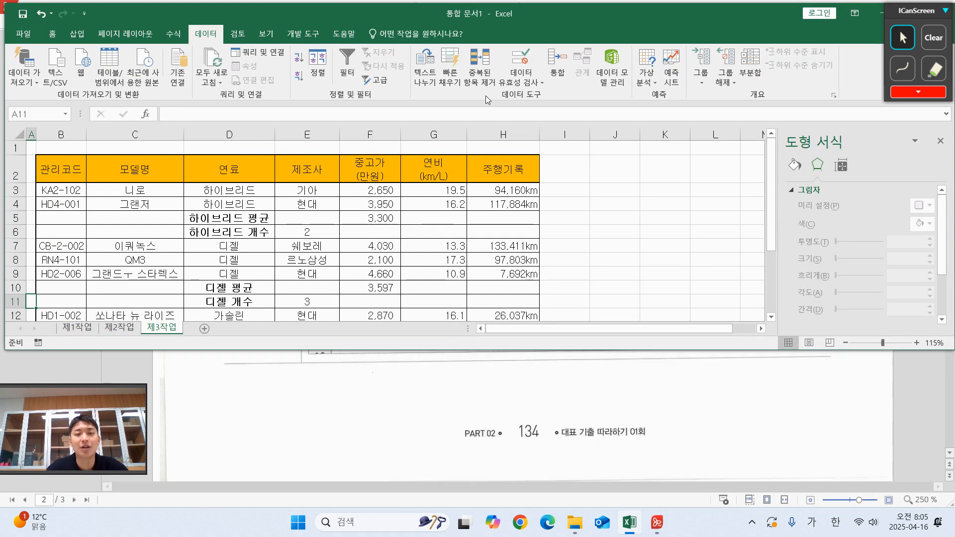
double_click(477, 7)
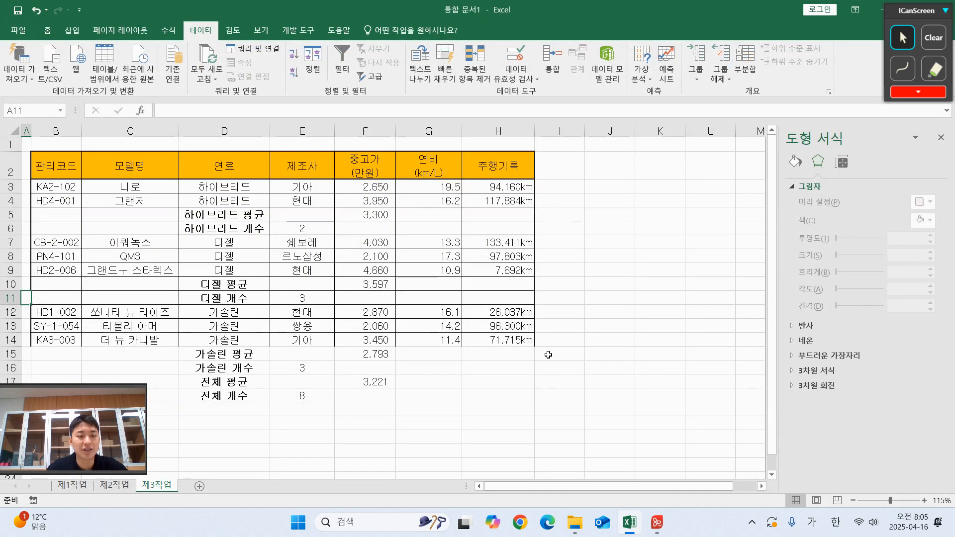
left_click(548, 354)
left_click(113, 487)
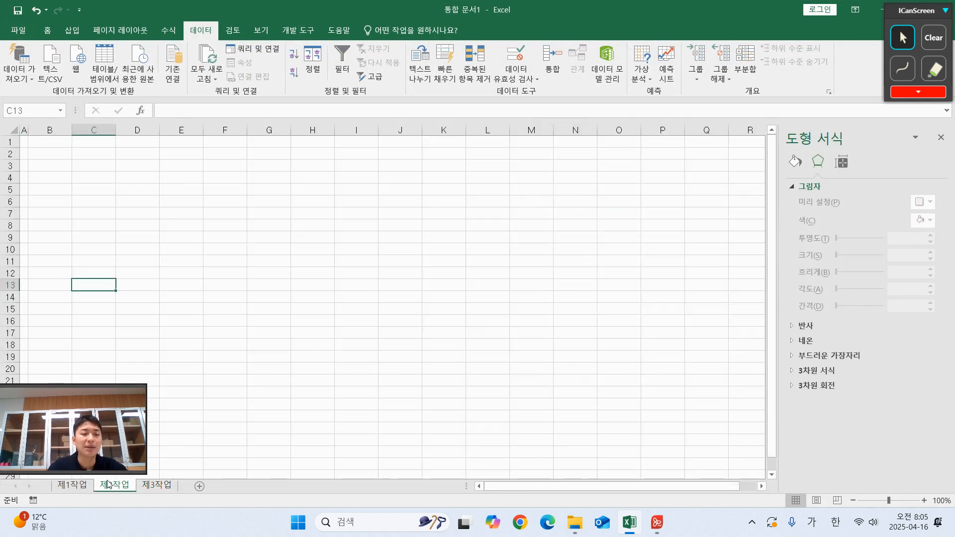
left_click(64, 164)
left_click(64, 152)
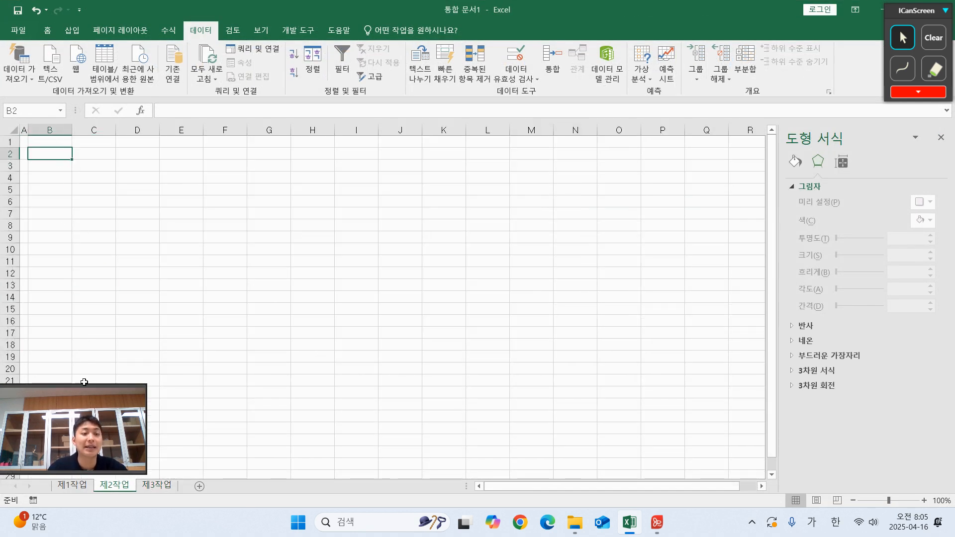
Create a PivotTable from B4:H12 of the 제1작업 sheet, placed at cell B2 of the existing 제2작업 sheet
left_click(74, 486)
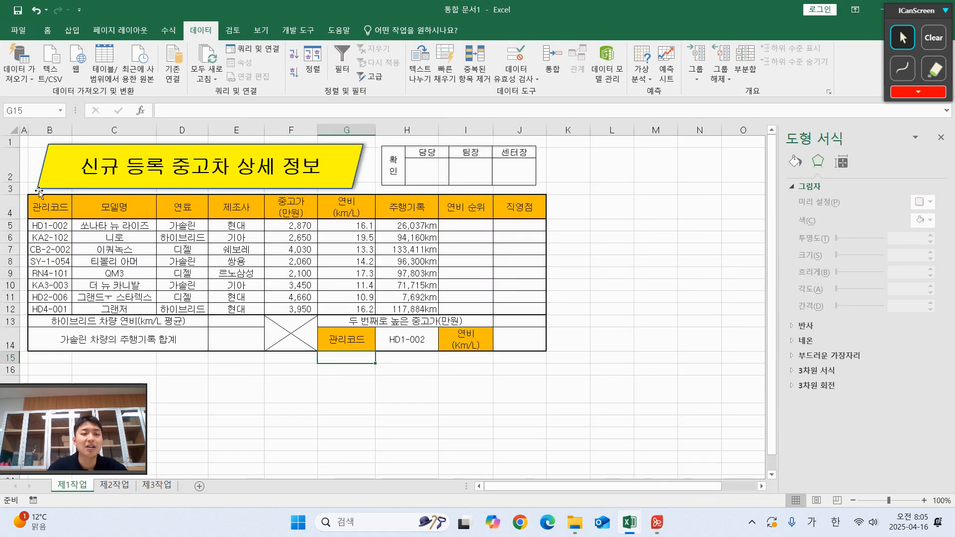
left_click_drag(54, 203, 432, 309)
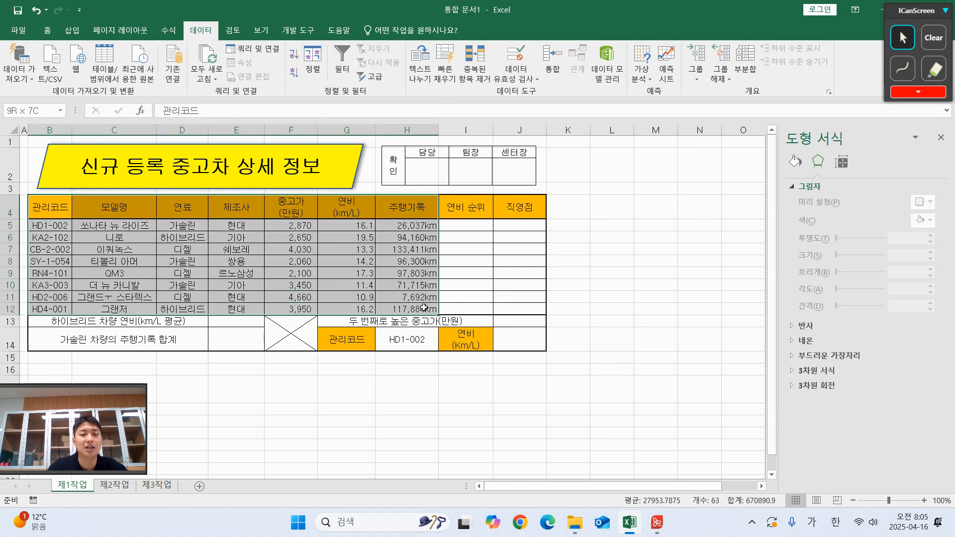
left_click(73, 30)
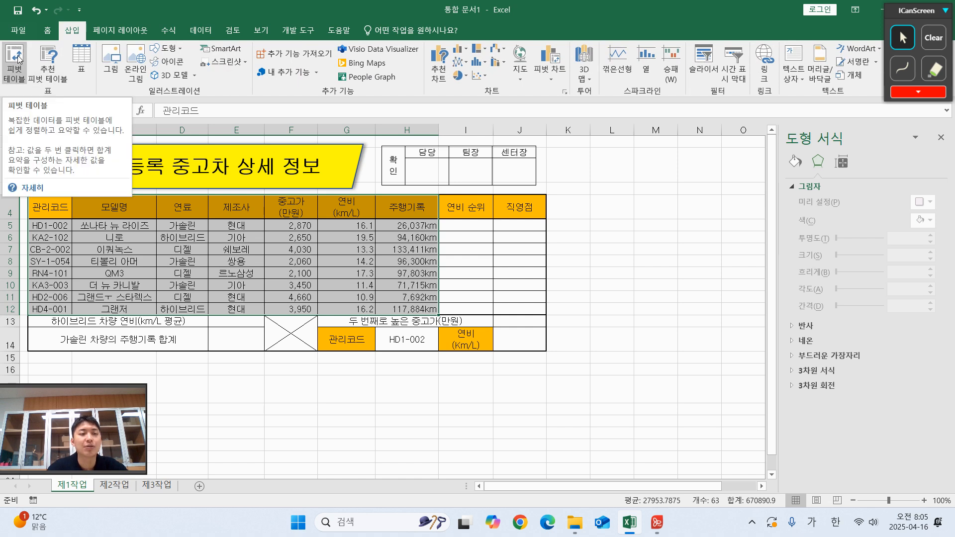
left_click(19, 58)
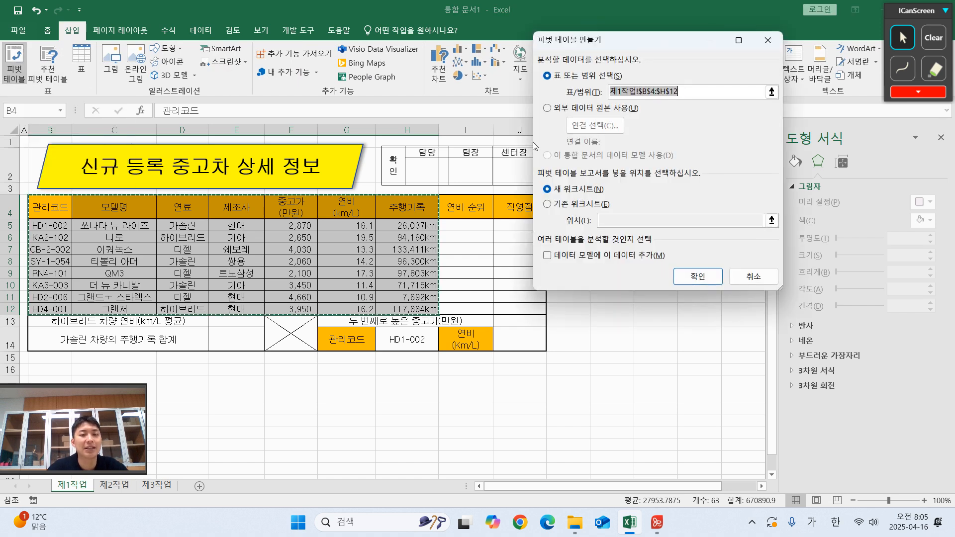
left_click(903, 68)
mouse_move(533, 197)
left_mouse_down()
mouse_move(551, 210)
mouse_move(589, 149)
left_mouse_up()
left_click(903, 38)
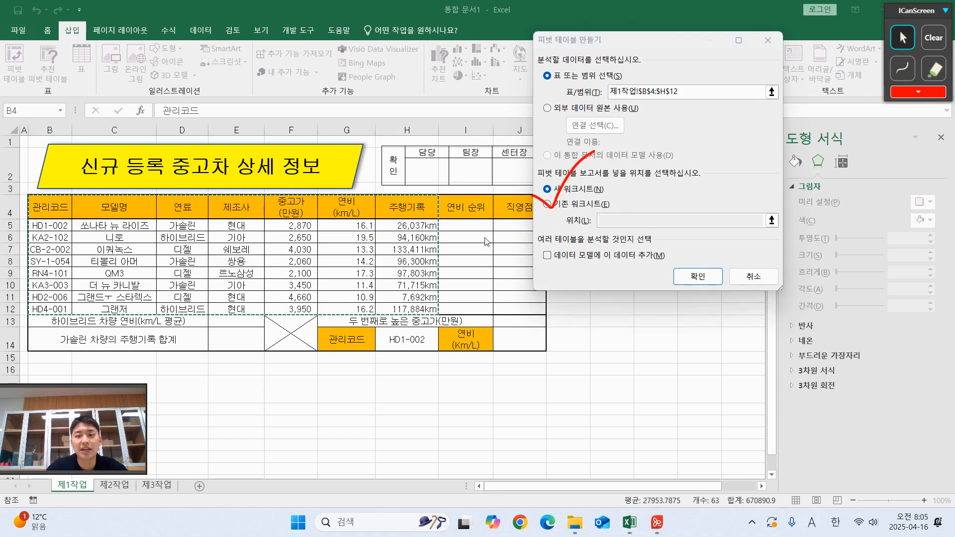
left_click(548, 204)
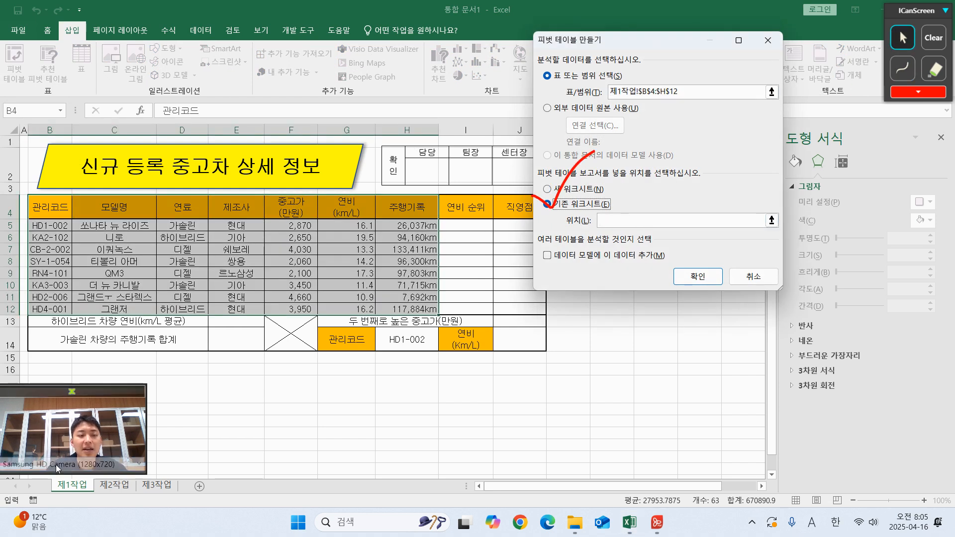
left_click(116, 486)
left_click(48, 153)
left_click(698, 276)
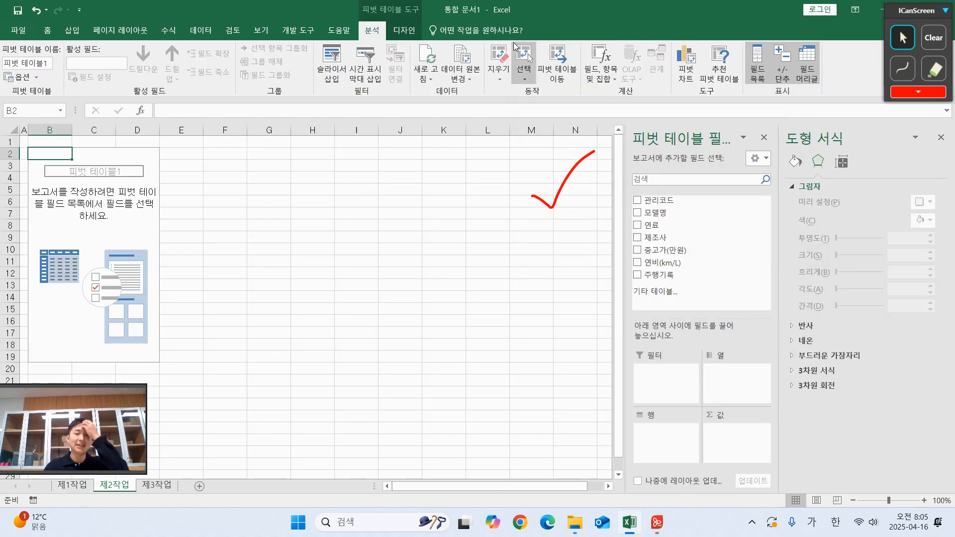
left_click_drag(905, 4, 902, 25)
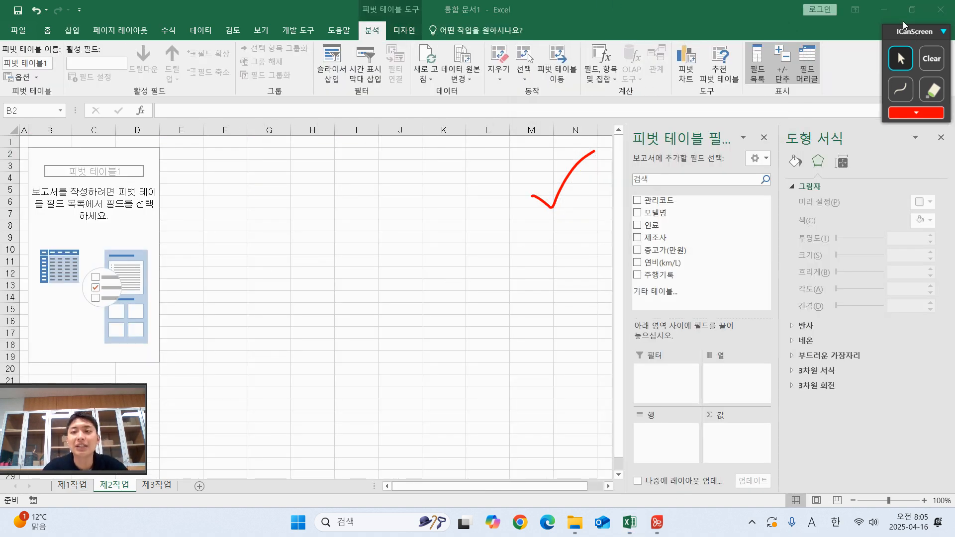
left_click(882, 9)
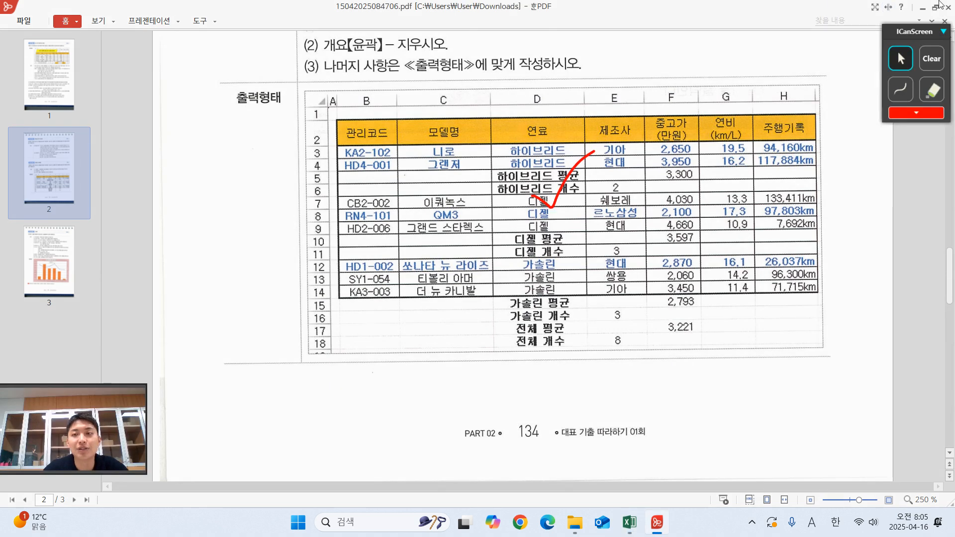
left_click(924, 7)
left_click(119, 155)
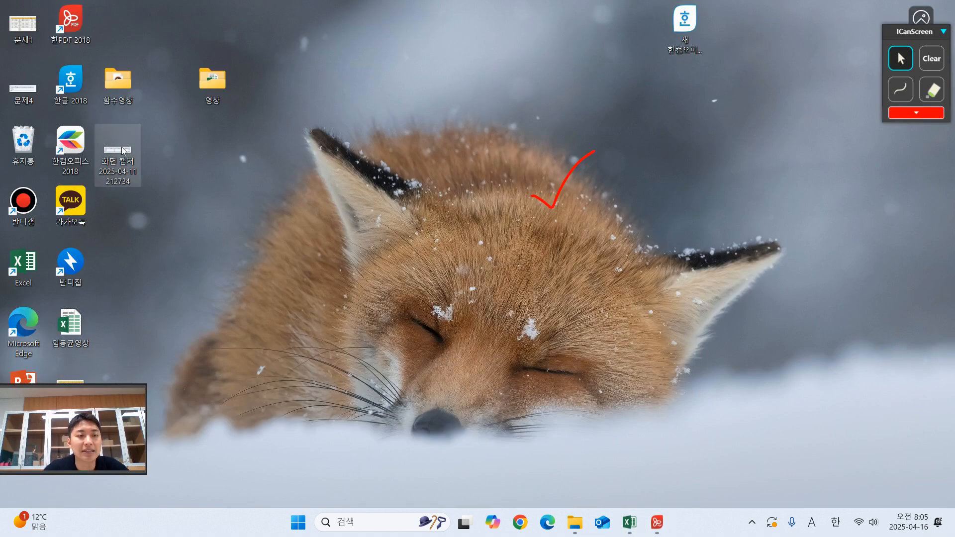
left_click(324, 195)
key("alt+Tab")
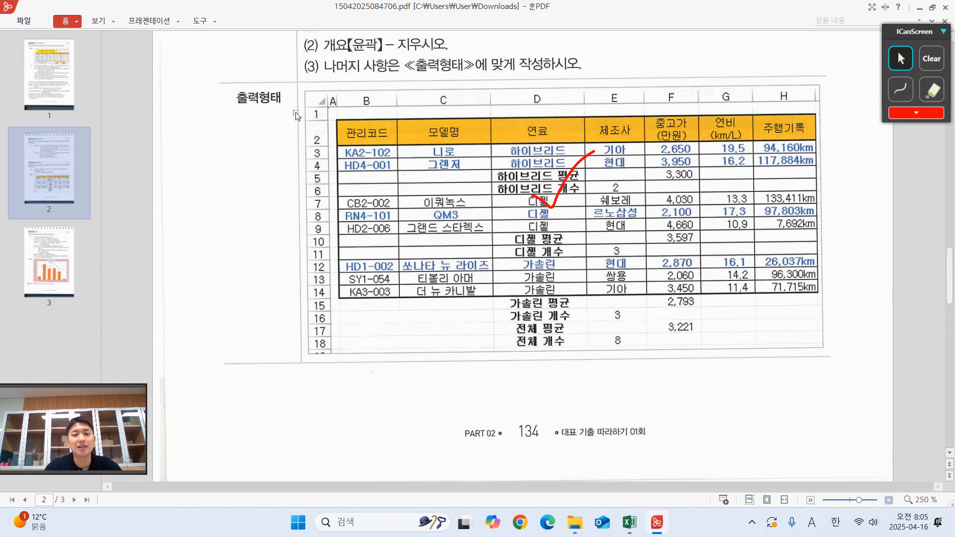
key("alt+Tab")
key("Tab")
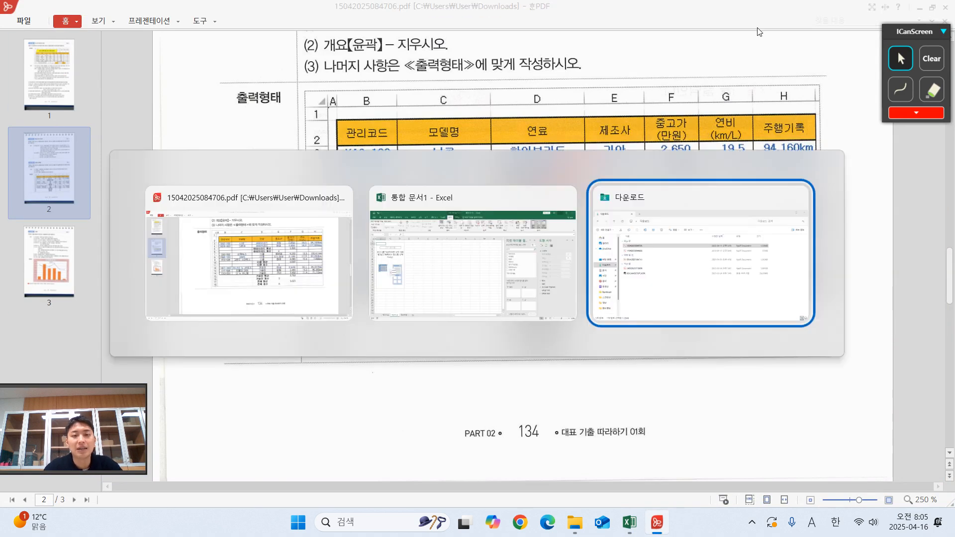
key("alt+shift+Tab")
left_click(308, 298)
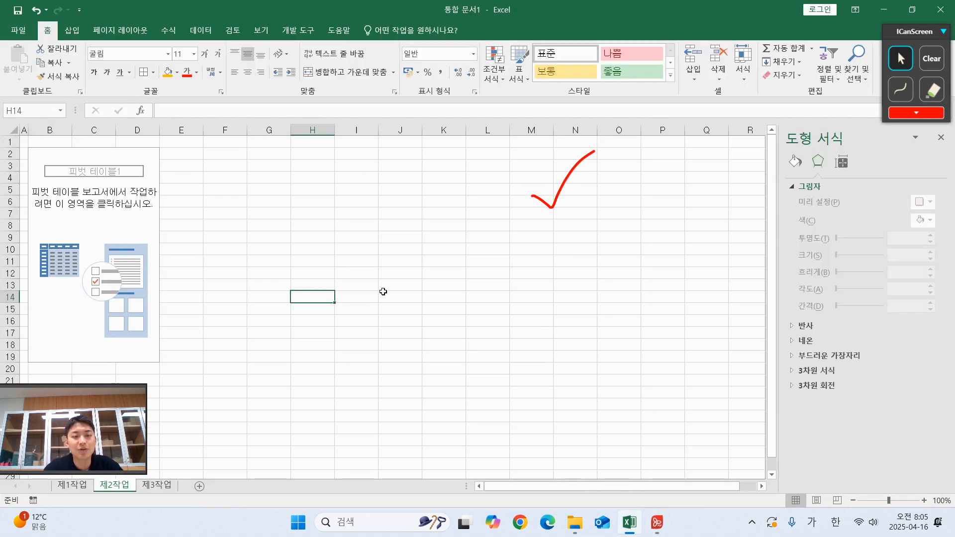
key("alt+Tab")
key("alt+Tab")
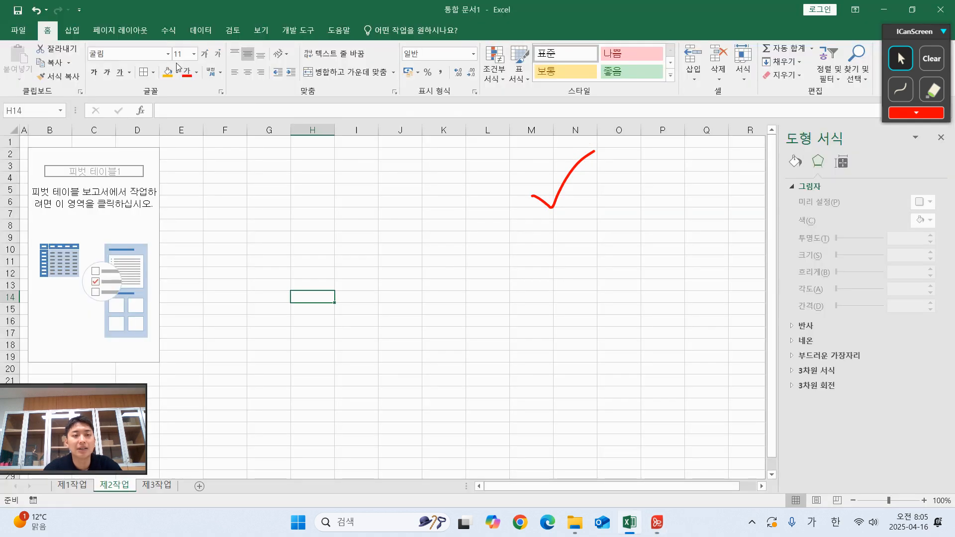
left_click(73, 30)
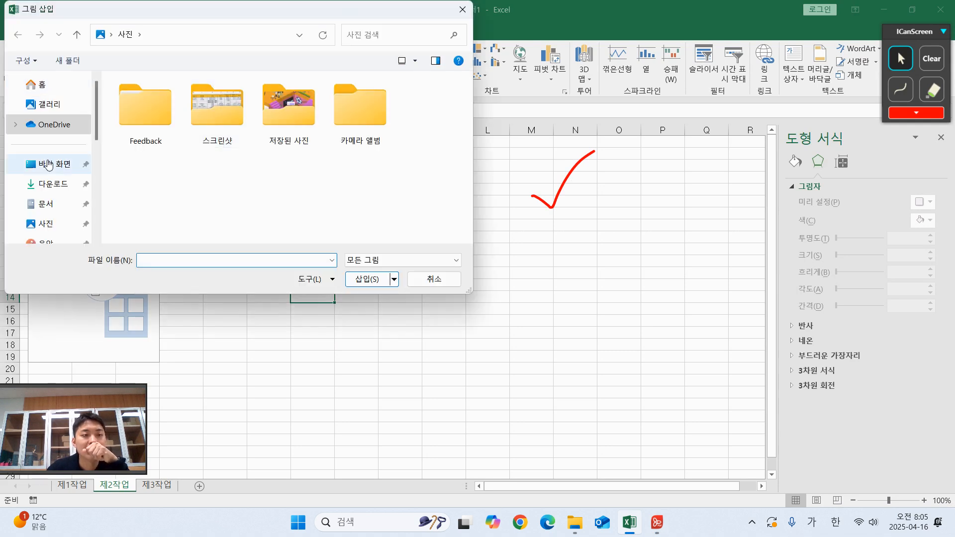
left_click(45, 166)
double_click(217, 194)
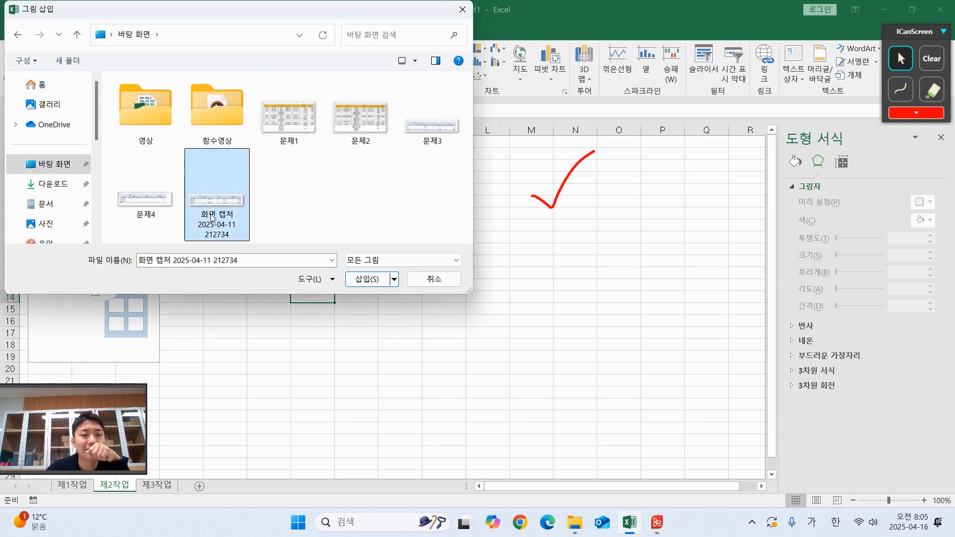
Move the reference picture clear of the empty PivotTable, close the picture formatting settings and select the PivotTable
left_click_drag(375, 306, 244, 348)
scroll(255, 303, "down", 3)
left_click_drag(274, 279, 175, 343)
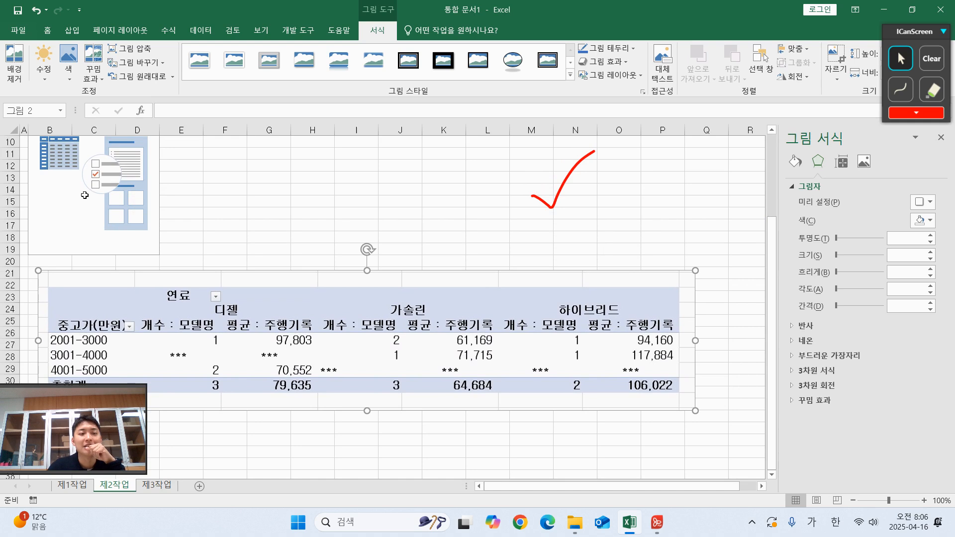
left_click(85, 194)
left_click_drag(345, 329, 543, 326)
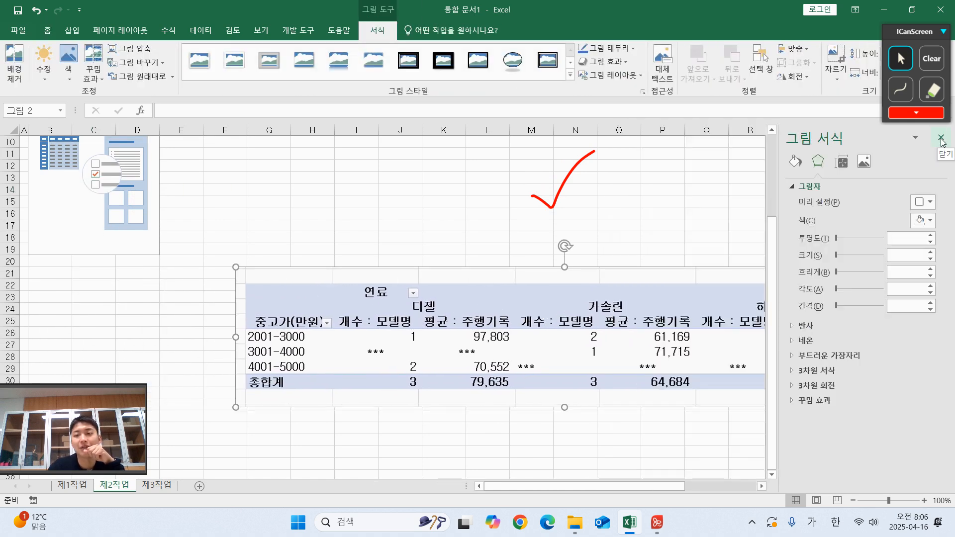
left_click(941, 138)
left_click_drag(251, 277, 298, 276)
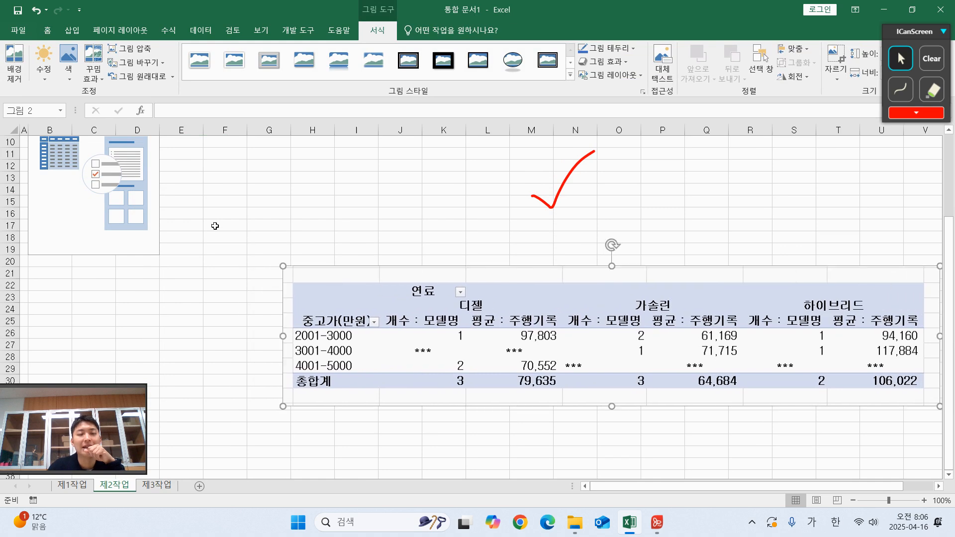
left_click(124, 191)
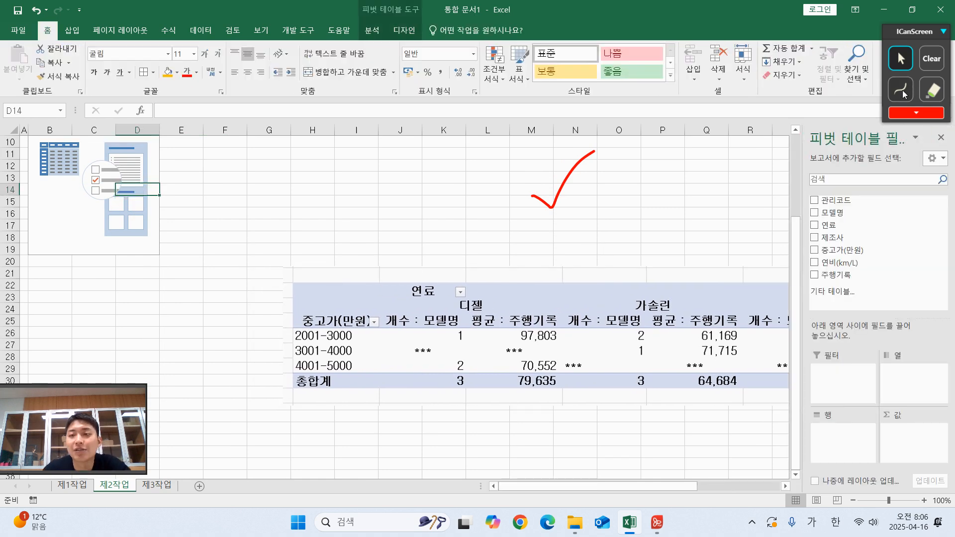
Draw a pen cross over the four PivotTable field areas and number the quadrants 1 to 4
left_click(902, 89)
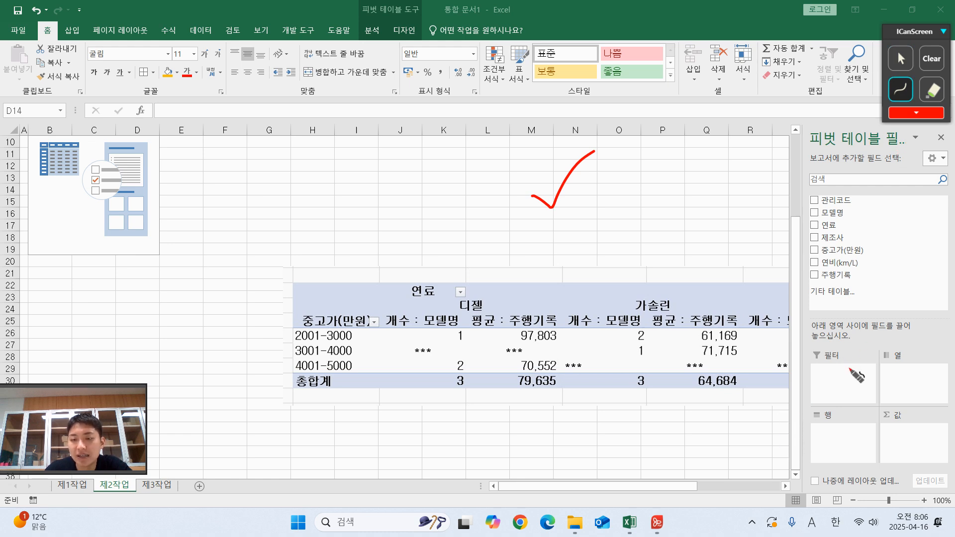
left_click_drag(780, 415, 953, 416)
left_click_drag(879, 322, 899, 513)
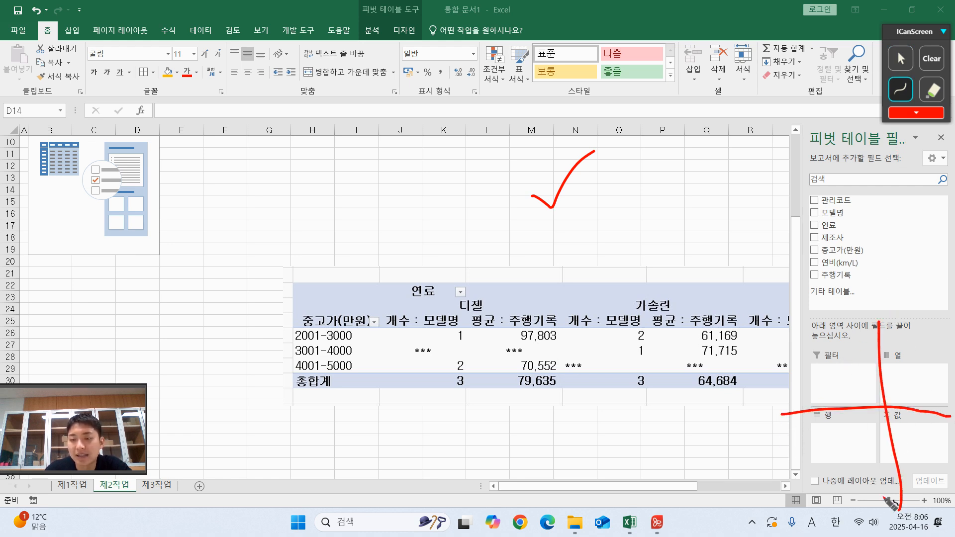
mouse_move(844, 351)
left_mouse_down()
mouse_move(853, 376)
mouse_move(916, 342)
mouse_move(924, 368)
left_mouse_up()
mouse_move(833, 442)
left_mouse_down()
mouse_move(841, 435)
mouse_move(826, 457)
left_mouse_up()
mouse_move(915, 432)
left_mouse_down()
mouse_move(938, 442)
mouse_move(934, 466)
left_mouse_up()
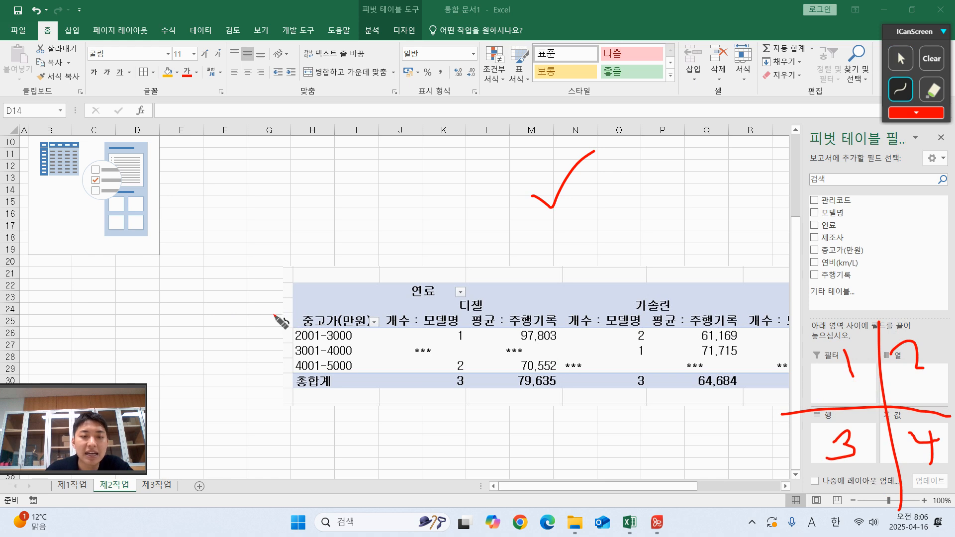
Split the reference table into quadrants with the pen, cross out the empty one, and circle 연료, 중고가(만원), 모델명 and 주행기록
left_click_drag(258, 310, 592, 314)
left_click_drag(370, 217, 383, 427)
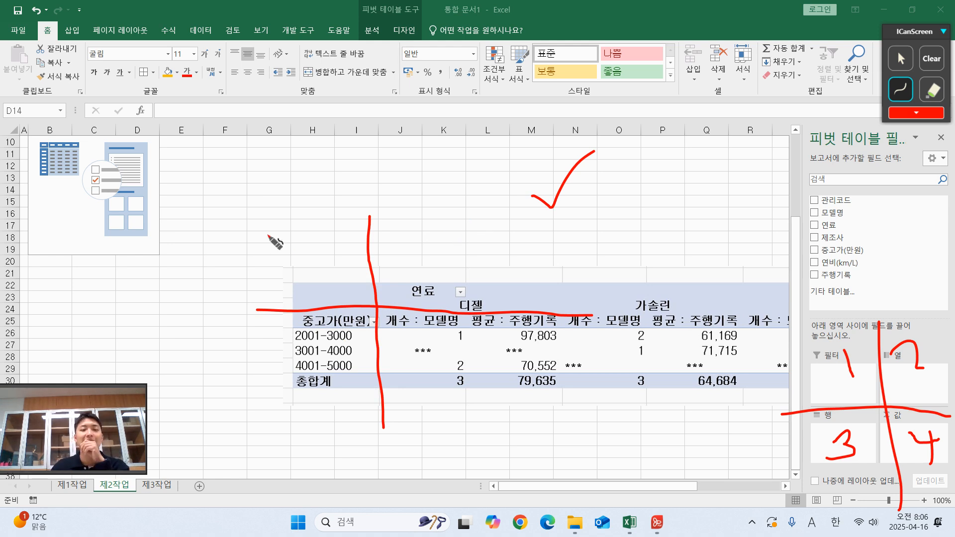
left_click_drag(334, 226, 290, 288)
left_click_drag(281, 237, 336, 287)
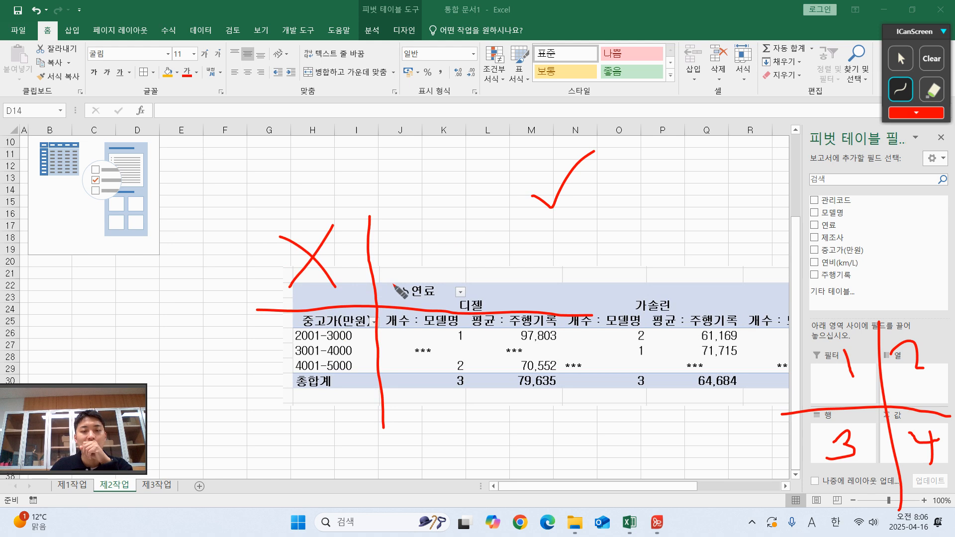
mouse_move(433, 308)
left_mouse_down()
mouse_move(393, 299)
mouse_move(432, 311)
left_mouse_up()
mouse_move(333, 328)
left_mouse_down()
mouse_move(324, 348)
mouse_move(344, 305)
mouse_move(318, 351)
left_mouse_up()
mouse_move(455, 341)
left_mouse_down()
mouse_move(420, 331)
mouse_move(462, 347)
left_mouse_up()
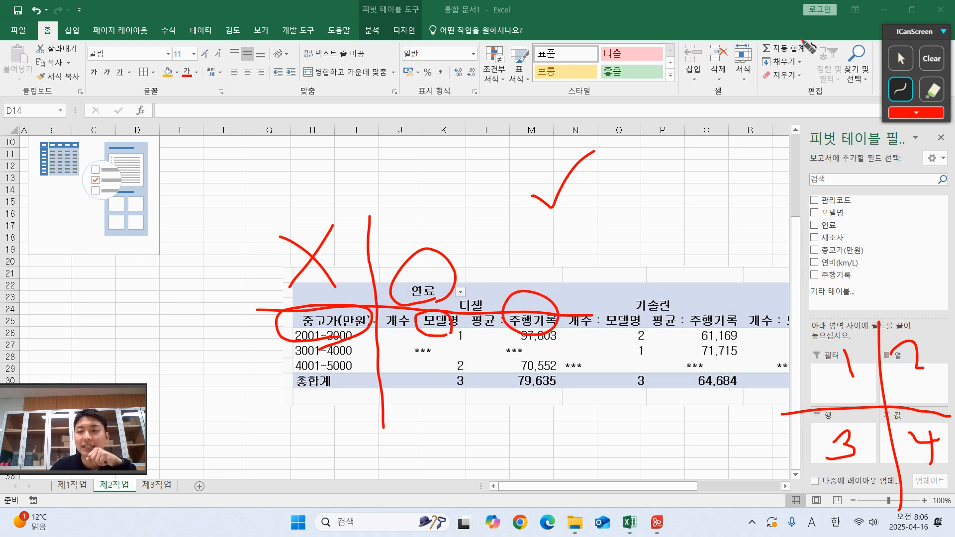
left_click(900, 59)
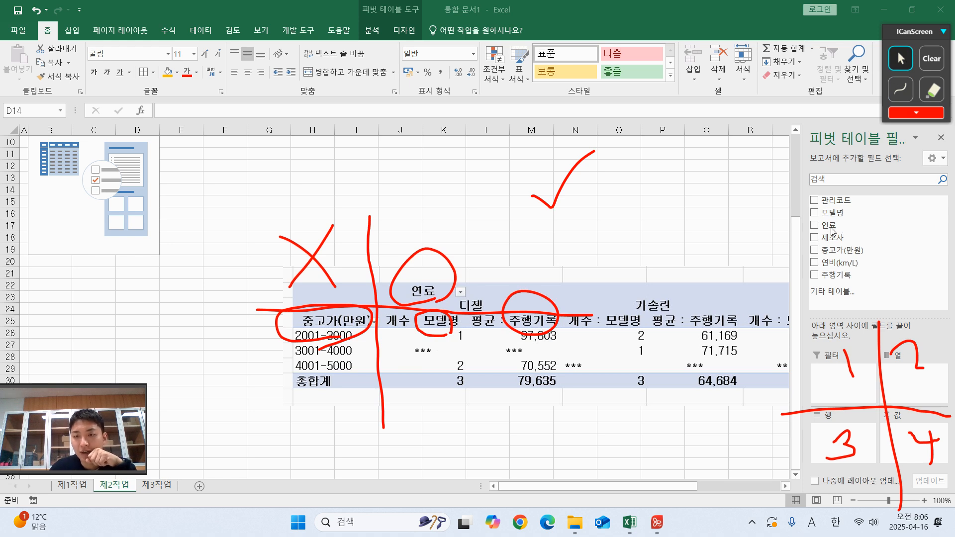
Lay out the PivotTable with 연료 as columns, 중고가(만원) as rows, and 모델명 and 주행기록 as values
left_click_drag(831, 228, 916, 374)
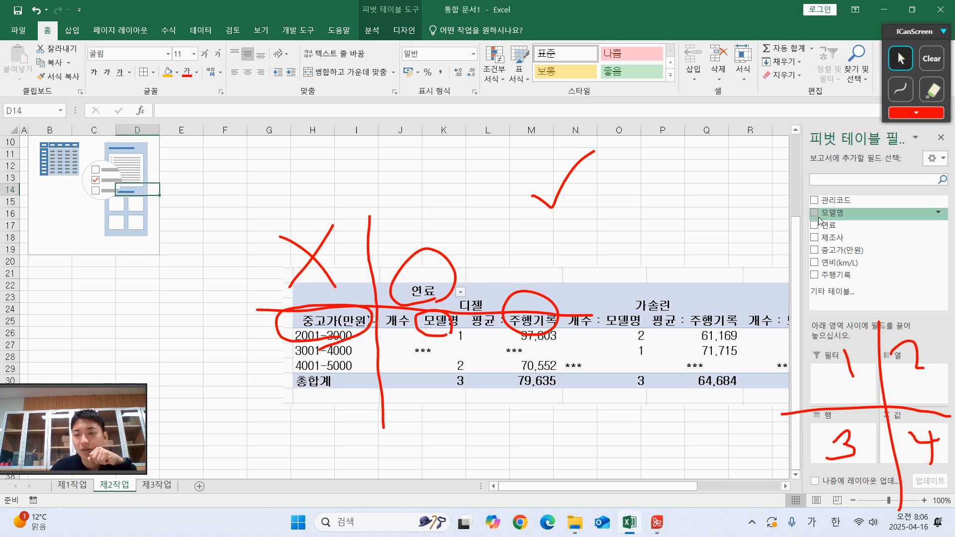
left_click_drag(828, 229, 910, 379)
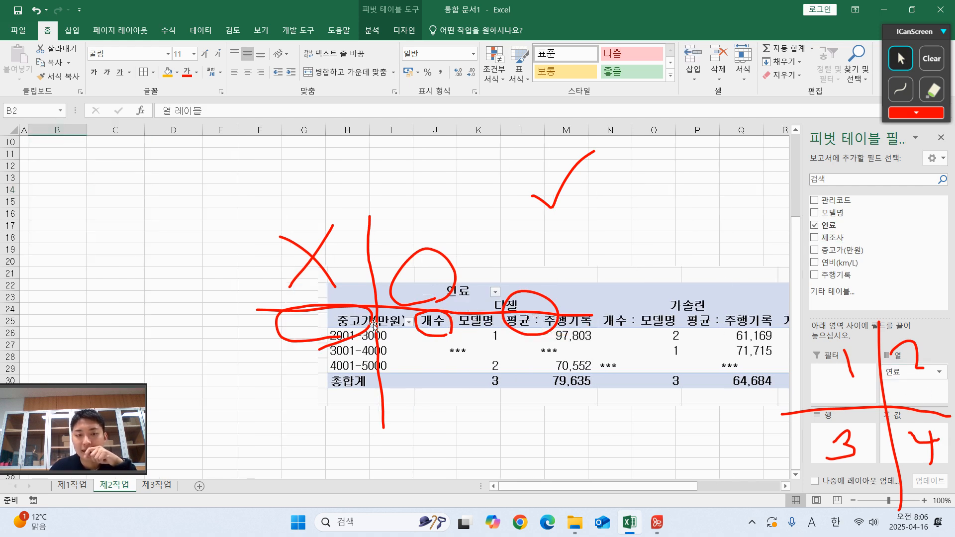
left_click_drag(841, 249, 841, 437)
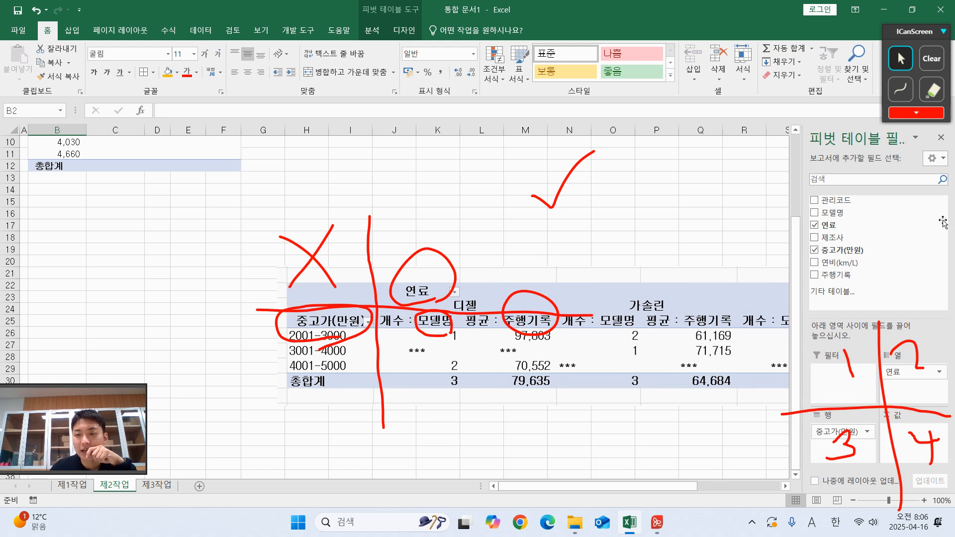
left_click_drag(845, 214, 915, 434)
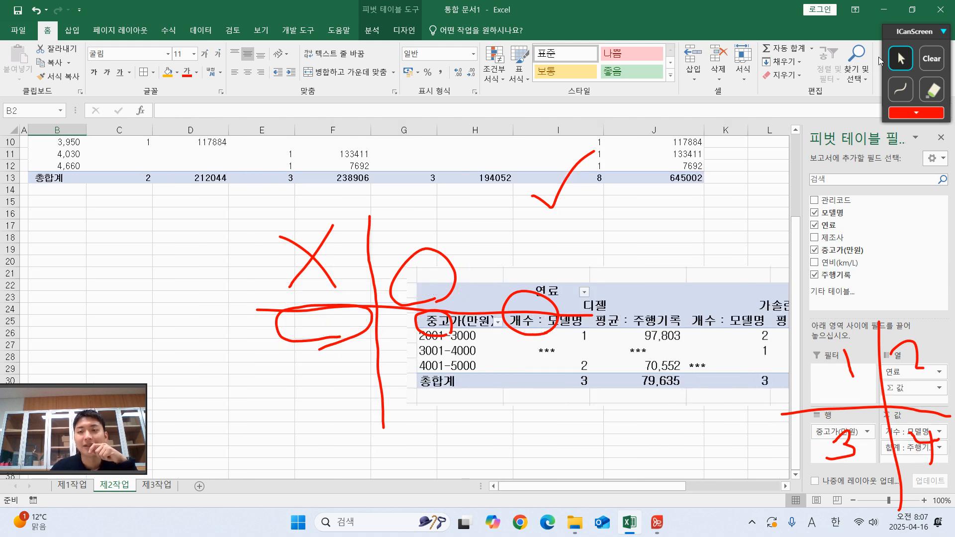
Clear the pen marks and place the reference picture just below the filled PivotTable
left_click(932, 59)
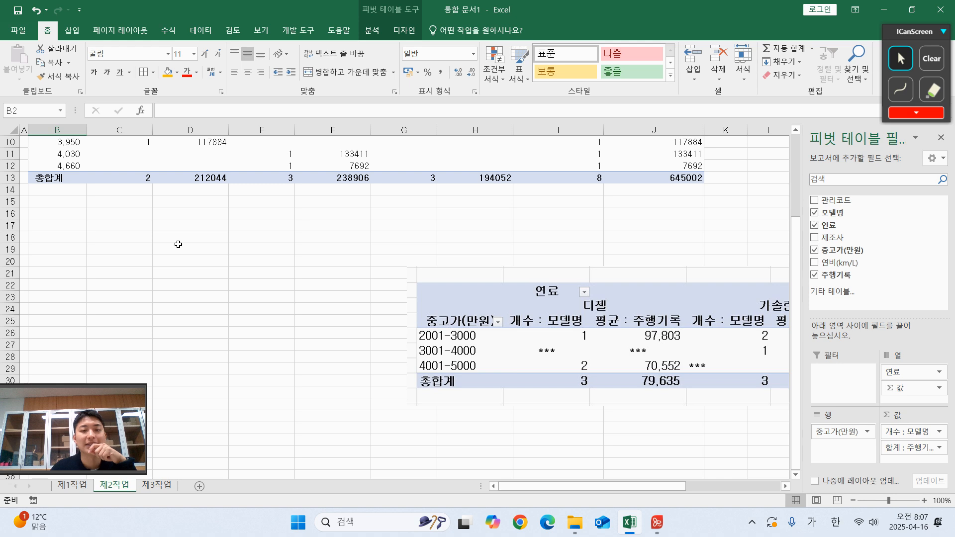
left_click_drag(488, 295, 101, 232)
scroll(174, 232, "up", 3)
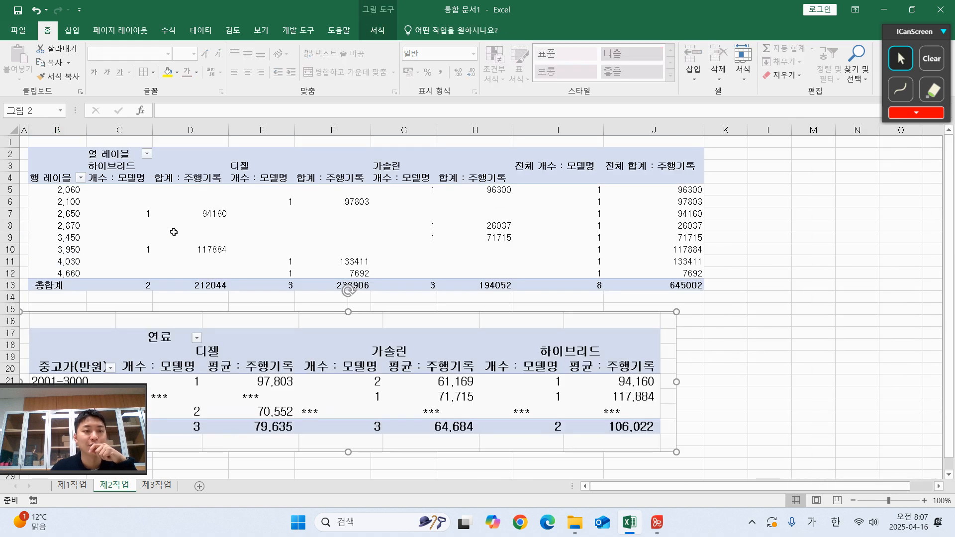
left_click_drag(214, 343, 358, 314)
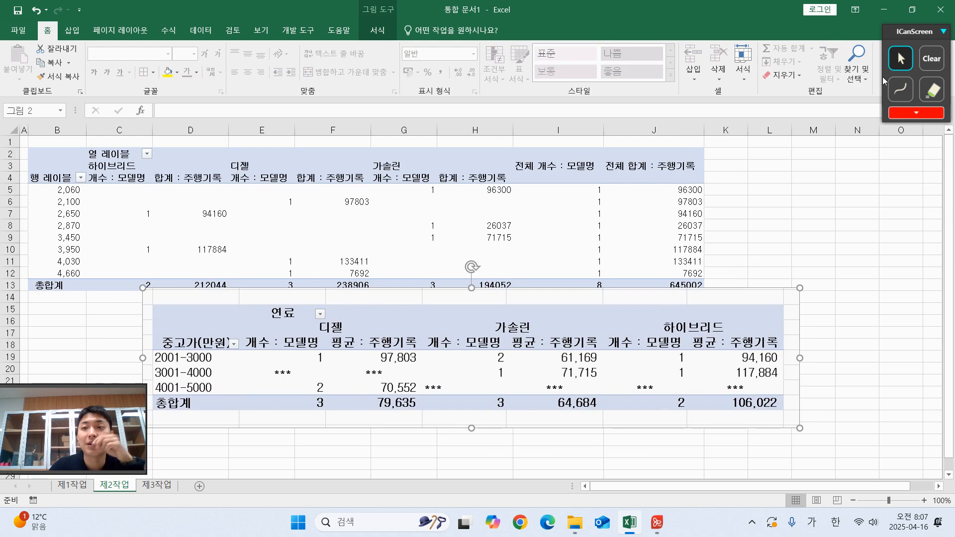
Circle the 모델명 and 주행기록 value headers in the reference picture and PivotTable for comparison, and clear the marks
left_click(900, 89)
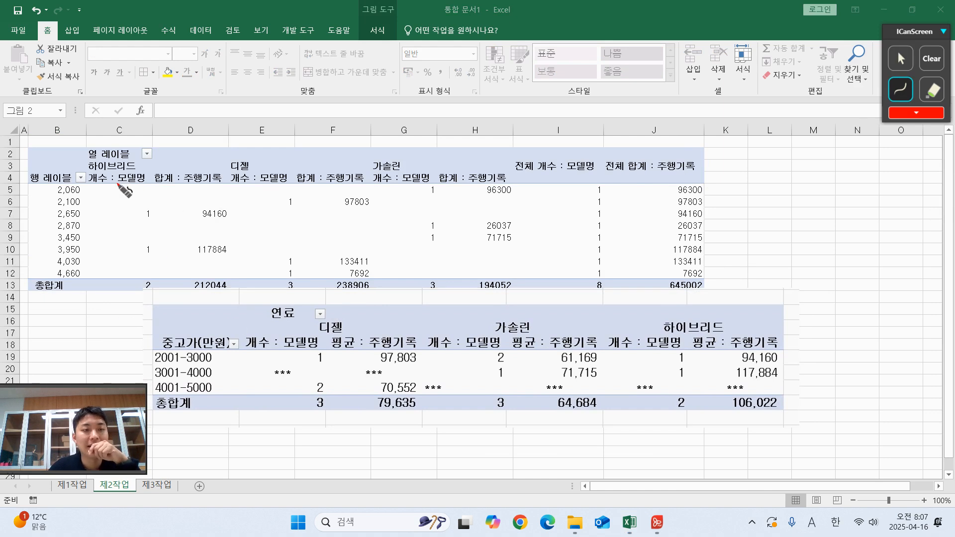
mouse_move(293, 351)
left_mouse_down()
mouse_move(316, 323)
mouse_move(284, 352)
left_mouse_up()
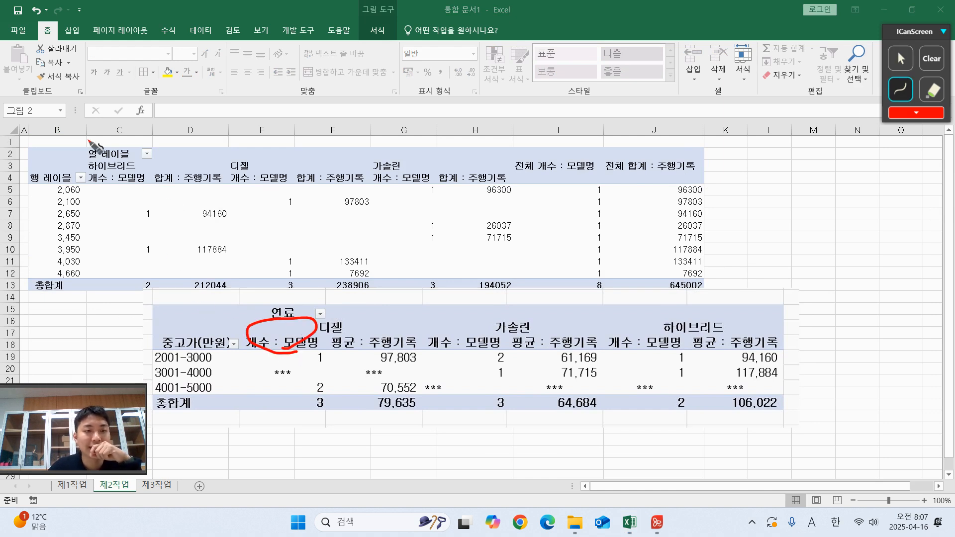
left_click_drag(115, 183, 131, 187)
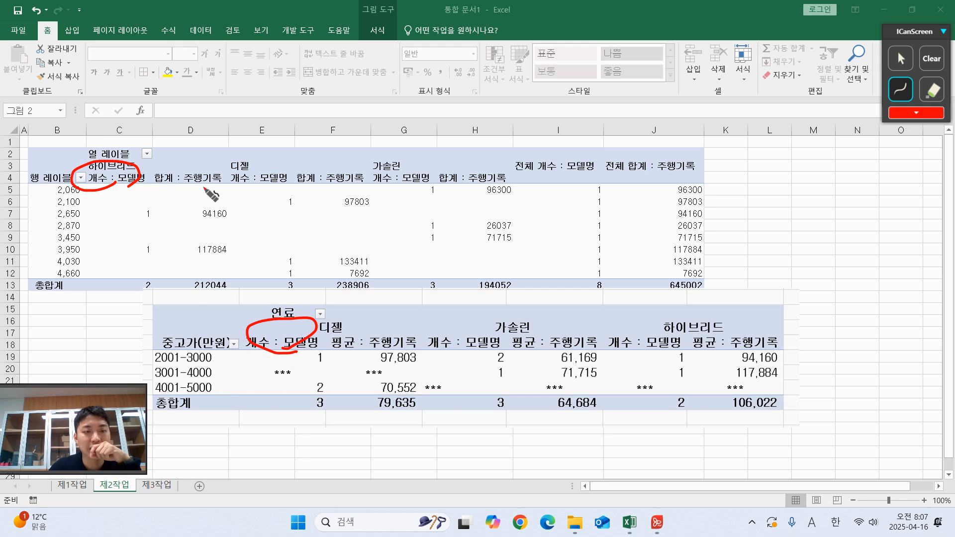
mouse_move(356, 358)
left_mouse_down()
mouse_move(385, 321)
mouse_move(400, 360)
left_mouse_up()
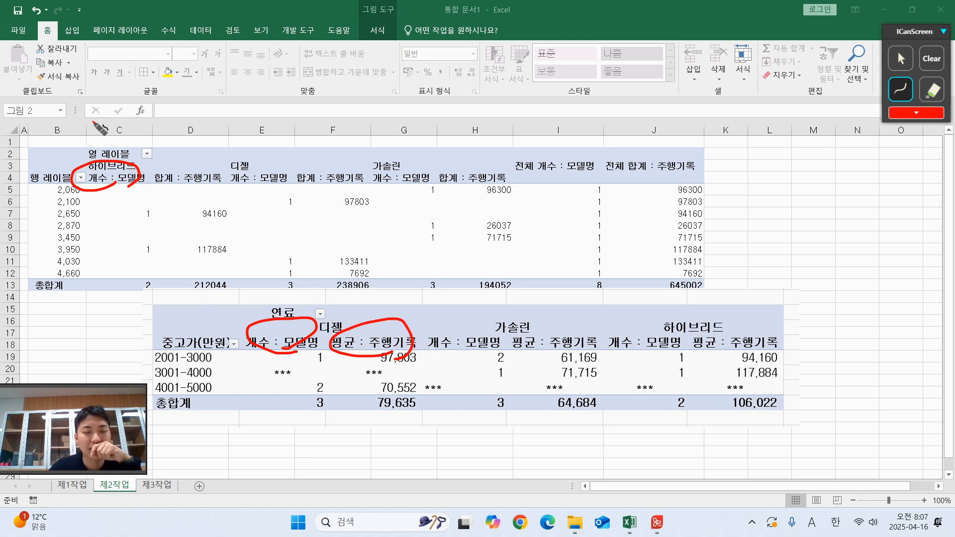
mouse_move(221, 196)
left_mouse_down()
mouse_move(241, 192)
mouse_move(230, 197)
left_mouse_up()
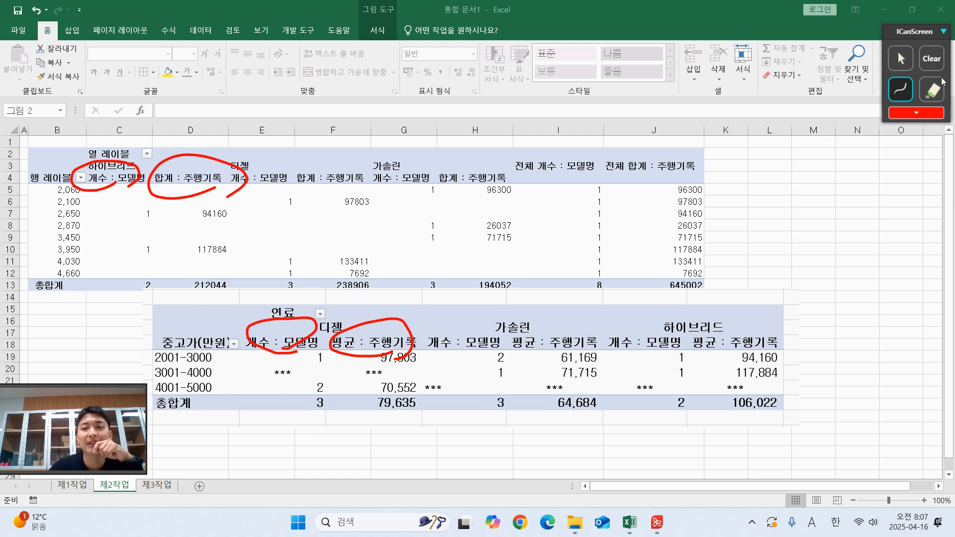
left_click(932, 58)
left_click(901, 58)
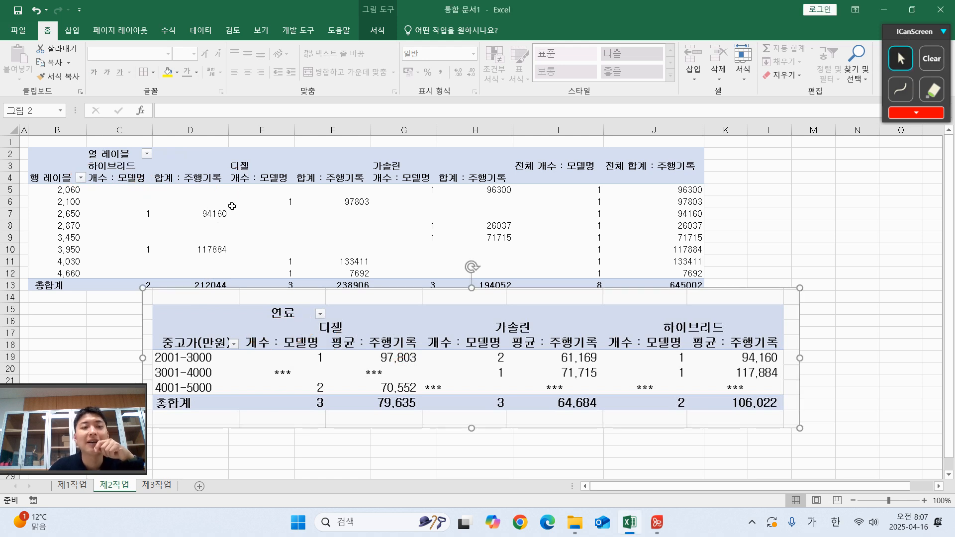
Change the summary calculation of the PivotTable's 주행기록 value field to 평균
left_click(232, 203)
left_click(224, 214)
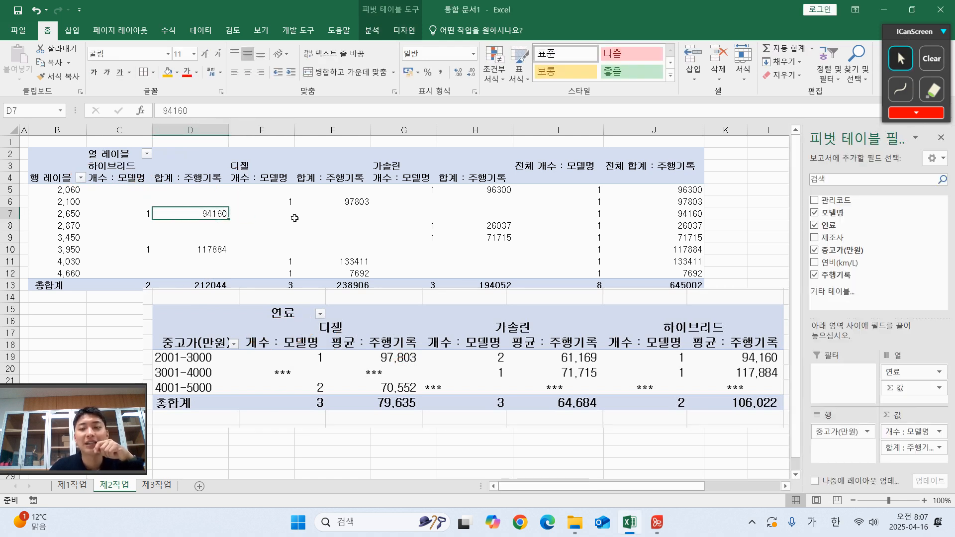
left_click(914, 449)
left_click(906, 449)
left_click(905, 449)
left_click(904, 432)
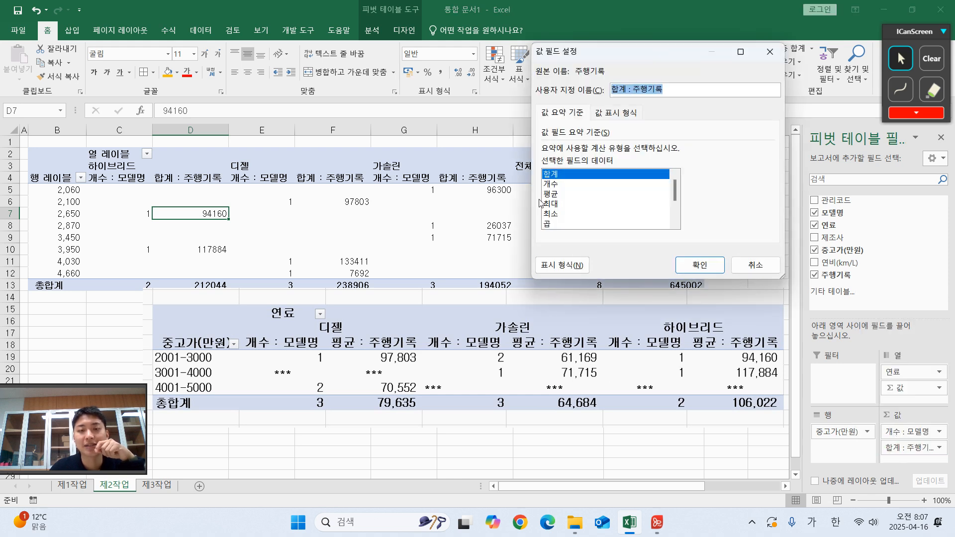
left_click(563, 198)
left_click(700, 268)
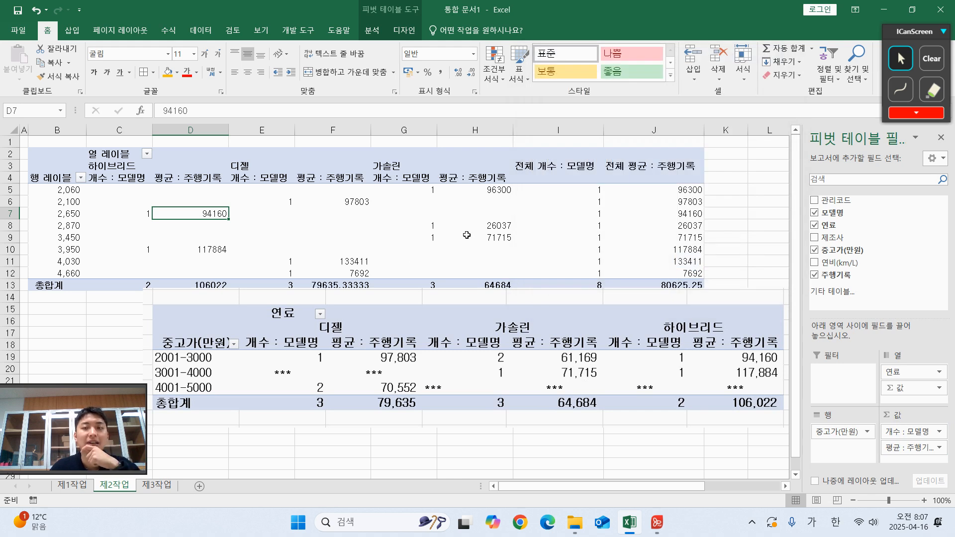
mouse_move(467, 235)
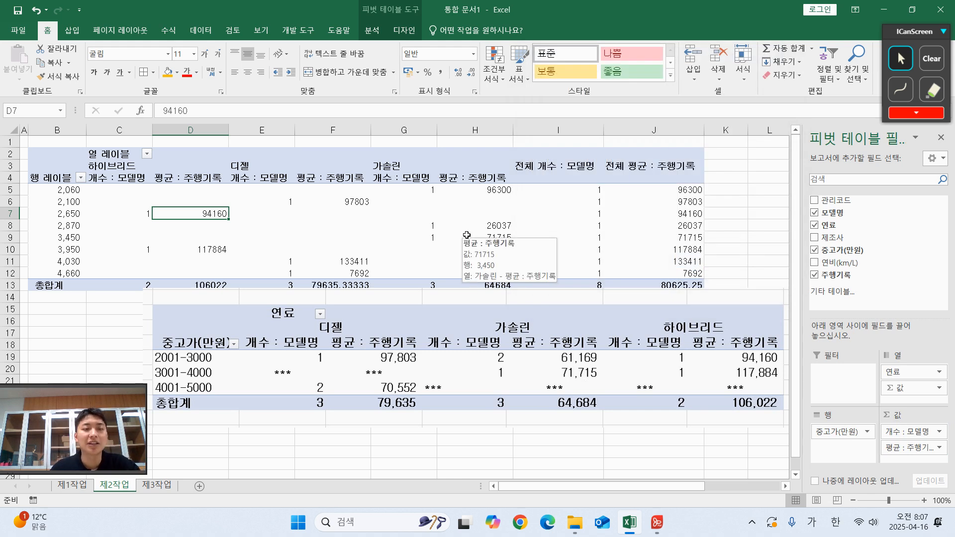
Circle the 중고가(만원) ranges in the reference picture and the row labels in the PivotTable with the pen
left_click(905, 92)
mouse_move(169, 308)
left_mouse_down()
mouse_move(134, 366)
mouse_move(201, 413)
left_mouse_up()
left_click_drag(185, 308, 229, 413)
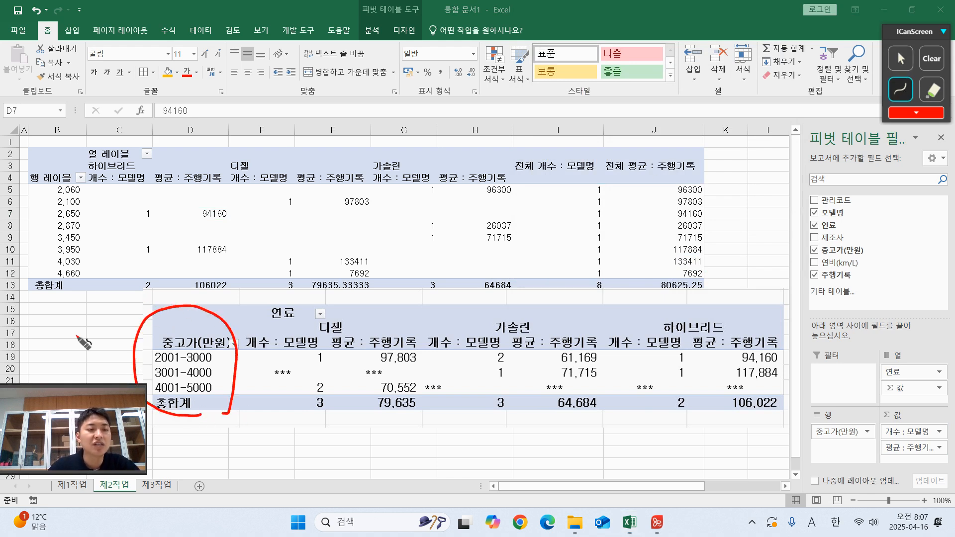
mouse_move(65, 285)
left_mouse_down()
mouse_move(45, 159)
mouse_move(97, 249)
mouse_move(37, 302)
left_mouse_up()
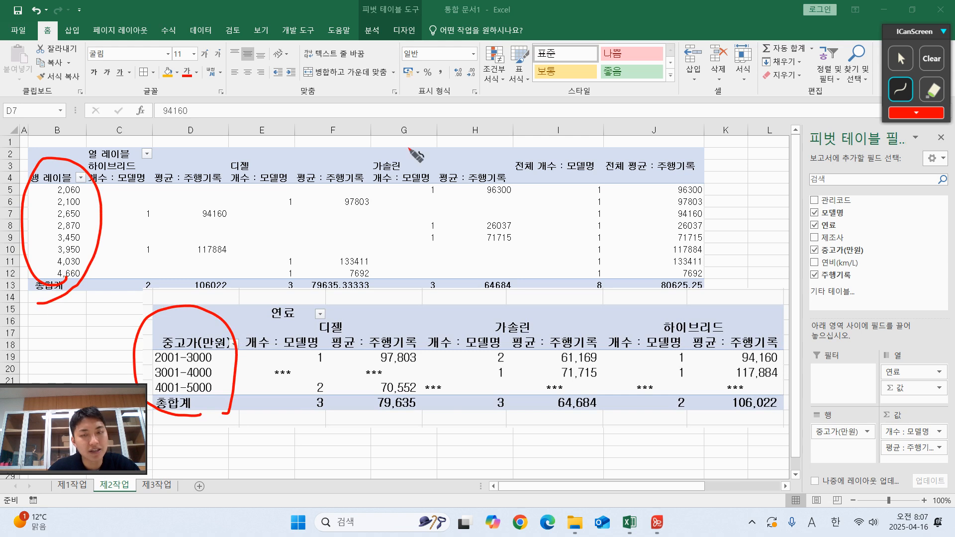
left_click(900, 58)
Open the grouping dialog for the 중고가(만원) row labels and place it over the reference picture, keeping its price ranges in view
left_click(58, 210)
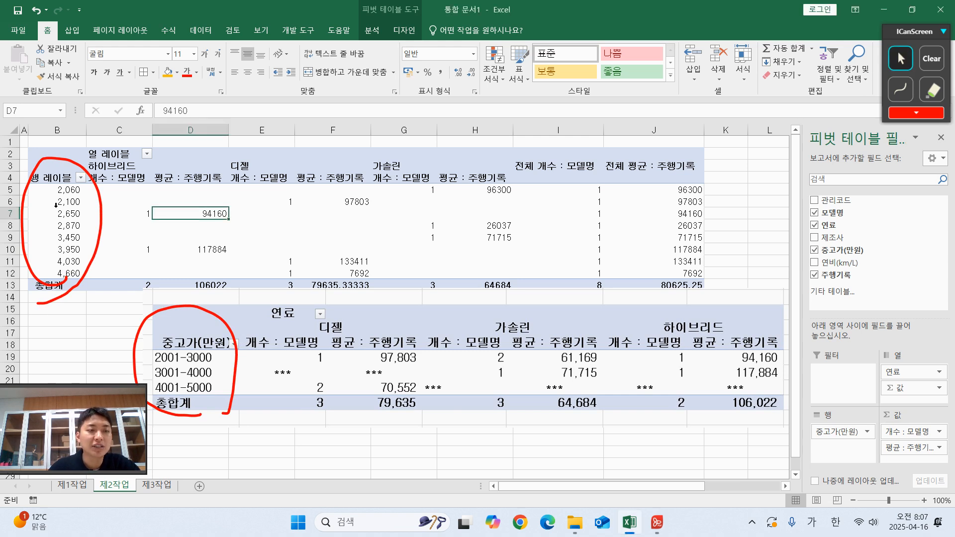
left_click(59, 238)
left_click(62, 220)
left_click(63, 221)
left_click(63, 221)
left_click(64, 225)
right_click(64, 225)
mouse_move(104, 329)
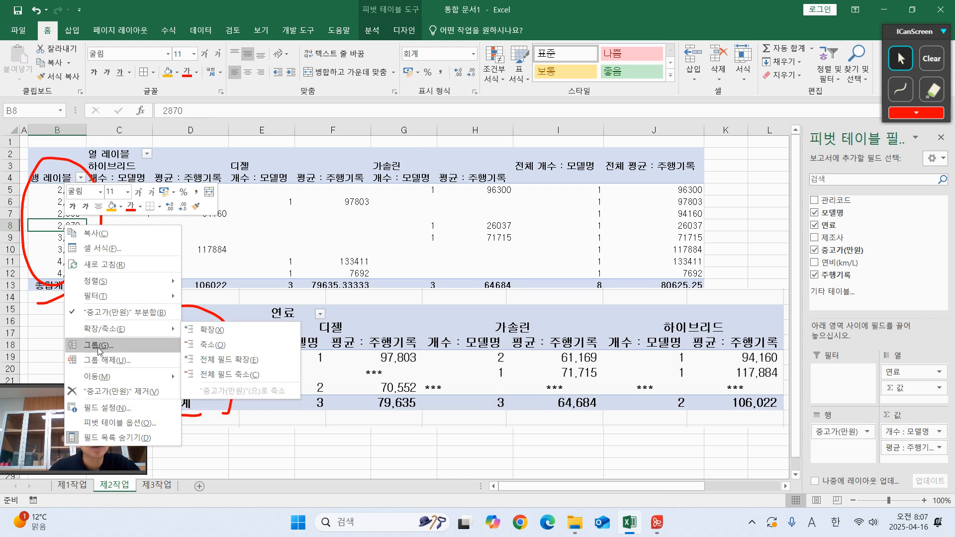
left_click(98, 345)
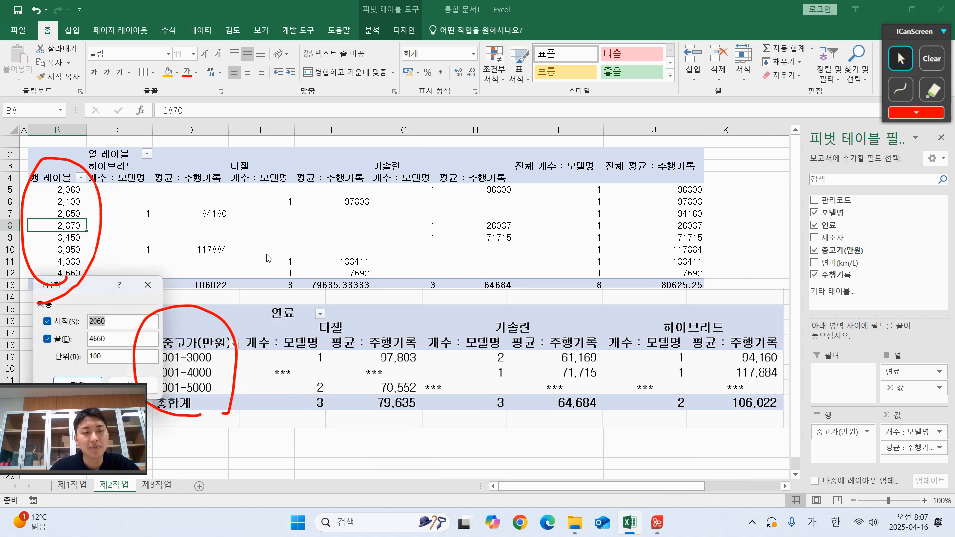
left_click_drag(56, 289, 290, 301)
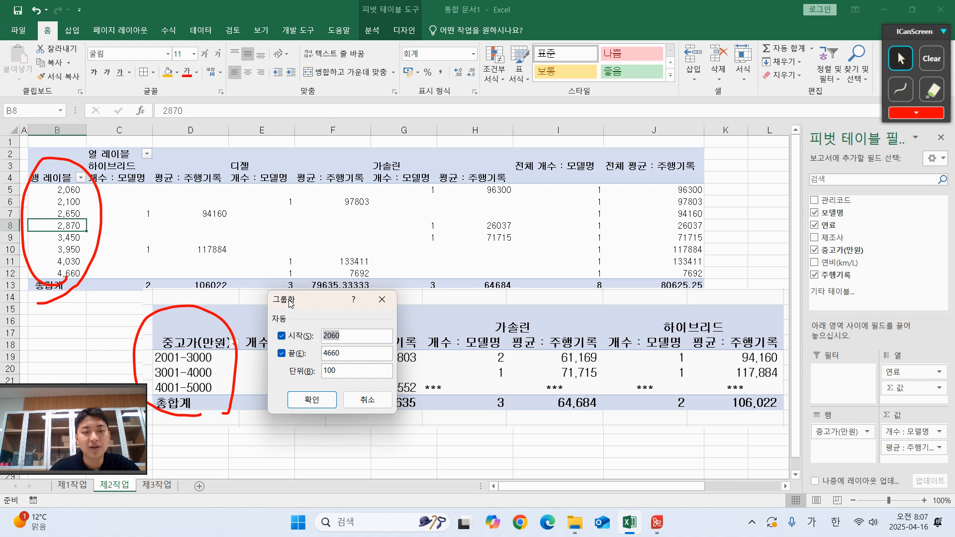
Link 2001 and 5000 in the reference picture to the 시작 and 끝 grouping fields with the pen, and clear the marks
left_click(904, 99)
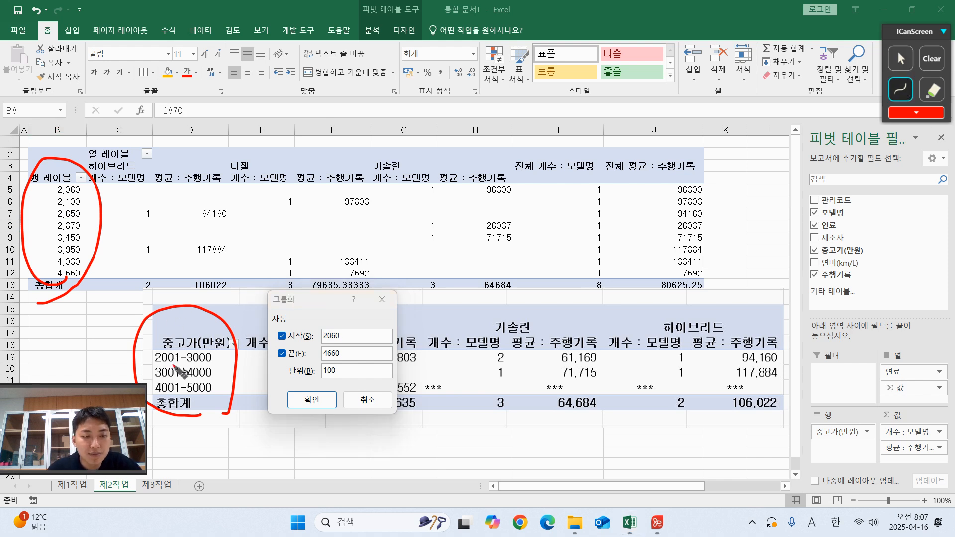
mouse_move(148, 357)
left_mouse_down()
mouse_move(182, 349)
mouse_move(198, 366)
mouse_move(169, 370)
mouse_move(269, 311)
mouse_move(300, 319)
left_mouse_up()
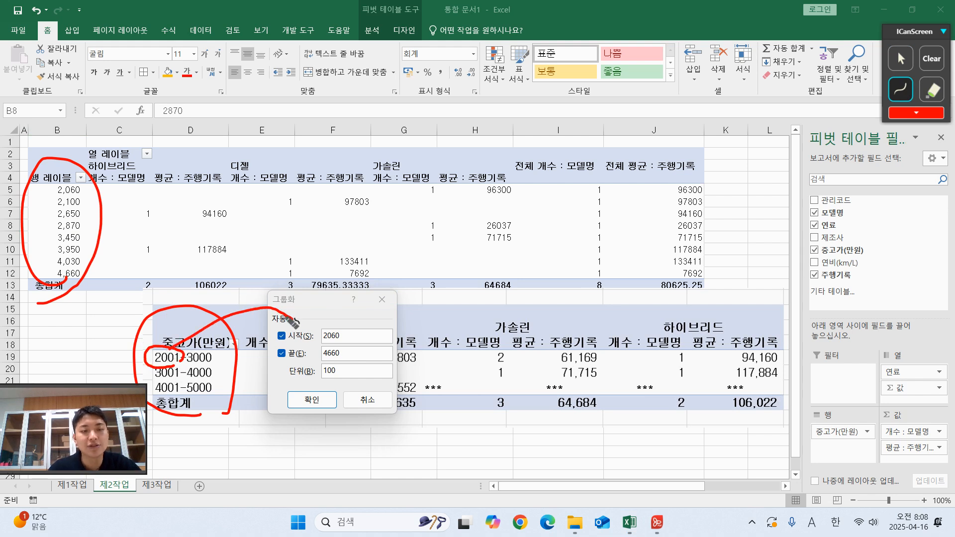
mouse_move(211, 411)
left_mouse_down()
mouse_move(212, 389)
mouse_move(215, 401)
mouse_move(294, 355)
mouse_move(290, 365)
left_mouse_up()
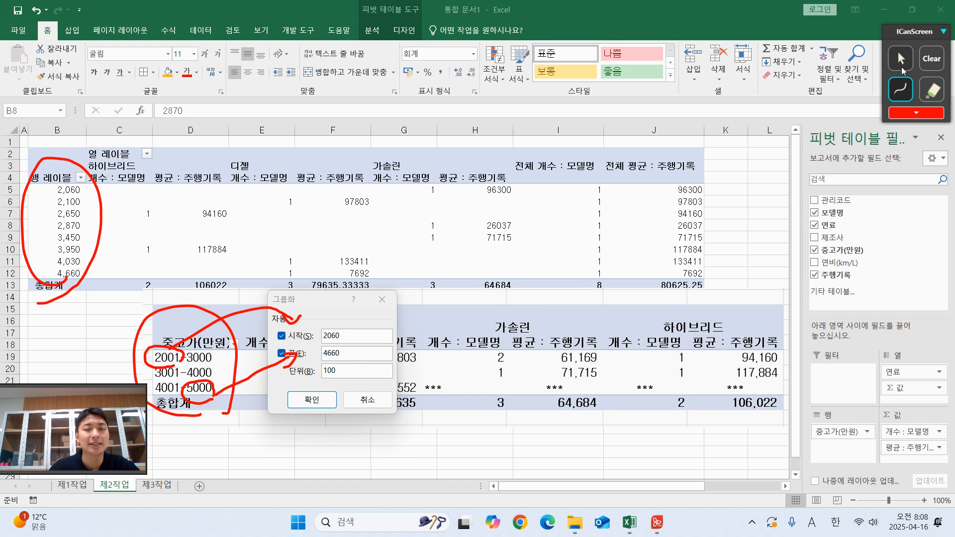
left_click(899, 56)
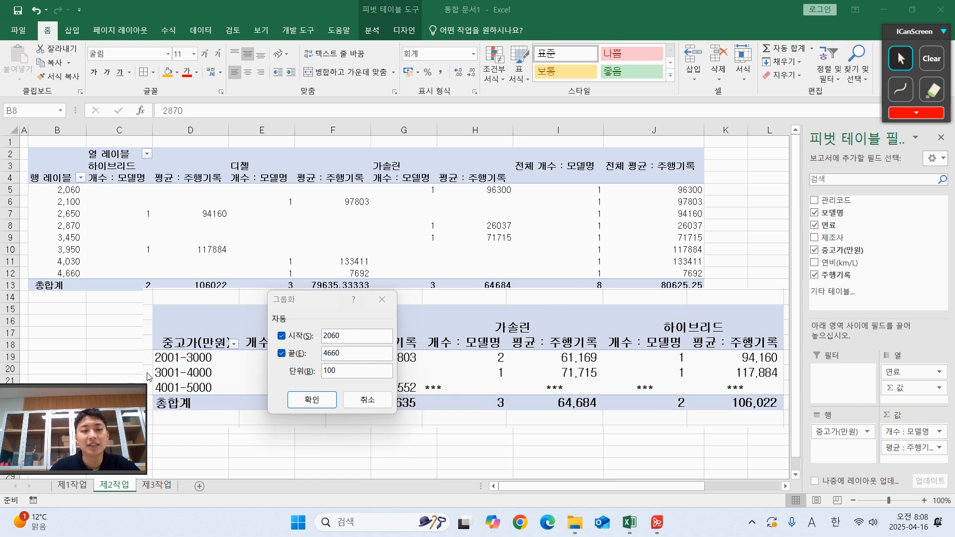
Group the 중고가(만원) row labels from 2001 to 5000 in intervals of 1000
left_click(369, 334)
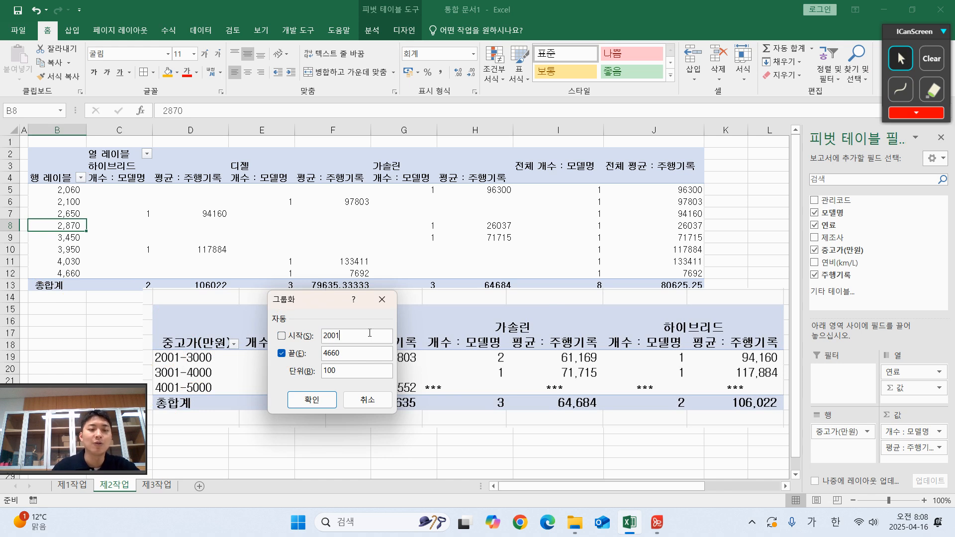
key("Tab")
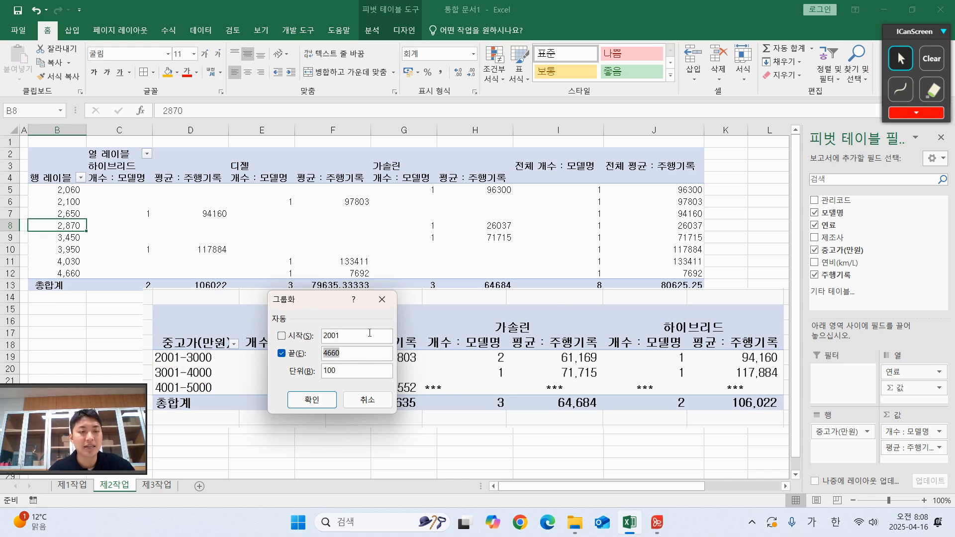
type("5000")
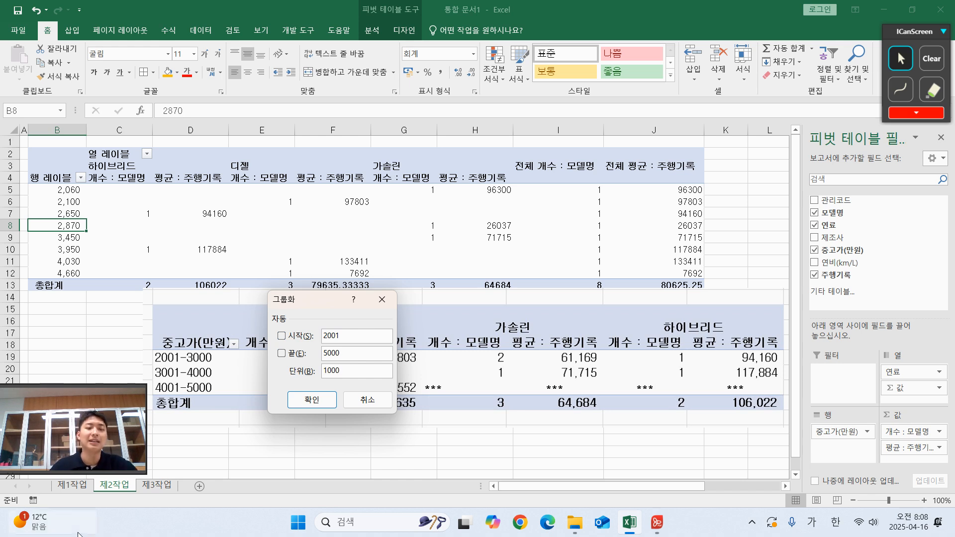
left_click(312, 400)
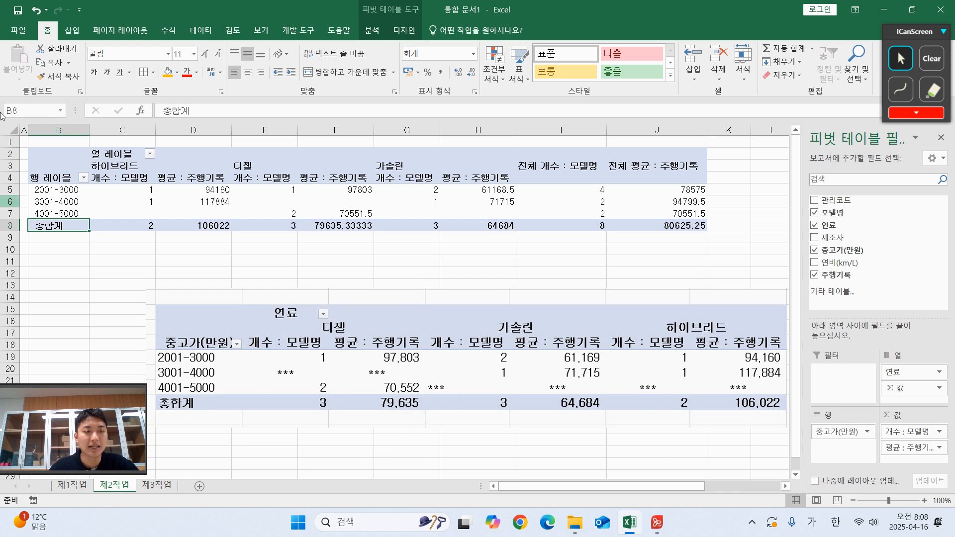
Move the reference picture up and left to just below the grouped PivotTable, and select a value cell in the PivotTable
left_click_drag(351, 319, 225, 284)
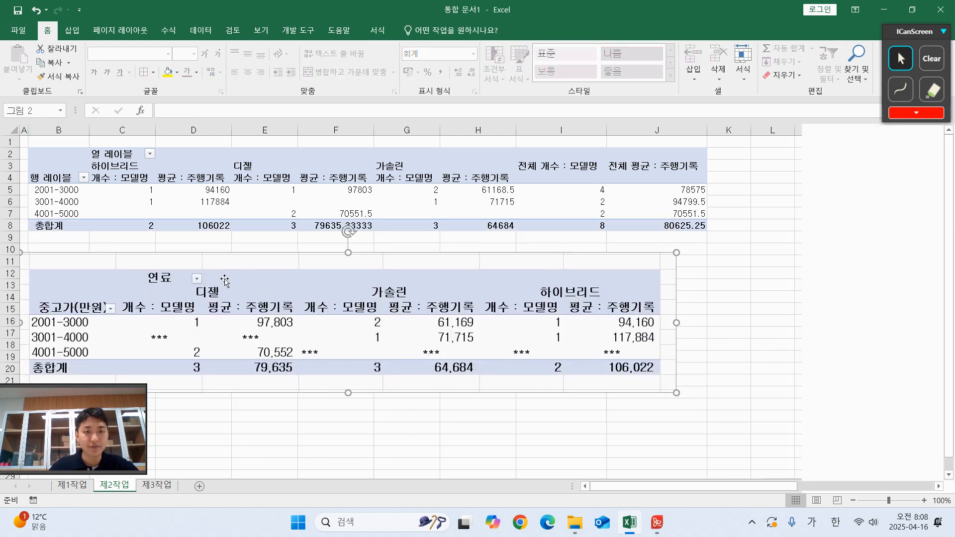
left_click(244, 194)
left_click(219, 190)
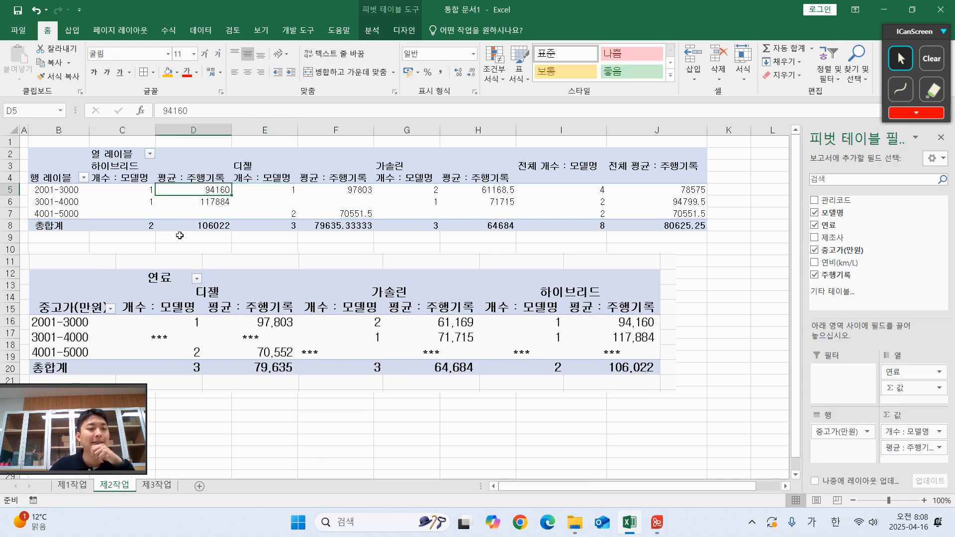
Open the PivotTable's options dialog and position it so the *** cells of the reference picture stay in view
left_click(374, 34)
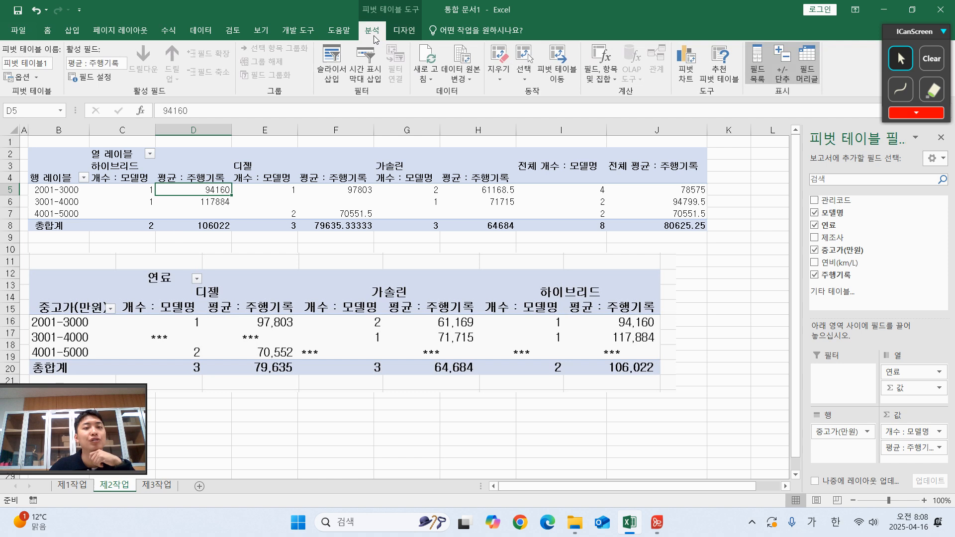
left_click(18, 78)
left_click_drag(566, 11, 403, 83)
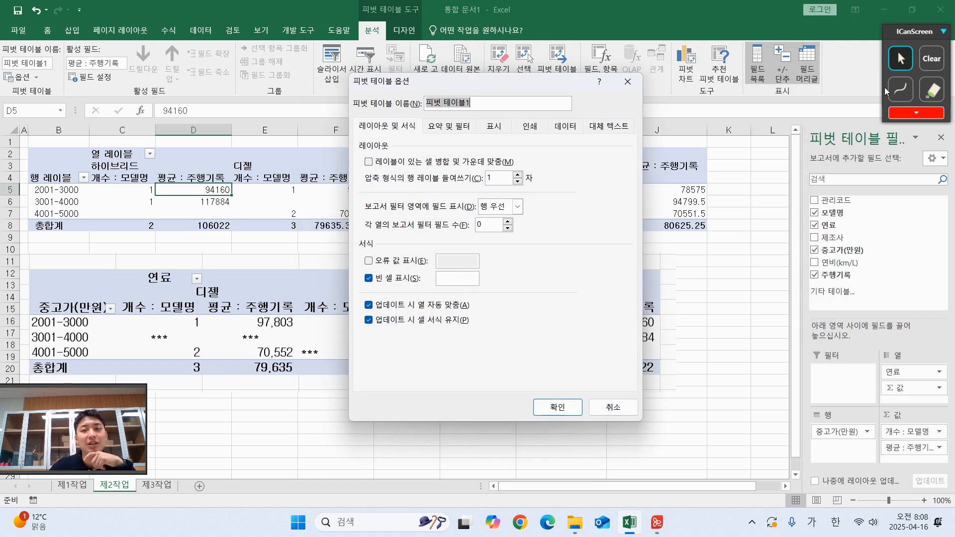
Mark the label-merging option, the empty-cell field, the reference ***, and the 요약 및 필터 heading with the pen, and clear the marks
left_click(900, 89)
left_click_drag(345, 142, 399, 129)
left_click_drag(466, 295, 460, 256)
mouse_move(161, 328)
left_mouse_down()
mouse_move(130, 349)
mouse_move(151, 318)
left_mouse_up()
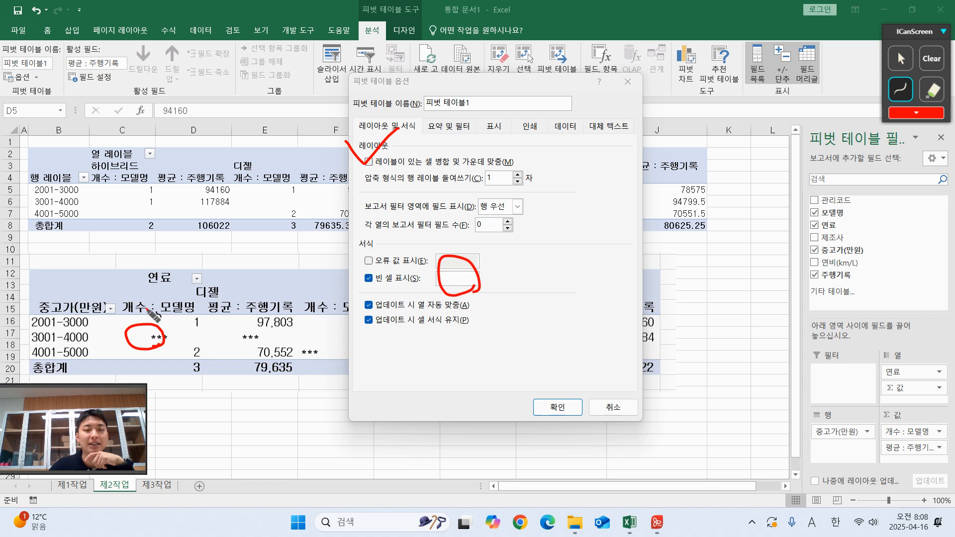
mouse_move(458, 123)
left_mouse_down()
mouse_move(442, 113)
mouse_move(466, 134)
left_mouse_up()
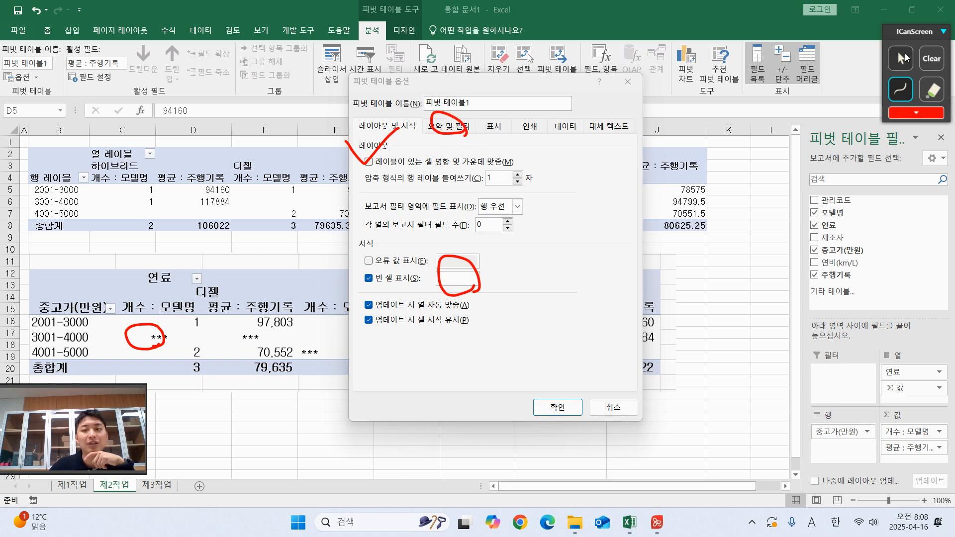
left_click(921, 58)
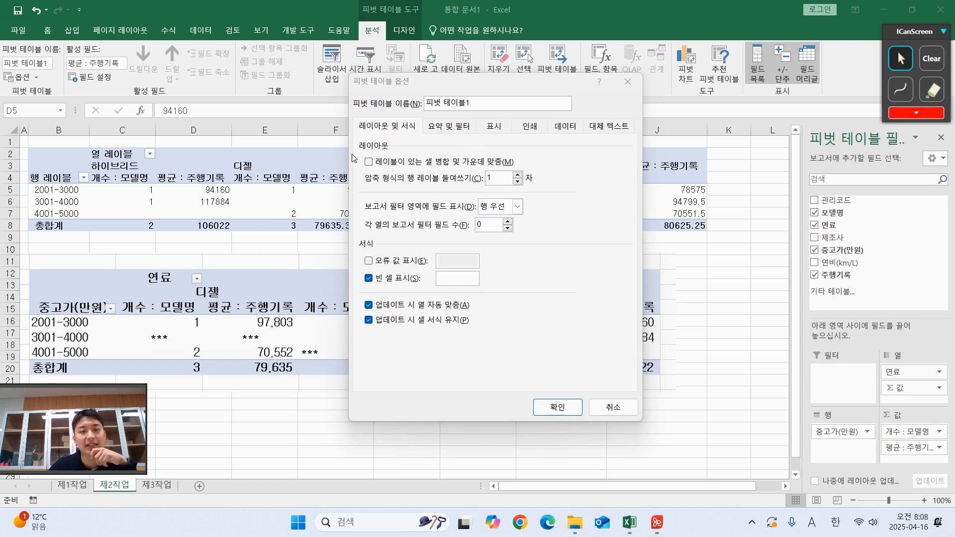
Configure the PivotTable to merge and center labelled cells, show *** in empty cells, and hide row grand totals
left_click(369, 162)
left_click(449, 280)
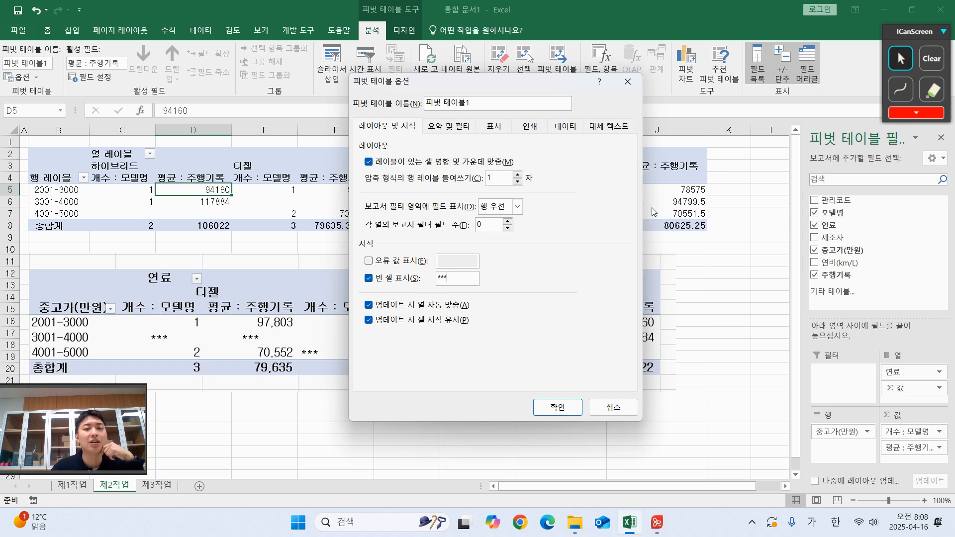
left_click(457, 128)
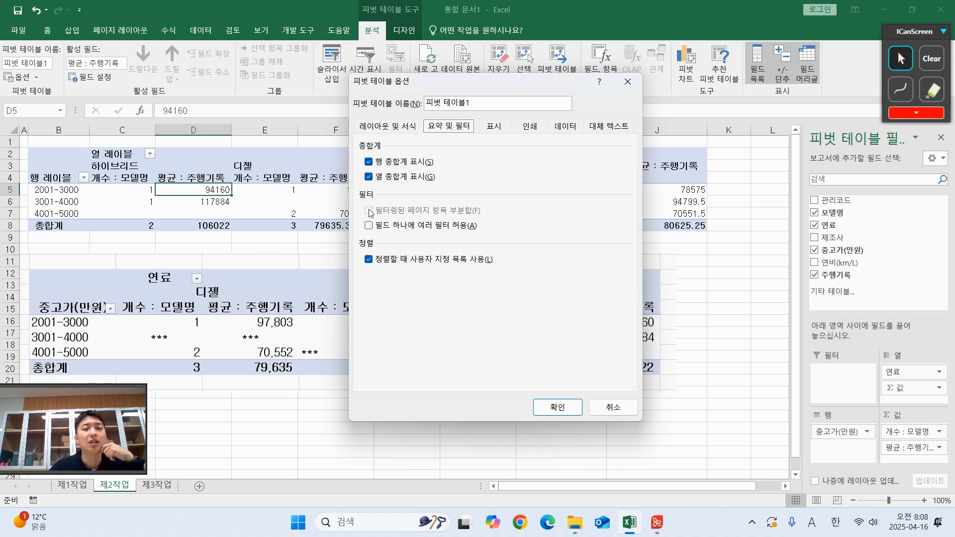
left_click(369, 162)
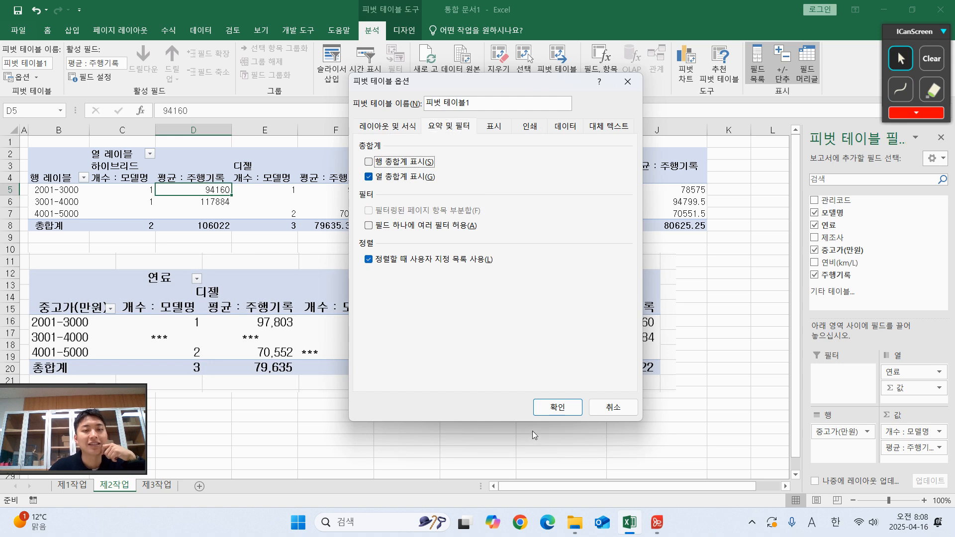
left_click(558, 407)
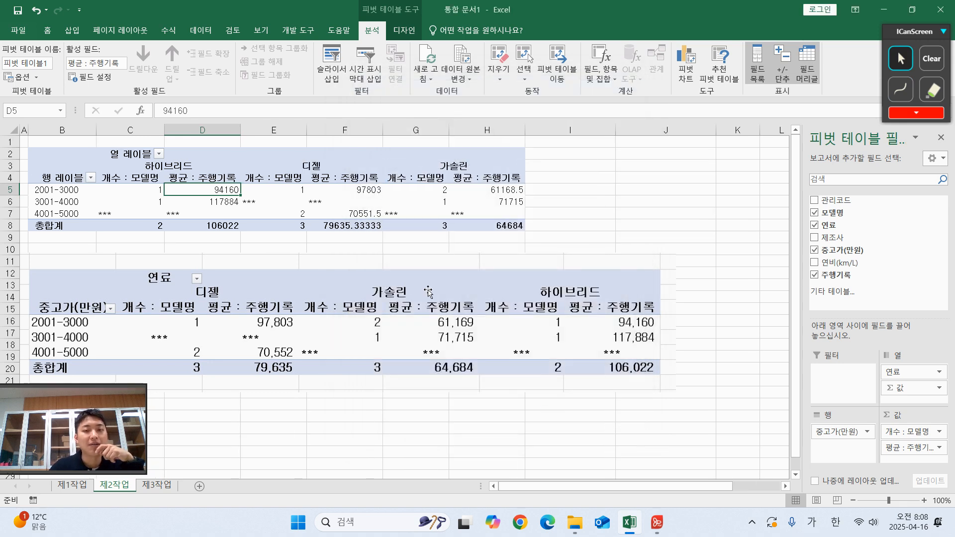
Reorder the PivotTable's fuel columns to 디젤, 가솔린, 하이브리드, matching the reference picture
left_click_drag(428, 291, 428, 289)
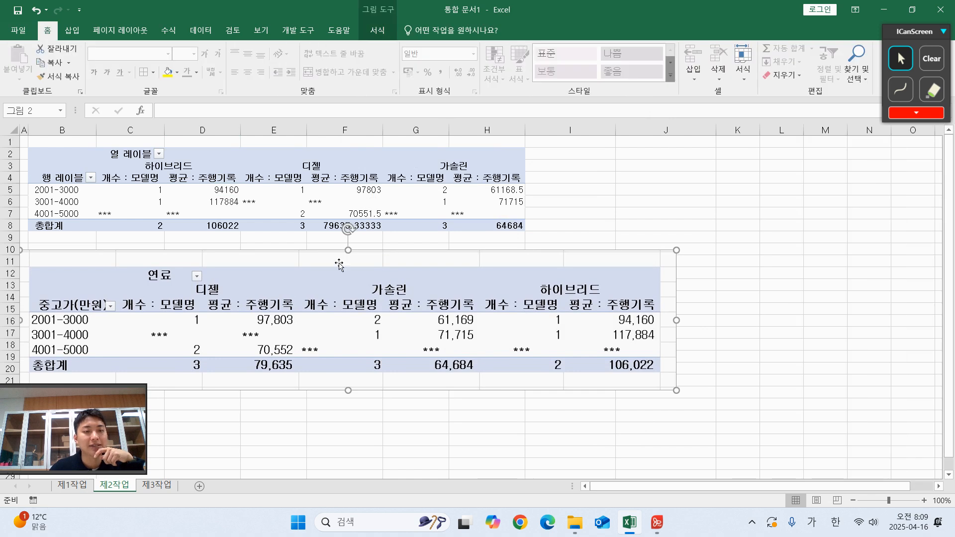
key("Escape")
left_click(153, 165)
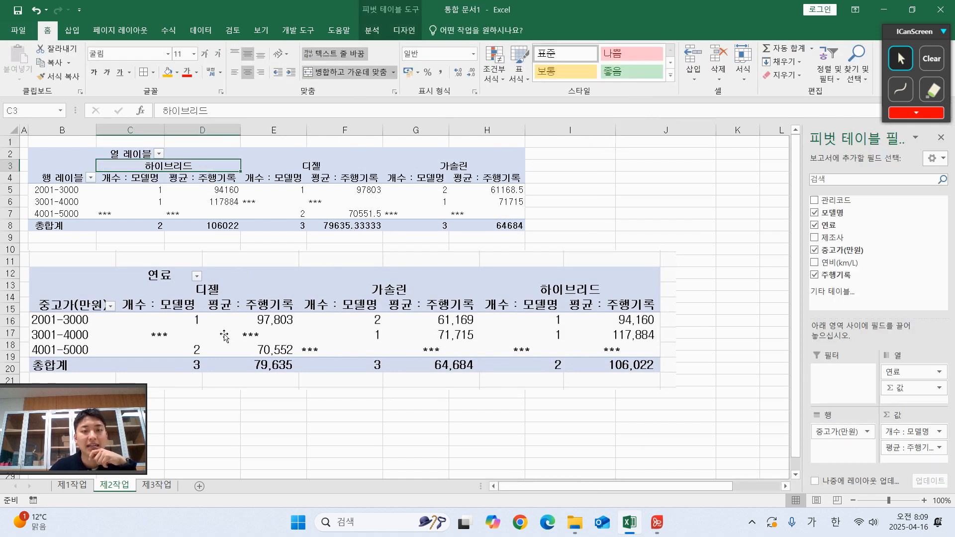
left_click(309, 160)
left_click(287, 160)
left_click_drag(277, 159, 87, 169)
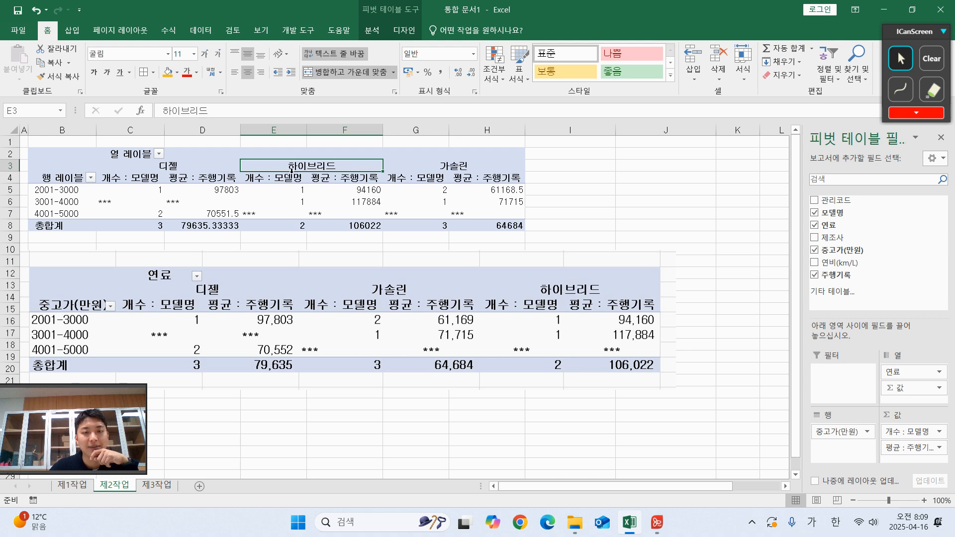
left_click(474, 160)
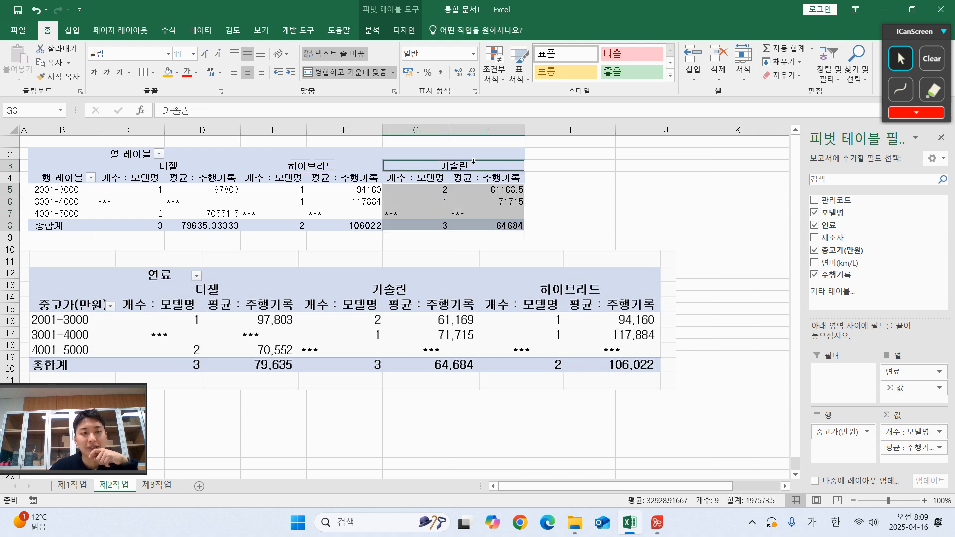
left_click(445, 166)
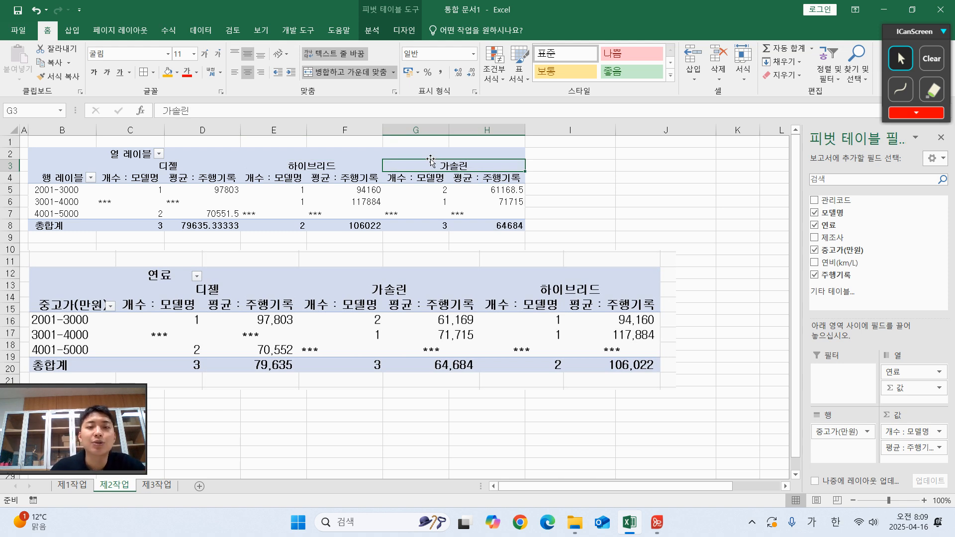
left_click_drag(430, 161, 265, 163)
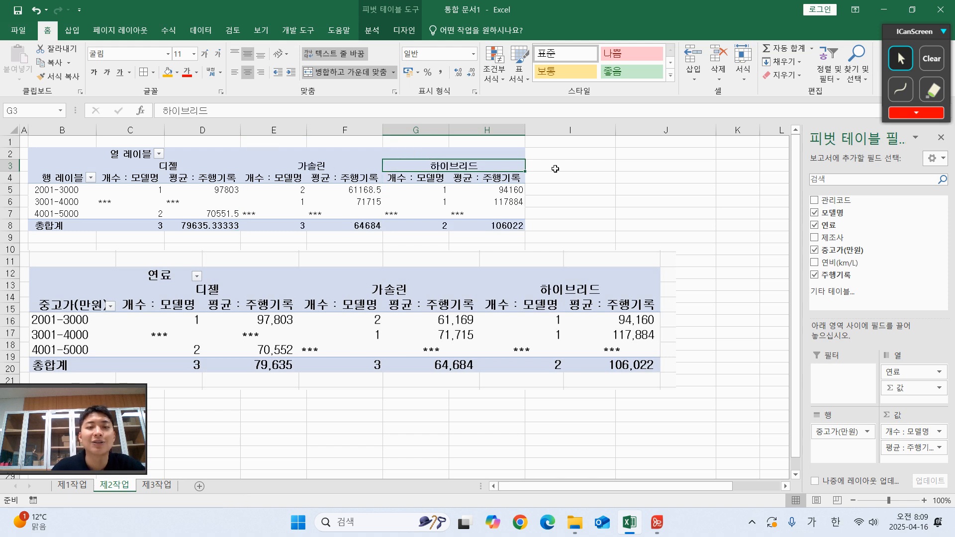
left_click(561, 172)
Center the six *** cells in the PivotTable's 3001-4000 and 4001-5000 rows
left_click(108, 204)
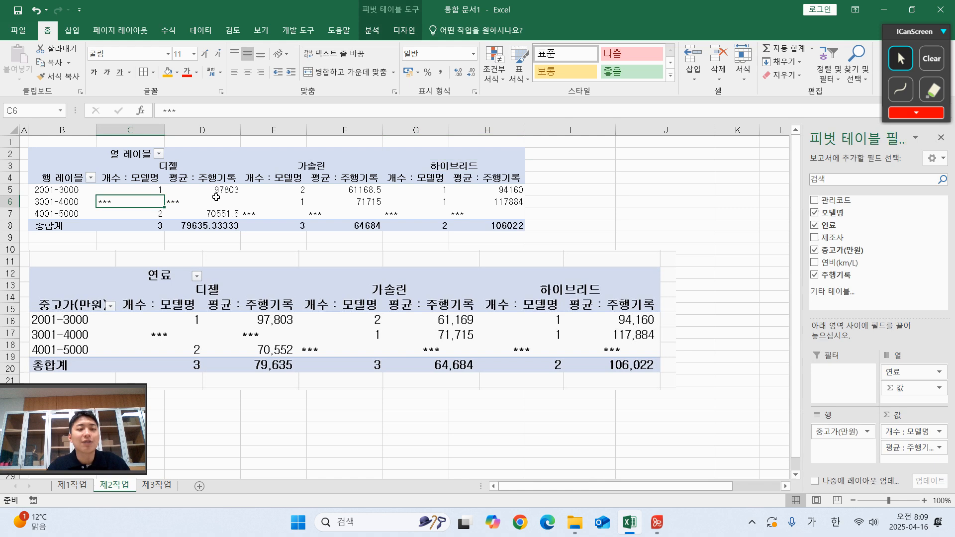
left_click(184, 201, "ctrl")
left_click(272, 213, "ctrl")
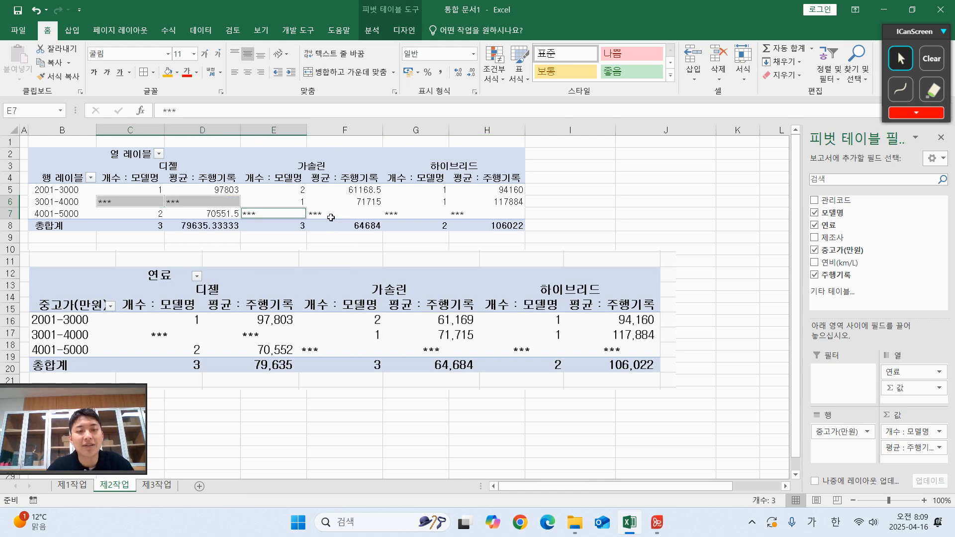
left_click(333, 215, "ctrl")
left_click(393, 214, "ctrl")
left_click(461, 214, "ctrl")
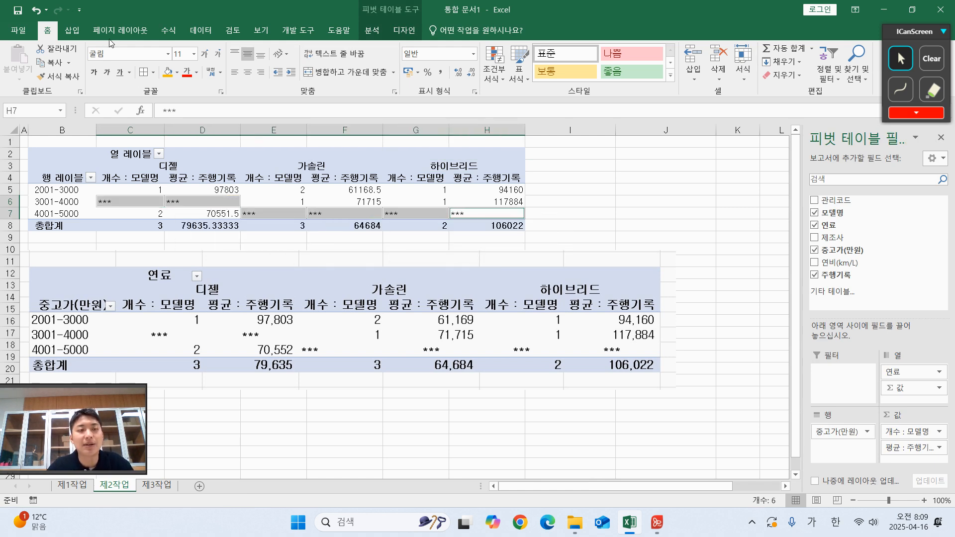
left_click(248, 72)
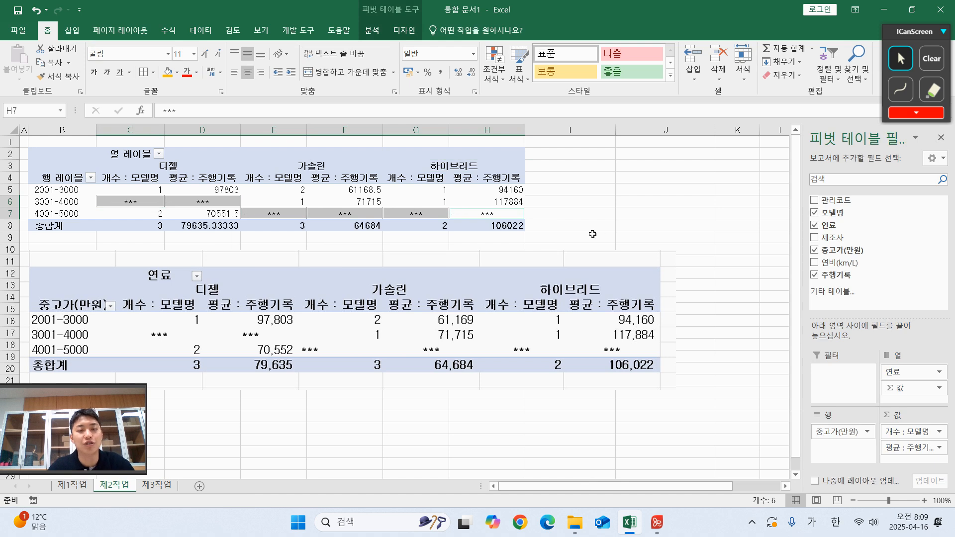
left_click(593, 202)
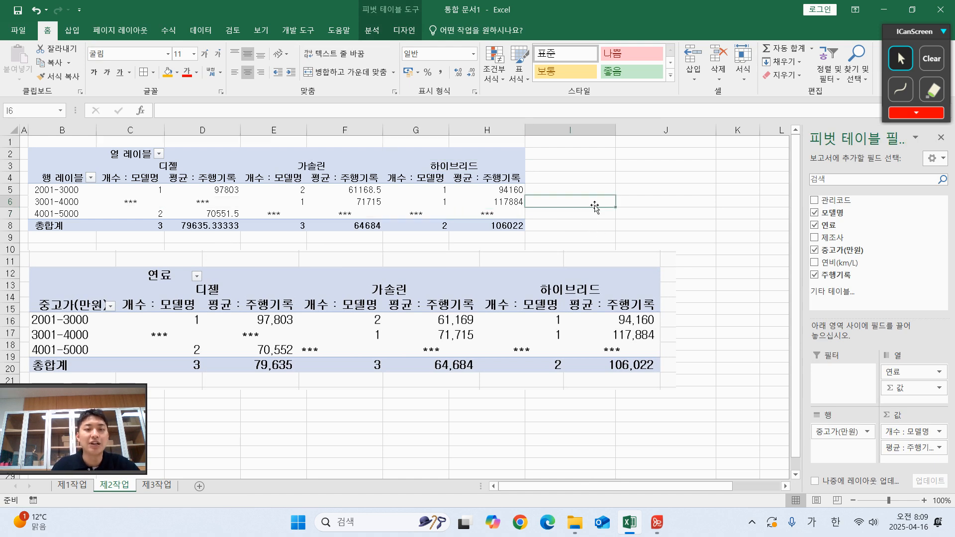
Circle the PivotTable's 열 레이블 and 행 레이블 headings and the matching reference headings 연료 and 중고가(만원) with the pen
left_click(198, 192)
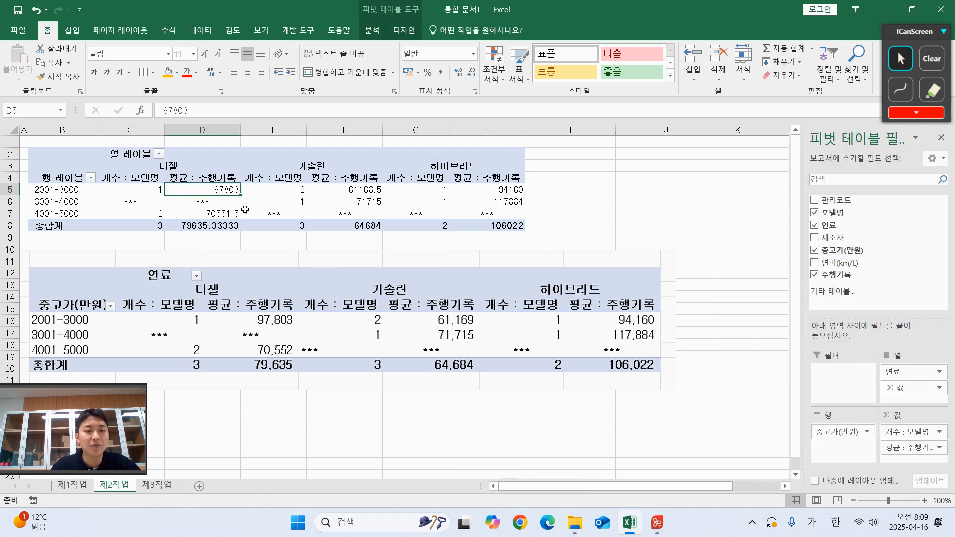
left_click(118, 156)
left_click(900, 89)
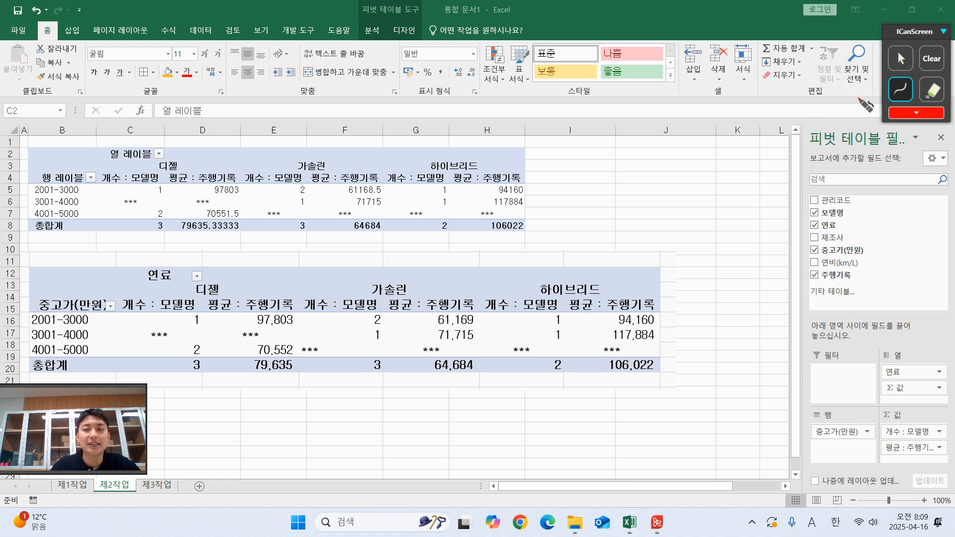
left_click_drag(141, 160, 149, 151)
mouse_move(168, 284)
left_mouse_down()
mouse_move(152, 249)
mouse_move(177, 263)
left_mouse_up()
left_click_drag(87, 191, 35, 182)
left_click_drag(88, 321, 87, 292)
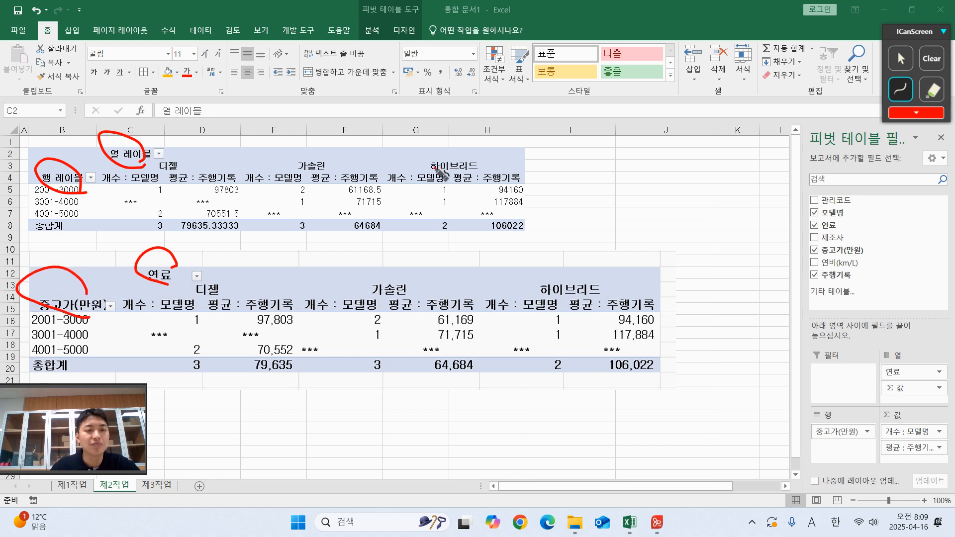
left_click(901, 59)
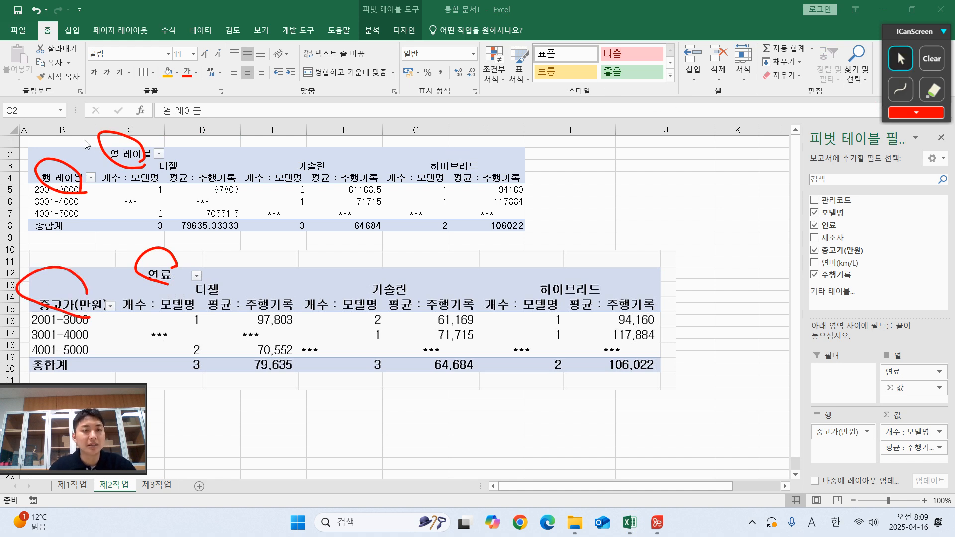
Rename the PivotTable's column label heading as 연료 and its row label heading as 중고가(만원)
left_click(133, 153)
type("연료")
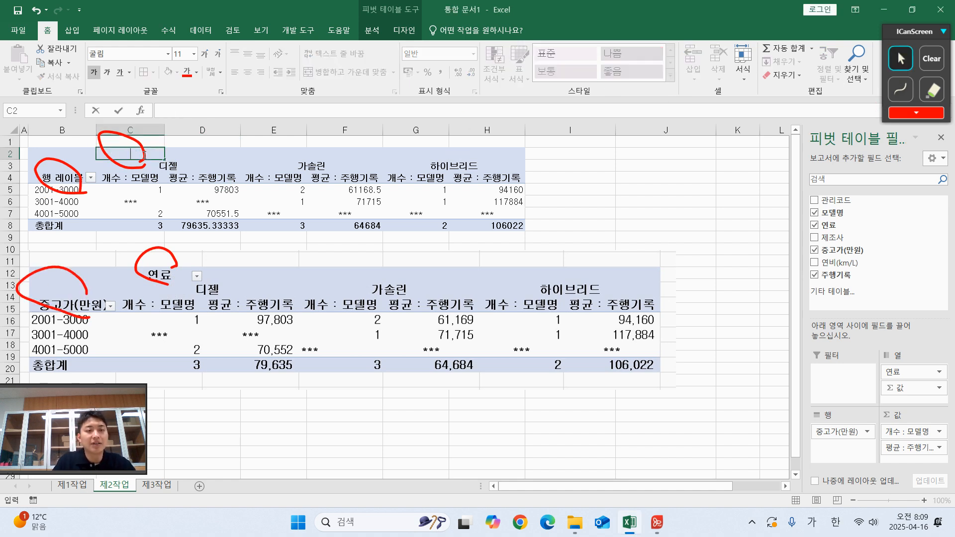
key("Return")
key("Right")
type("중고가(마")
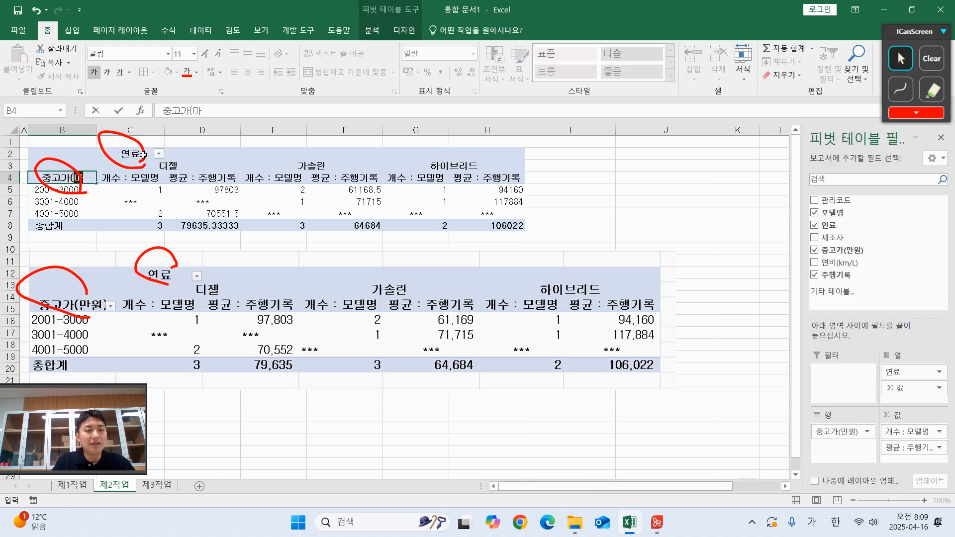
key("BackSpace")
type("만원)")
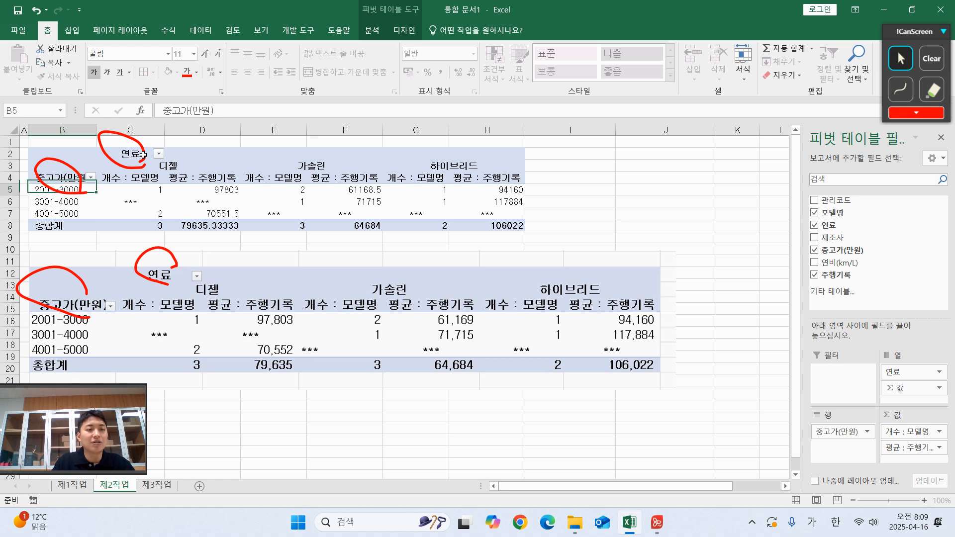
key("Return")
Clear the old pen marks and circle the 디젤 평균 : 주행기록 column in both the PivotTable and the reference picture
left_click(214, 211)
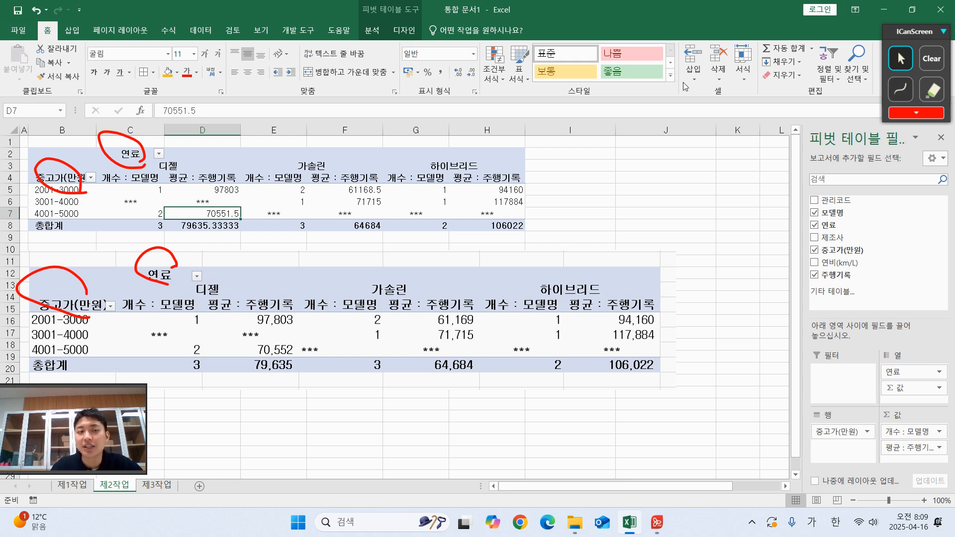
left_click(932, 58)
left_click(901, 88)
left_click_drag(192, 180, 241, 241)
left_click_drag(234, 369, 268, 388)
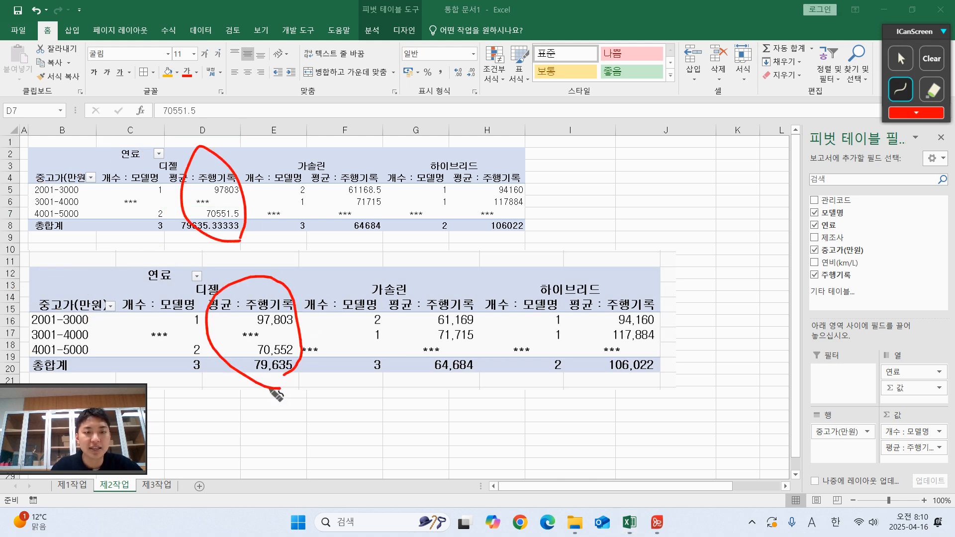
left_click(901, 58)
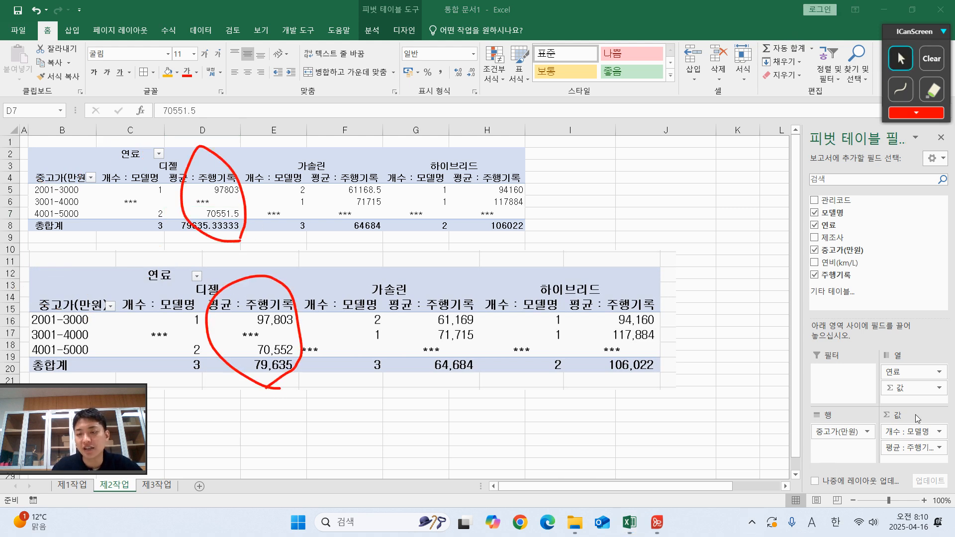
Format the 평균 : 주행기록 value field as 숫자 with 0 decimal places and a thousands separator
left_click(919, 452)
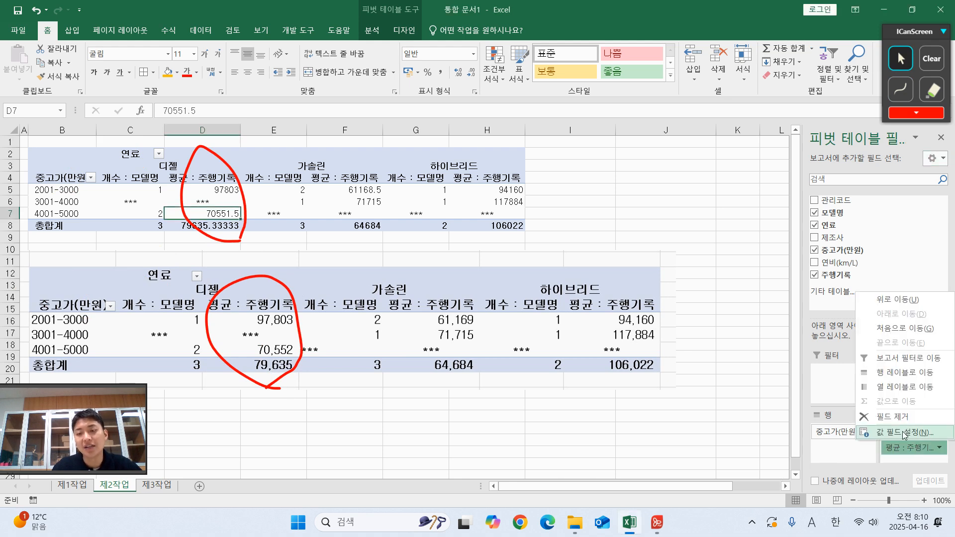
left_click(905, 436)
left_click(399, 350)
left_click(349, 149)
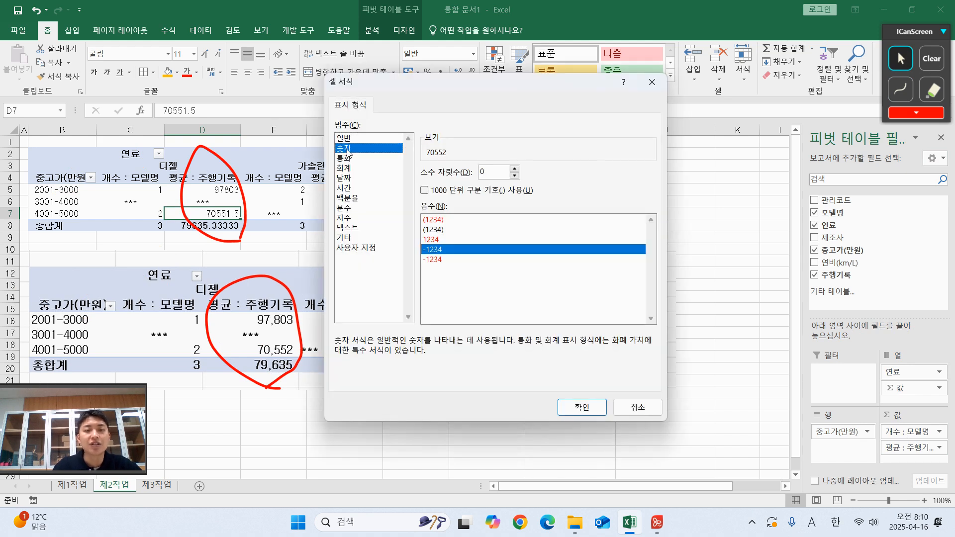
left_click(440, 193)
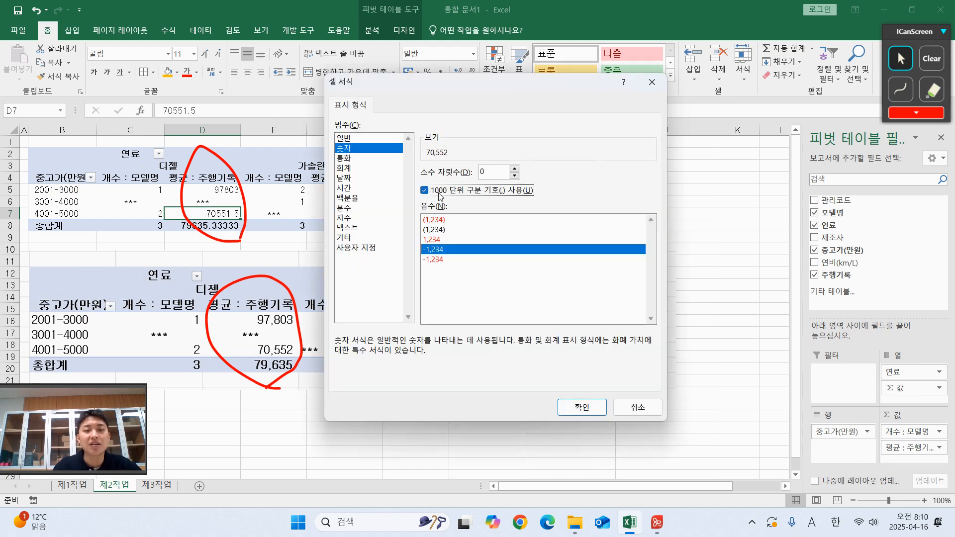
left_click(580, 406)
left_click(543, 343)
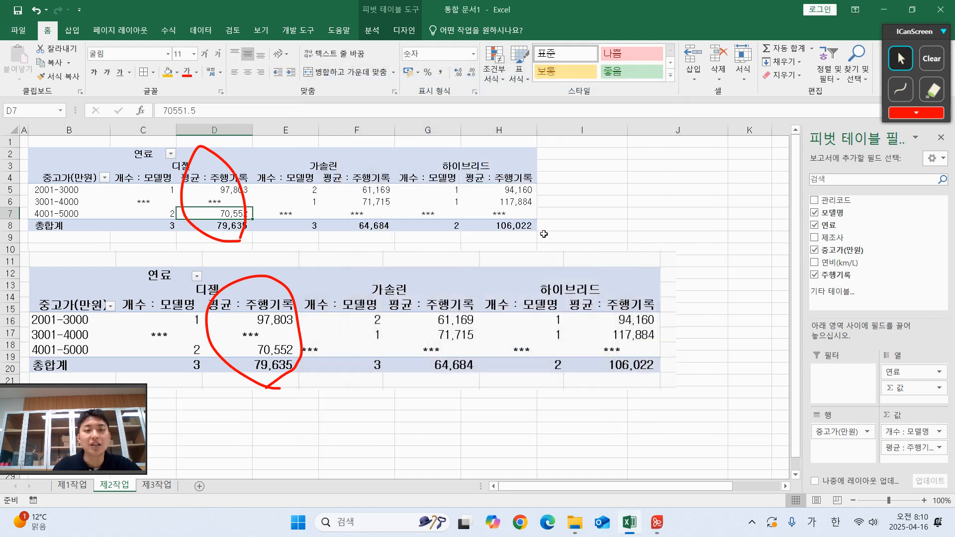
Narrow the reference picture to about the PivotTable's width, move it up just beneath the table, and clear the pen marks
left_click(639, 209)
left_click(576, 322)
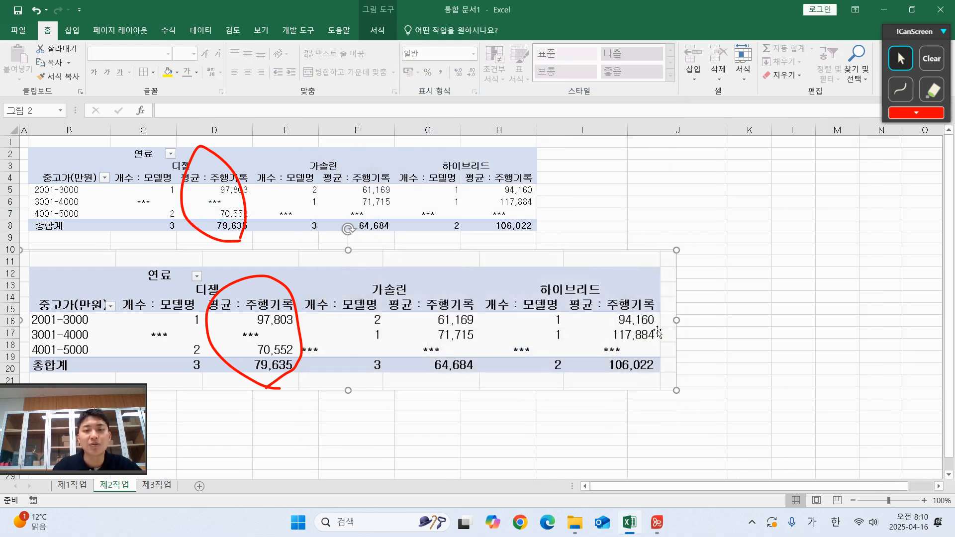
left_click_drag(679, 321, 565, 312)
left_click_drag(540, 309, 538, 297)
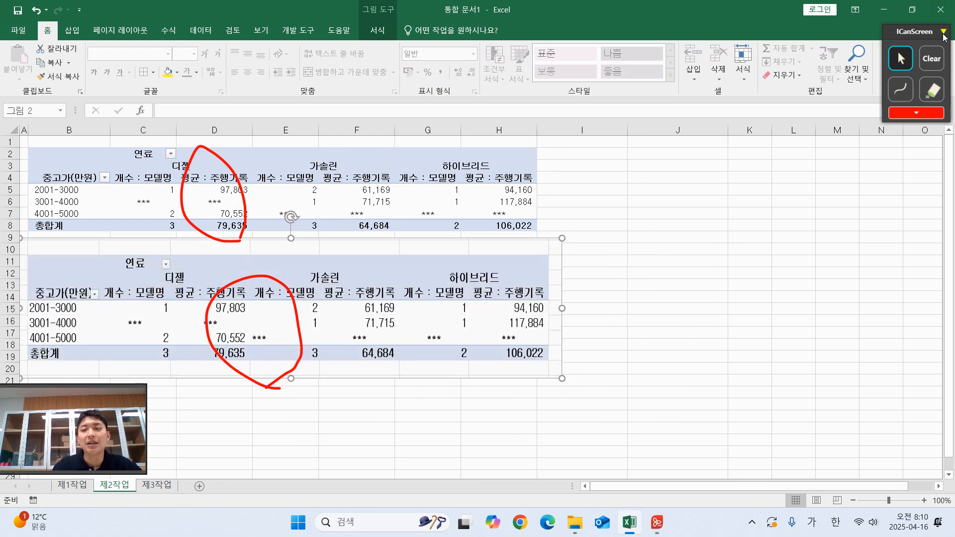
left_click(932, 58)
left_click(900, 90)
left_click(643, 291)
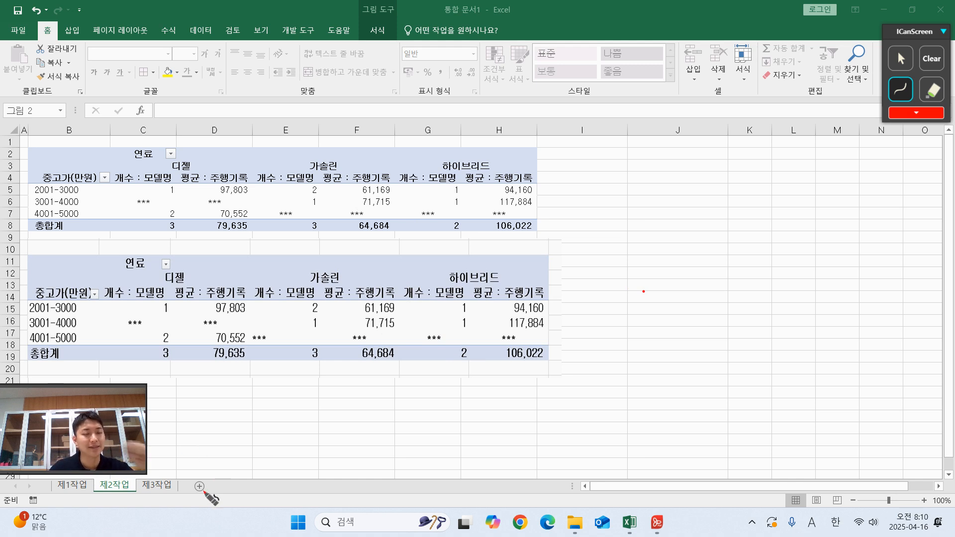
left_click(256, 415)
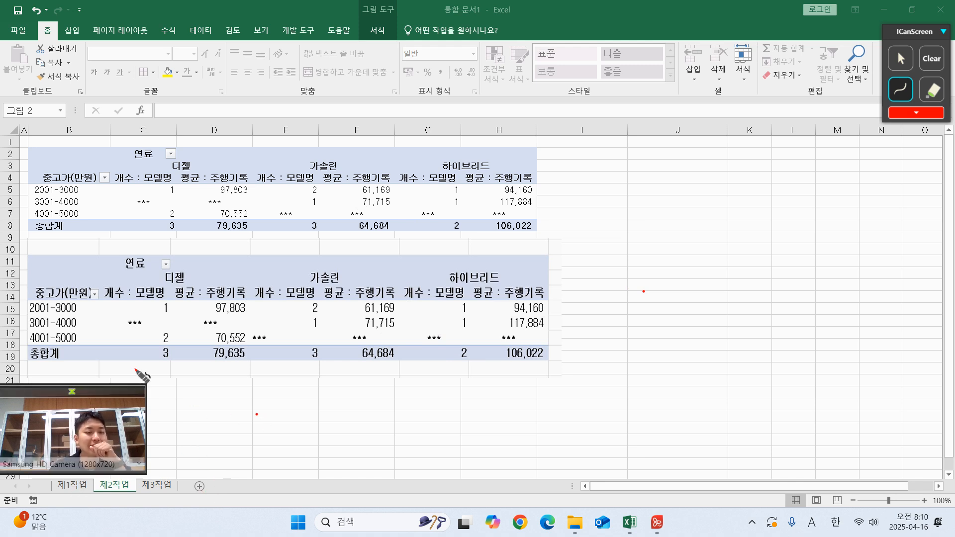
left_click(901, 58)
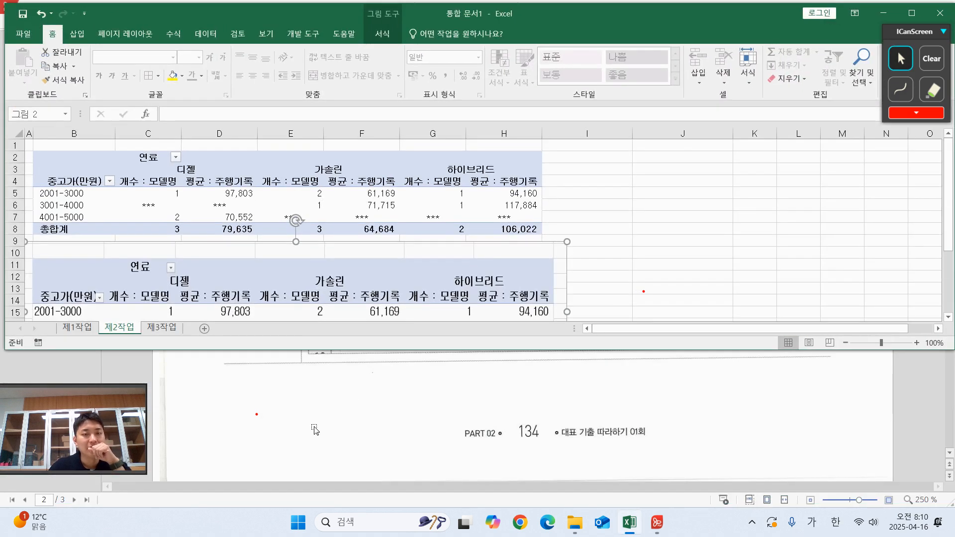
Switch to the exam document in 훈PDF and find the reference chart on page 3
left_click(318, 431)
scroll(343, 423, "down", 2)
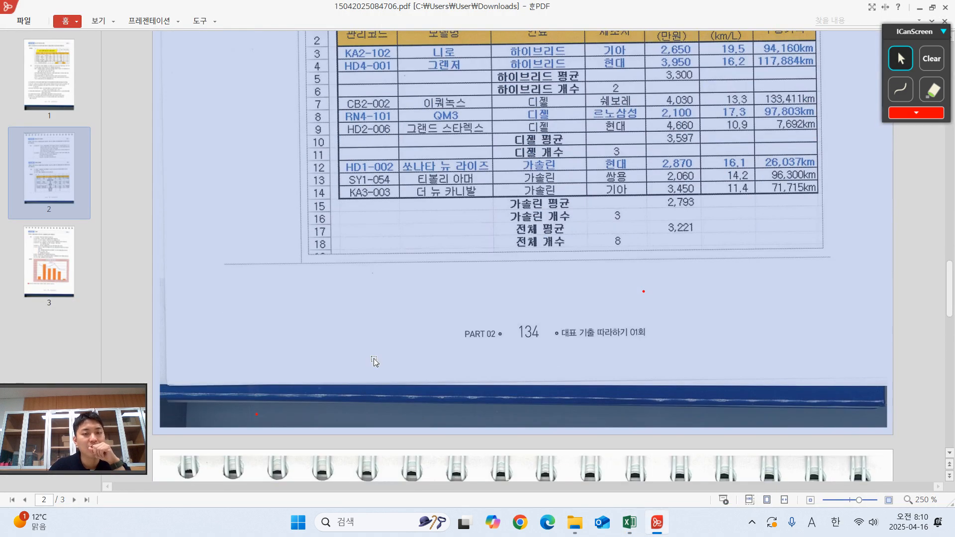
double_click(398, 6)
scroll(432, 405, "down", 5)
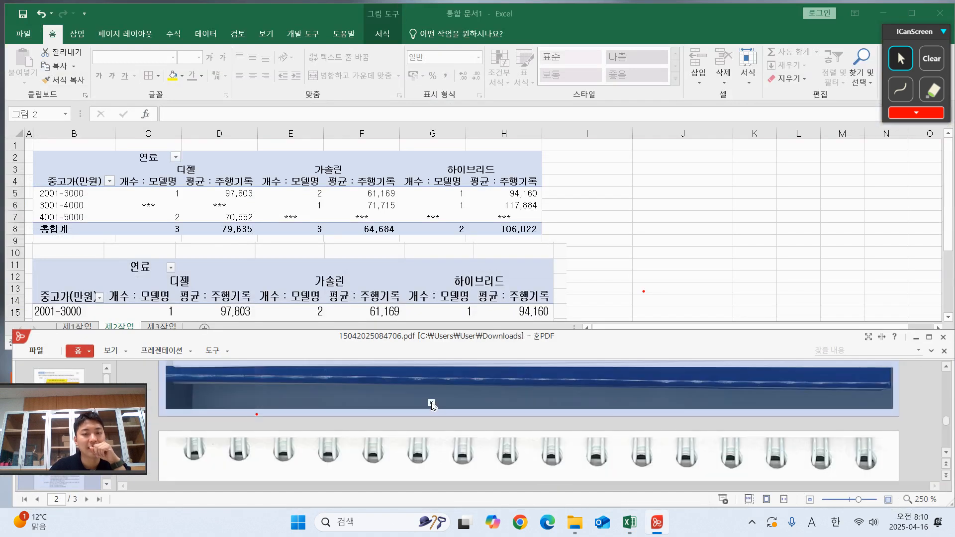
scroll(409, 404, "down", 5)
scroll(413, 408, "up", 7)
scroll(424, 415, "down", 5)
scroll(424, 416, "down", 6)
scroll(424, 416, "up", 2)
scroll(424, 415, "down", 1)
scroll(424, 414, "down", 3)
scroll(427, 416, "up", 4)
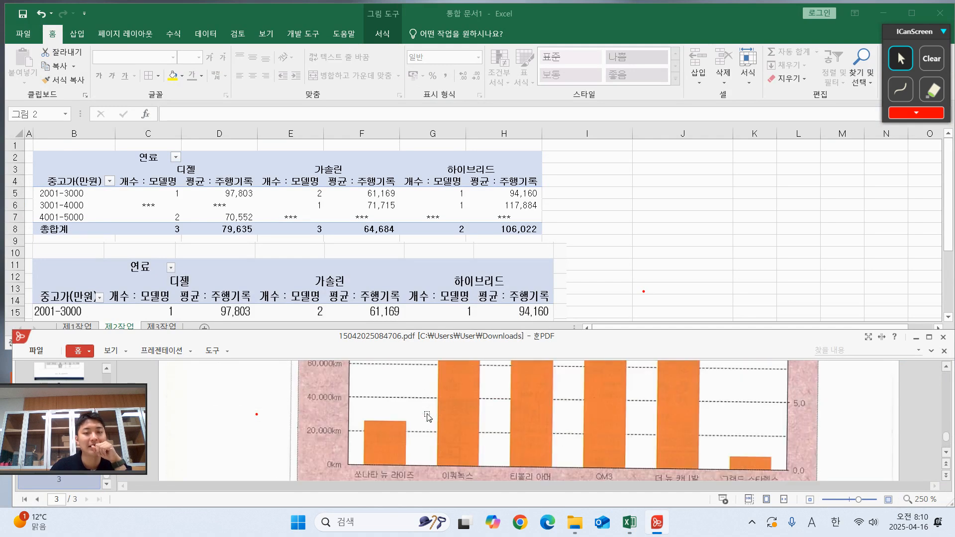
scroll(430, 416, "down", 2)
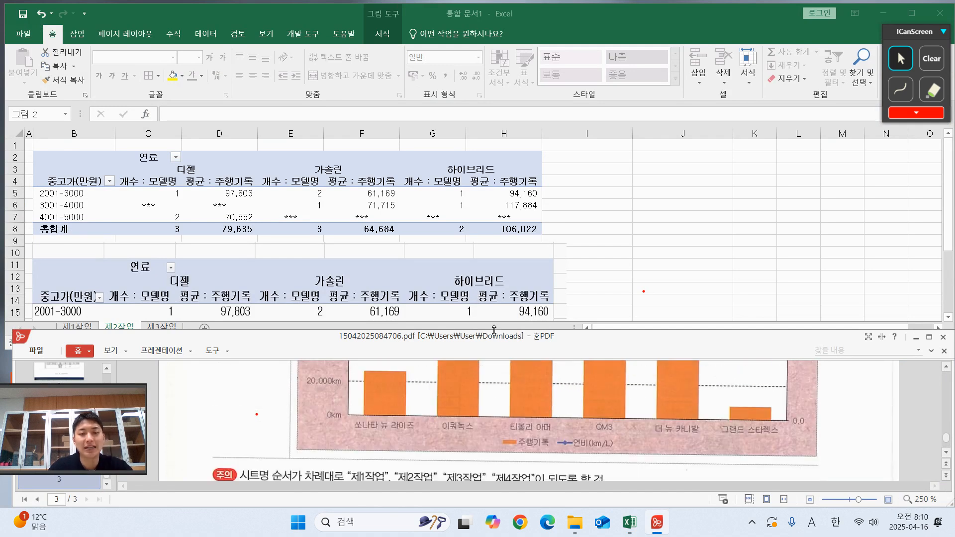
Capture a screen snip of the 가솔린 및 디젤 차량 현황 chart in the maximized PDF, then minimize the PDF window
left_click(847, 382)
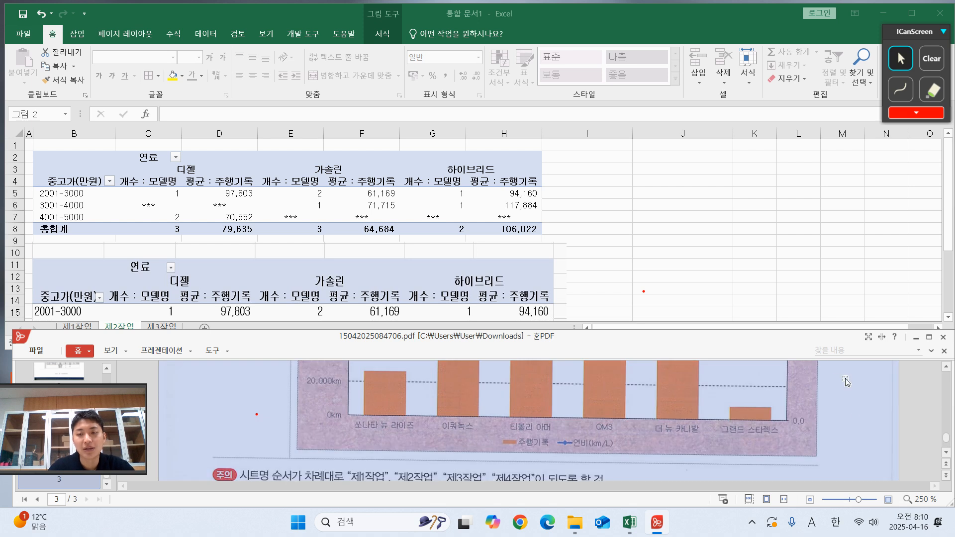
double_click(819, 337)
scroll(189, 188, "up", 2)
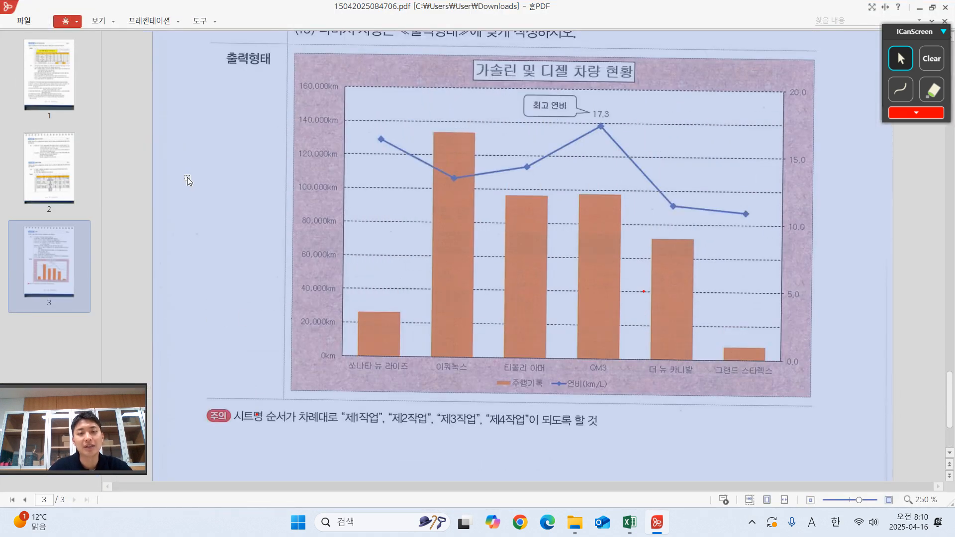
left_click(124, 187)
scroll(184, 174, "up", 1)
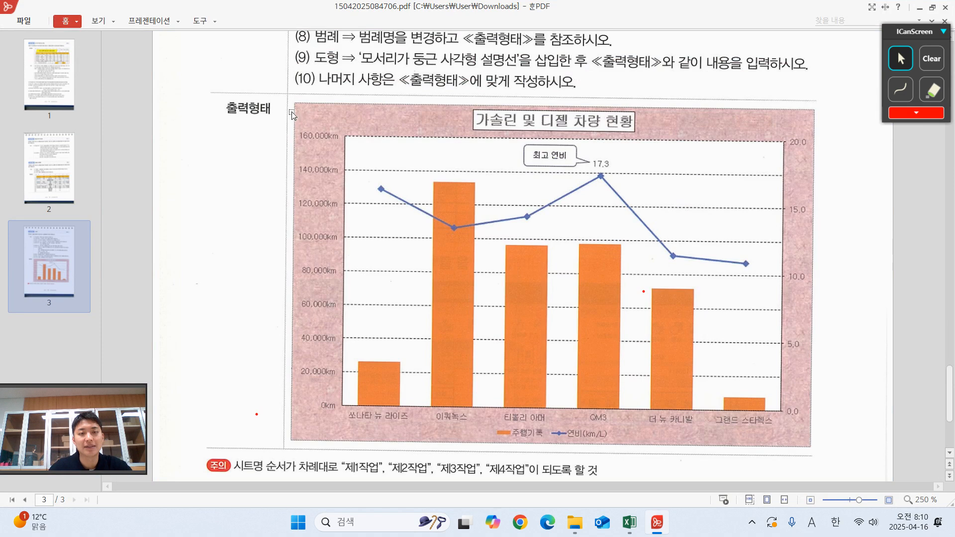
key("shift+super+s")
left_click_drag(285, 97, 825, 455)
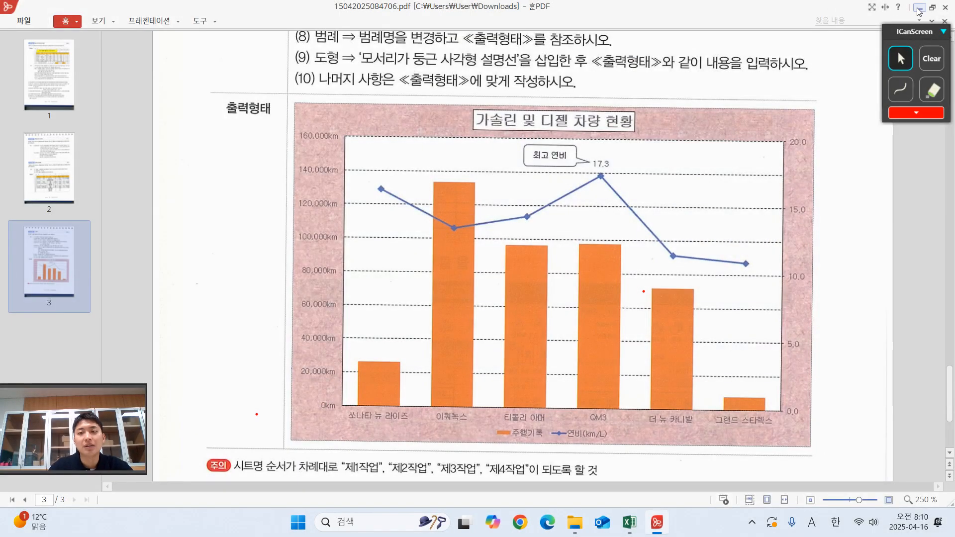
left_click(919, 8)
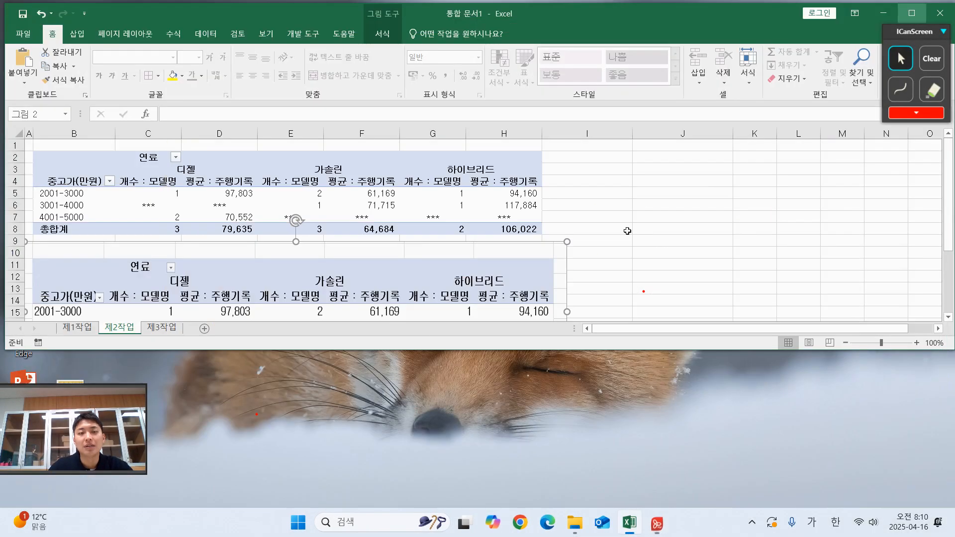
Paste the captured chart picture into the 제1작업 sheet in the maximized Excel window
left_click(77, 327)
left_click(744, 176)
scroll(743, 176, "down", 2)
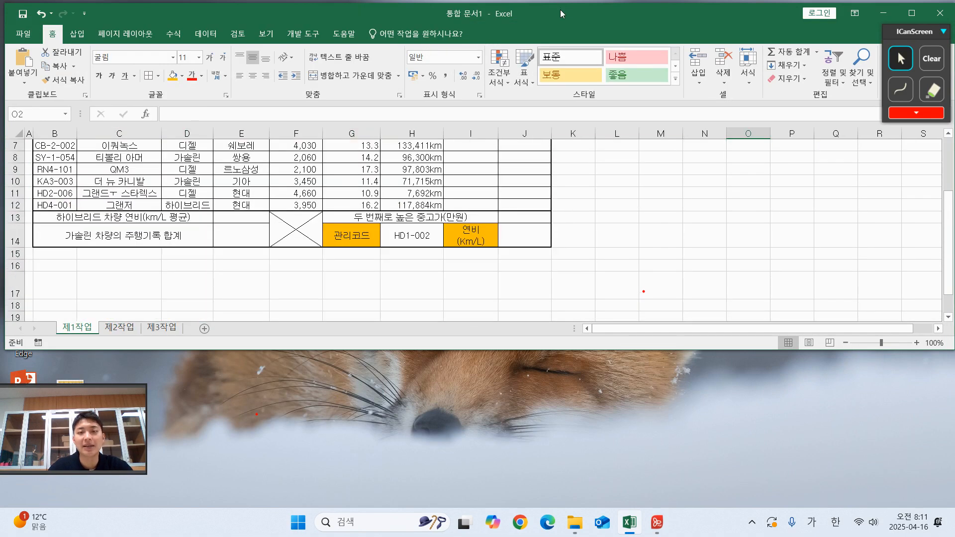
double_click(560, 10)
scroll(658, 270, "up", 2)
left_click(658, 273)
key("ctrl+v")
Shrink the chart picture and place it beside the used-car table, spanning about columns K to S
left_click_drag(666, 283, 55, 151)
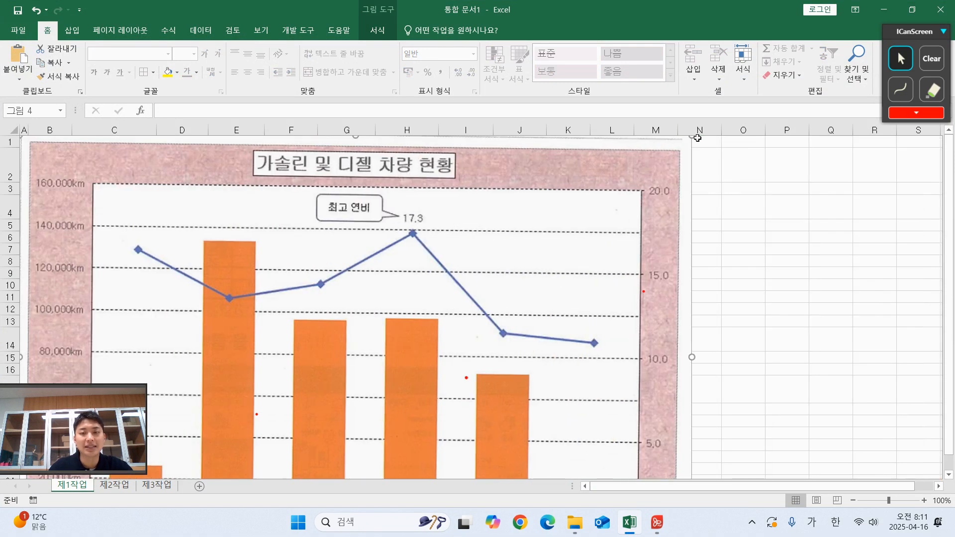
left_click_drag(694, 138, 321, 358)
left_click_drag(288, 407, 840, 201)
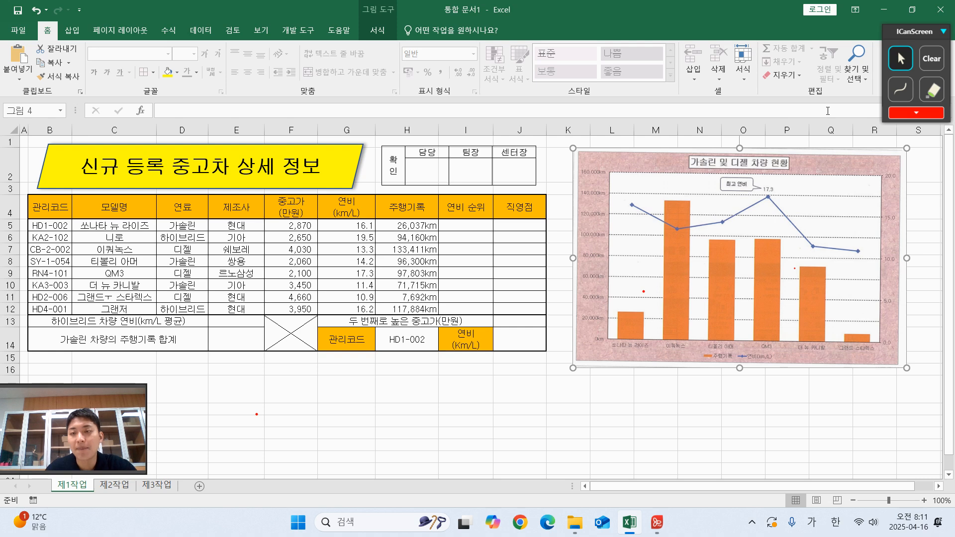
left_click_drag(907, 368, 938, 389)
Mark the six model names and the 주행기록 legend on the reference chart, and circle the 모델명, 주행기록 and 연비 table headers
left_click(900, 89)
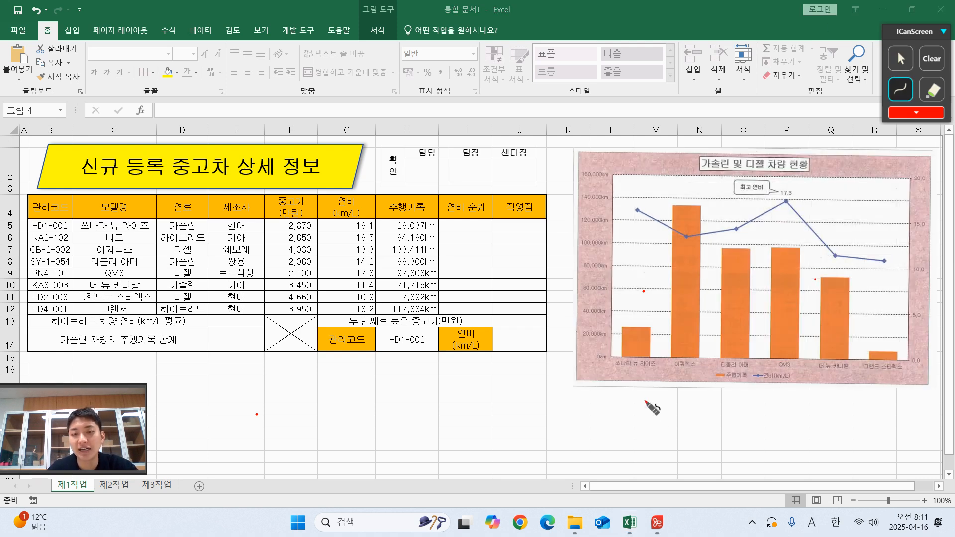
left_click_drag(614, 370, 905, 371)
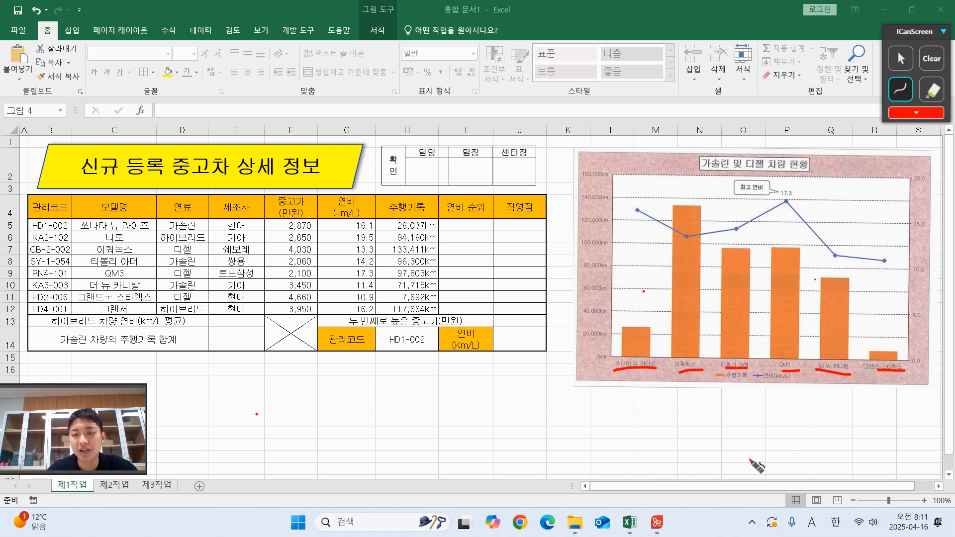
mouse_move(138, 209)
left_mouse_down()
mouse_move(91, 198)
mouse_move(142, 207)
left_mouse_up()
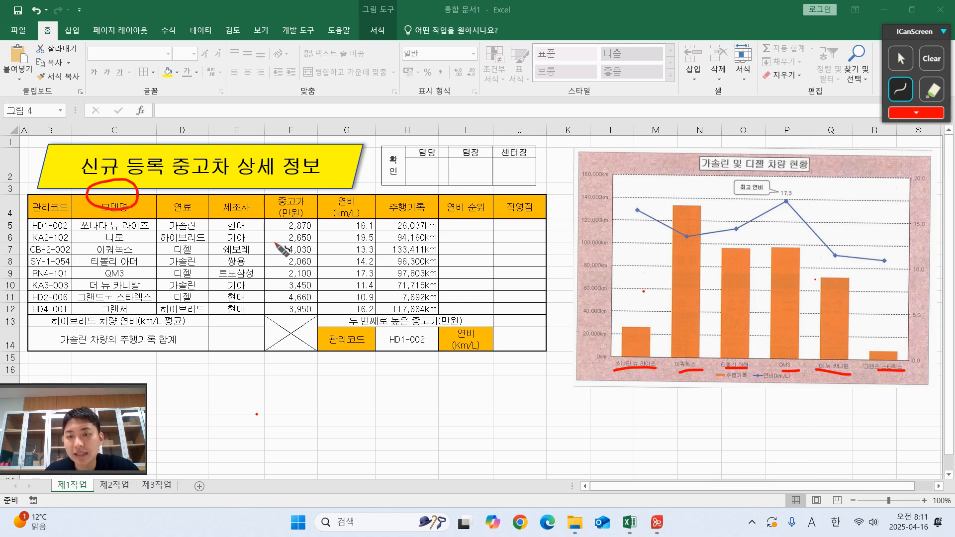
left_click_drag(716, 385, 755, 386)
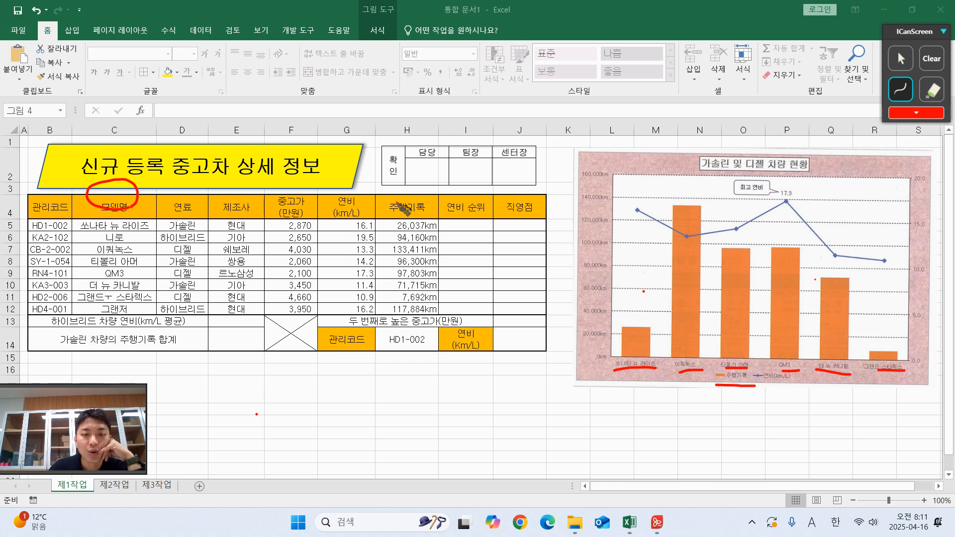
mouse_move(431, 218)
left_mouse_down()
mouse_move(440, 191)
mouse_move(429, 215)
left_mouse_up()
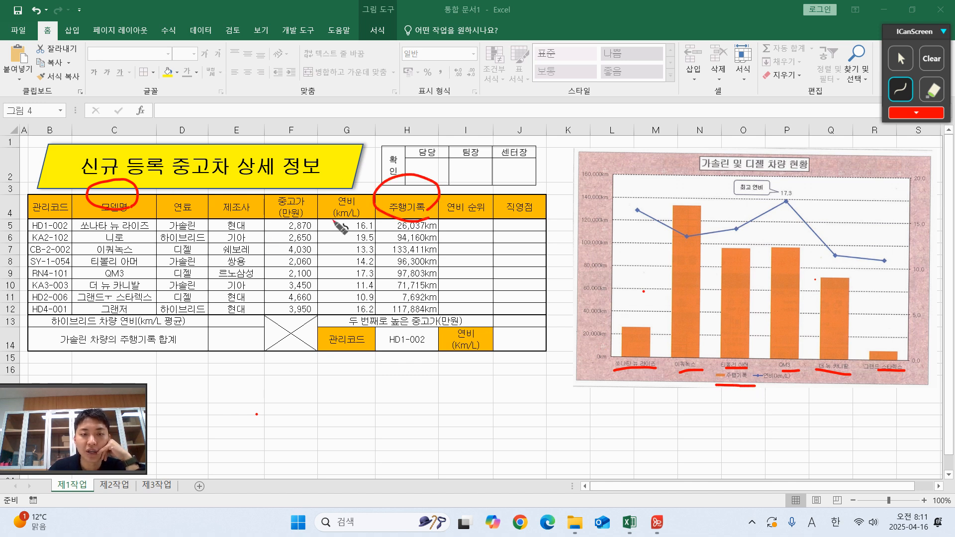
left_click_drag(334, 230, 347, 240)
left_click(899, 59)
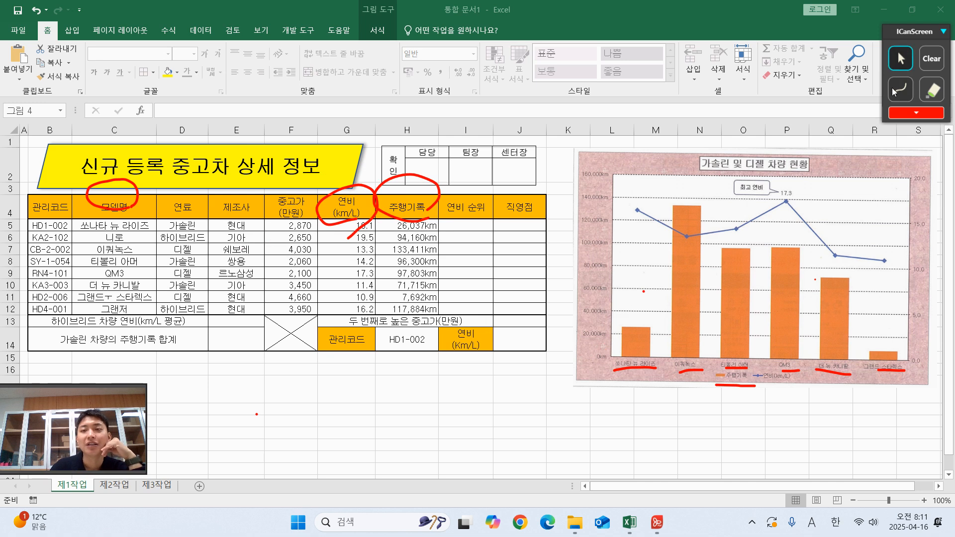
left_click(92, 208)
left_click_drag(91, 208, 100, 227)
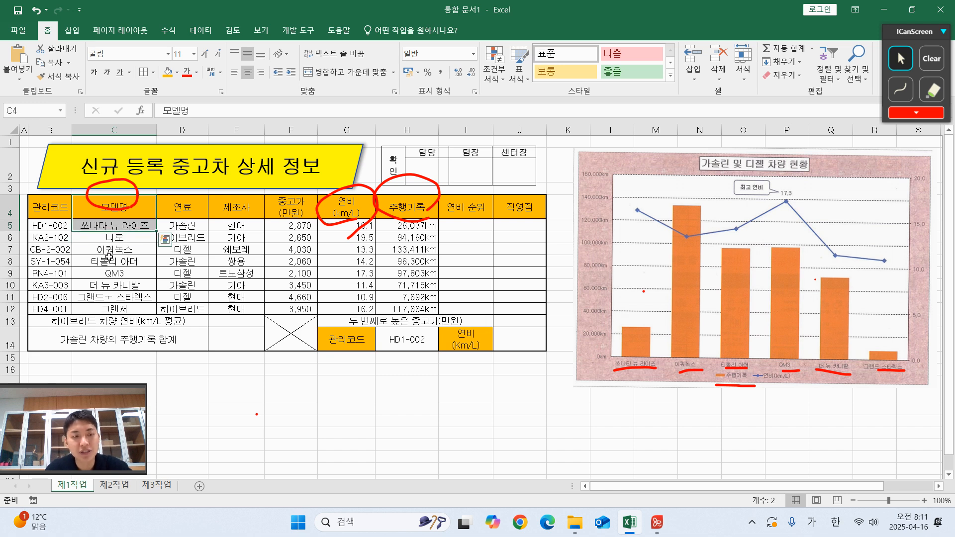
left_click_drag(107, 249, 133, 299)
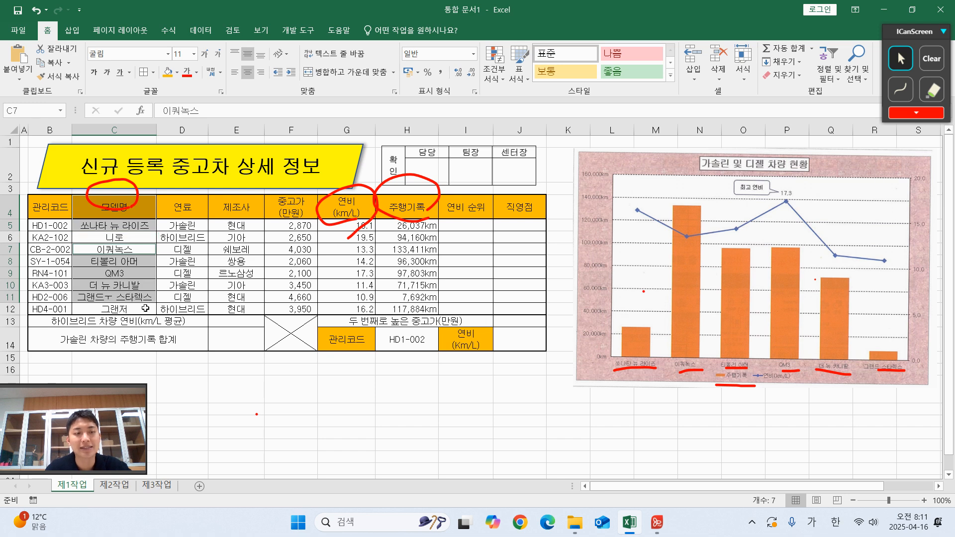
Correct the model name in cell C11 to 그랜드 스타렉스
left_click(119, 298)
double_click(110, 297)
key("BackSpace")
key("Return")
Insert a 2-D clustered column chart from the 모델명, 주행기록 and 연비 headers and rows 5 and 7 to 11
left_click_drag(112, 207, 140, 294)
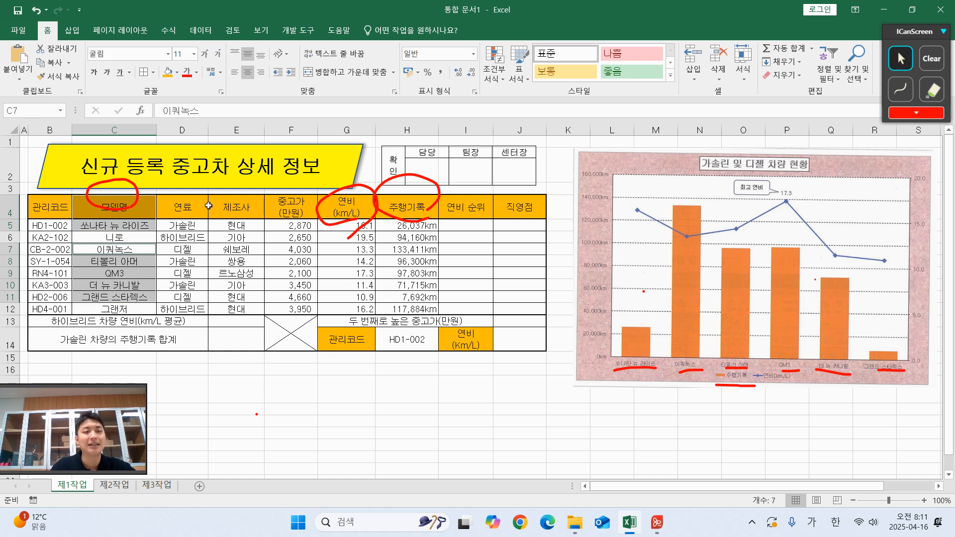
mouse_move(119, 212)
left_mouse_down()
mouse_move(116, 200)
mouse_move(125, 229)
left_mouse_up()
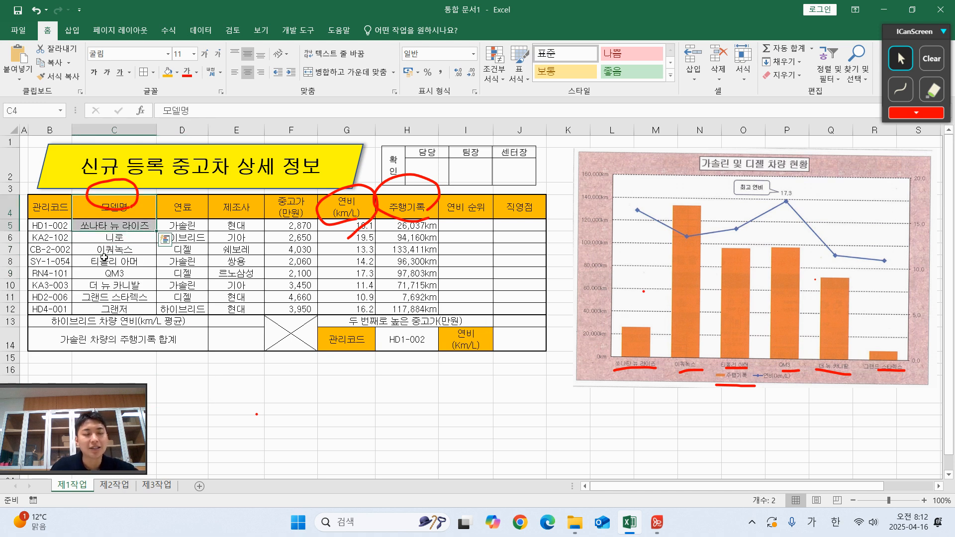
left_click_drag(105, 251, 120, 296)
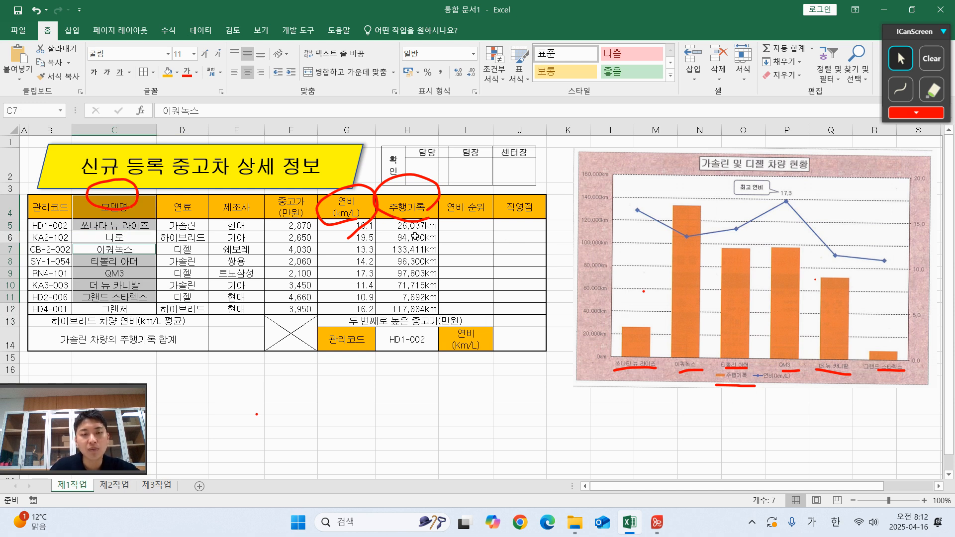
left_click_drag(408, 207, 421, 297, "ctrl")
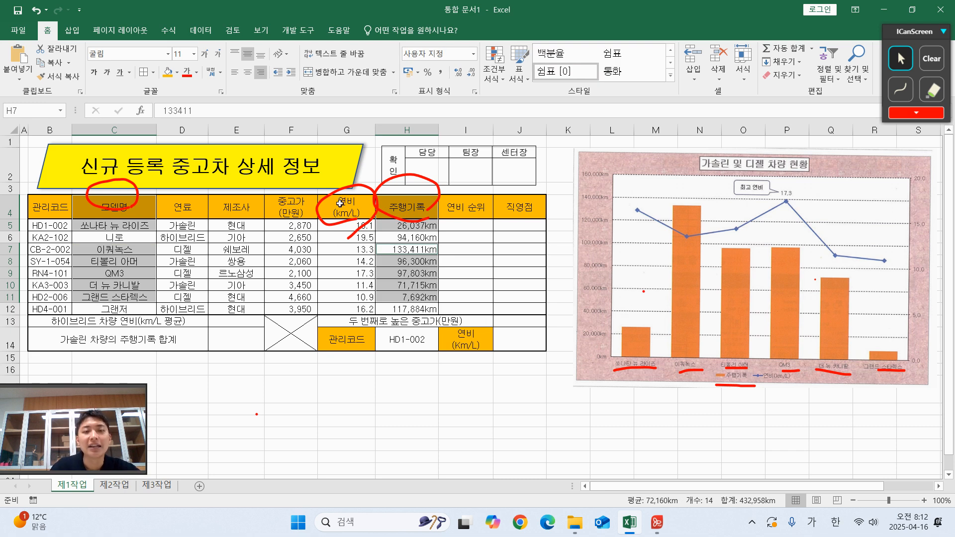
left_click_drag(345, 203, 346, 293, "ctrl")
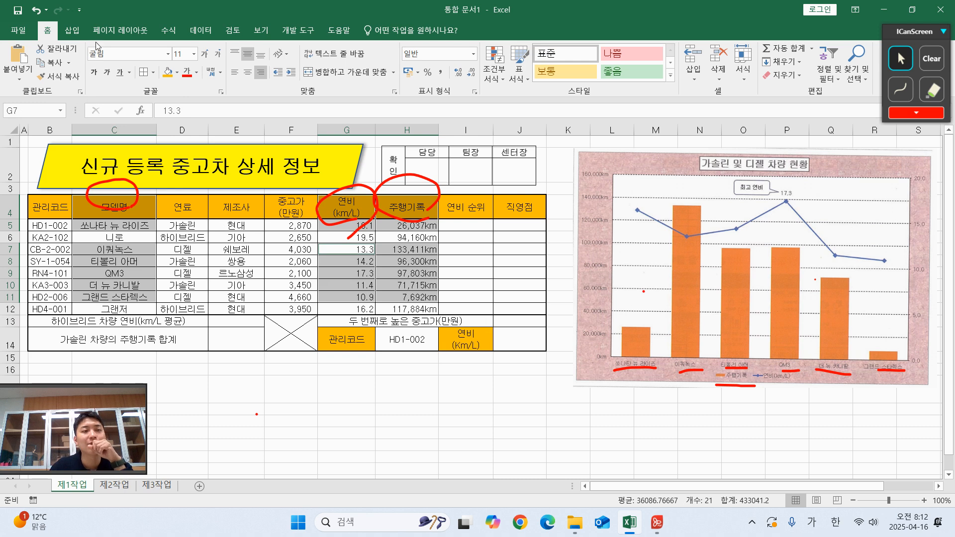
left_click(71, 31)
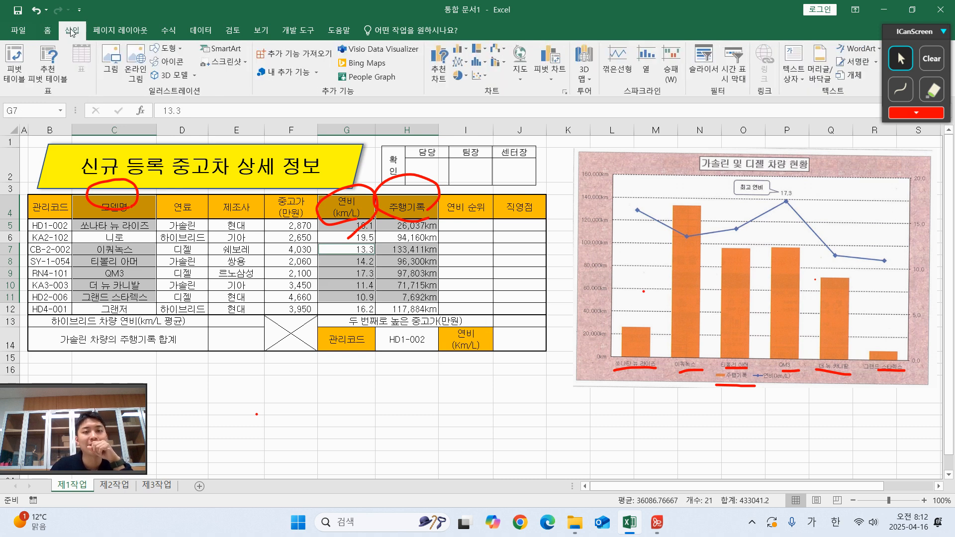
left_click(465, 51)
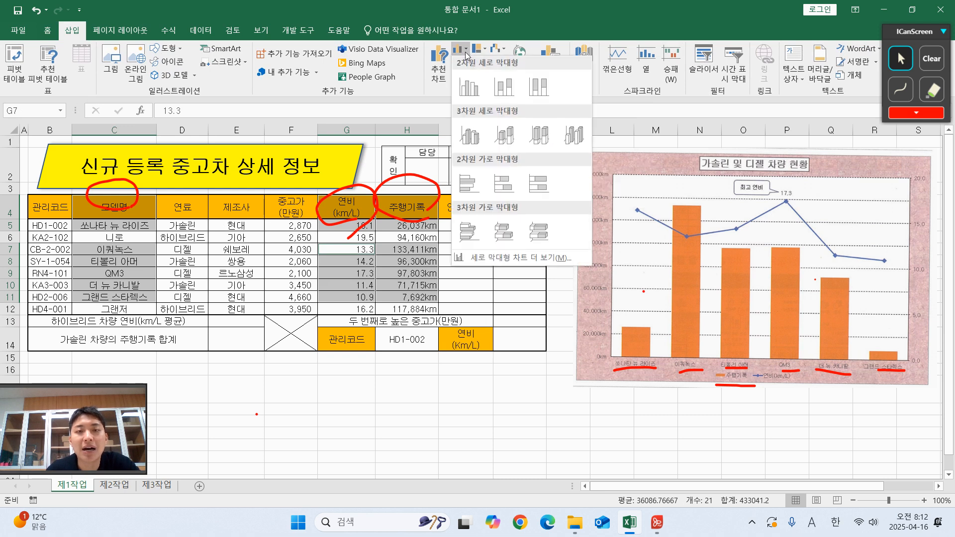
left_click(472, 90)
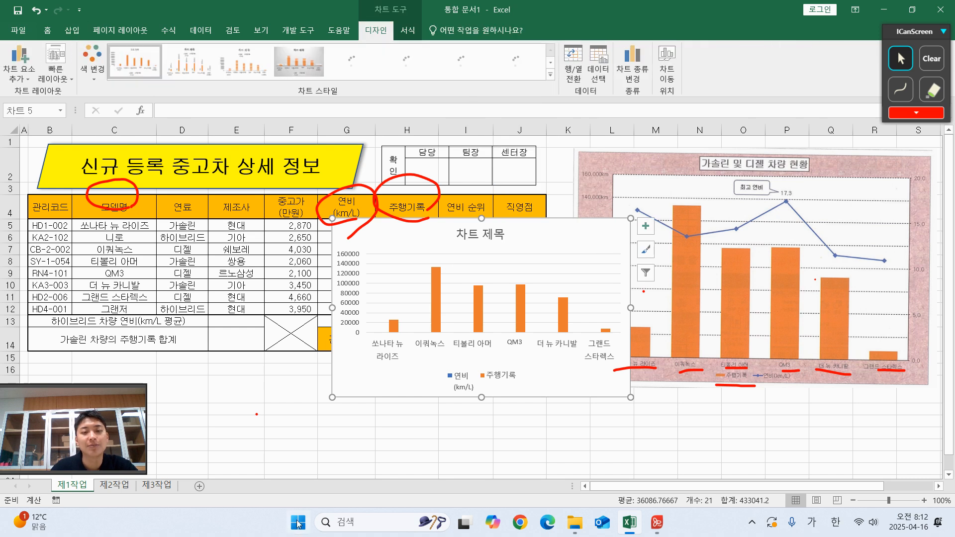
Clear the red pen marks and delete the pasted reference chart picture from the 제1작업 sheet
left_click(394, 449)
mouse_move(435, 371)
left_mouse_down()
mouse_move(350, 371)
mouse_move(341, 400)
left_mouse_up()
left_click(932, 58)
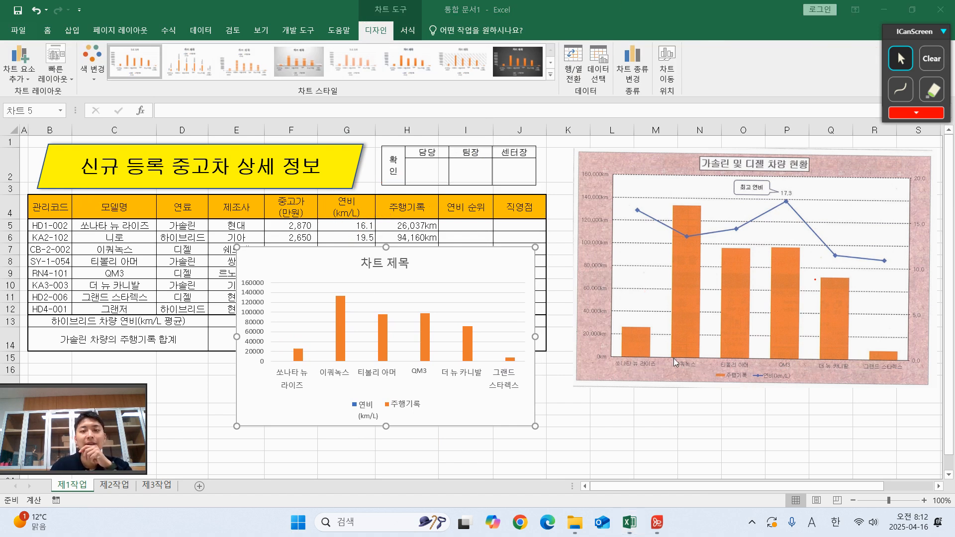
left_click(679, 311)
key("Delete")
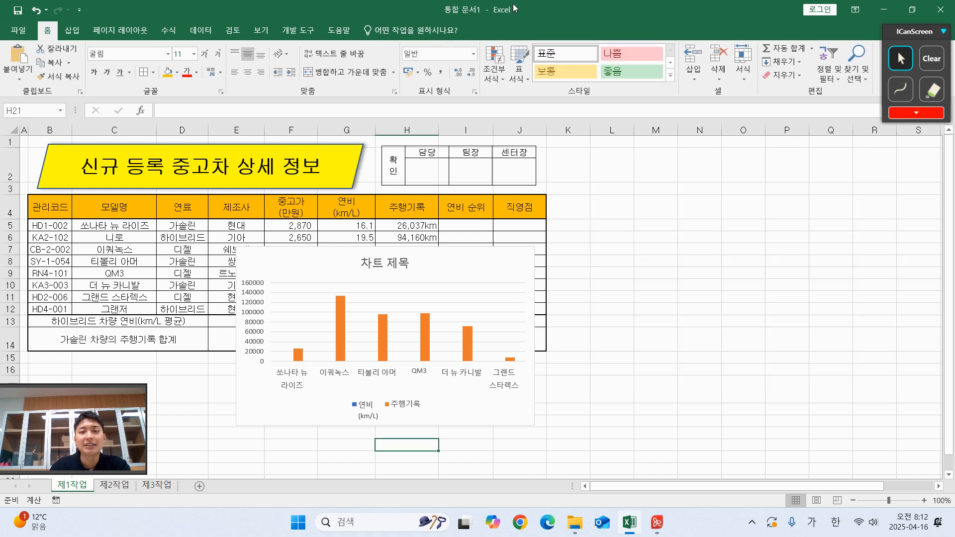
Un-maximize the Excel and 훈PDF windows so both are visible, and bring the chart conditions on PDF page 3 into view
double_click(518, 10)
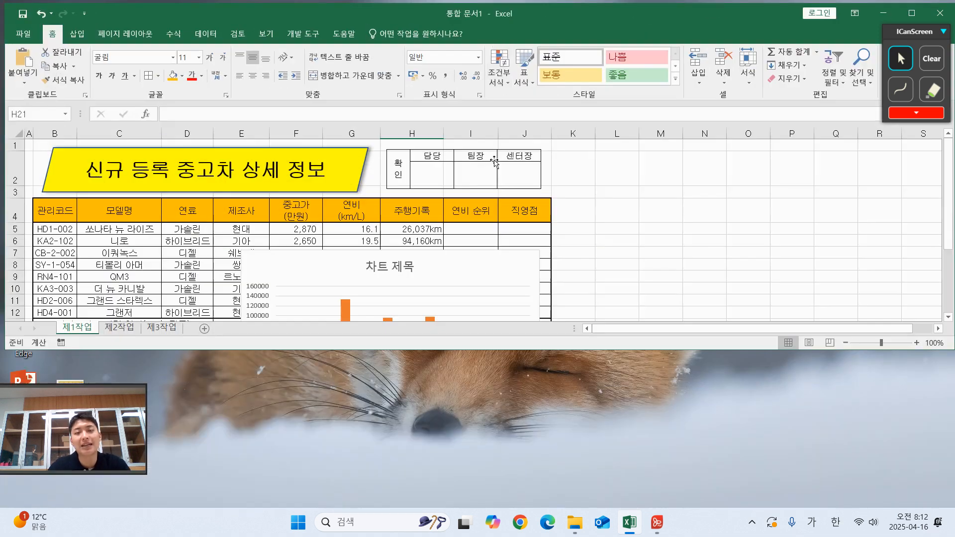
key("alt+Tab")
key("alt+Tab")
key("alt+shift+Tab")
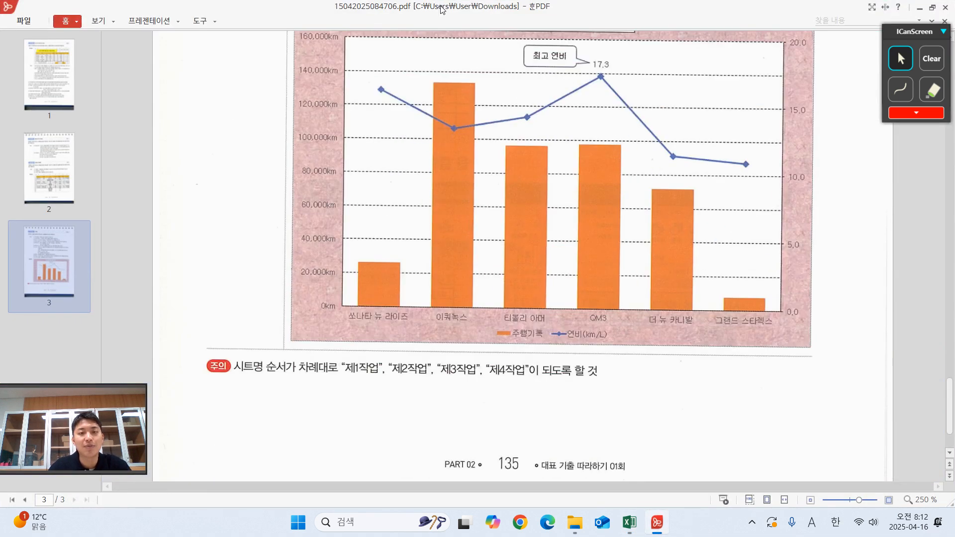
double_click(442, 10)
scroll(394, 298, "down", 1)
scroll(264, 386, "down", 6)
scroll(279, 389, "down", 8)
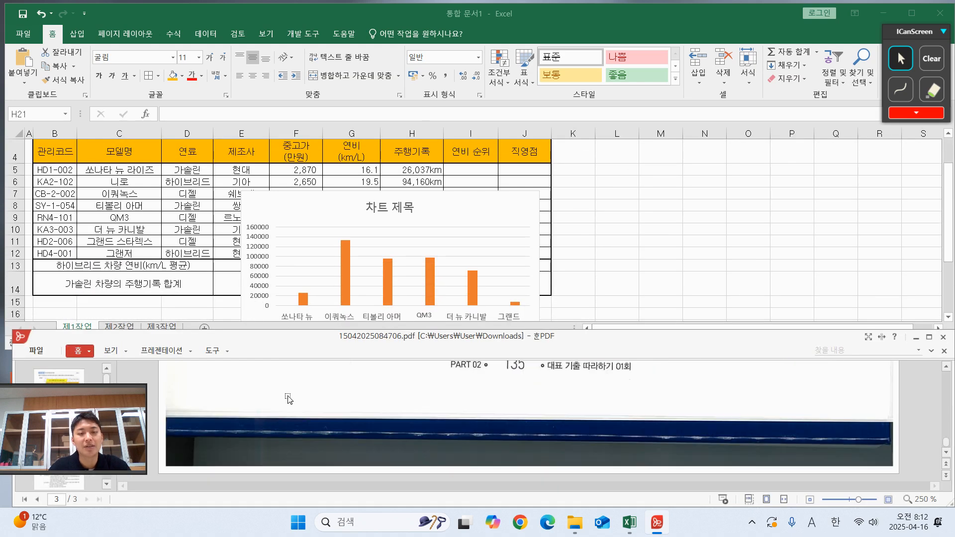
scroll(290, 406, "up", 1)
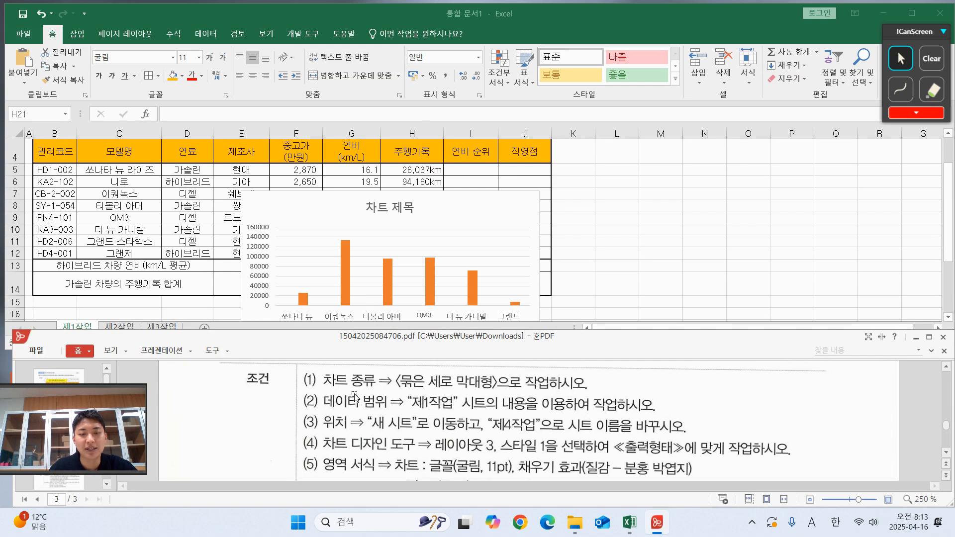
Move the column chart from the 제1작업 sheet to a new sheet named 제4작업
left_click(474, 218)
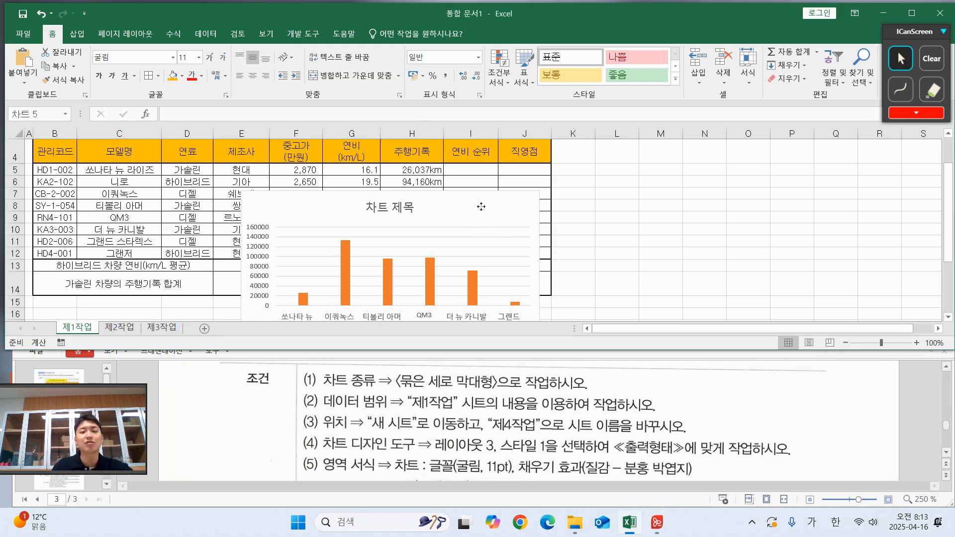
left_click(475, 209)
left_click_drag(476, 209, 778, 168)
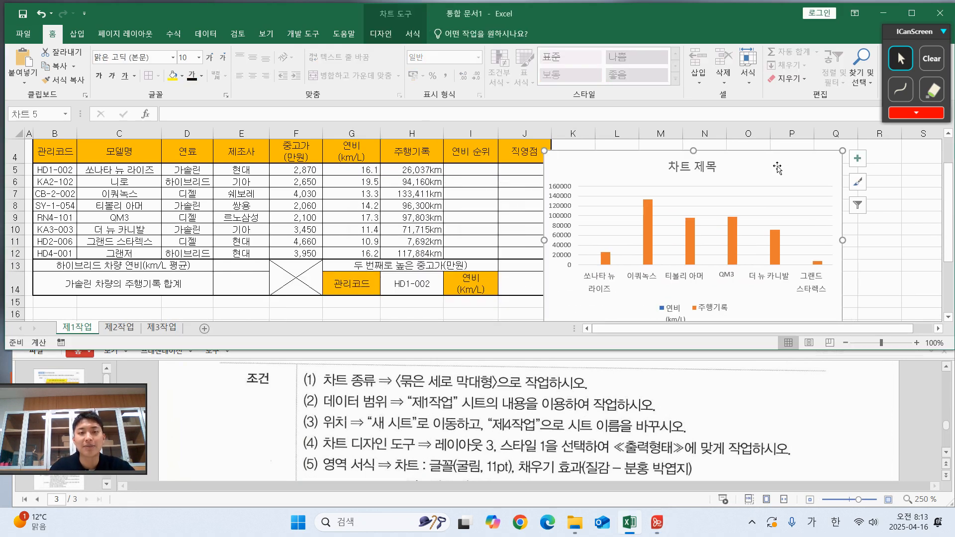
left_click(413, 34)
left_click(385, 34)
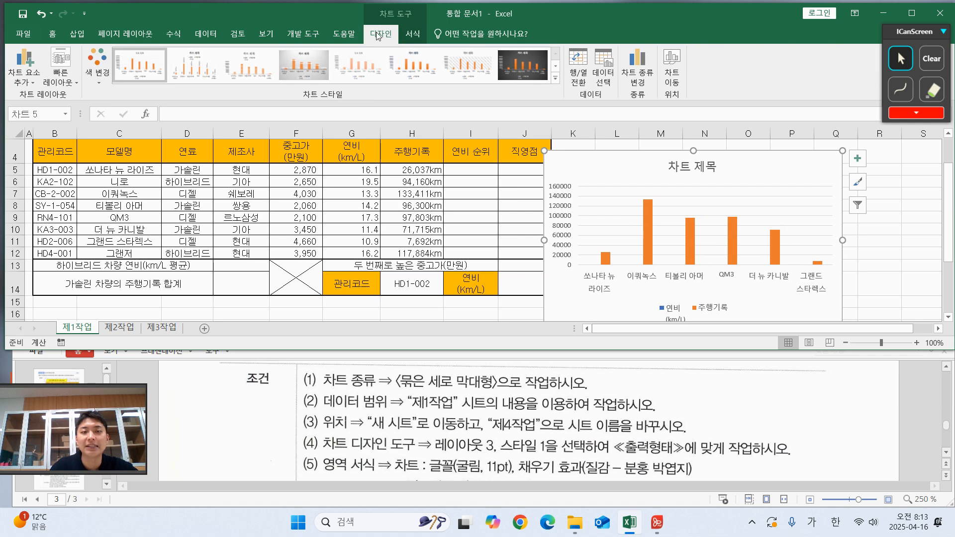
left_click(672, 69)
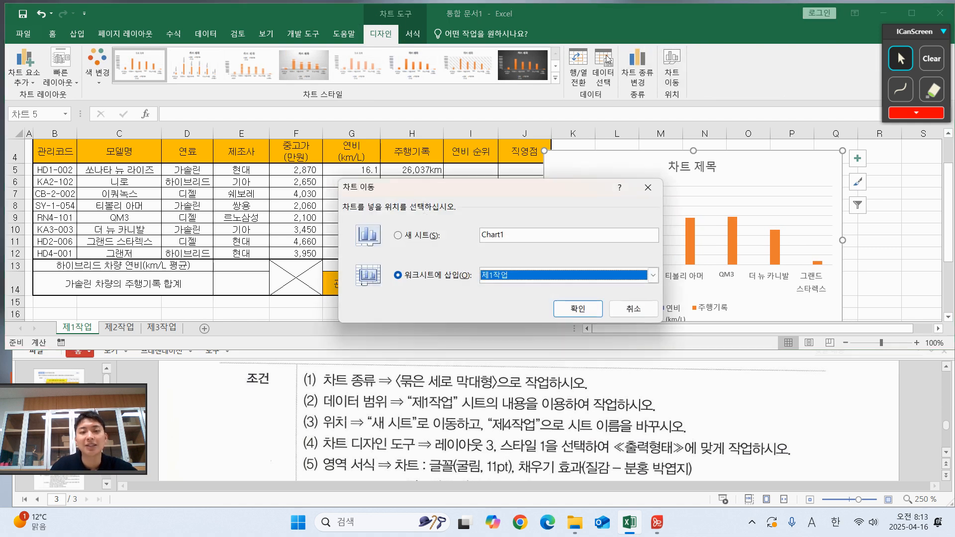
left_click(409, 236)
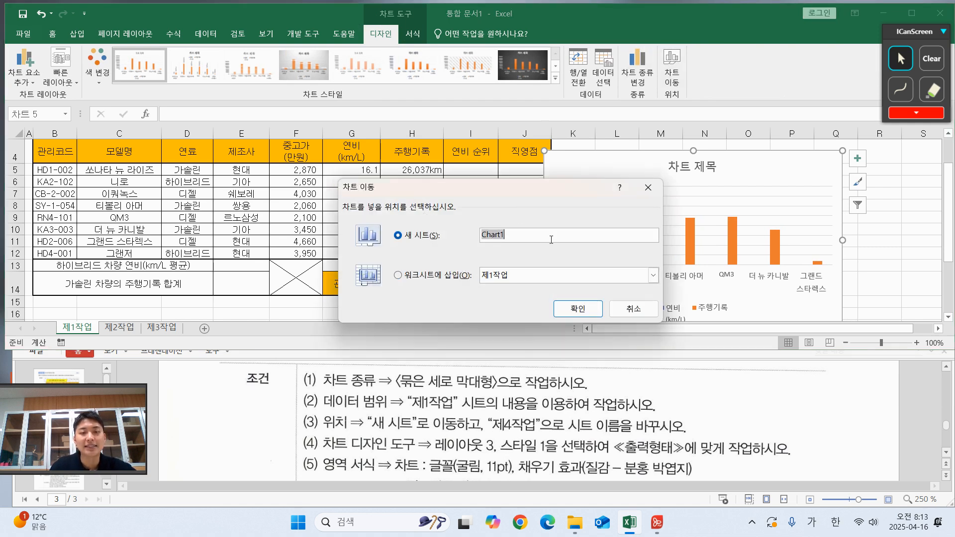
type("ㅈ")
type("작ㅇ")
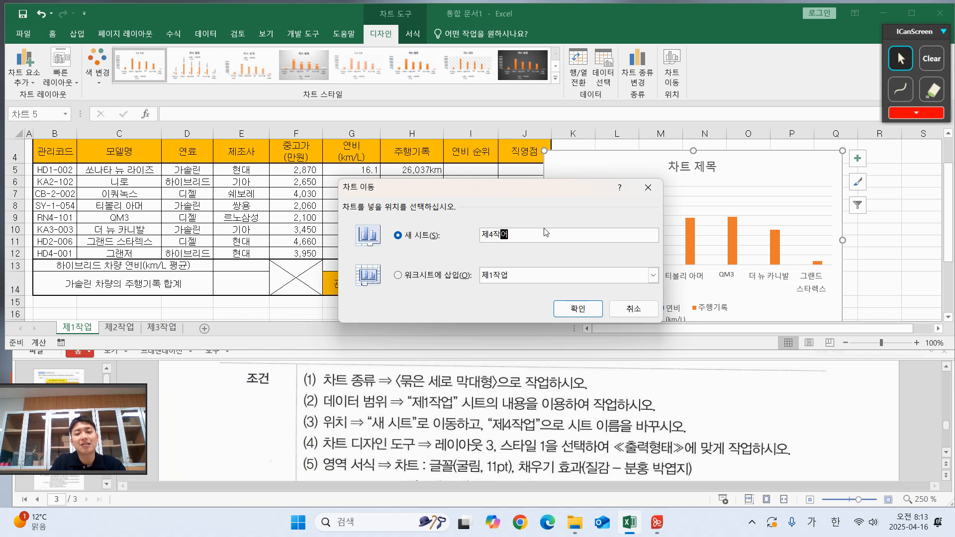
key("Return")
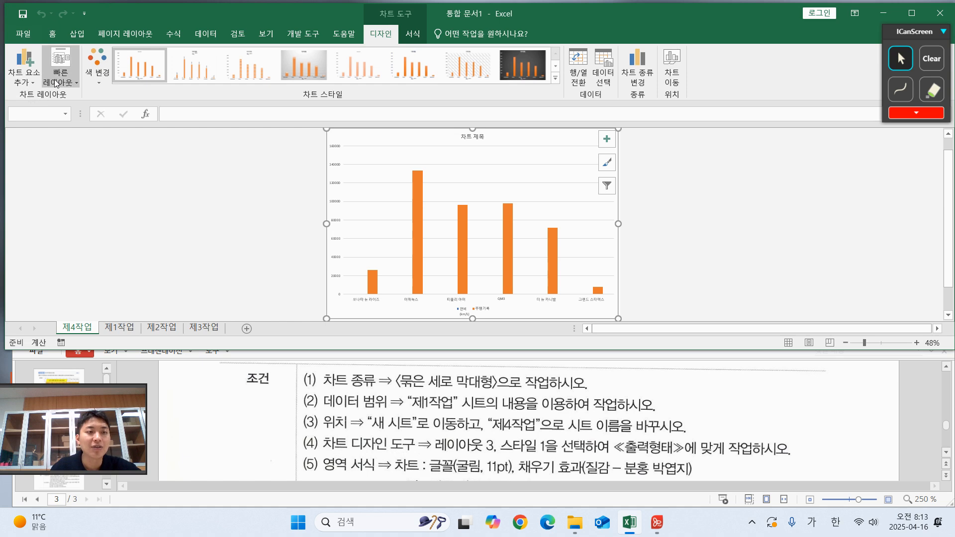
Apply quick layout 3 and chart style 1 to the column chart
left_click(73, 83)
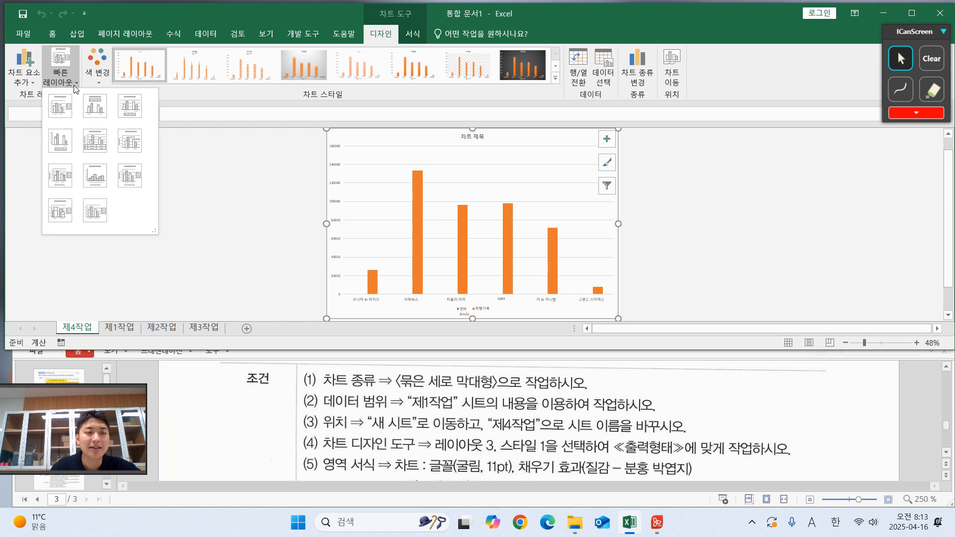
left_click(130, 106)
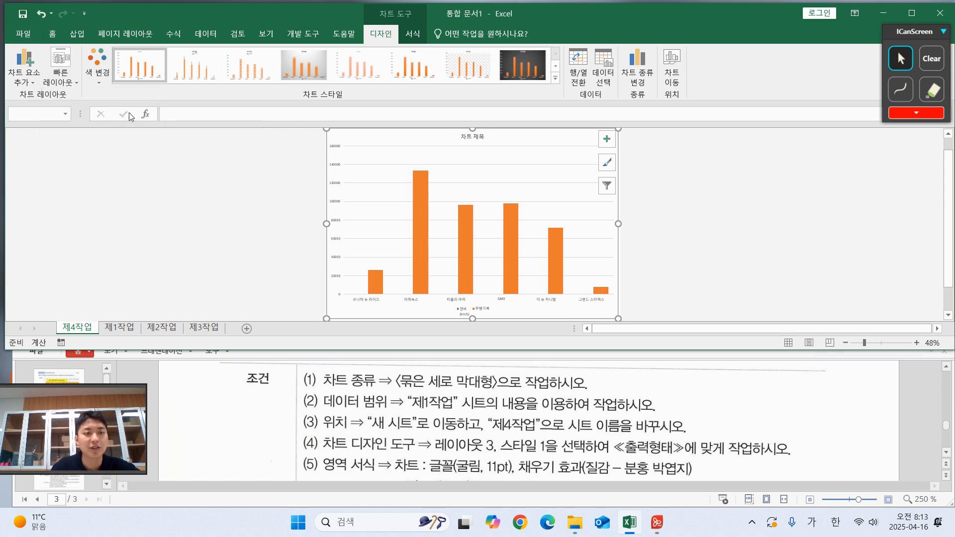
left_click(145, 60)
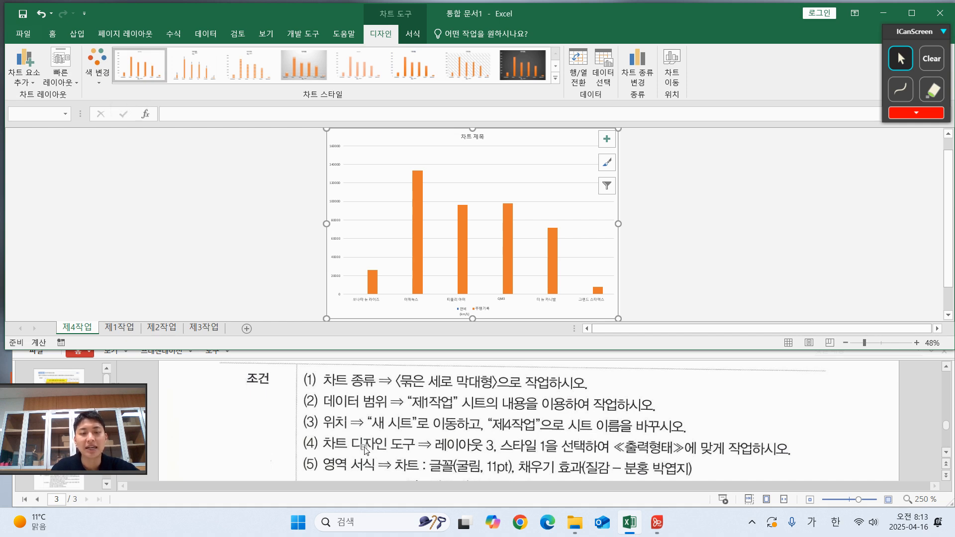
Read the remaining chart conditions in the PDF and mark the 굴림 11pt font and 분홍 박엽지 texture fill in condition (5)
scroll(346, 460, "down", 3)
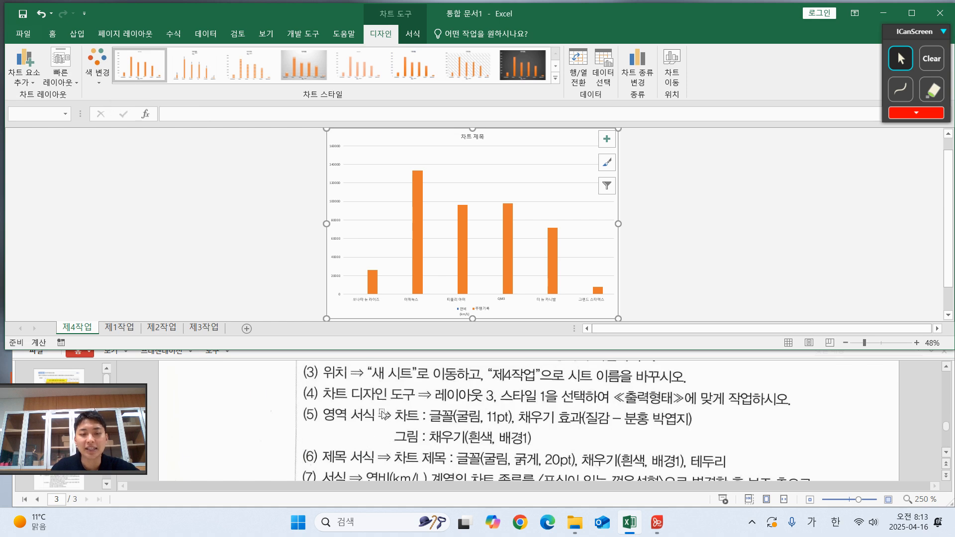
scroll(386, 418, "down", 3)
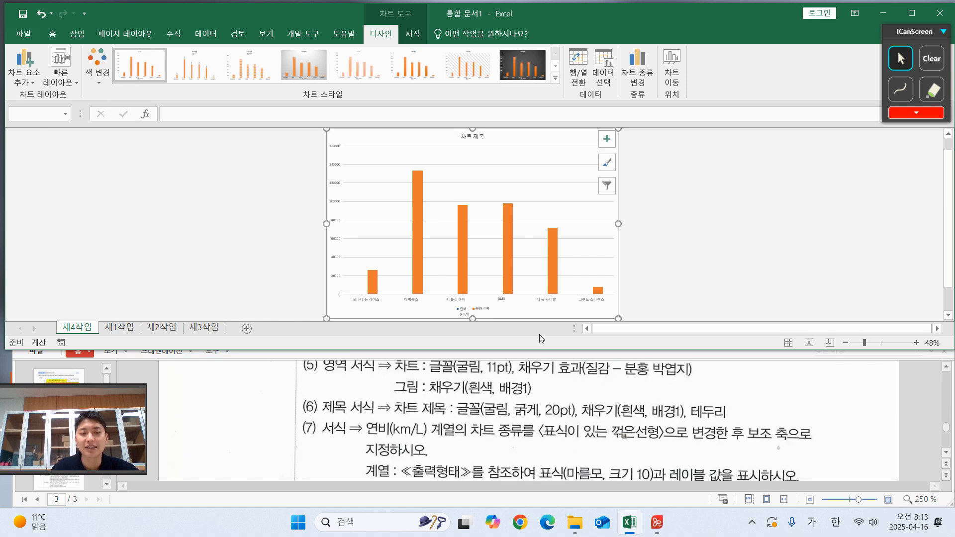
left_click(901, 90)
mouse_move(431, 376)
left_mouse_down()
mouse_move(676, 379)
mouse_move(695, 368)
left_mouse_up()
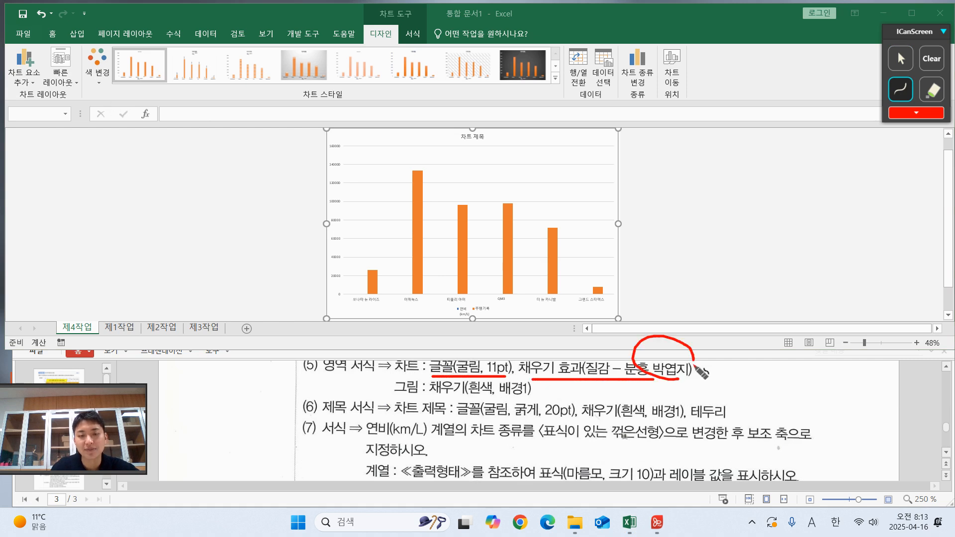
Underline the plot area fill condition in (5) of the PDF and set the chart area's font to 굴림, 11pt
left_click_drag(409, 396, 525, 394)
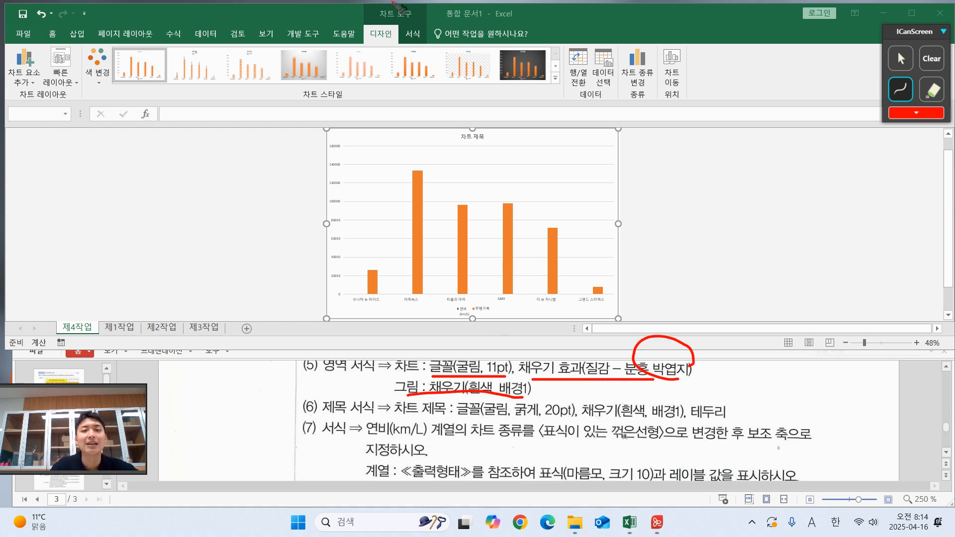
left_click(909, 62)
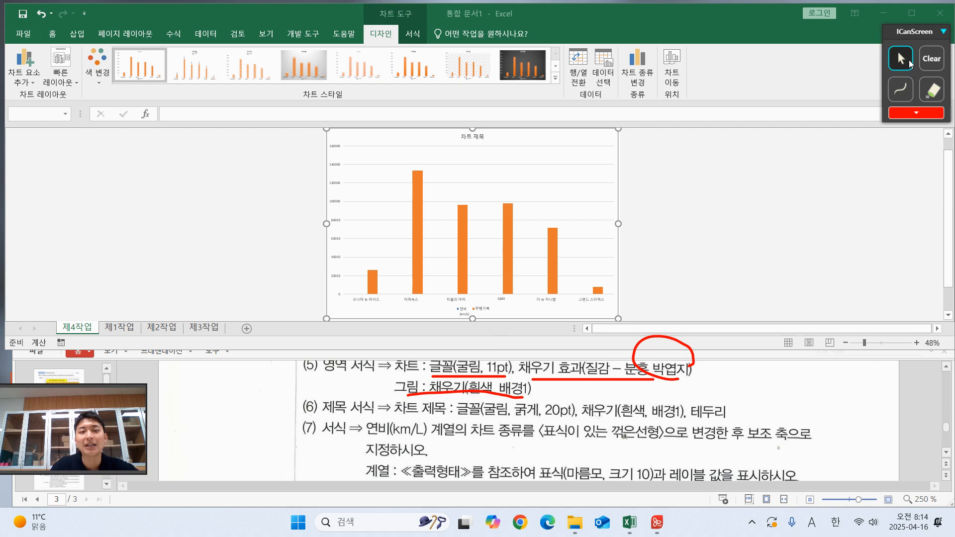
left_click(417, 35)
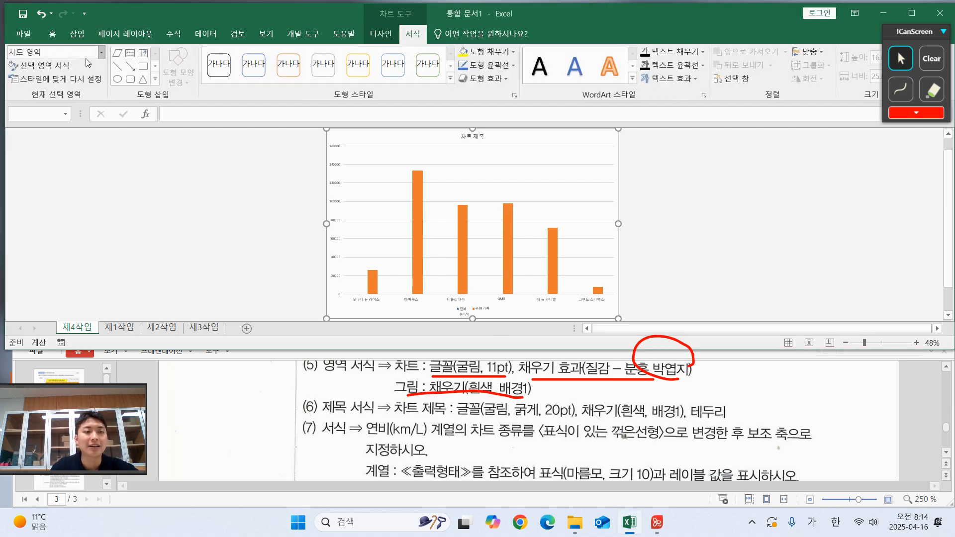
left_click(97, 54)
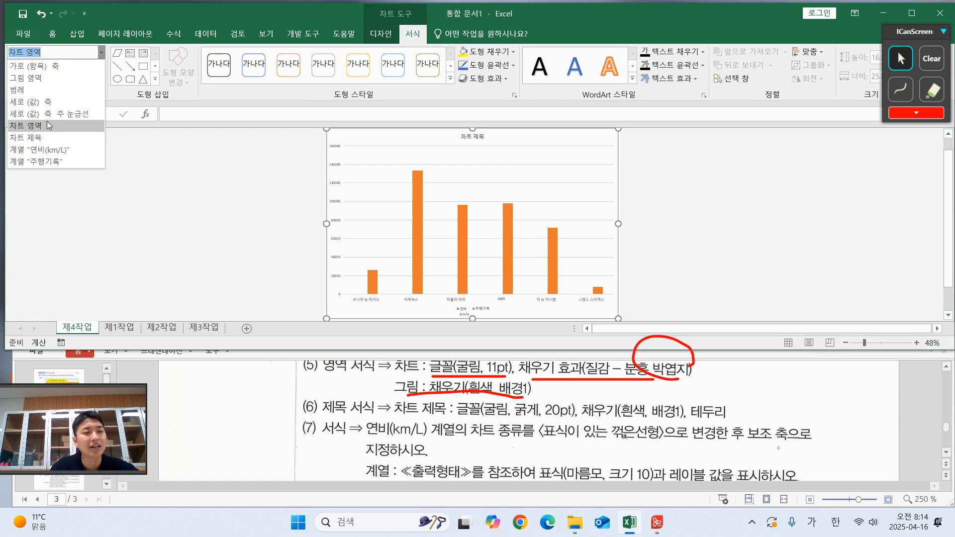
left_click(73, 63)
left_click(52, 33)
left_click(145, 56)
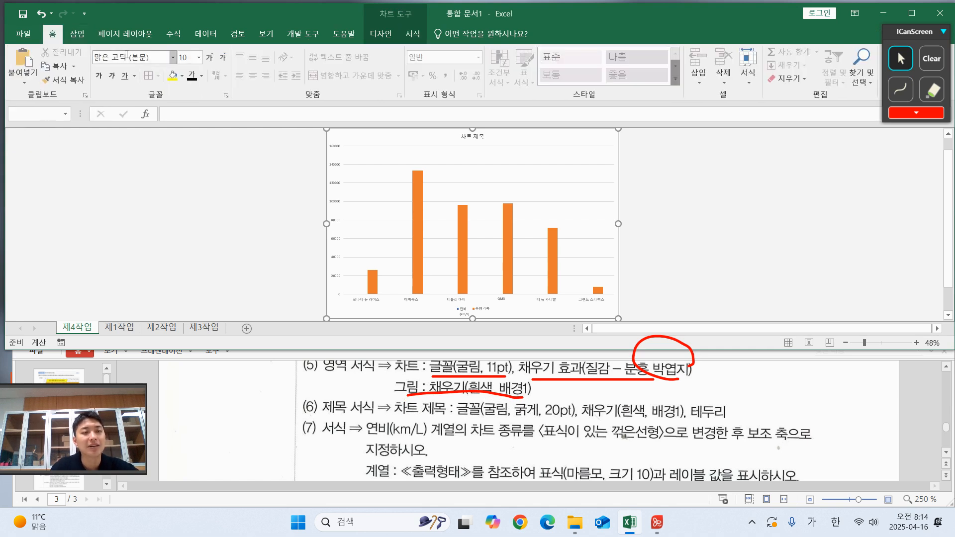
type("굴림")
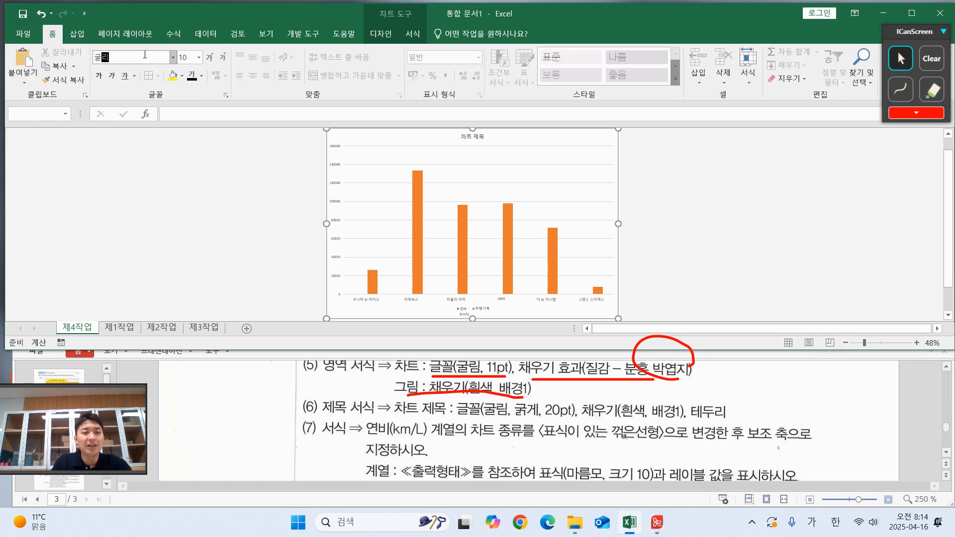
key("Return")
left_click(186, 55)
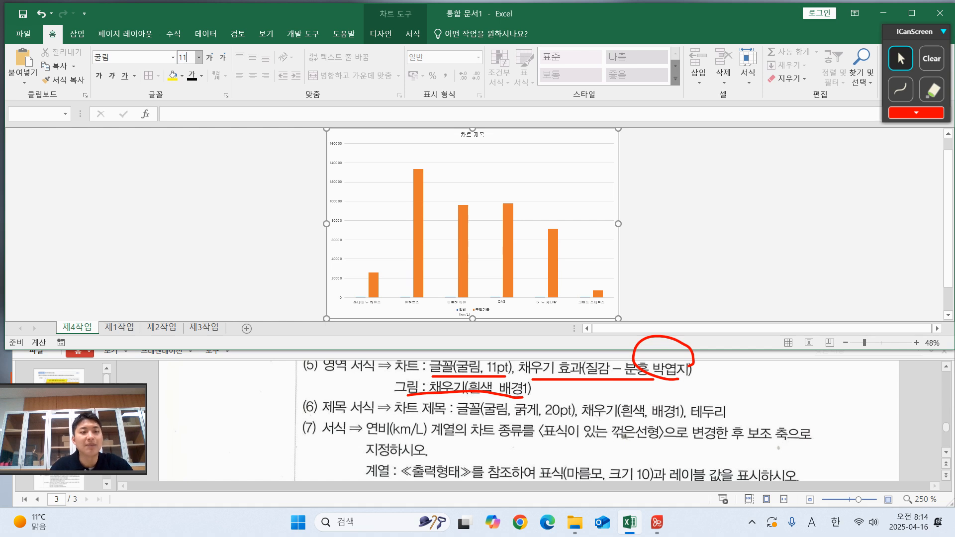
key("Return")
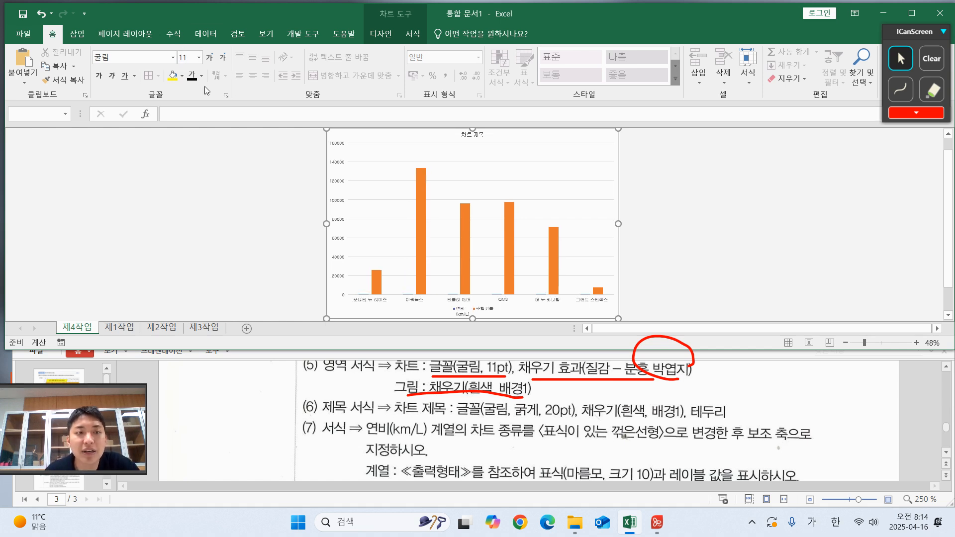
Fill the chart area with the 분홍 박엽지 texture
left_click(182, 77)
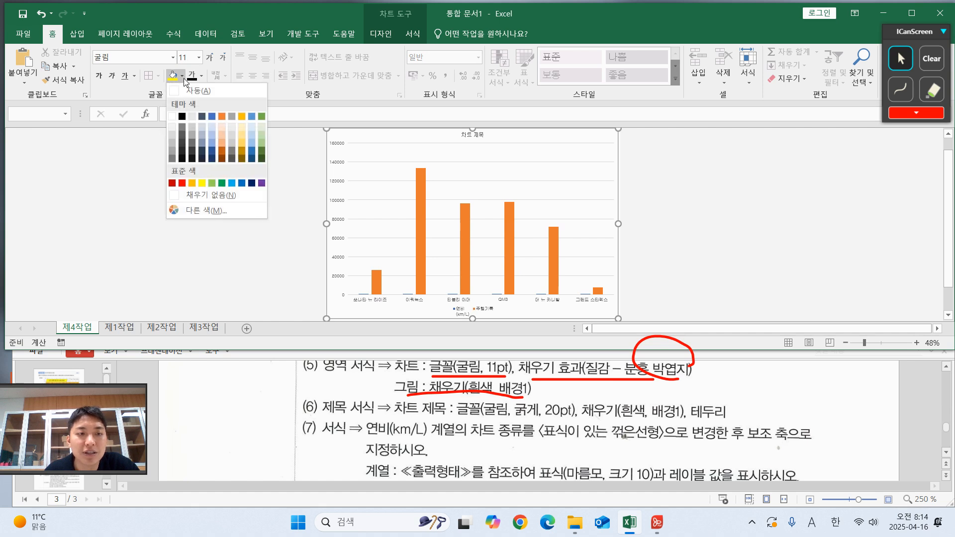
left_click(183, 77)
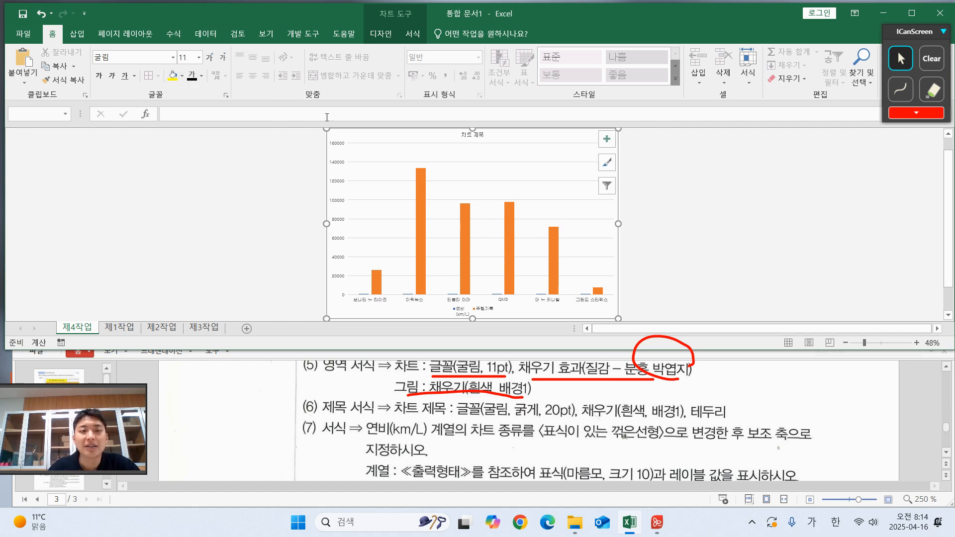
left_click(380, 33)
left_click(414, 35)
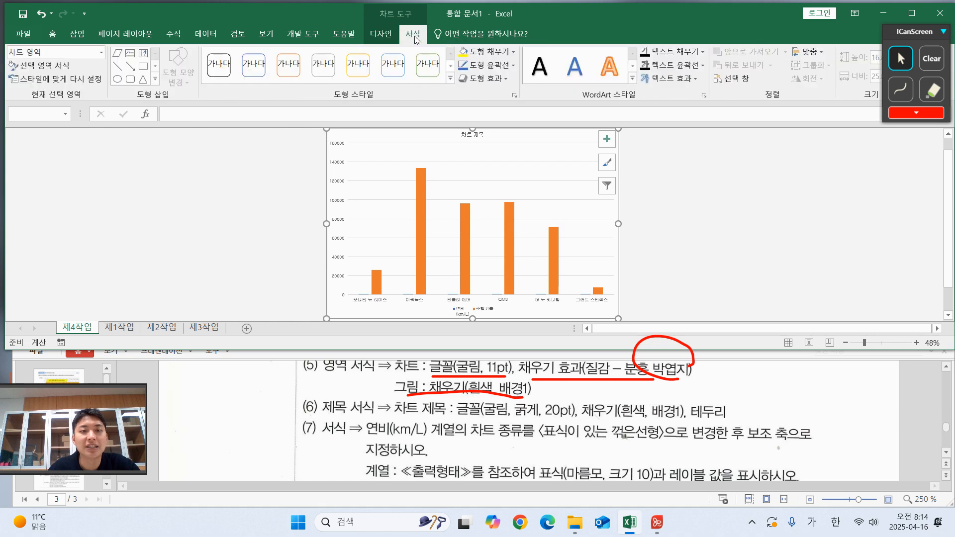
left_click(515, 53)
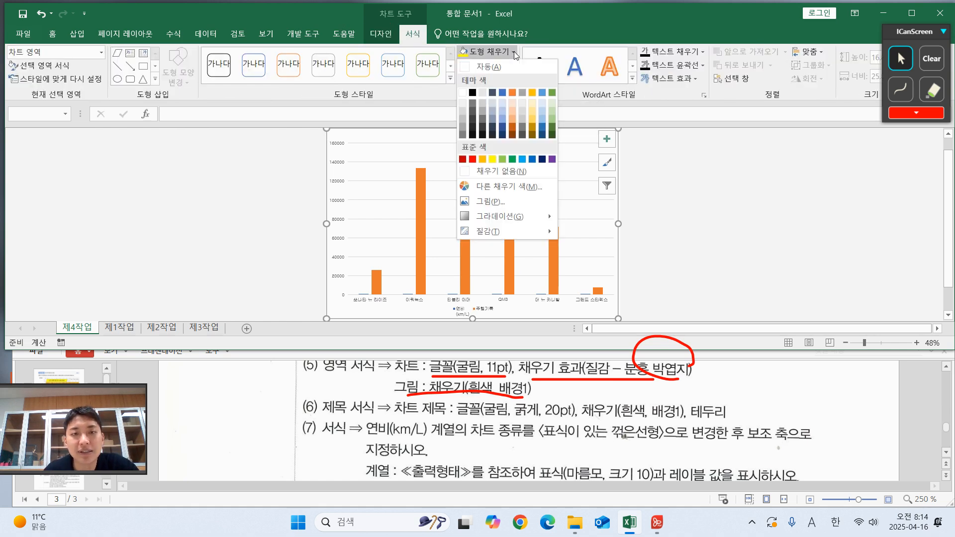
mouse_move(503, 217)
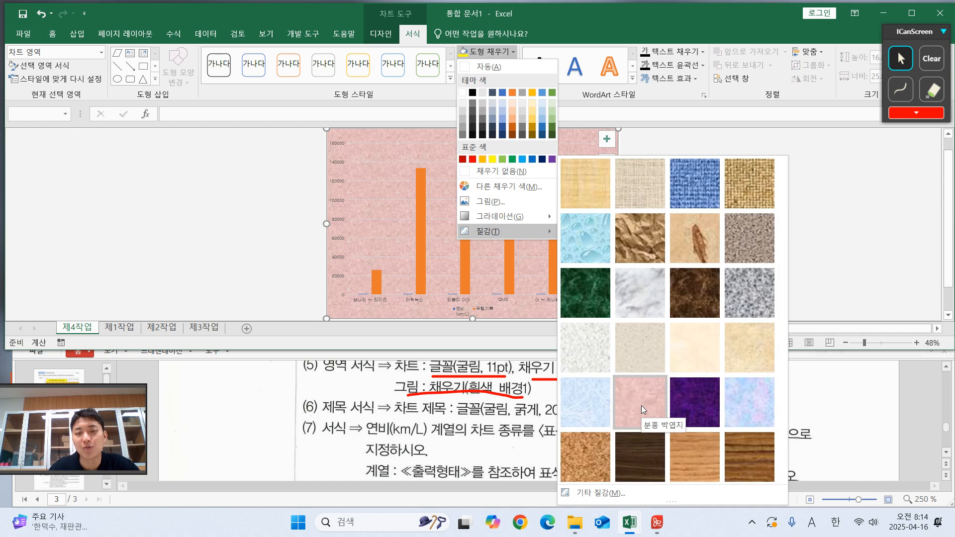
left_click(641, 405)
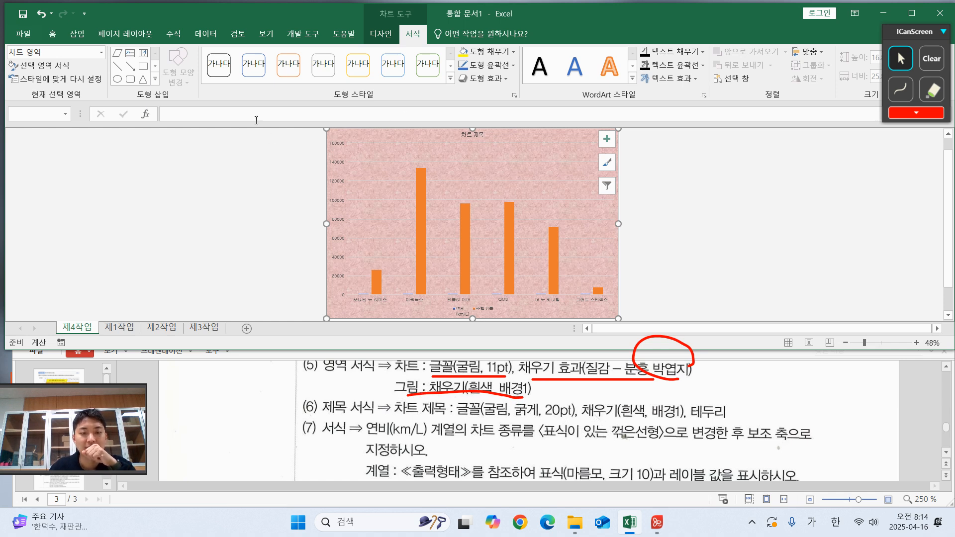
Fill the chart's plot area (그림 영역) with 흰색, 배경1 and clear the red markings from the screen
left_click(101, 52)
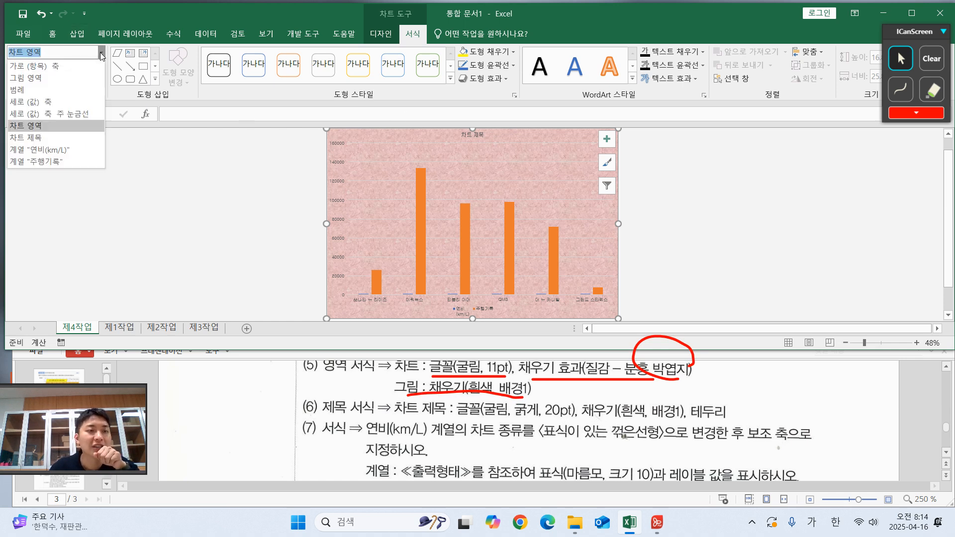
left_click(35, 78)
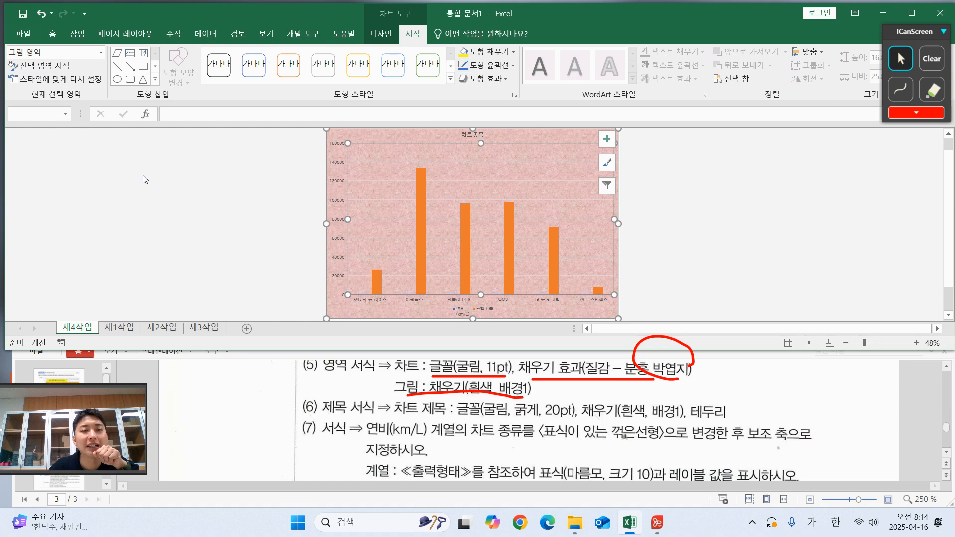
left_click(376, 141)
left_click(379, 155)
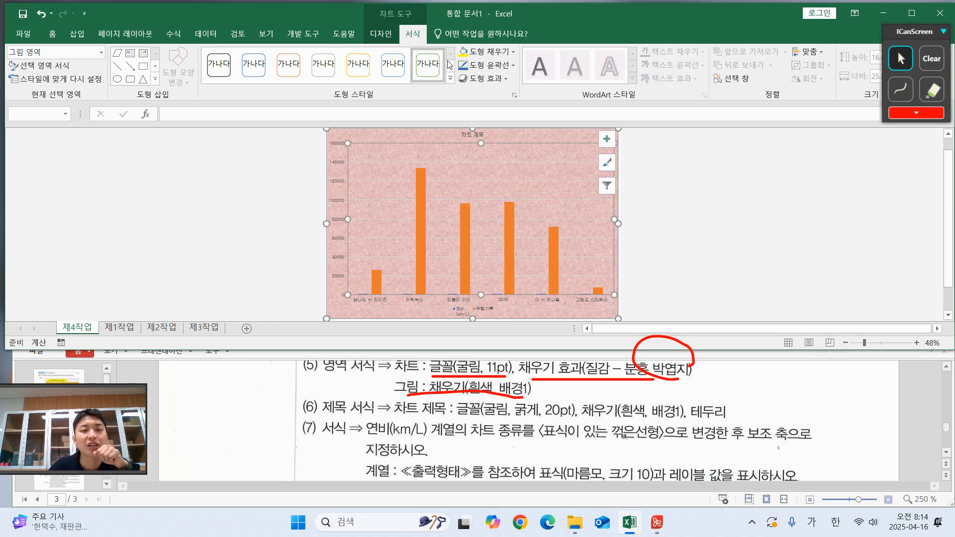
left_click(515, 52)
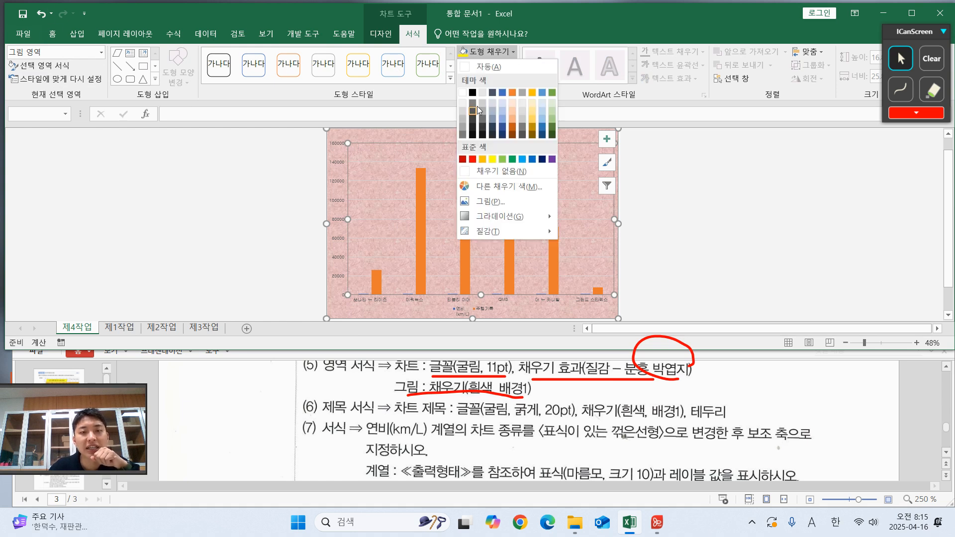
left_click(463, 93)
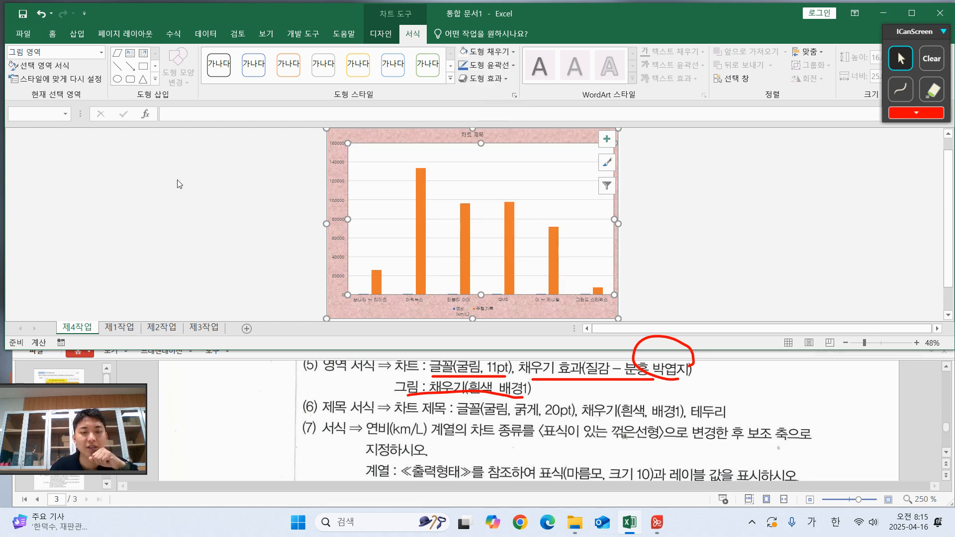
left_click(932, 58)
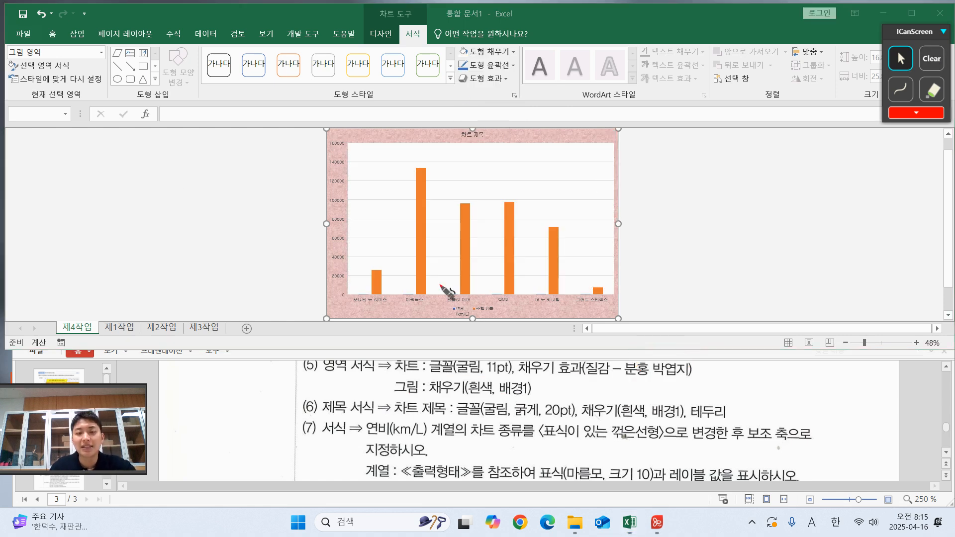
Underline 제목 서식 in condition (6) of the PDF and make the chart title 20pt and bold
left_click_drag(320, 424, 387, 419)
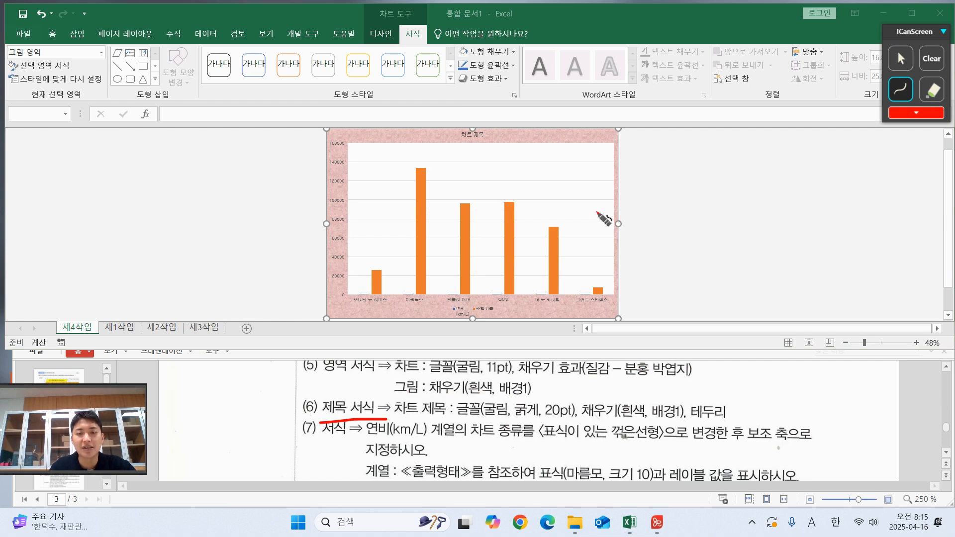
left_click(901, 56)
left_click(470, 138)
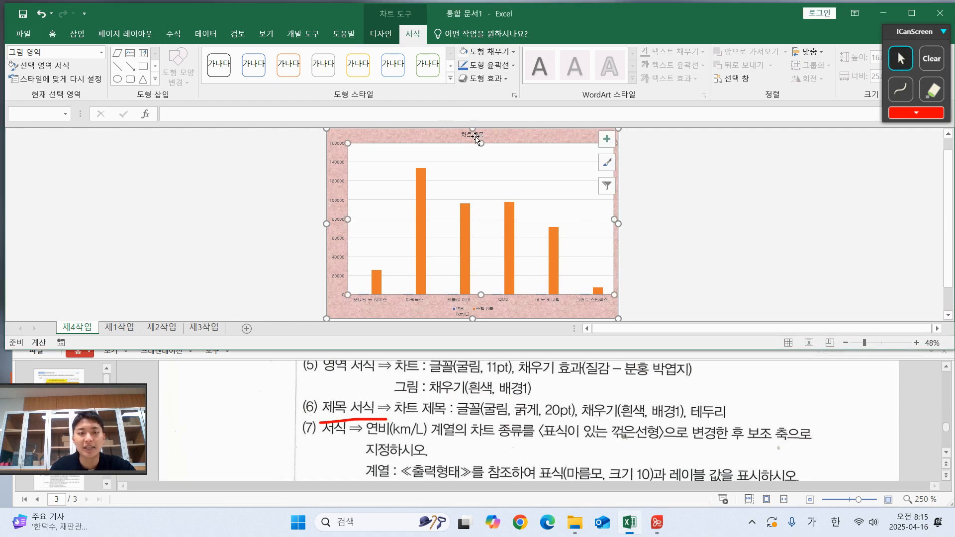
left_click(470, 136)
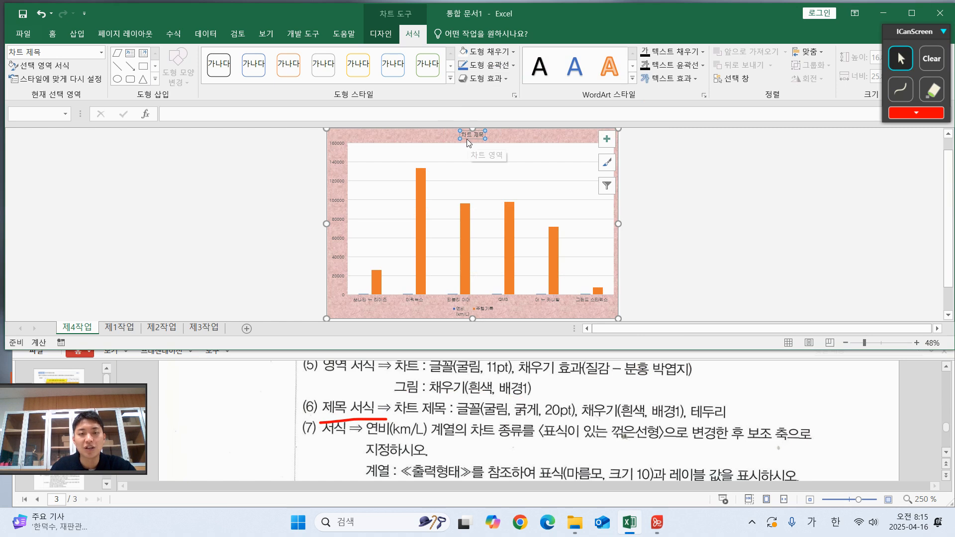
scroll(658, 186, "up", 5, "ctrl")
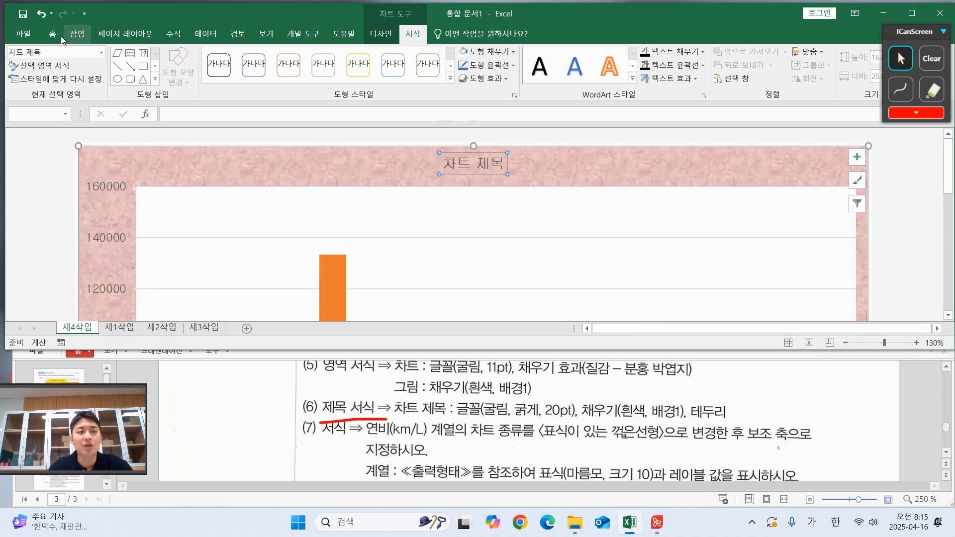
left_click(52, 33)
left_click(123, 54)
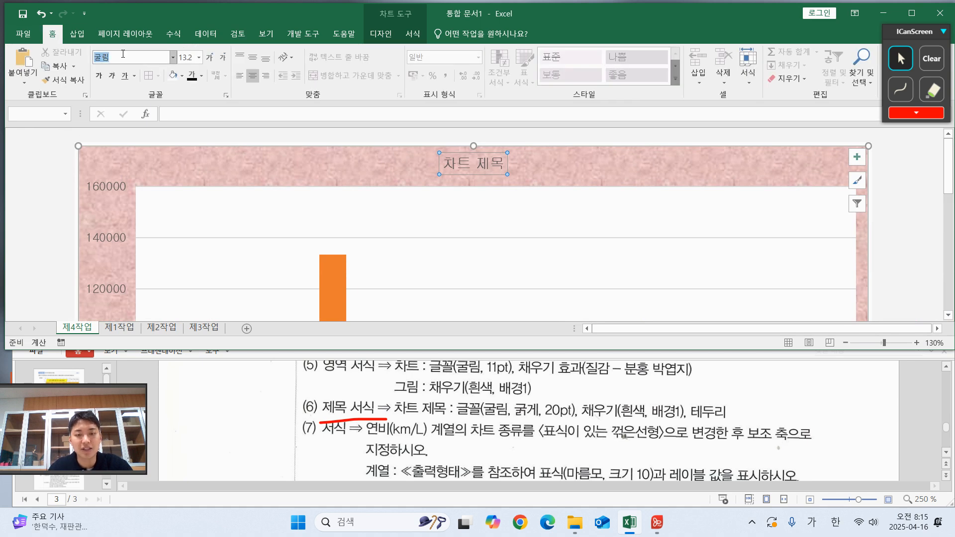
left_click(185, 57)
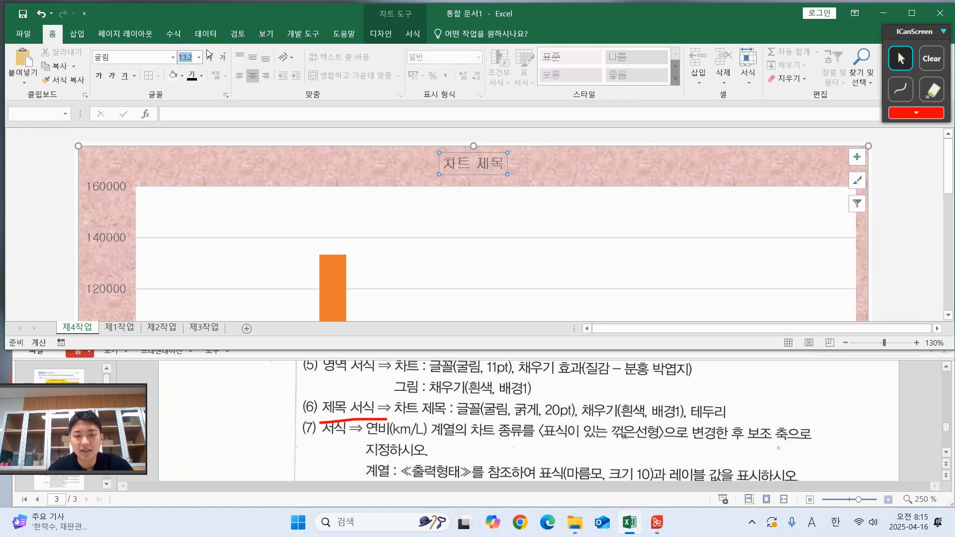
type("20")
key("Return")
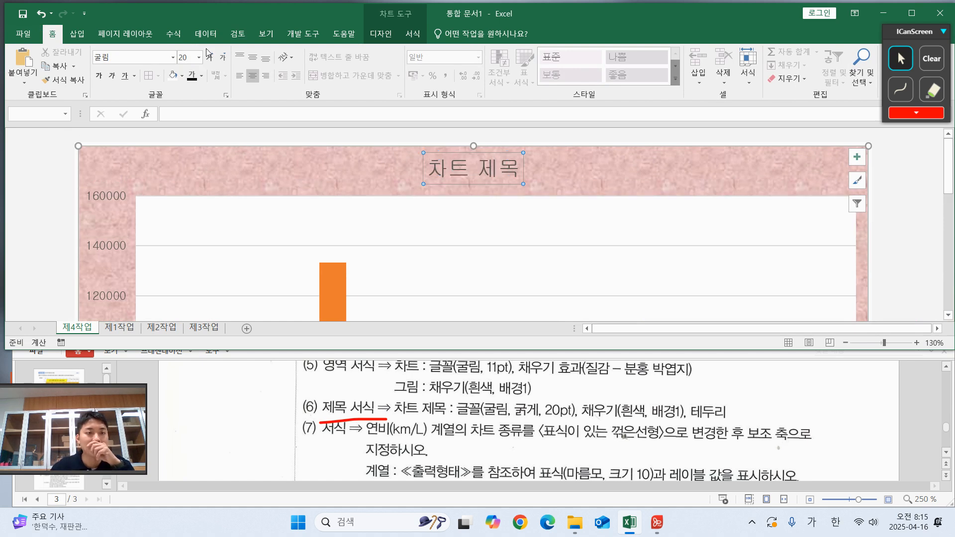
left_click(98, 77)
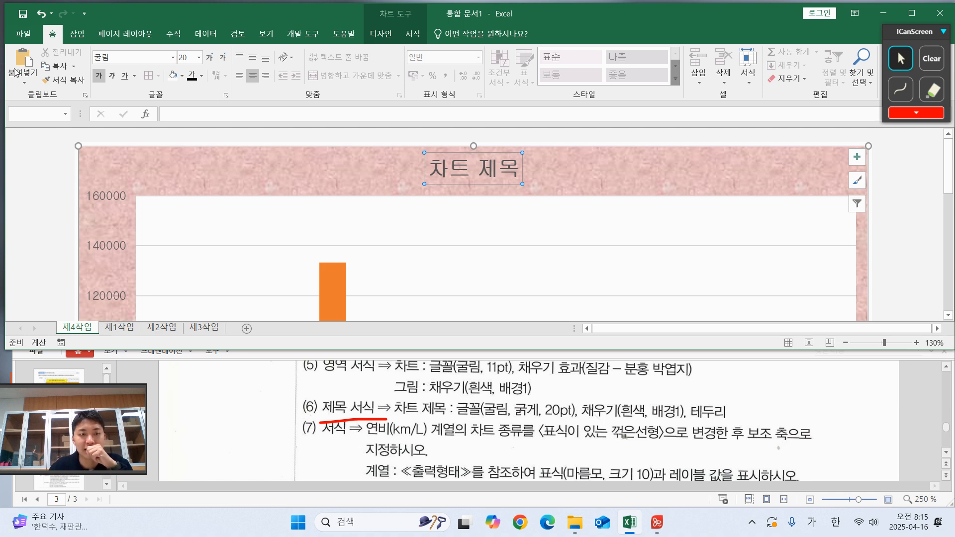
Give the chart title a white fill and an automatic-colour outline
left_click(175, 75)
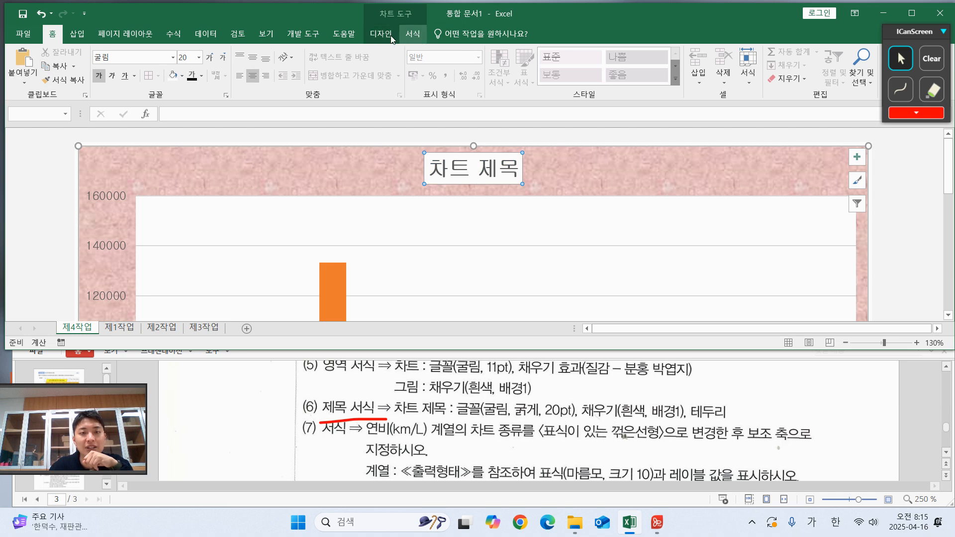
left_click(413, 33)
left_click(513, 66)
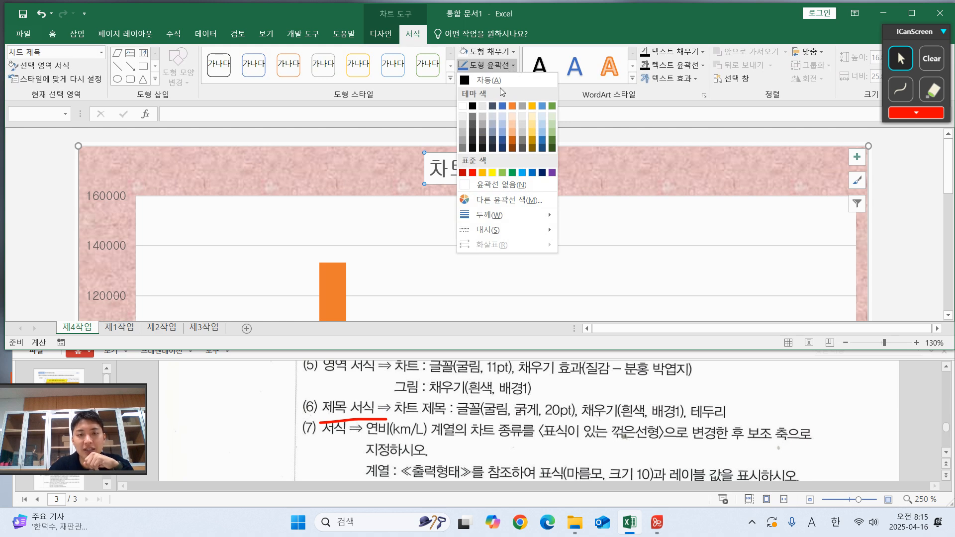
left_click(499, 82)
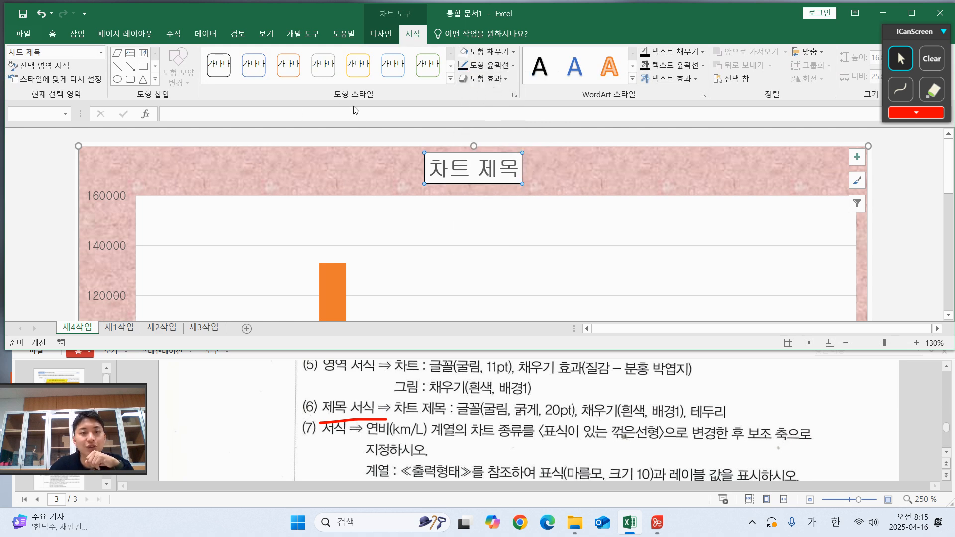
Replace the chart title text with 가솔린 및 디젤 차량 현황, as shown in the PDF's 출력형태
left_click(53, 33)
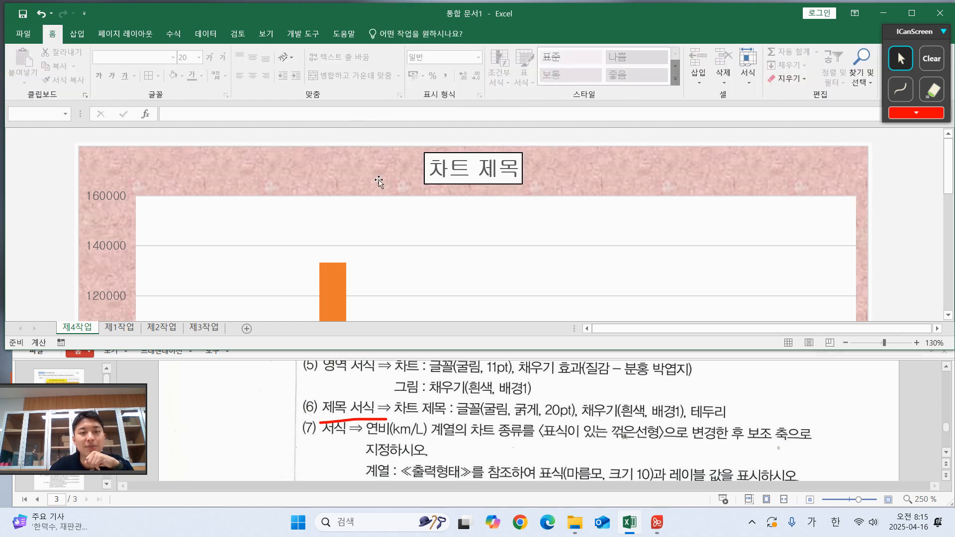
double_click(465, 165)
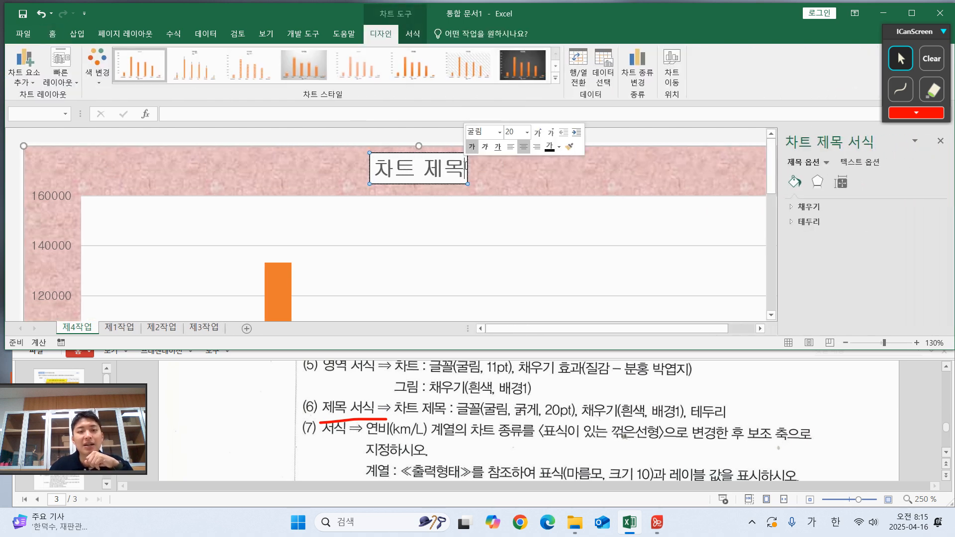
scroll(462, 440, "up", 10)
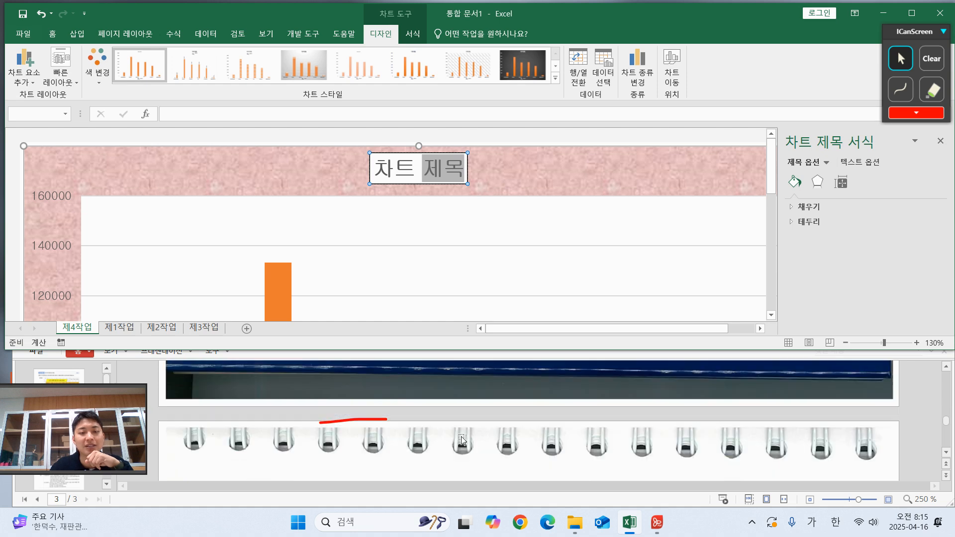
scroll(468, 444, "down", 10)
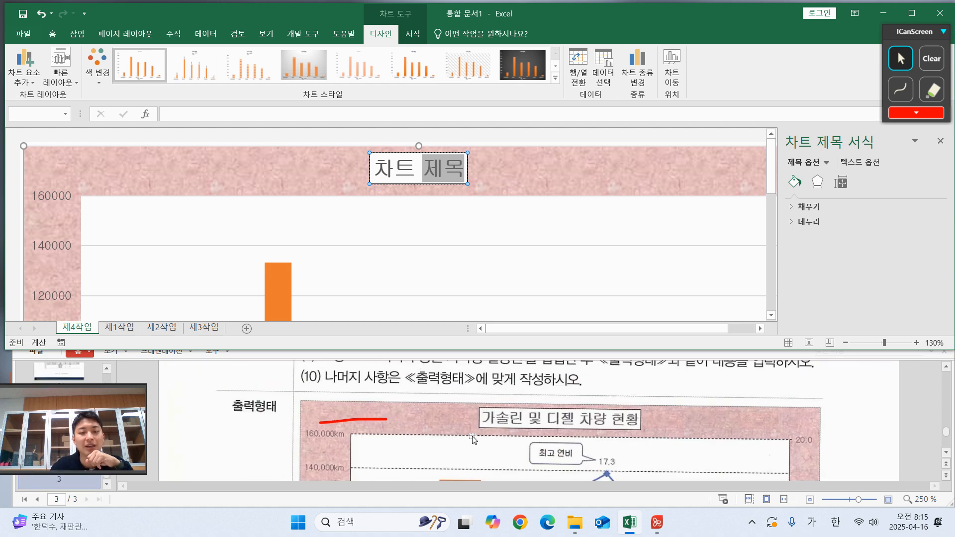
scroll(474, 438, "down", 2)
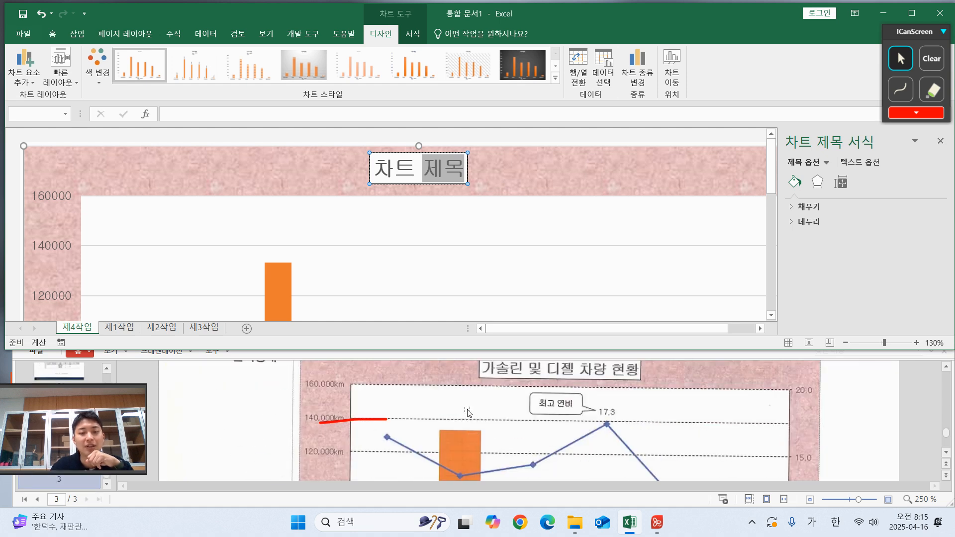
triple_click(396, 172)
type("가솔린")
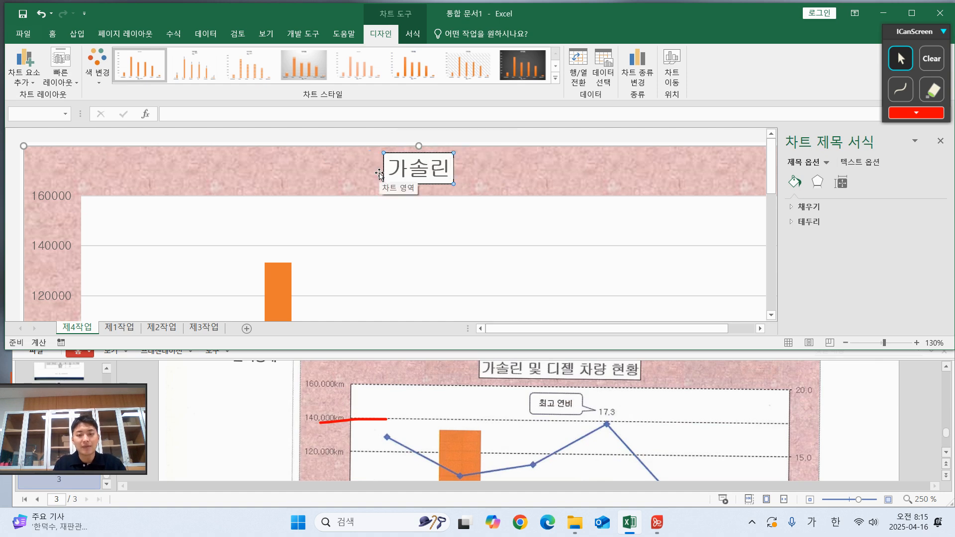
type(" 및 디젤 차량 혆")
type("황")
left_click(633, 155)
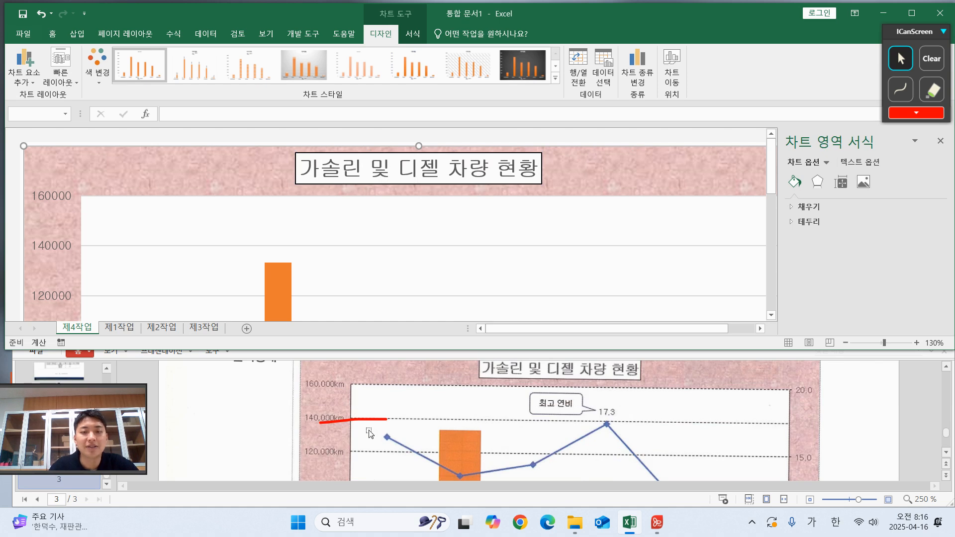
Return to conditions (6) and (7) in the PDF and clear the red markings from the screen
scroll(405, 422, "down", 5)
scroll(405, 422, "up", 1)
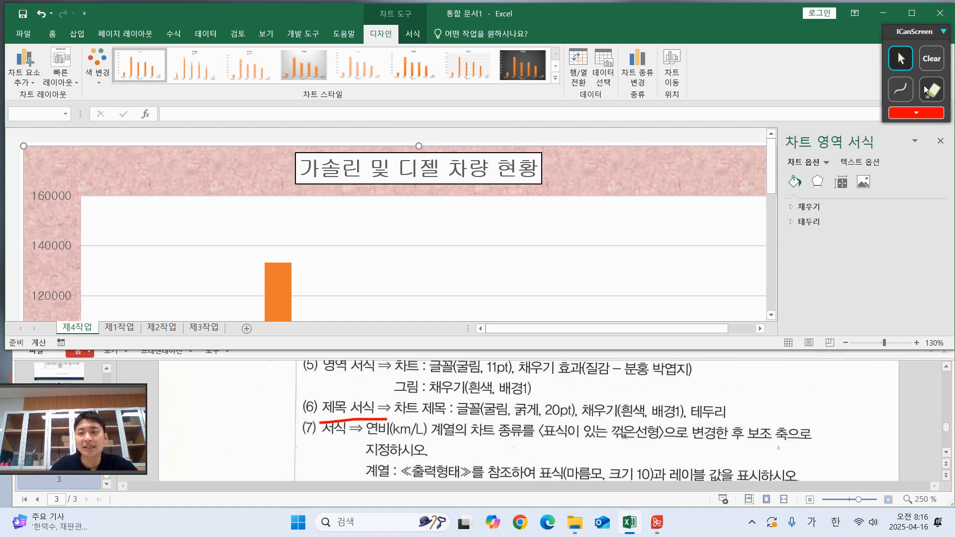
left_click(931, 60)
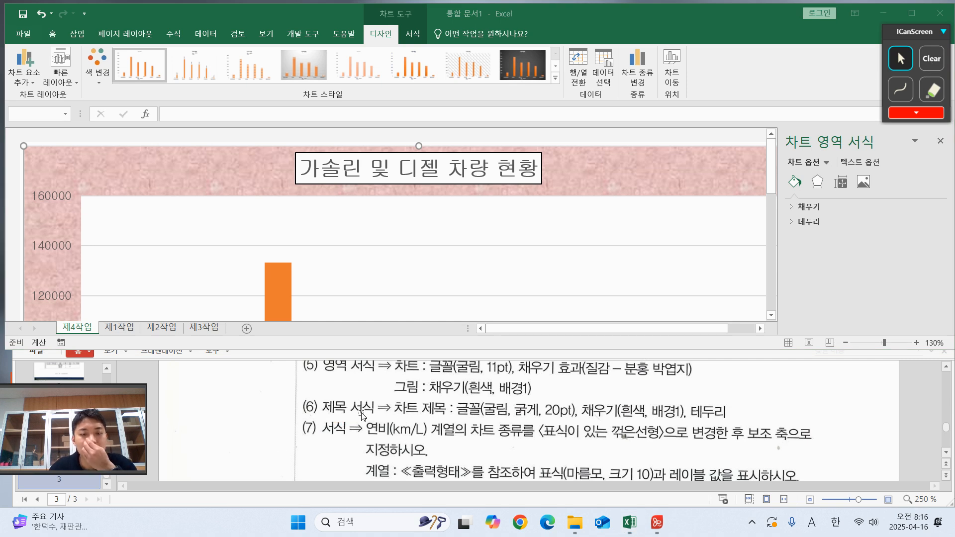
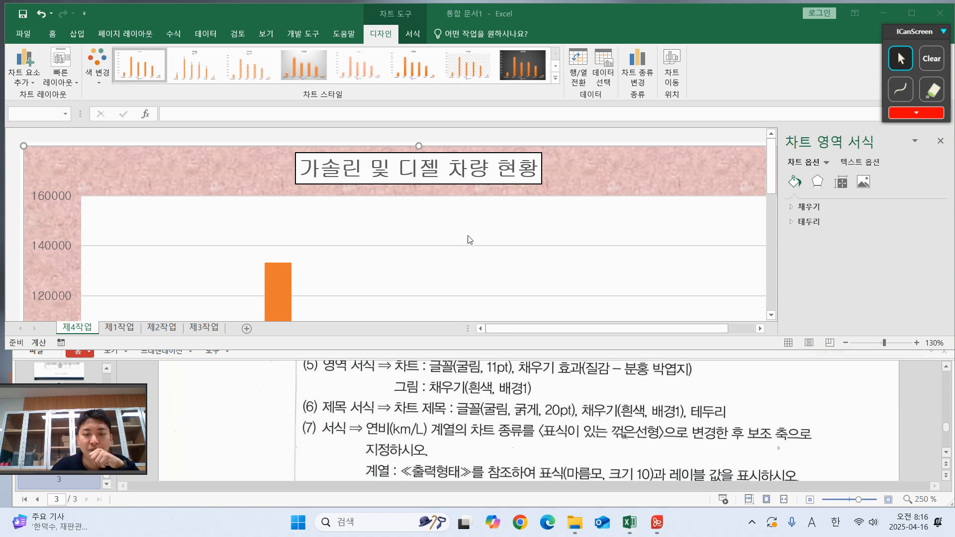
Maximize the Excel window and close the 차트 영역 서식 pane
double_click(459, 16)
scroll(348, 299, "down", 4)
scroll(356, 428, "down", 1)
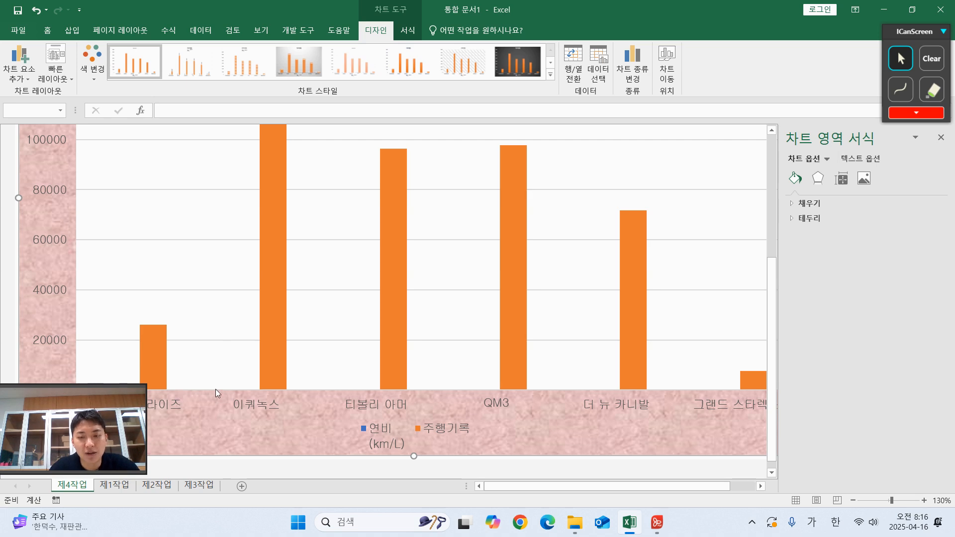
left_click(941, 138)
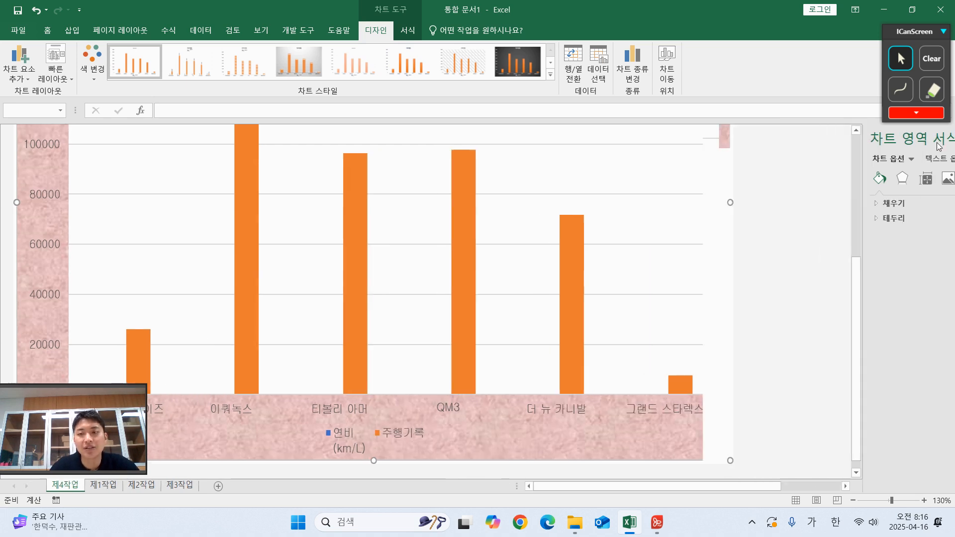
Following condition (7) of the PDF, change the 연비(km/L) series to 표식이 있는 꺾은선형 and assign it to the 보조 축
key("alt+Tab")
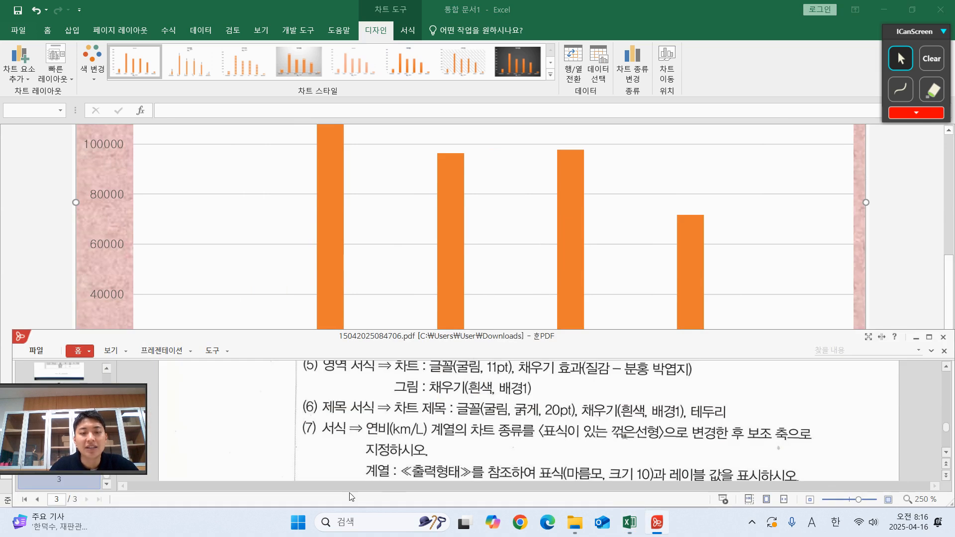
scroll(526, 444, "down", 2)
scroll(512, 438, "up", 1)
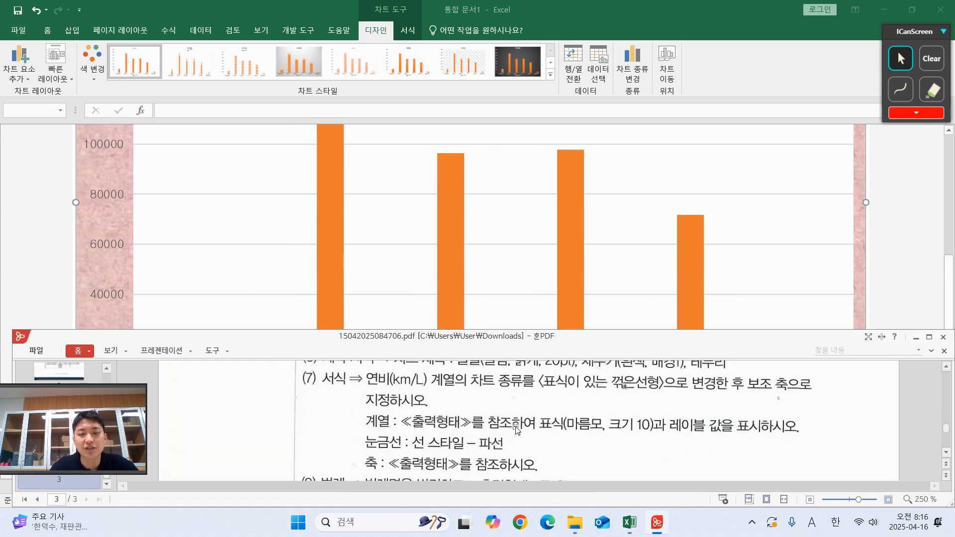
left_click(326, 163)
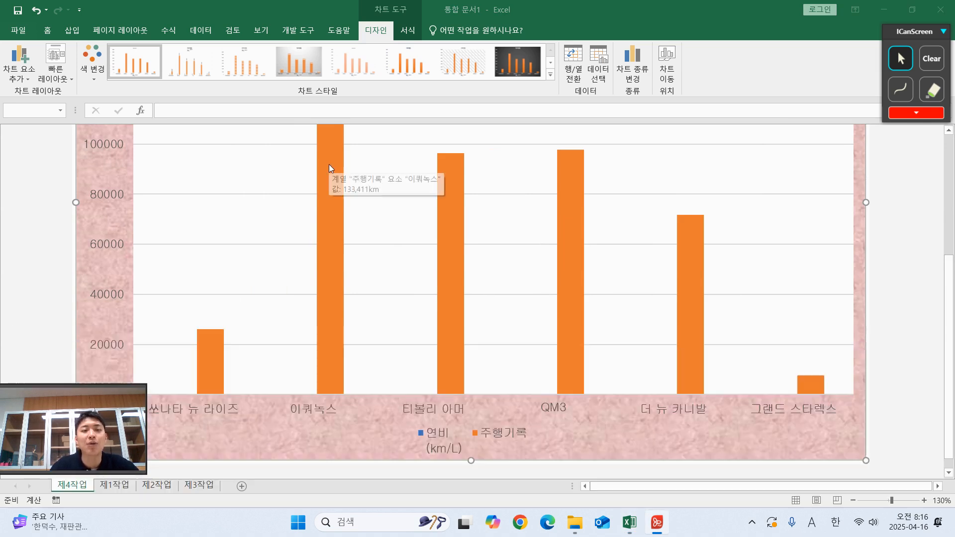
left_click(328, 173)
left_click(336, 186)
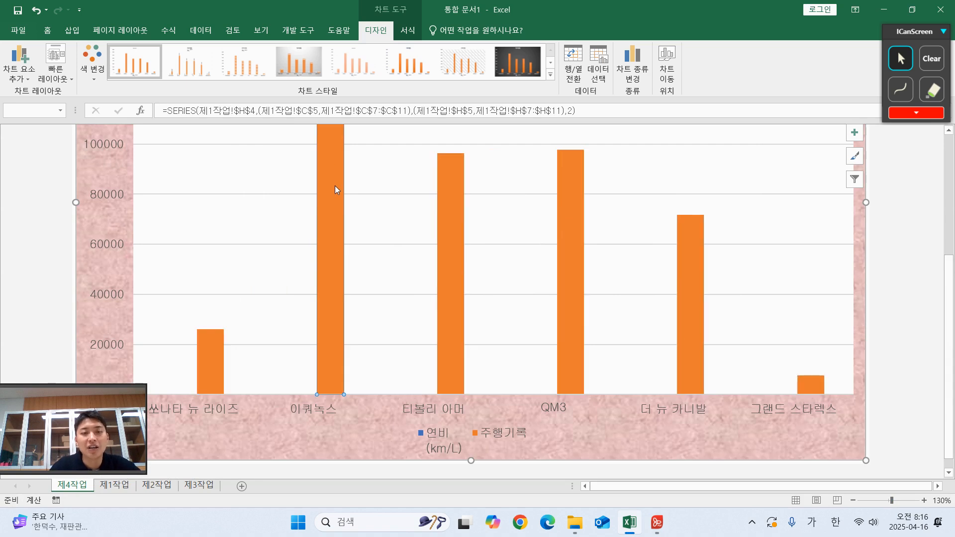
right_click(335, 186)
key("Escape")
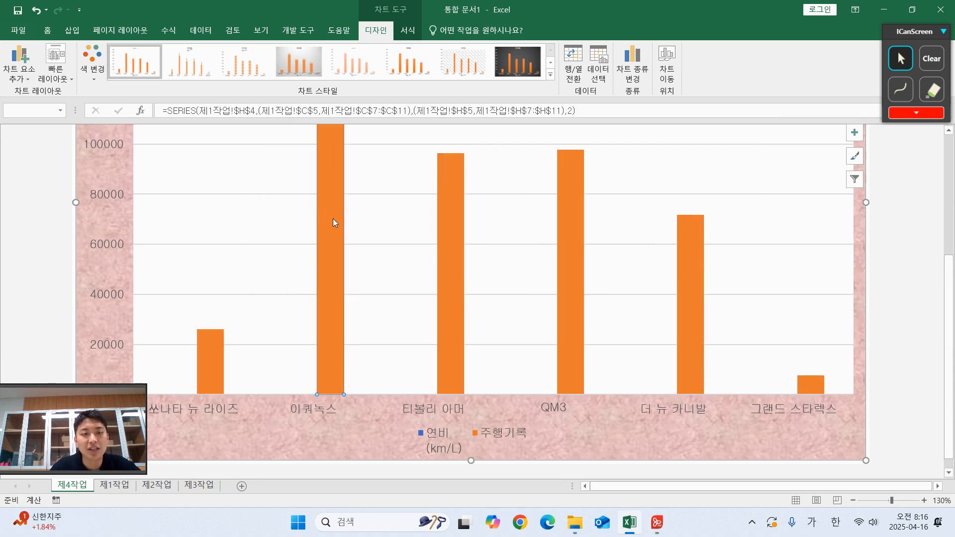
right_click(333, 219)
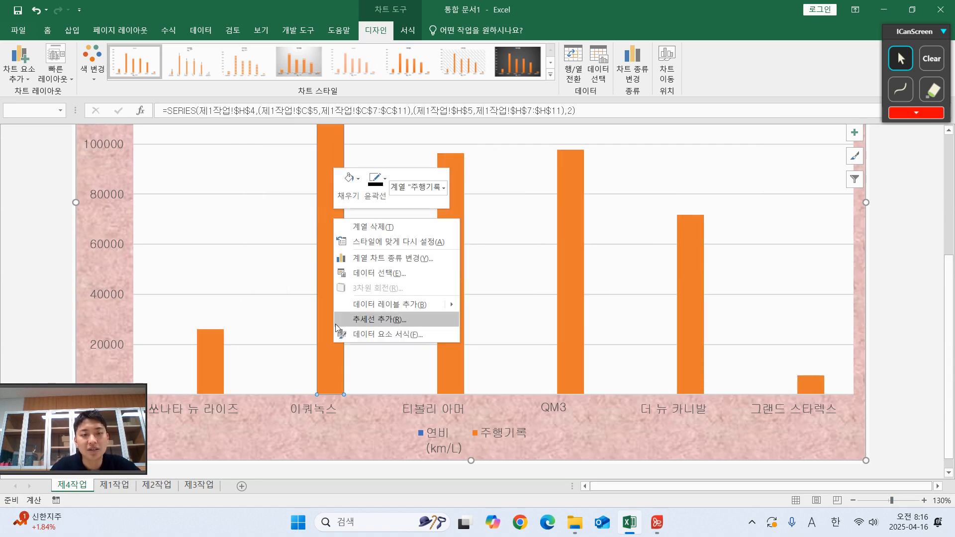
left_click(385, 258)
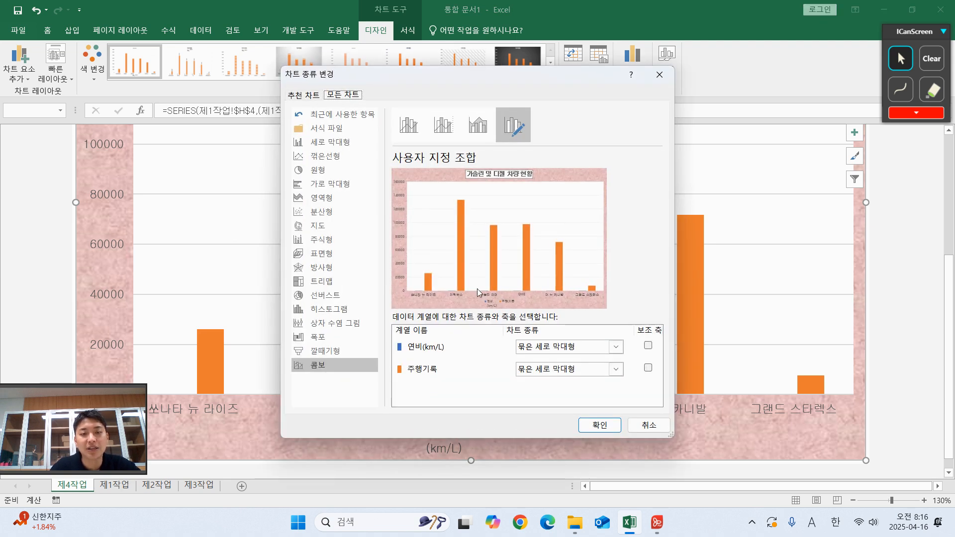
left_click(565, 350)
left_click(642, 229)
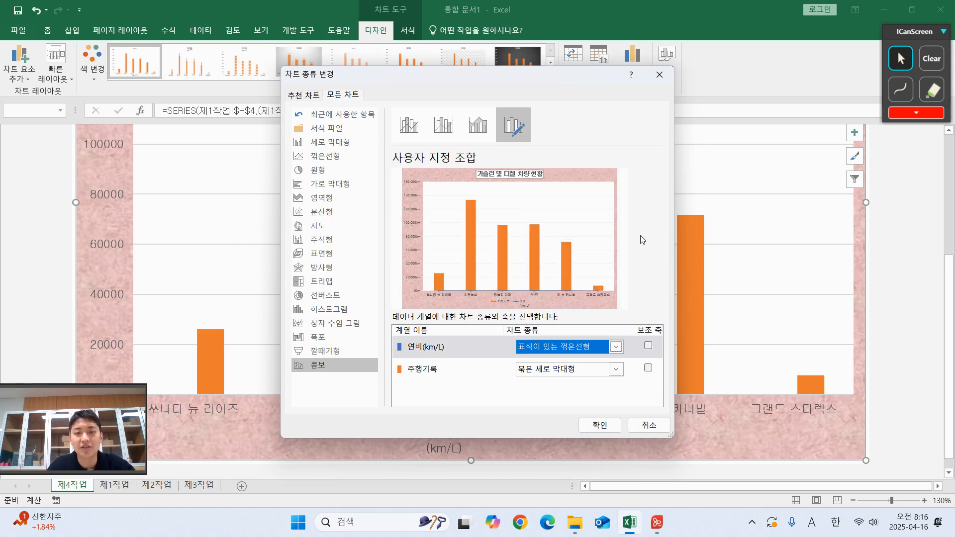
left_click(648, 347)
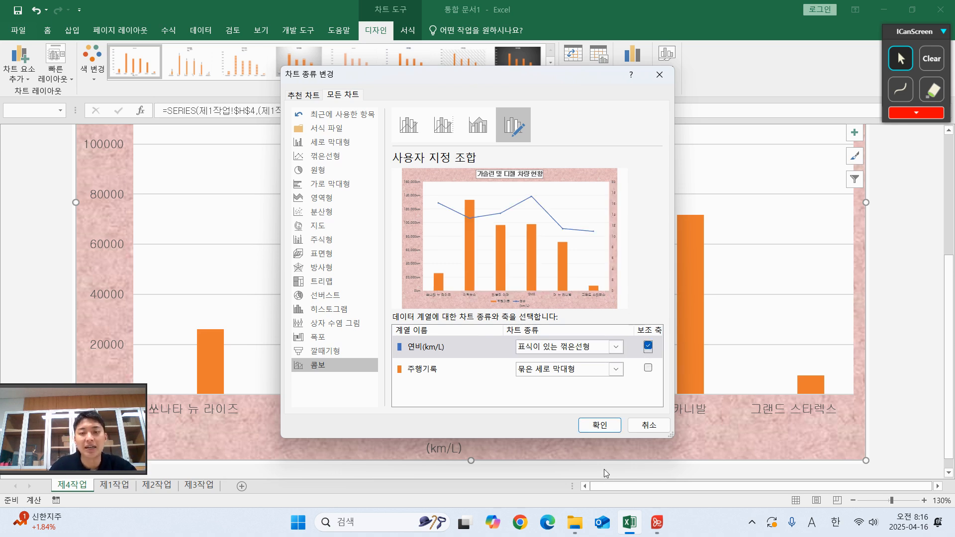
left_click(596, 427)
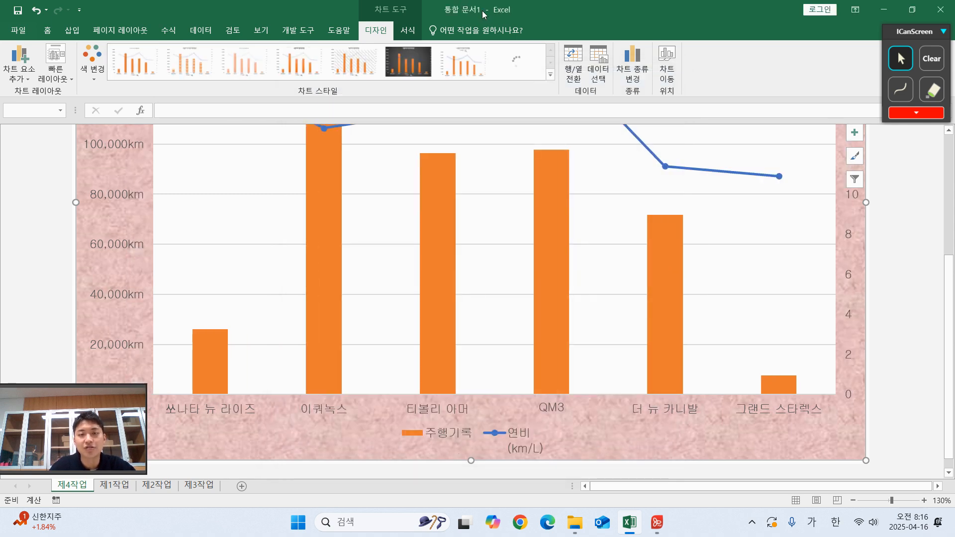
Restore the smaller Excel window and mark 연비(km/L), 표식이 있는 꺾은선형 and 보조 축 in red in condition (7) of the PDF
double_click(488, 11)
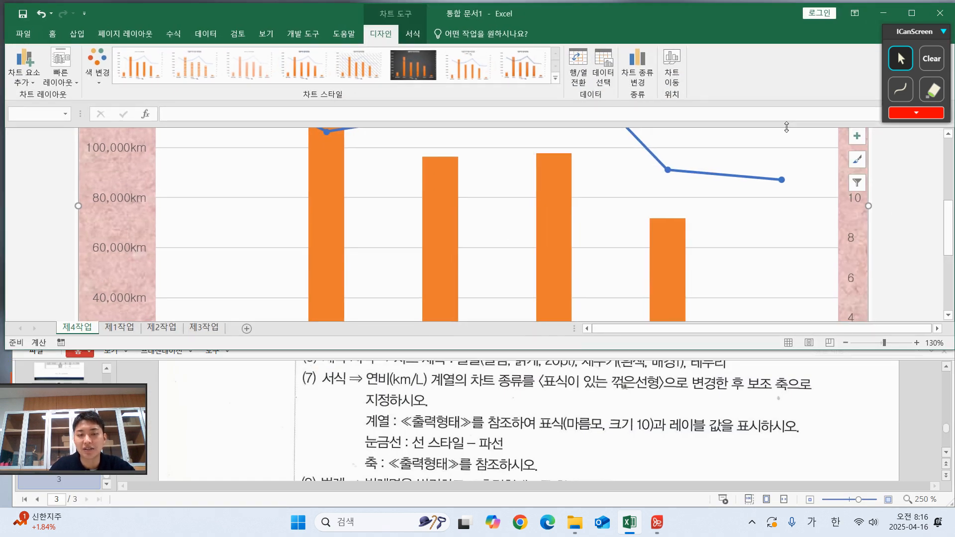
left_click(901, 89)
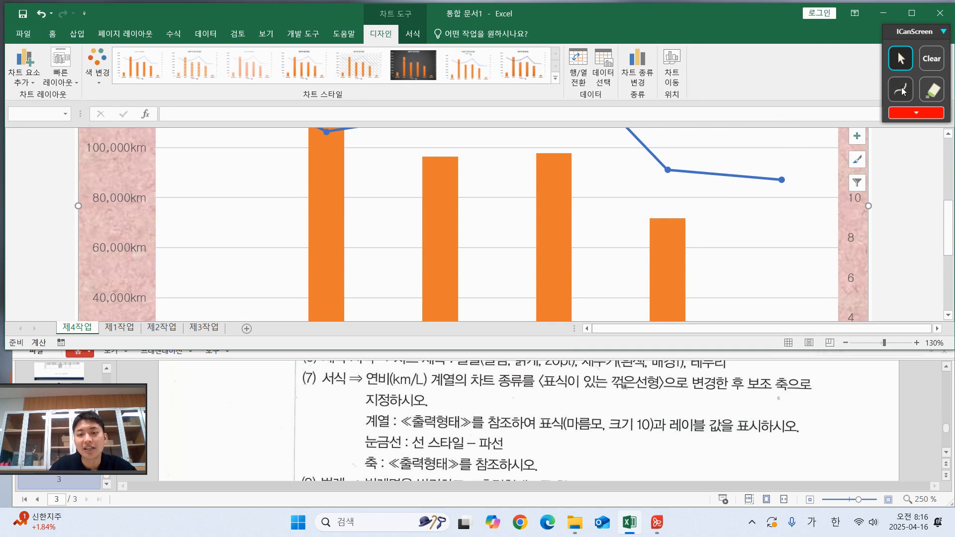
left_click_drag(553, 393, 662, 383)
mouse_move(786, 393)
left_mouse_down()
mouse_move(811, 381)
mouse_move(806, 412)
left_mouse_up()
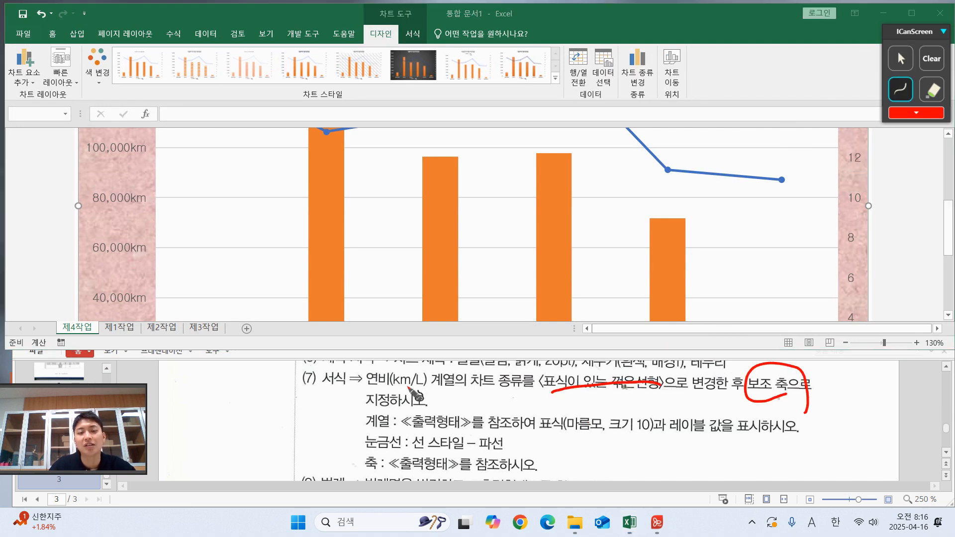
left_click_drag(351, 380, 427, 383)
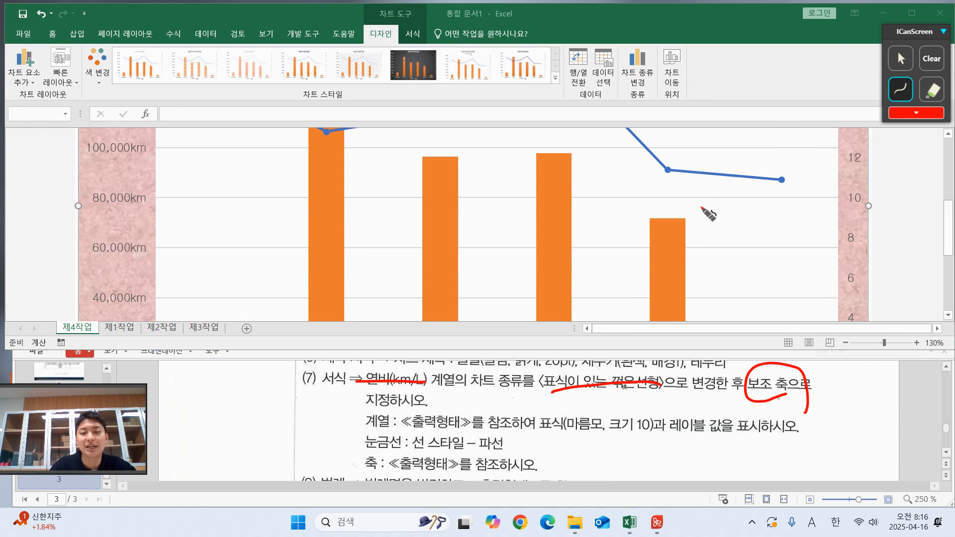
left_click(909, 60)
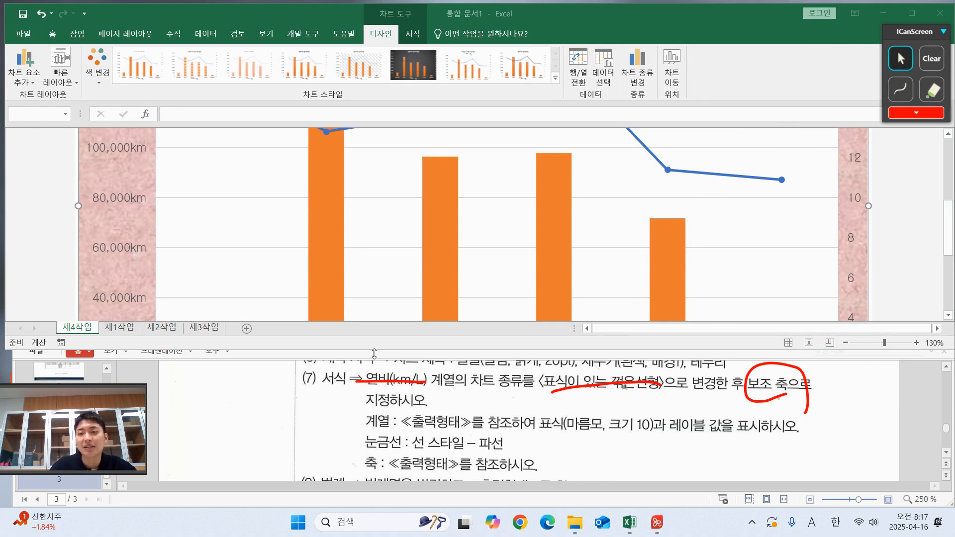
Open the 데이터 계열 서식 settings for the 연비(km/L) line series and show its line and marker formatting
scroll(559, 276, "up", 1)
scroll(591, 280, "up", 1)
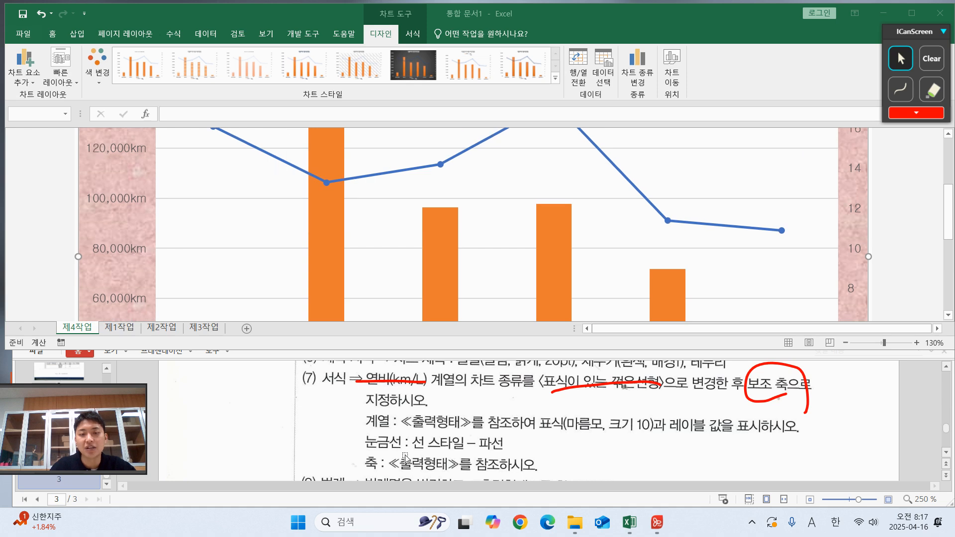
scroll(541, 293, "up", 2)
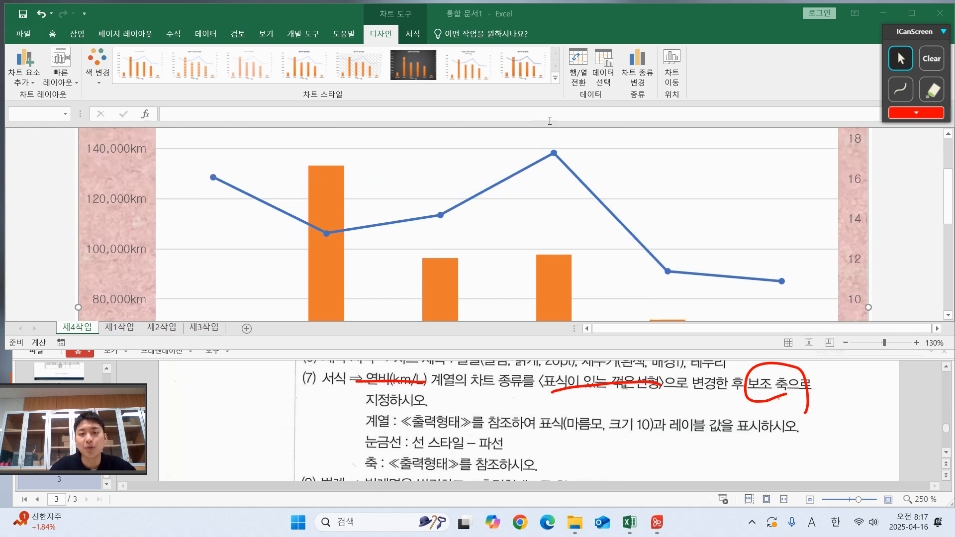
left_click(557, 186)
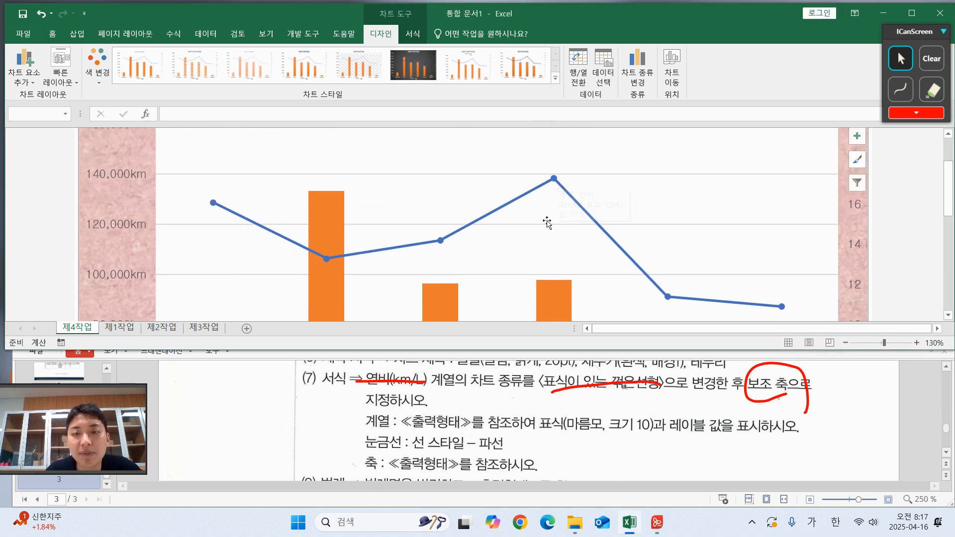
mouse_move(555, 180)
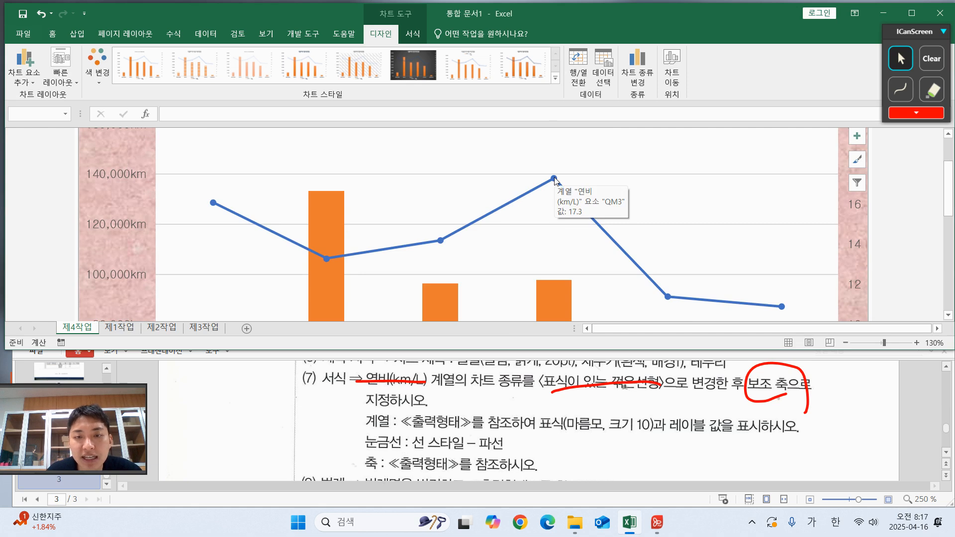
left_click(555, 180)
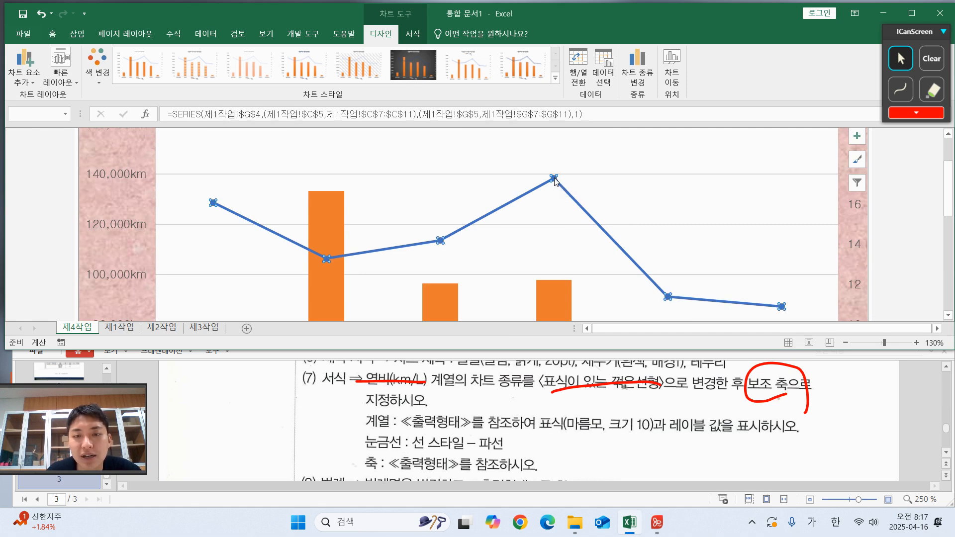
right_click(555, 180)
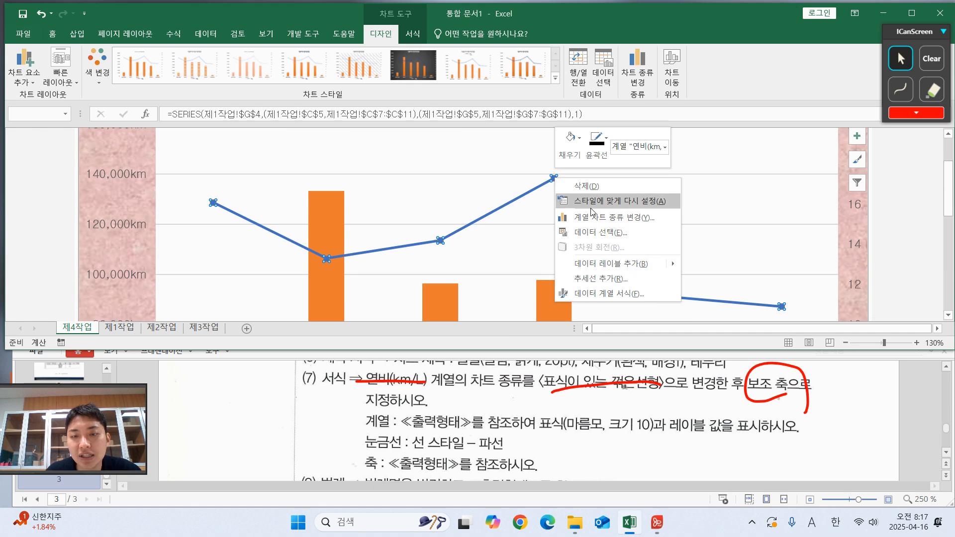
left_click(593, 293)
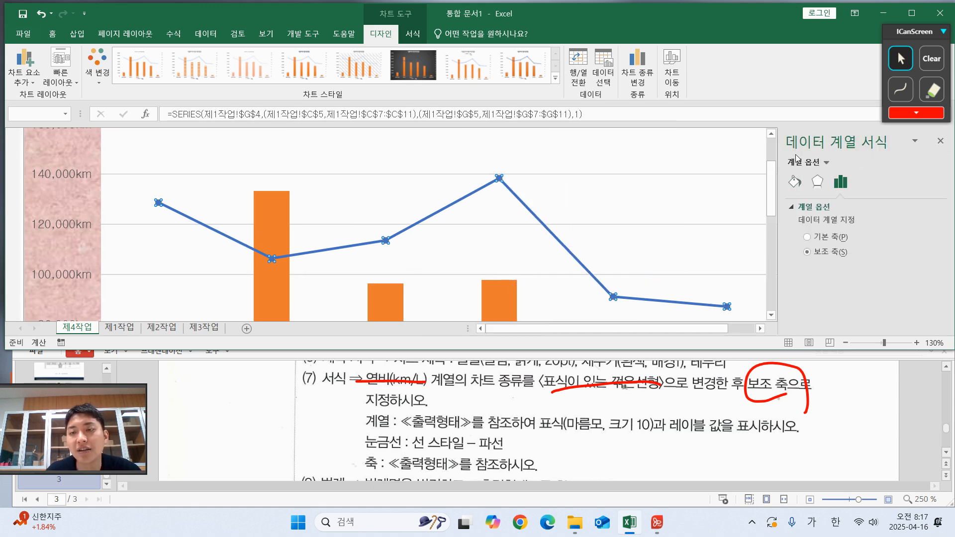
left_click(795, 185)
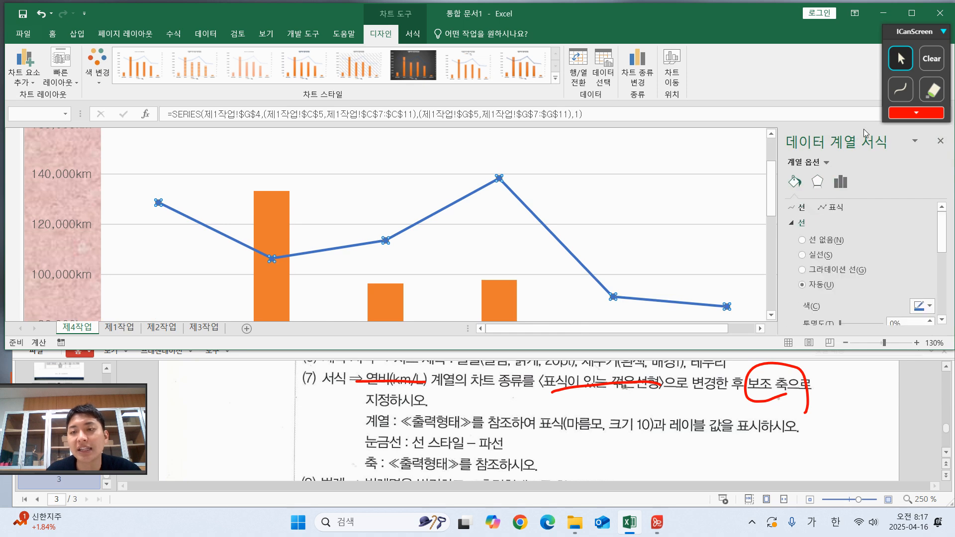
Mark the fill and line category and the 표식 option in red in the 데이터 계열 서식 pane
left_click(901, 90)
left_click_drag(806, 194, 802, 169)
left_click_drag(846, 215, 860, 189)
left_click(901, 58)
Set the 연비(km/L) series markers to the built-in 마름모 shape at size 10 and clear the red markings
left_click(839, 209)
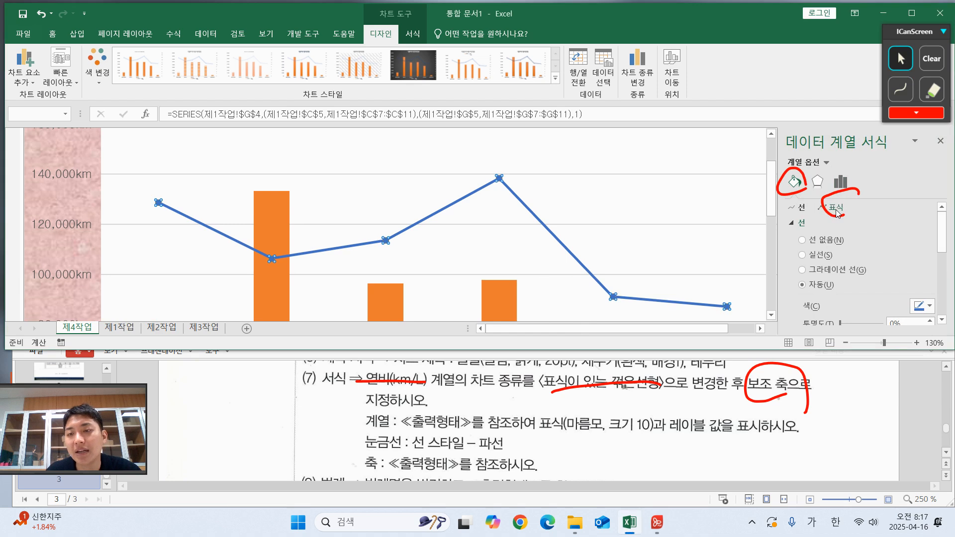
left_click(836, 207)
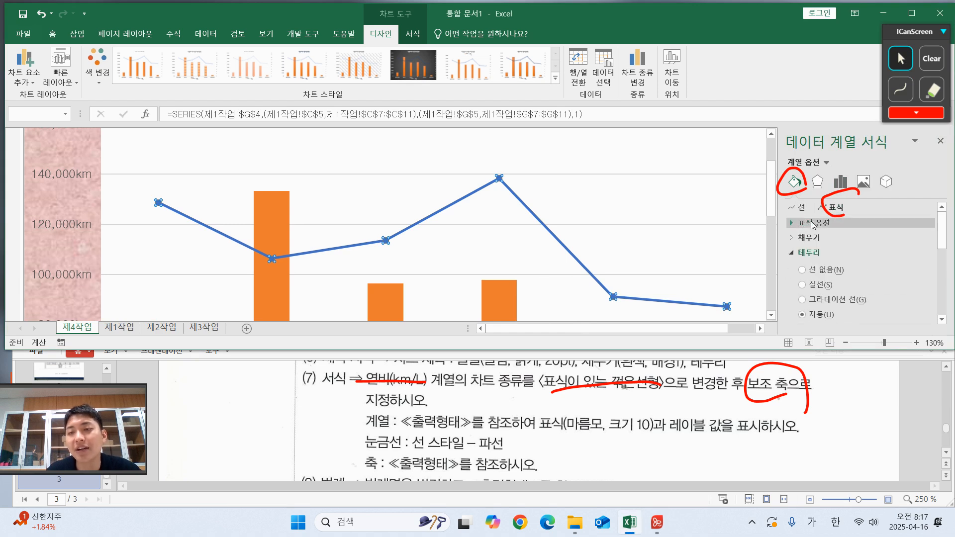
left_click(813, 223)
left_click(810, 270)
left_click(846, 285)
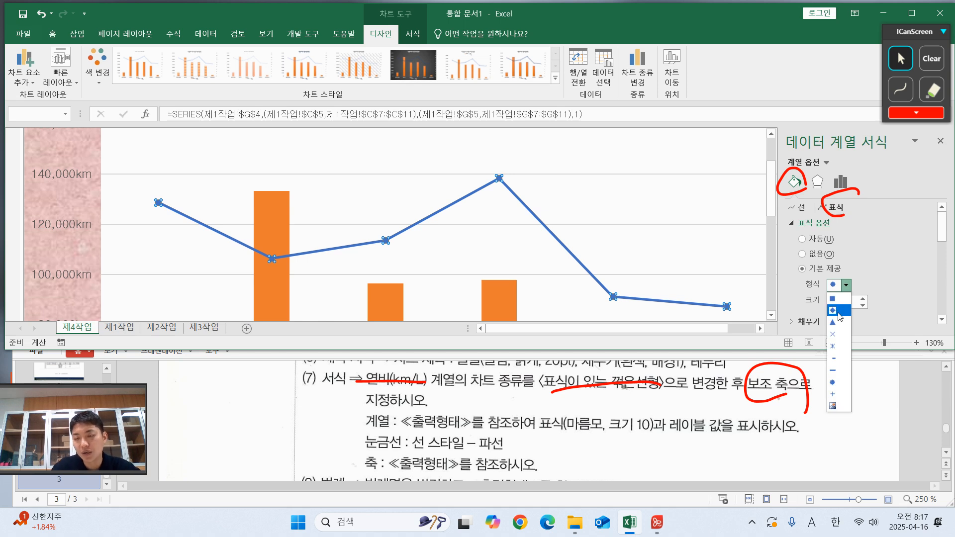
left_click(838, 311)
left_click(863, 299)
left_click(863, 299)
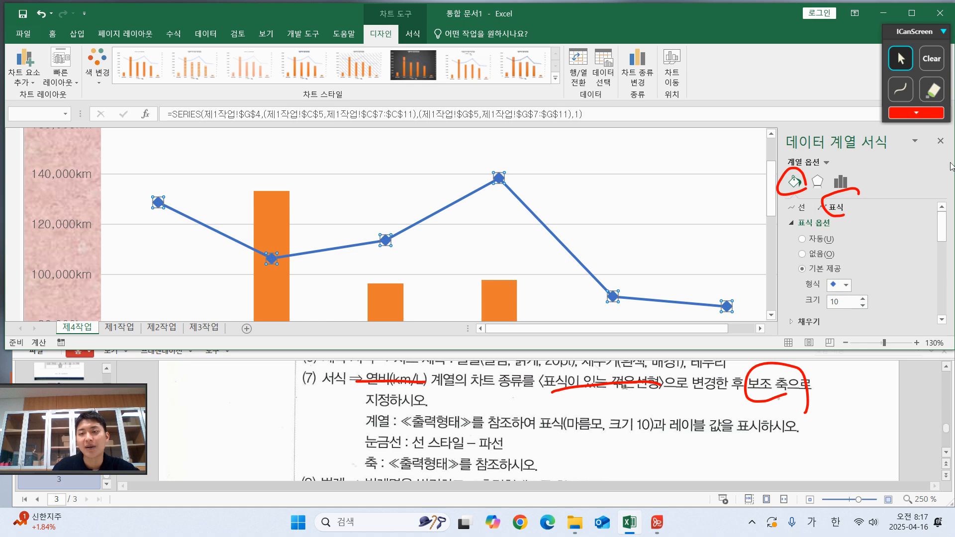
left_click(932, 58)
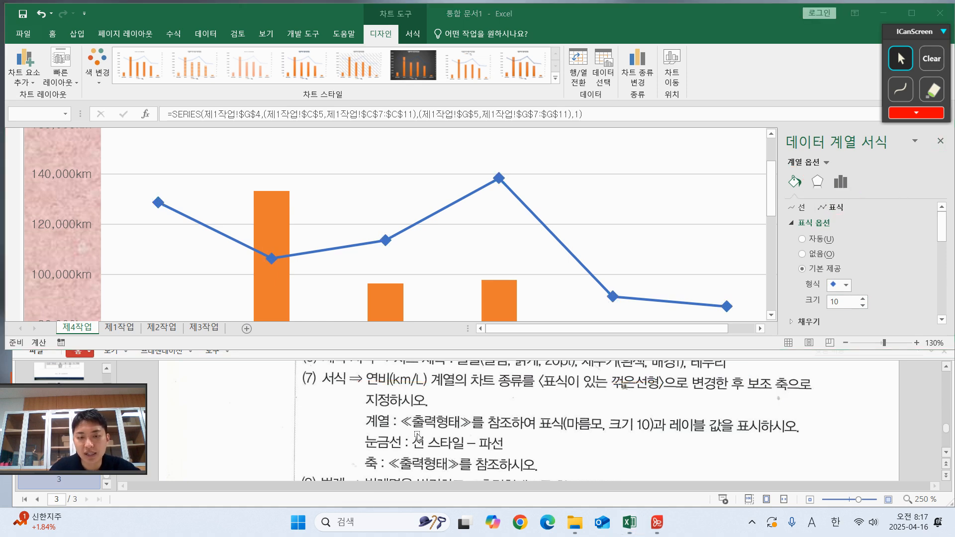
Select the chart's horizontal major gridlines so that their 주 눈금선 서식 settings are shown
left_click(296, 174)
left_click(212, 172)
left_click(206, 174)
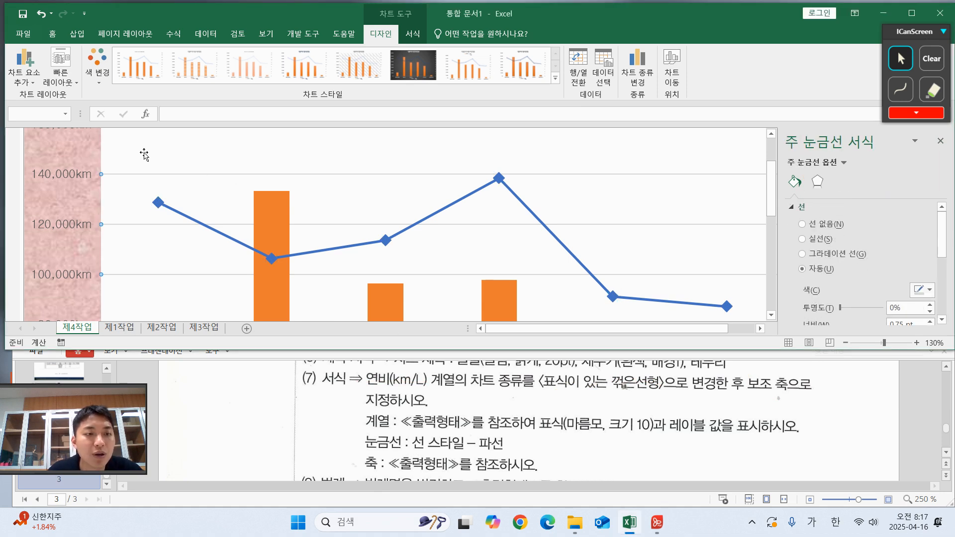
Mark the chart's major gridlines in red on screen and clear the markings again
left_click(901, 89)
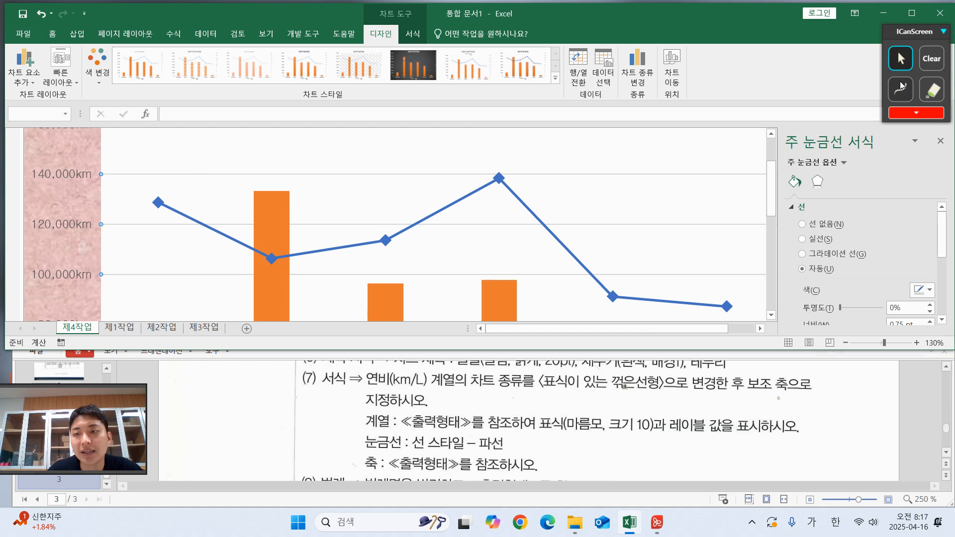
left_click_drag(135, 162, 139, 167)
left_click_drag(142, 227, 148, 232)
mouse_move(161, 292)
left_mouse_down()
mouse_move(142, 278)
mouse_move(189, 278)
left_mouse_up()
left_click(928, 65)
left_click(899, 59)
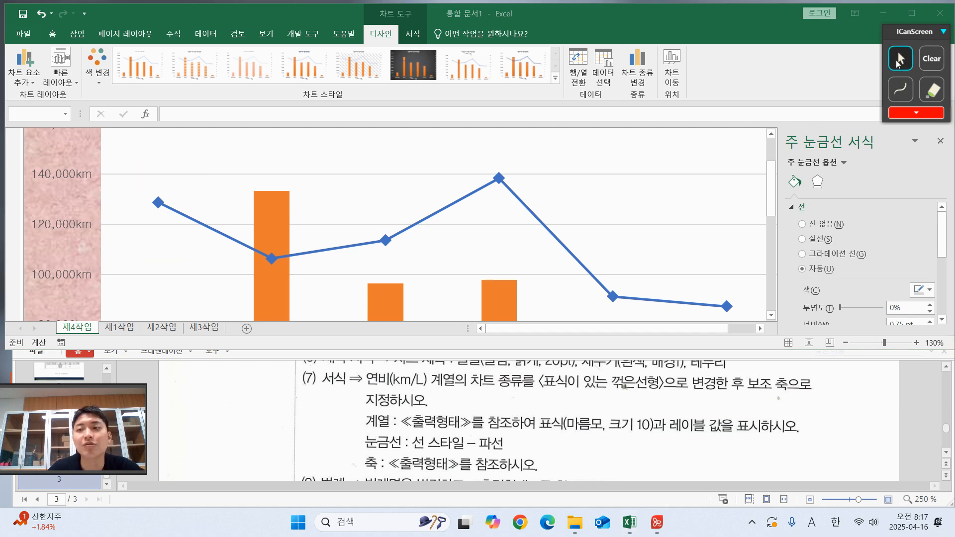
Set the dash type of the chart's major gridlines to 파선, as condition (7) of the PDF requires
left_click(118, 174)
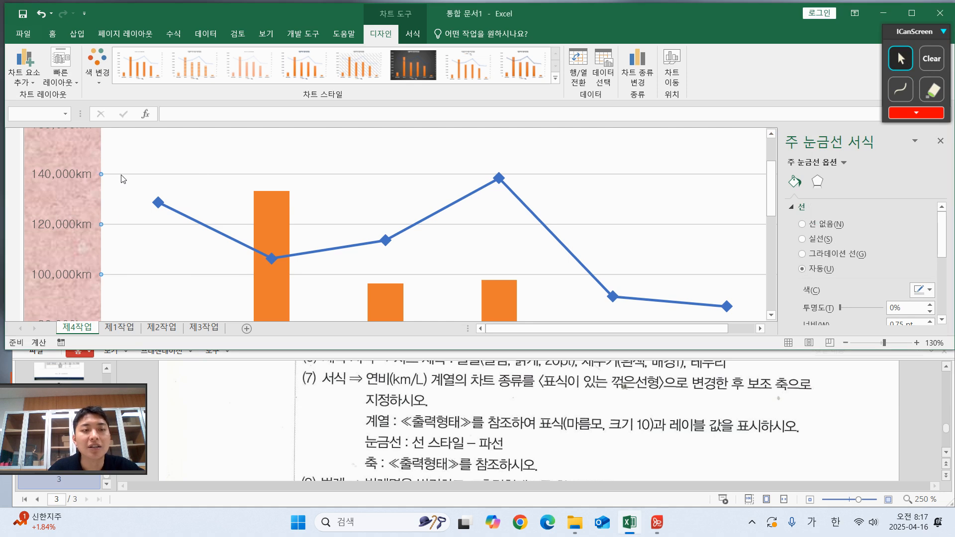
right_click(123, 179)
left_click(187, 259)
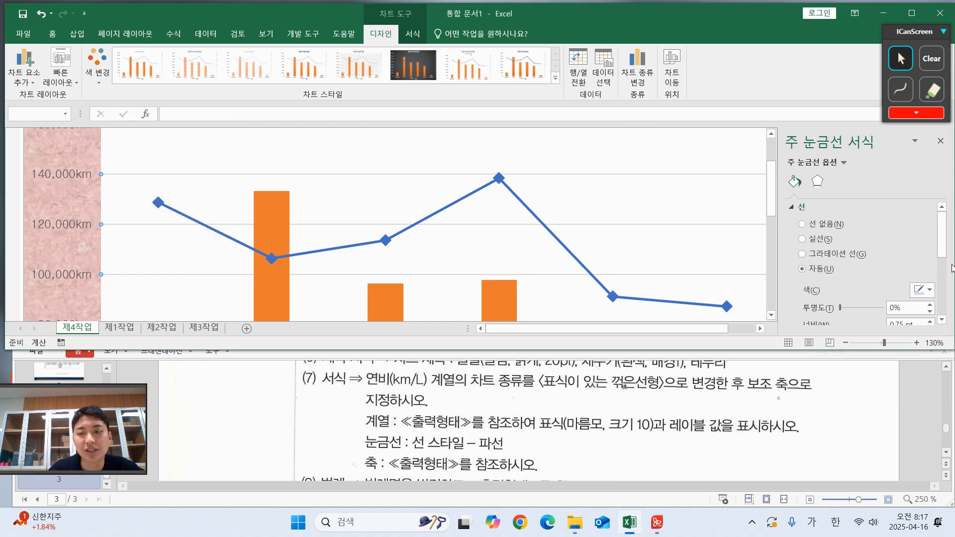
scroll(895, 224, "down", 5)
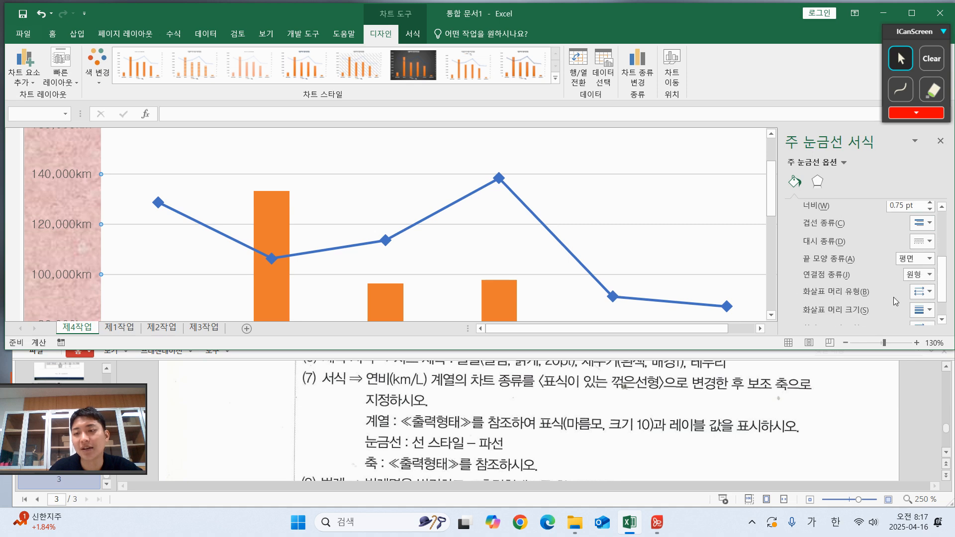
scroll(904, 299, "down", 2)
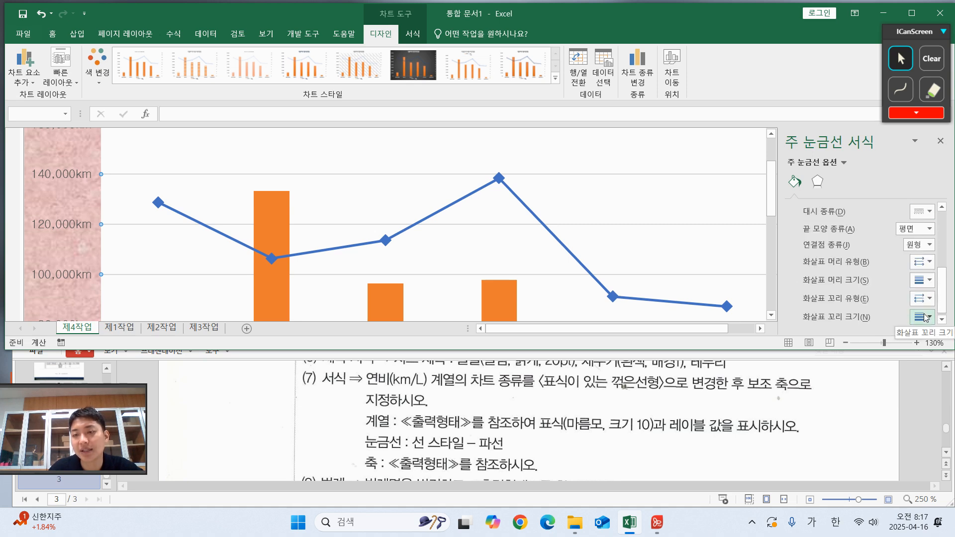
left_click(928, 208)
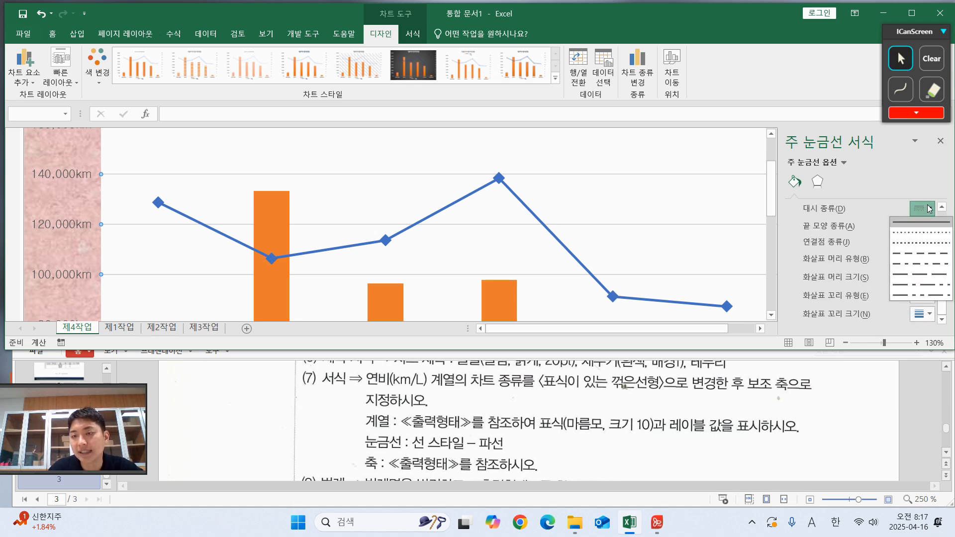
left_click(913, 260)
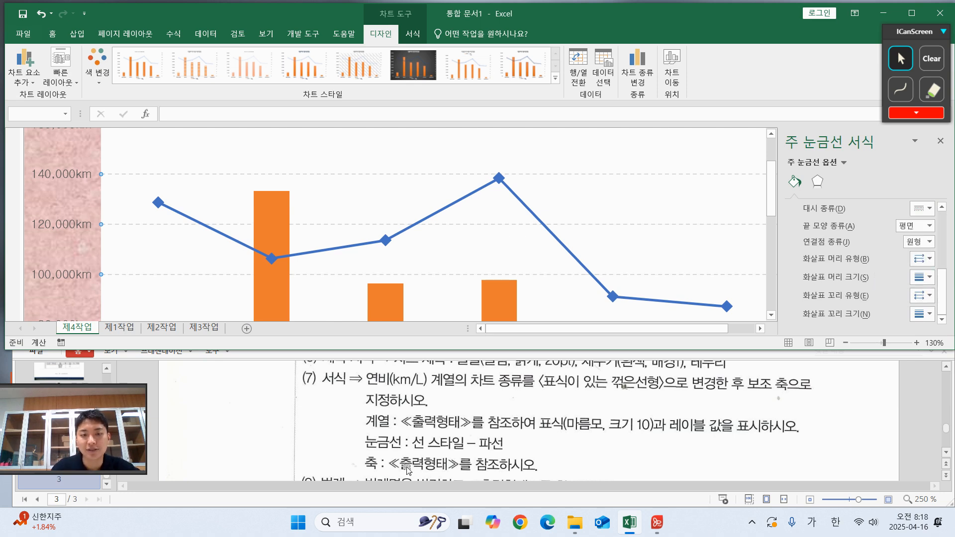
Switch to the PDF, bring the 출력형태 chart into view and maximize the PDF window
left_click(436, 450)
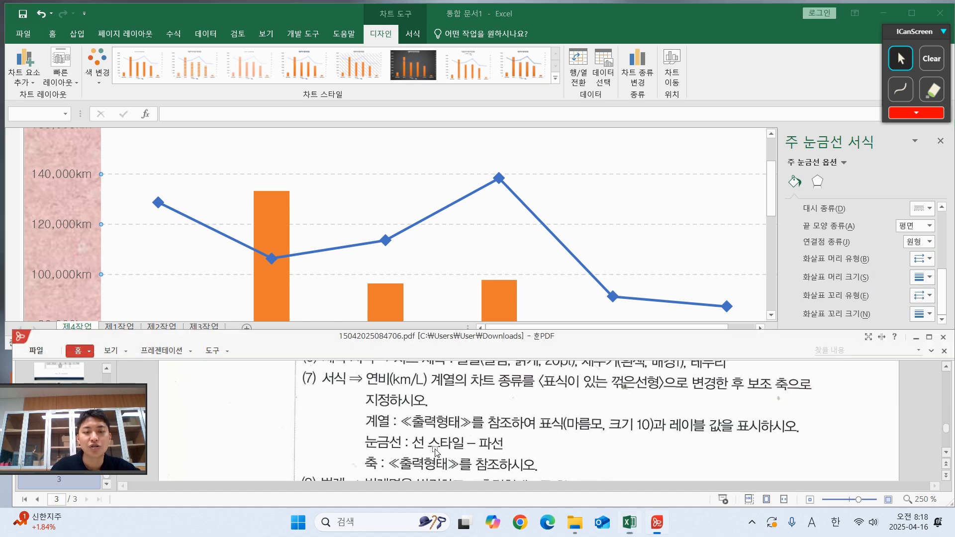
scroll(730, 453, "up", 6)
scroll(845, 438, "down", 4)
scroll(844, 438, "down", 5)
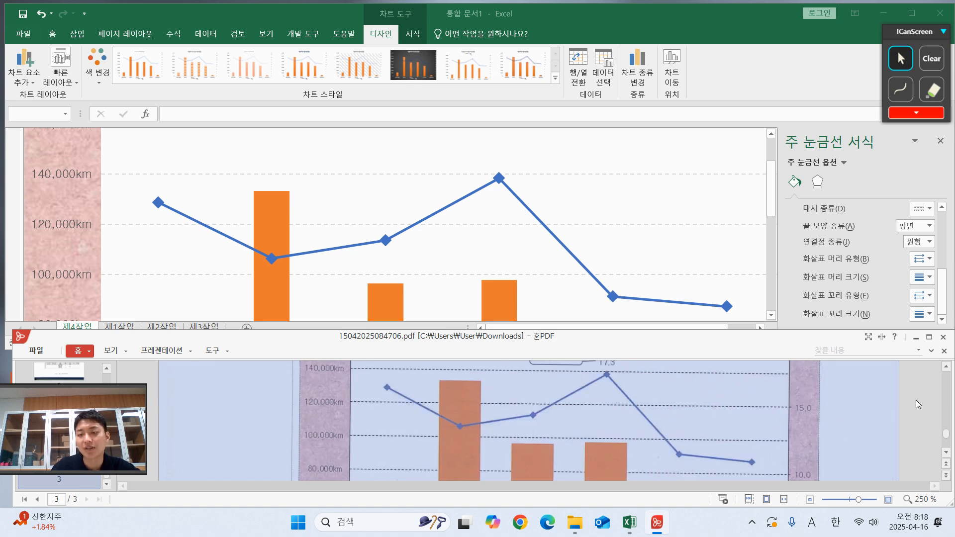
left_click(918, 404)
double_click(421, 341)
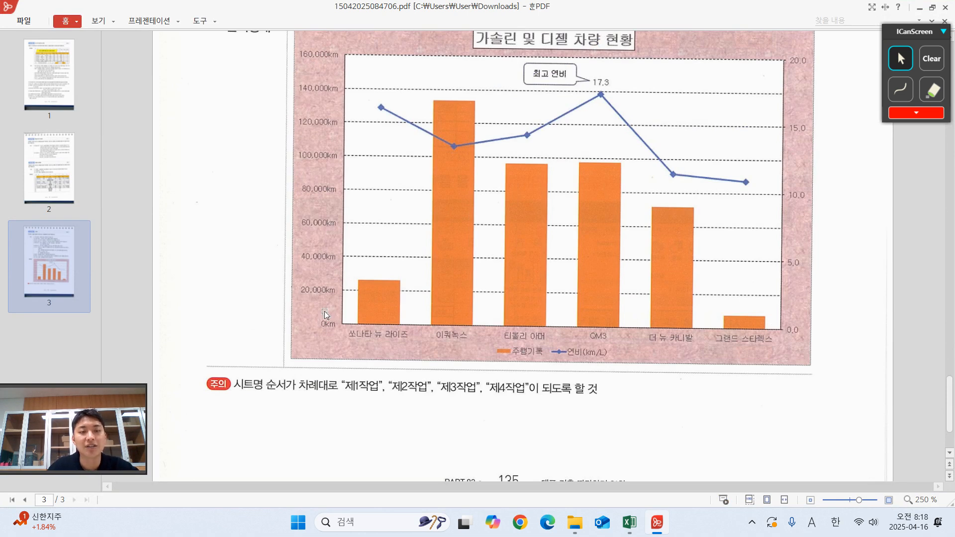
Return to Excel, maximize its window and zoom the 제4작업 sheet out to 70% to show the whole chart
key("alt+Tab")
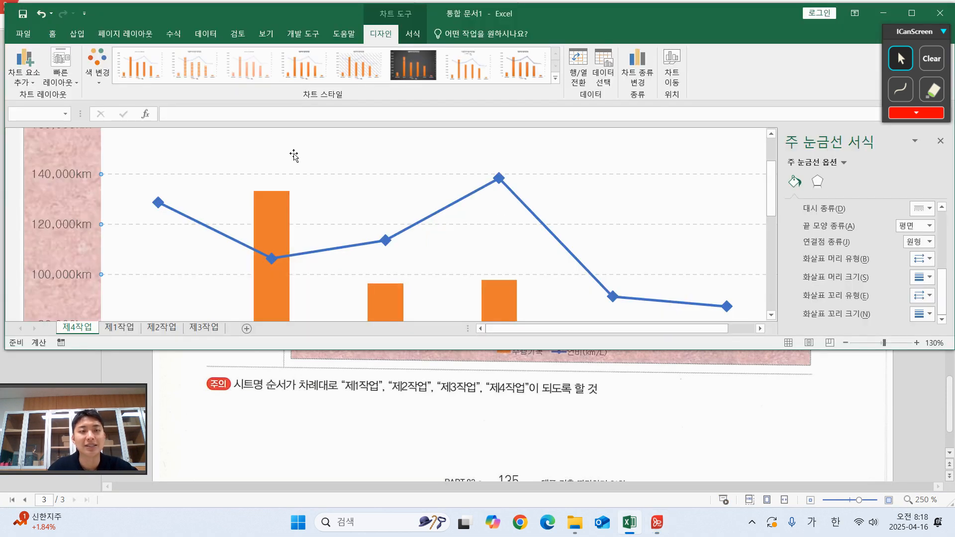
scroll(118, 183, "up", 1)
double_click(217, 11)
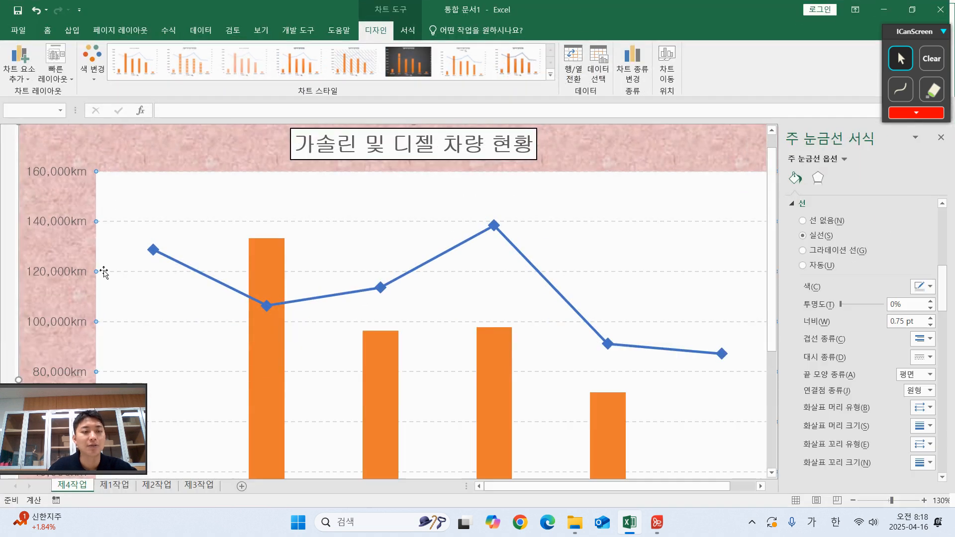
scroll(113, 260, "down", 3)
scroll(115, 261, "up", 3)
scroll(126, 263, "down", 3)
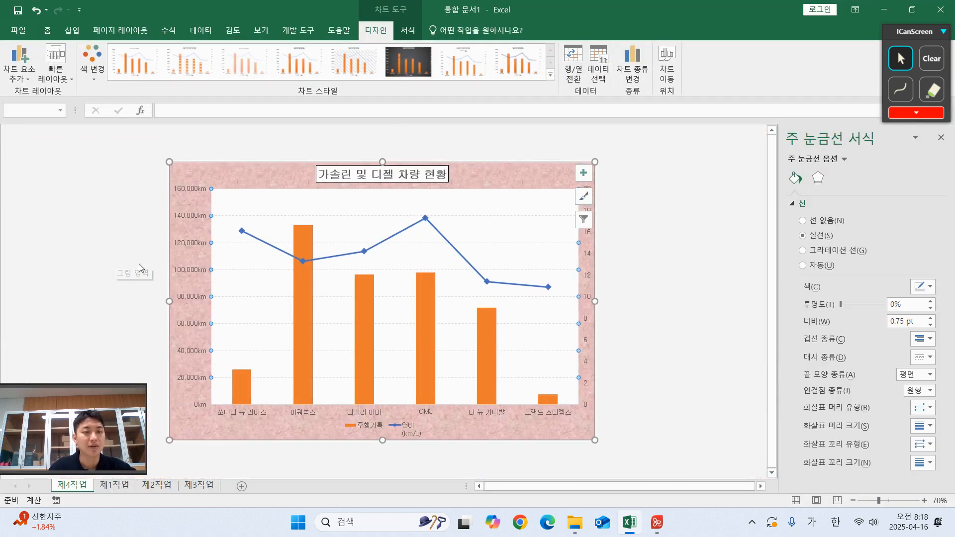
scroll(164, 291, "up", 1)
scroll(162, 289, "down", 1)
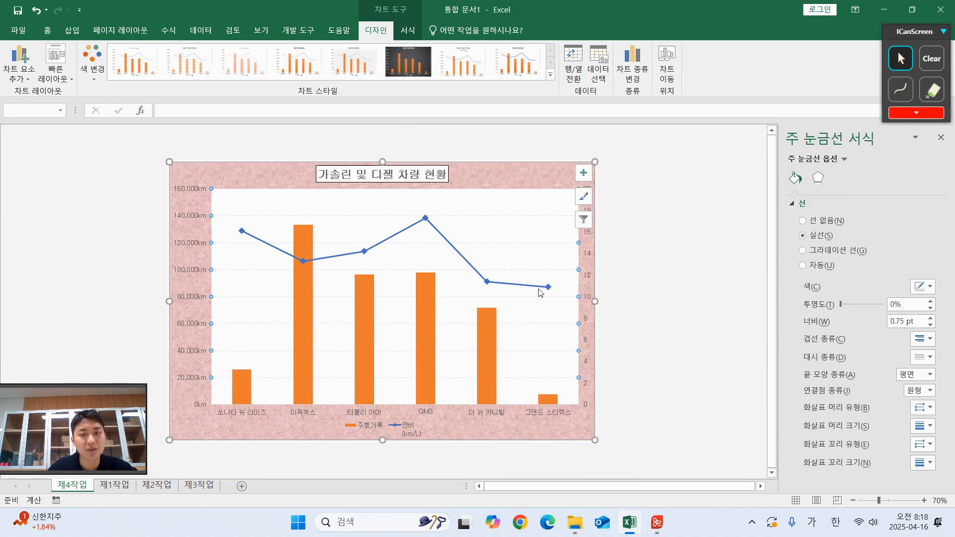
Set the 기본 unit of the chart's secondary vertical axis to 5, comparing it with the 출력형태 chart in the PDF
left_click(649, 251)
key("alt+Tab")
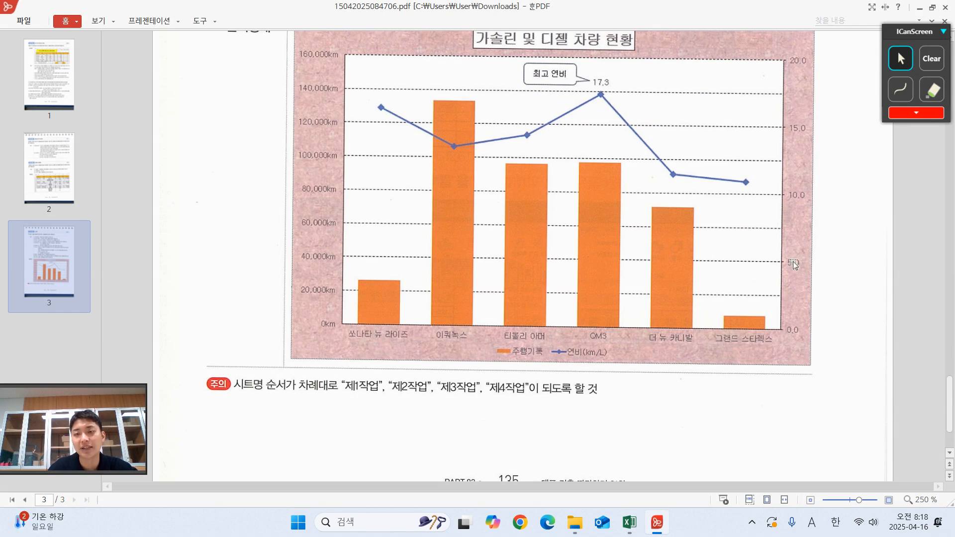
key("alt+Tab")
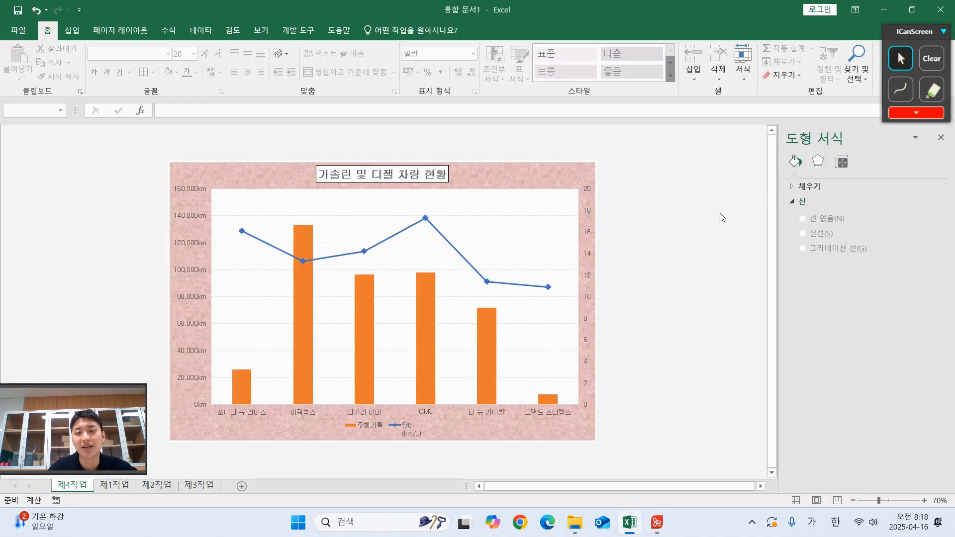
left_click(592, 217)
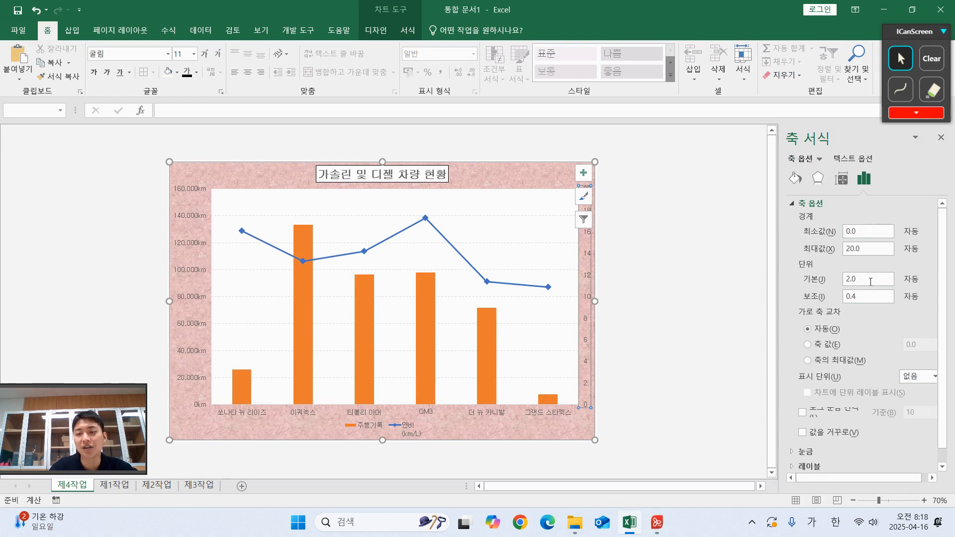
left_click(873, 281)
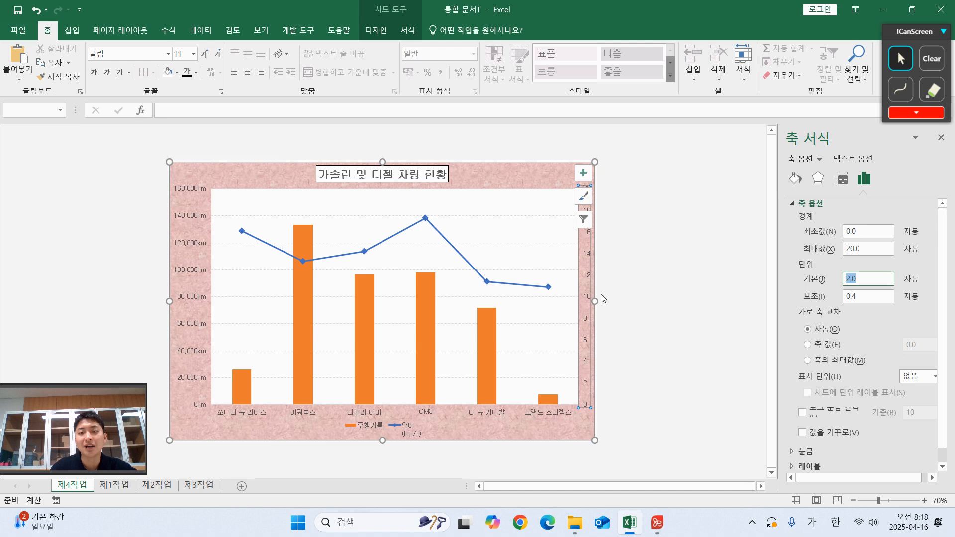
type("5")
left_click(652, 282)
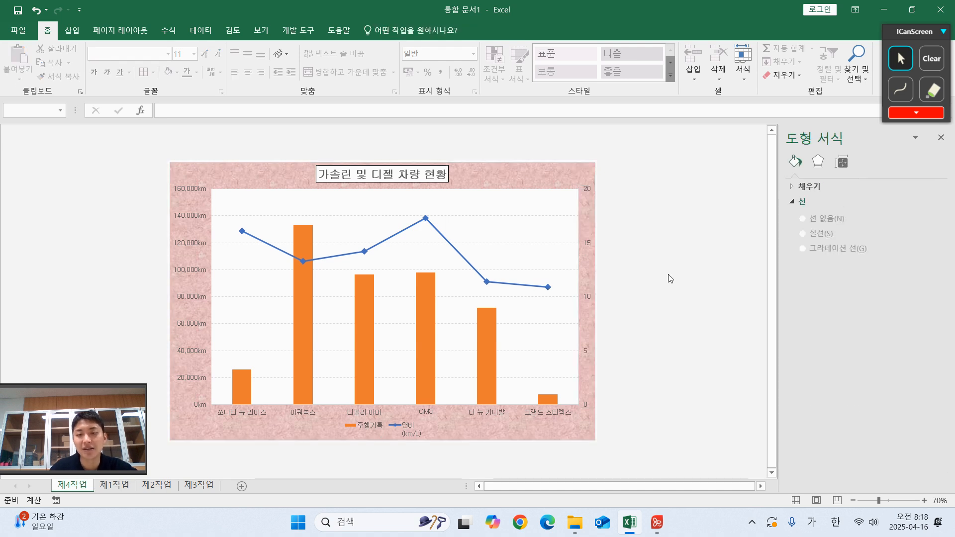
key("alt+Tab")
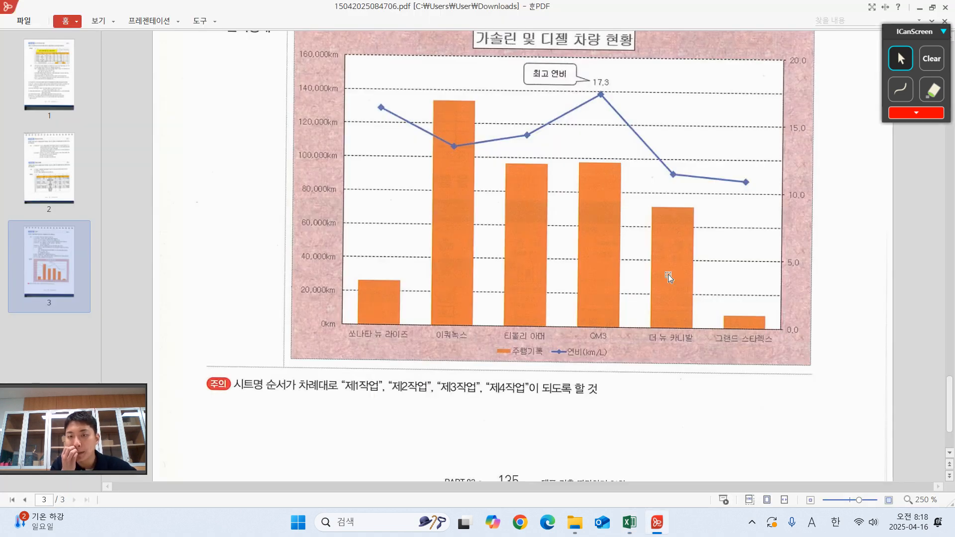
Compare the 제4작업 chart with the 출력형태 chart in the PDF, and restore the maximized PDF and Excel windows to show both
key("alt+Tab")
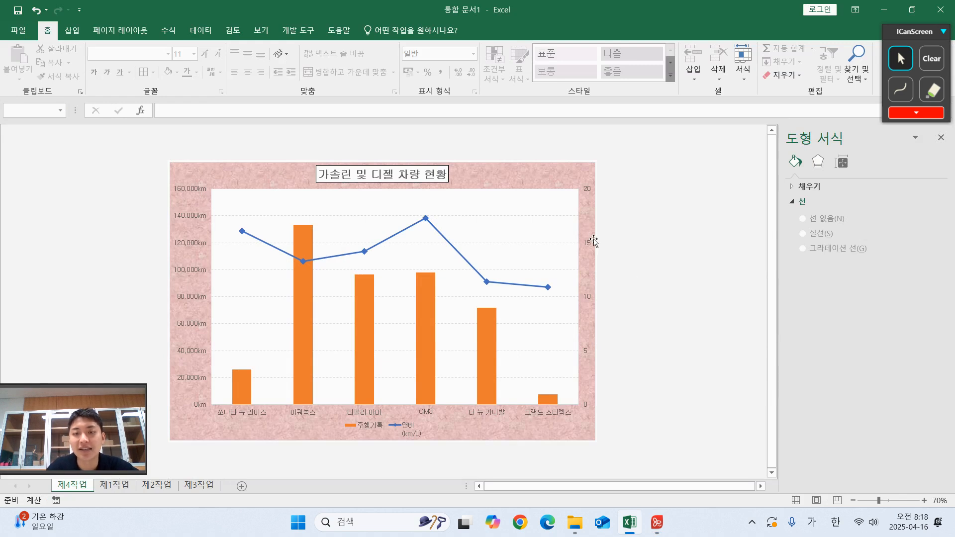
key("alt+Tab")
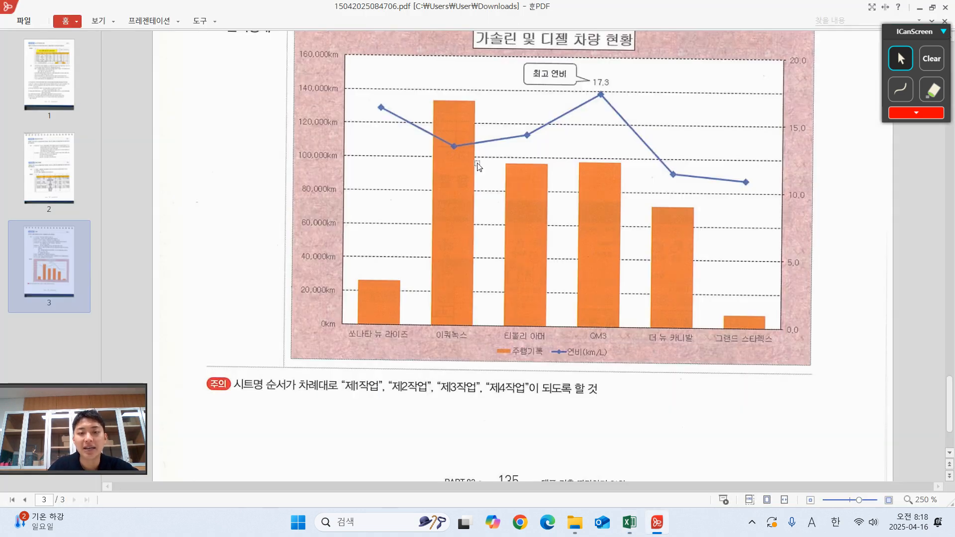
scroll(479, 167, "down", 3)
scroll(495, 154, "up", 8)
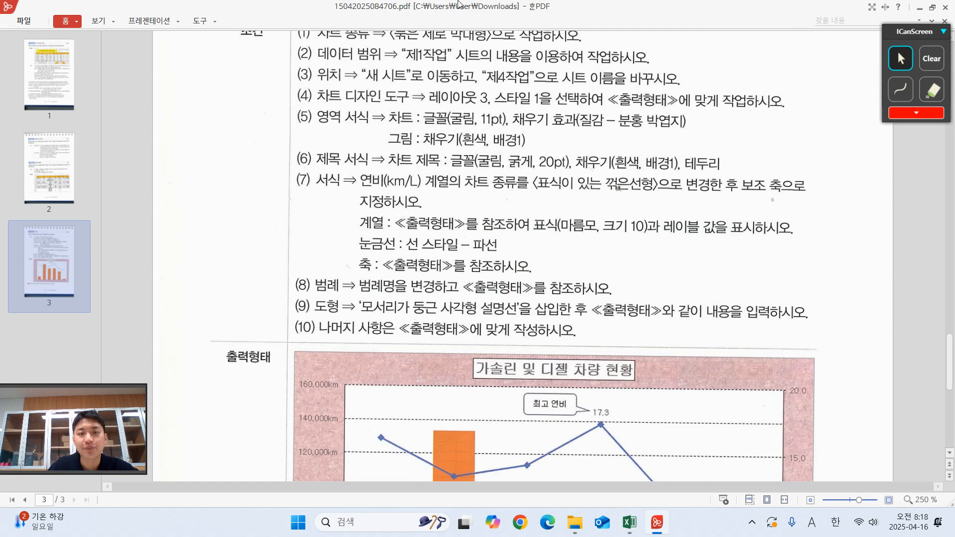
double_click(459, 5)
double_click(454, 7)
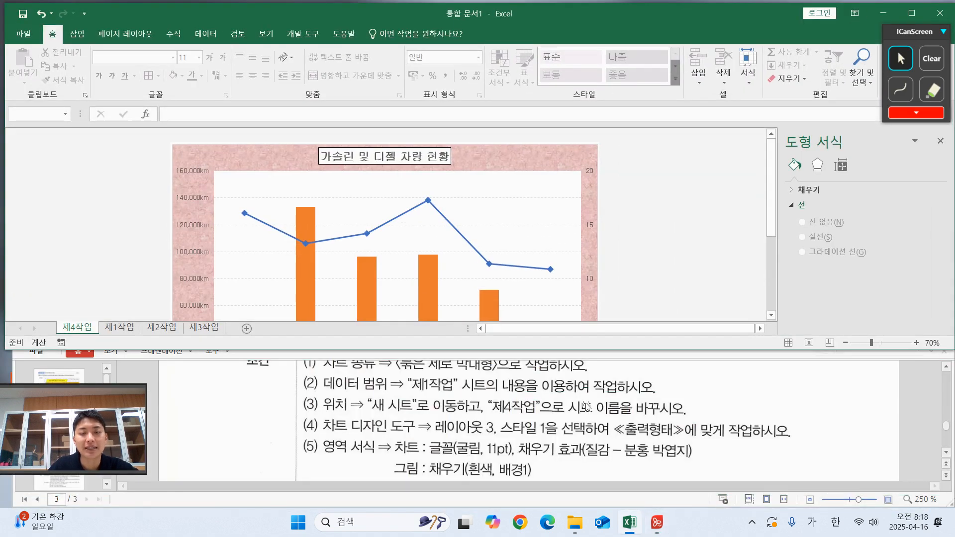
Apply the 자동 outline color to the chart's secondary vertical axis, following the axis condition in the PDF
scroll(421, 385, "down", 5)
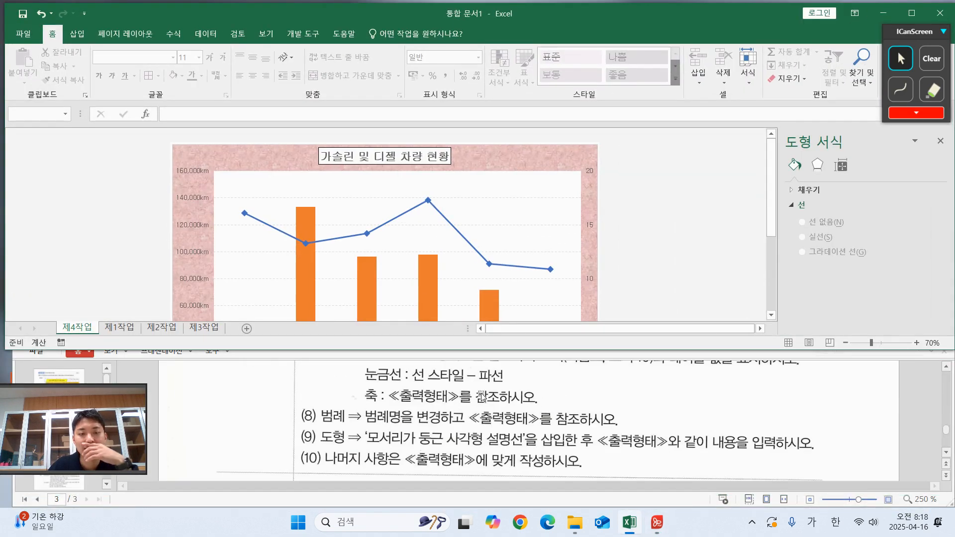
scroll(476, 417, "up", 2)
scroll(476, 425, "up", 1)
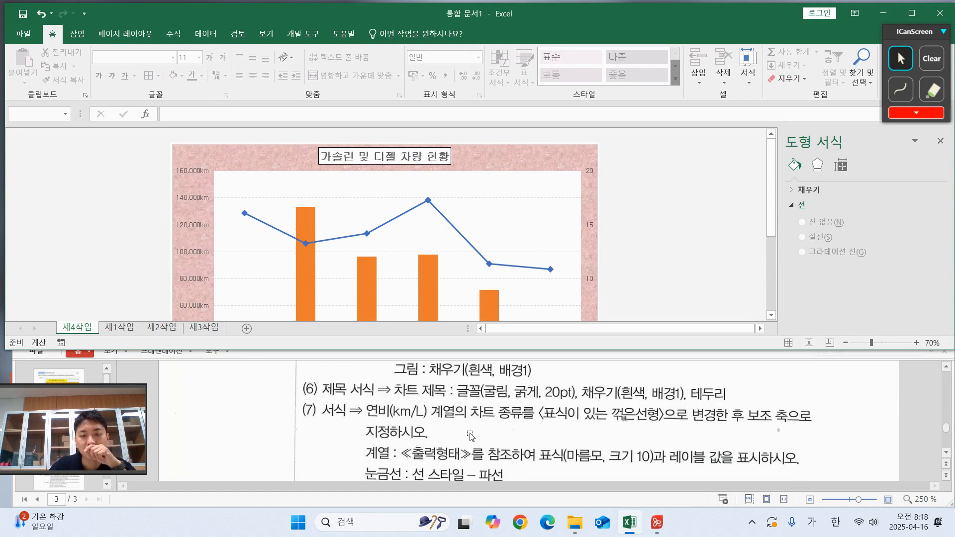
scroll(469, 434, "down", 1)
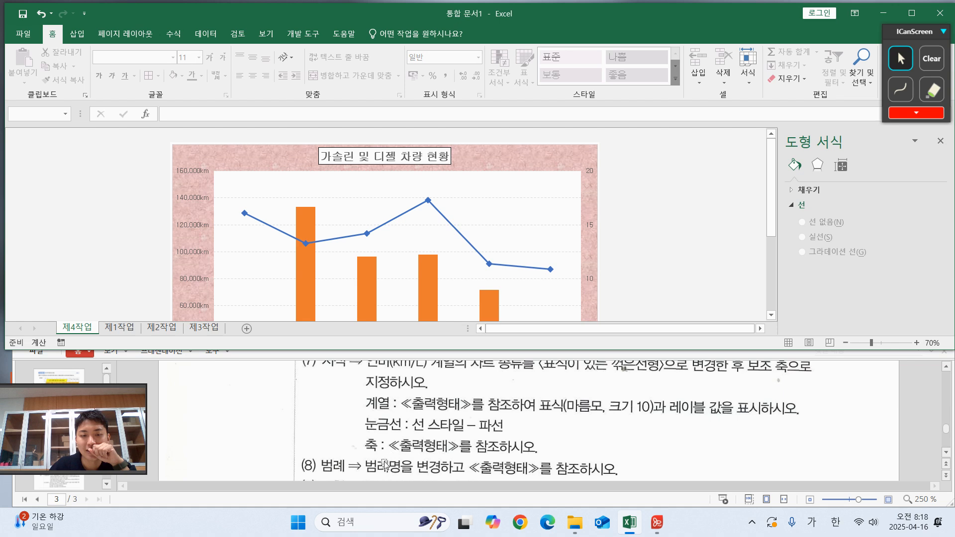
scroll(412, 451, "down", 1)
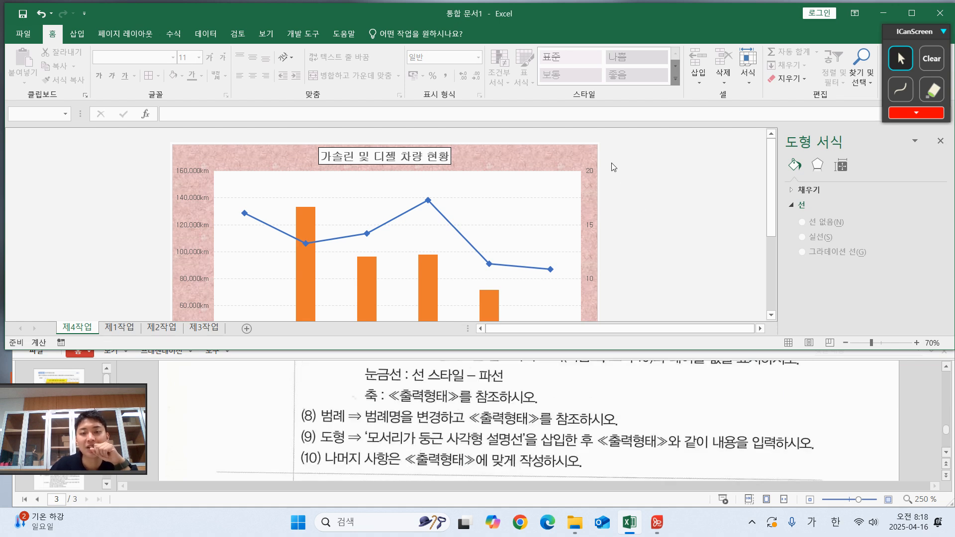
left_click(589, 171)
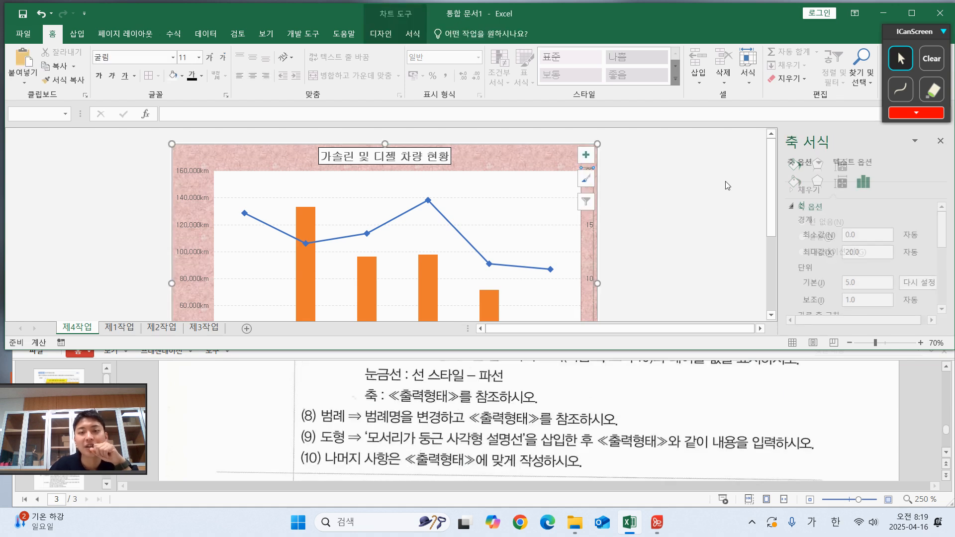
left_click(381, 34)
left_click(412, 33)
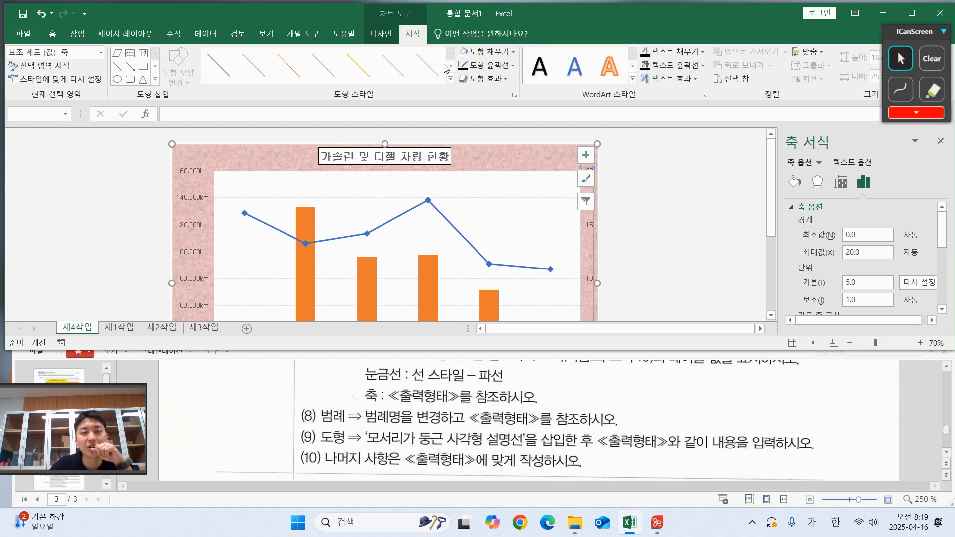
left_click(510, 65)
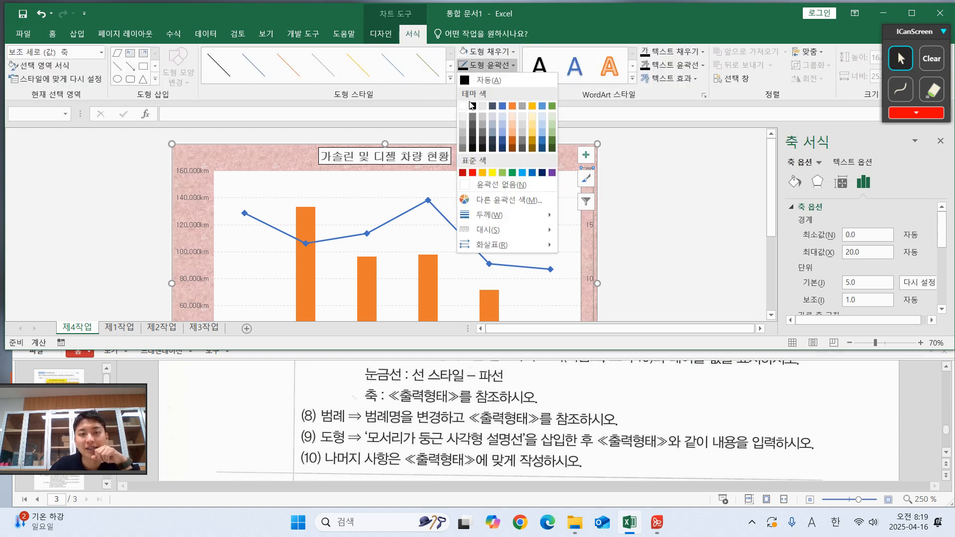
left_click(482, 80)
left_click(663, 214)
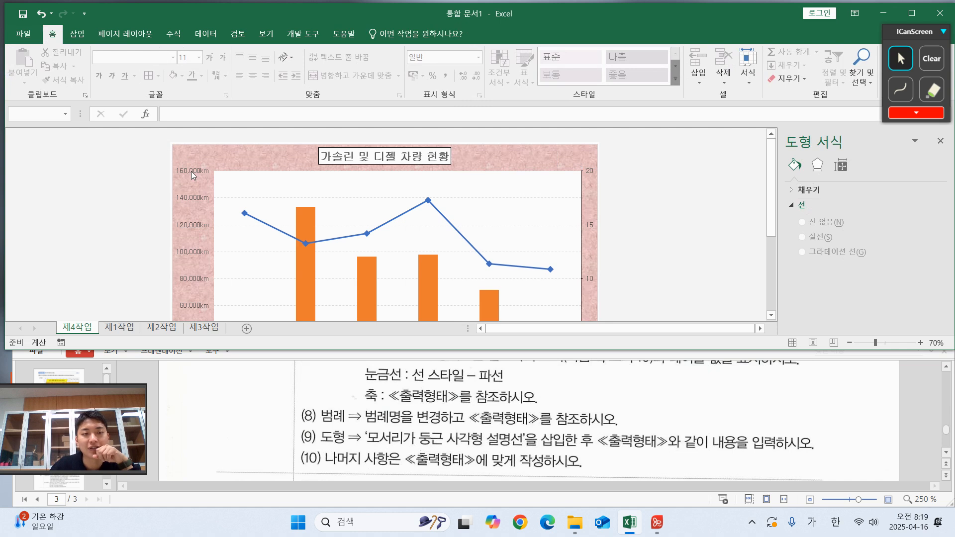
Apply the 자동 outline color to the chart's primary vertical axis and its horizontal category axis
left_click(193, 175)
left_click(512, 65)
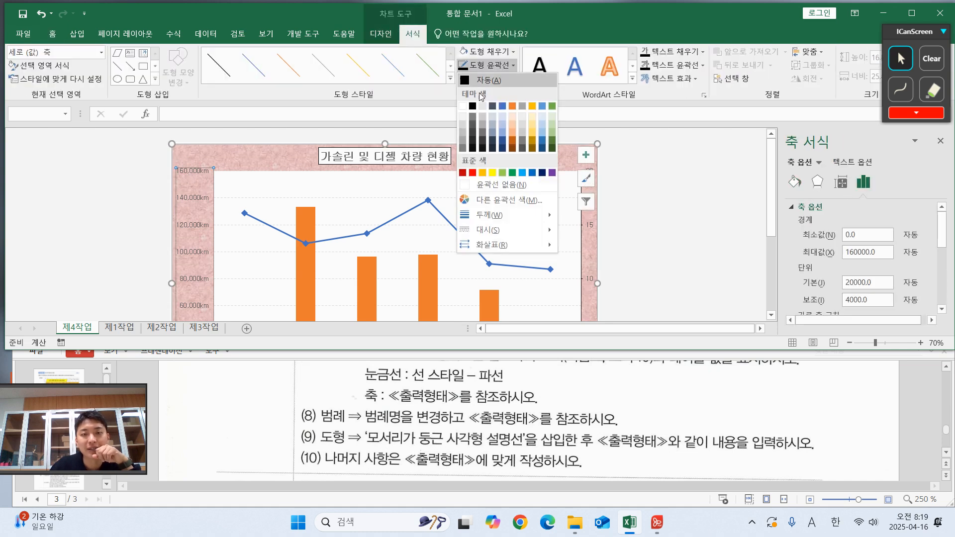
left_click(478, 81)
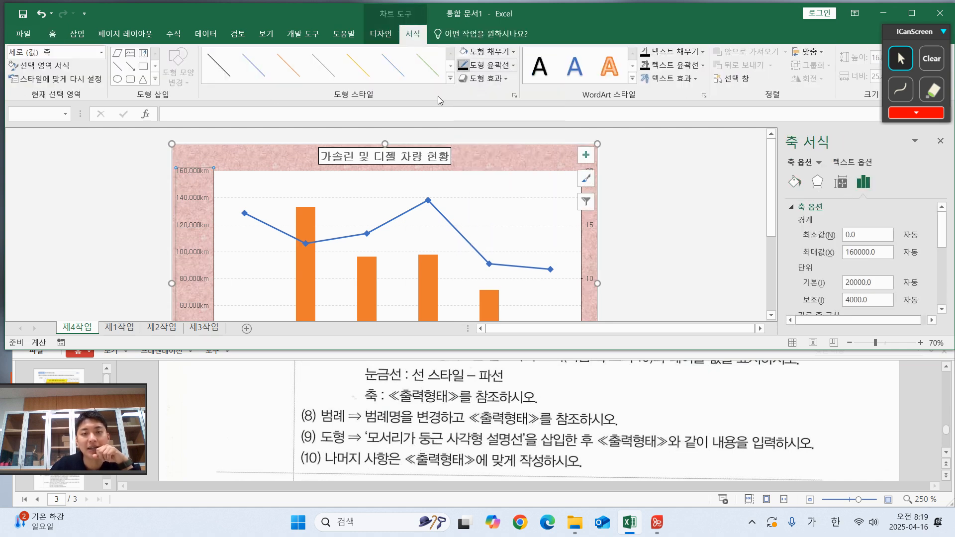
scroll(243, 261, "down", 5)
left_click(246, 263)
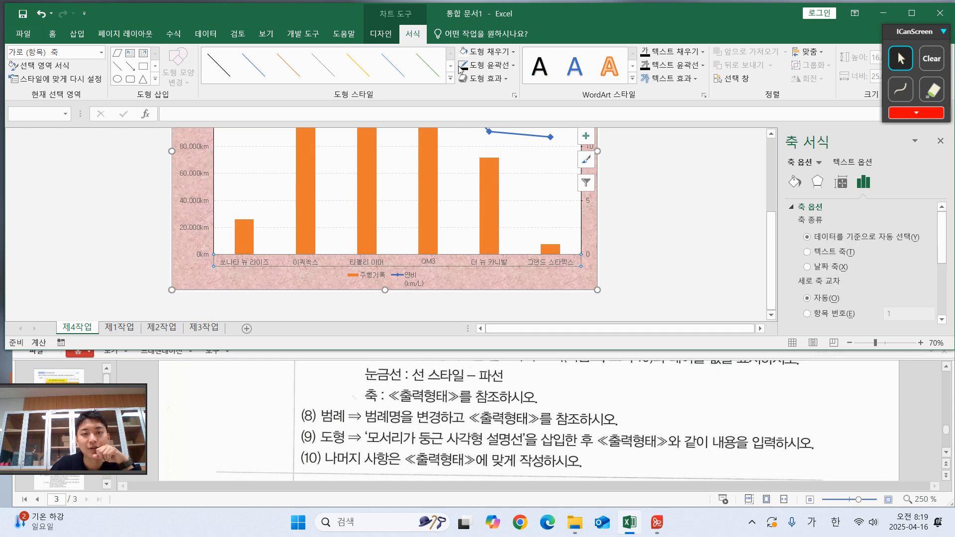
left_click(463, 66)
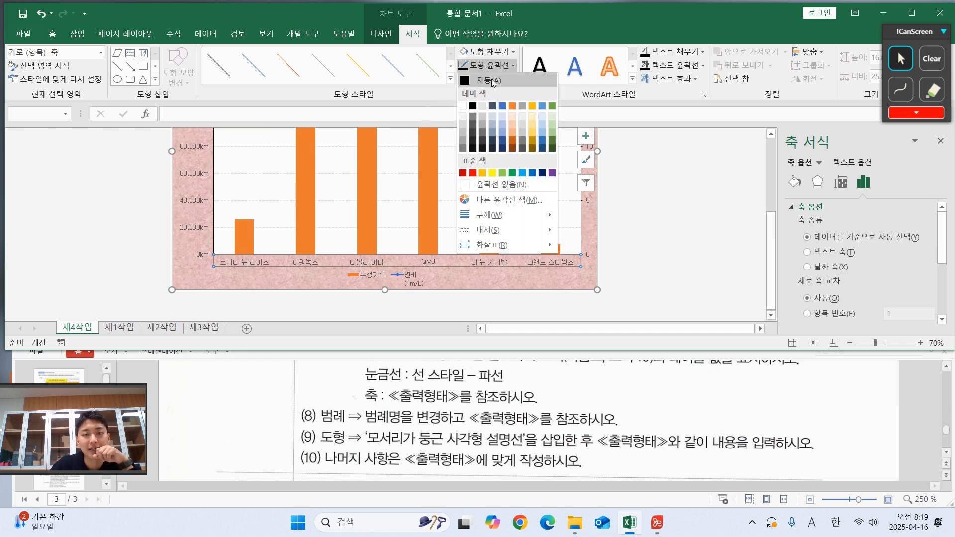
left_click(493, 81)
left_click(641, 239)
left_click(518, 432)
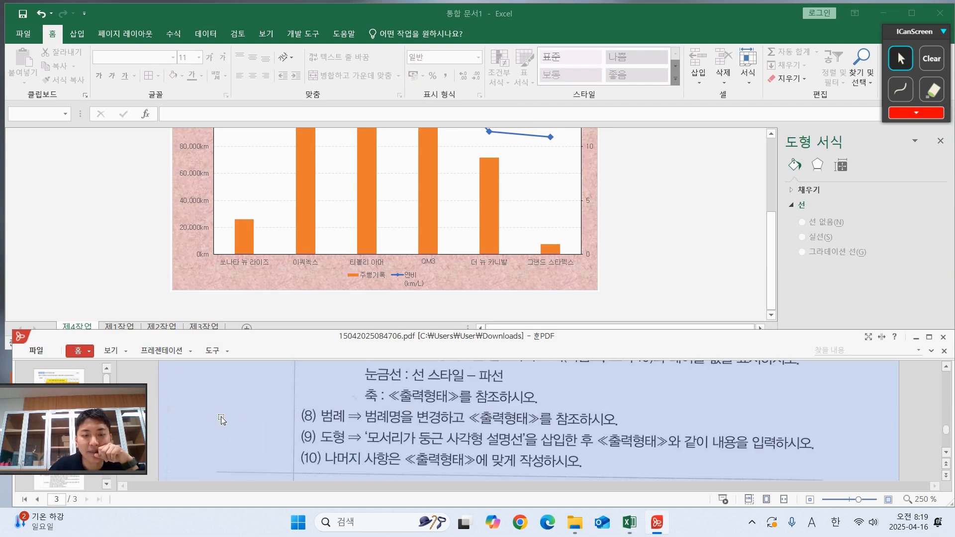
left_click(900, 89)
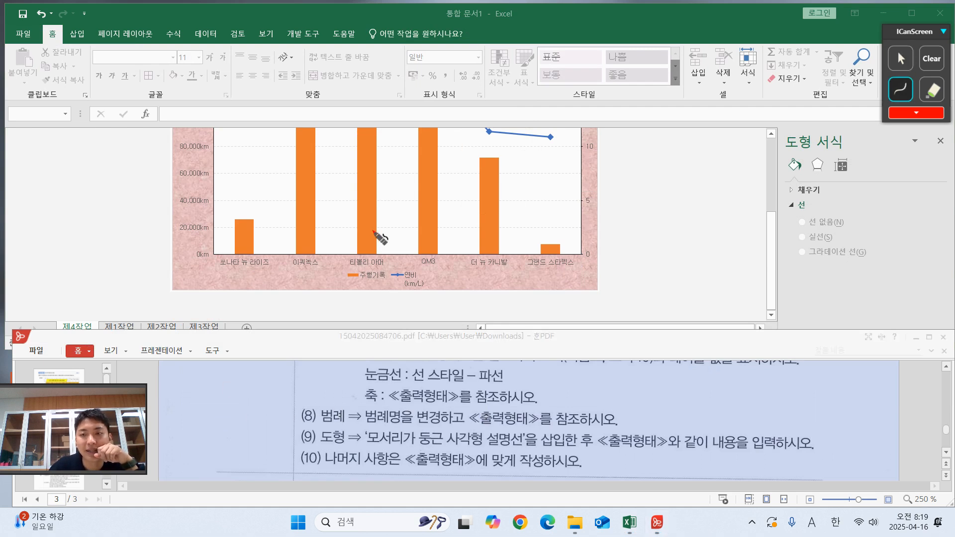
mouse_move(426, 297)
left_mouse_down()
mouse_move(403, 259)
mouse_move(441, 298)
mouse_move(415, 266)
mouse_move(410, 305)
left_mouse_up()
key("ctrl+z")
key("ctrl+z")
key("ctrl+z")
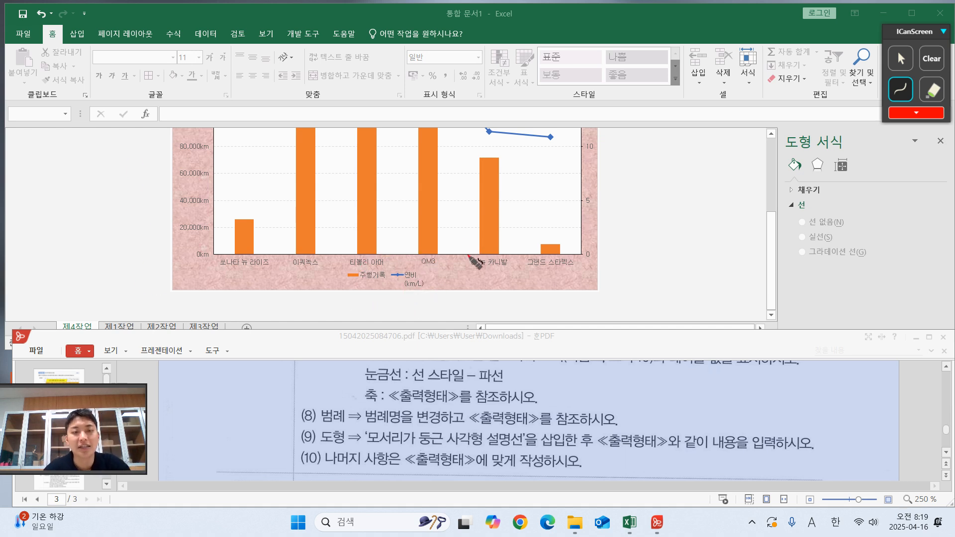
left_click(932, 58)
left_click(900, 58)
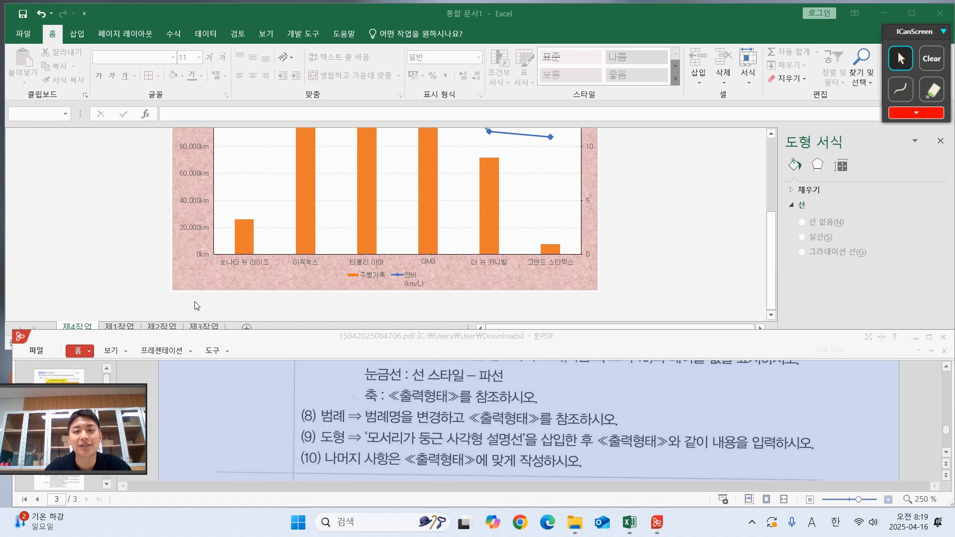
Bring the legend of the 출력형태 chart into view in the PDF to check its series names
left_click(353, 248)
scroll(353, 249, "up", 3)
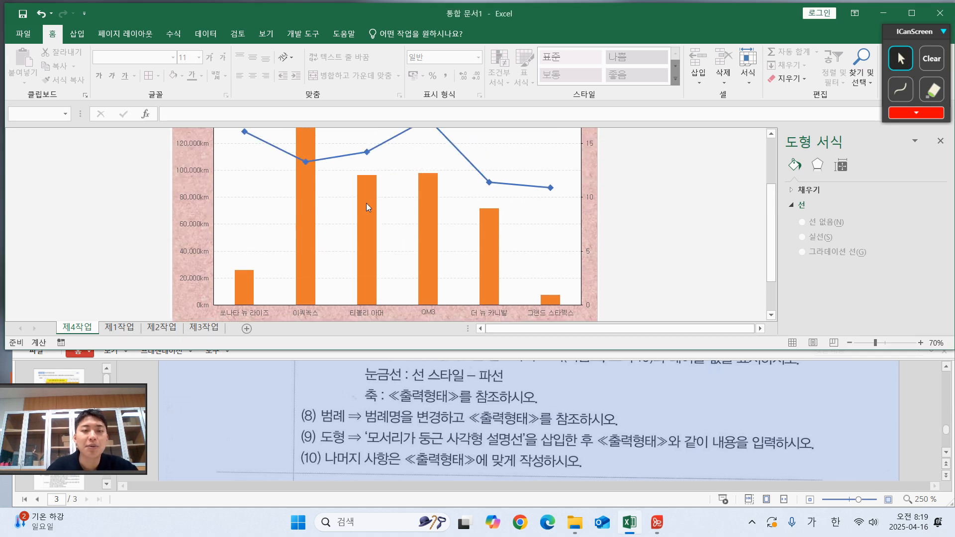
left_click(490, 414)
scroll(490, 414, "up", 10)
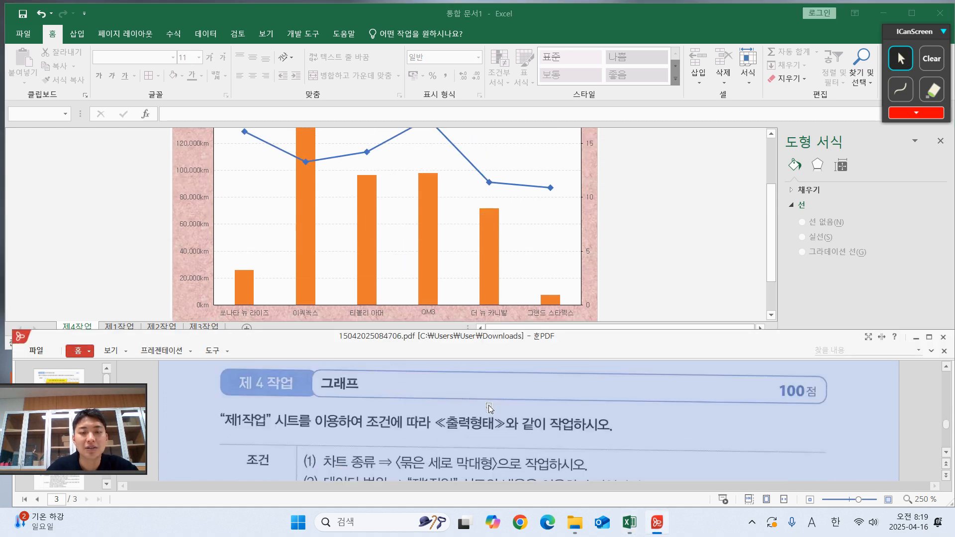
scroll(490, 415, "down", 12)
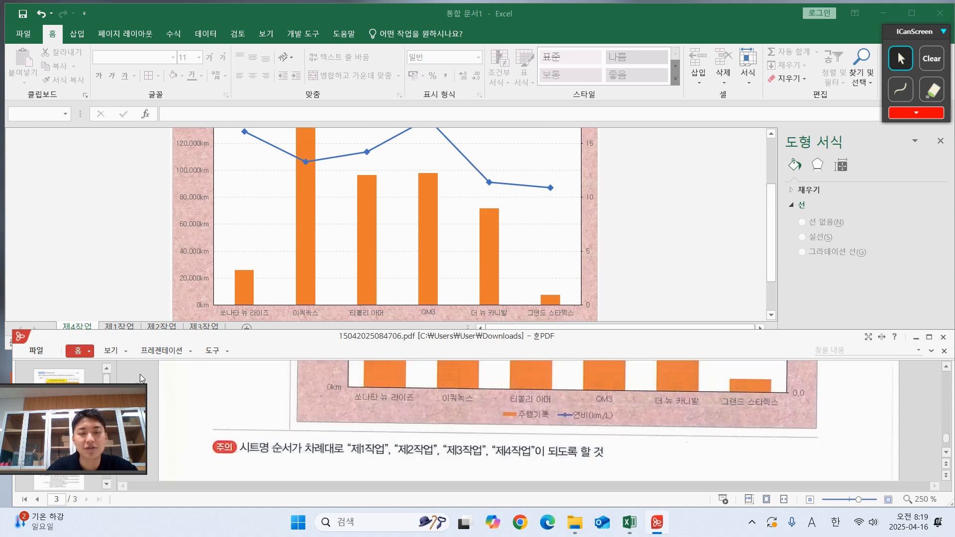
Rename the 연비 series as 연비(km/L) on a single line through the chart's data source selection
left_click(493, 232)
left_click(492, 232)
right_click(489, 229)
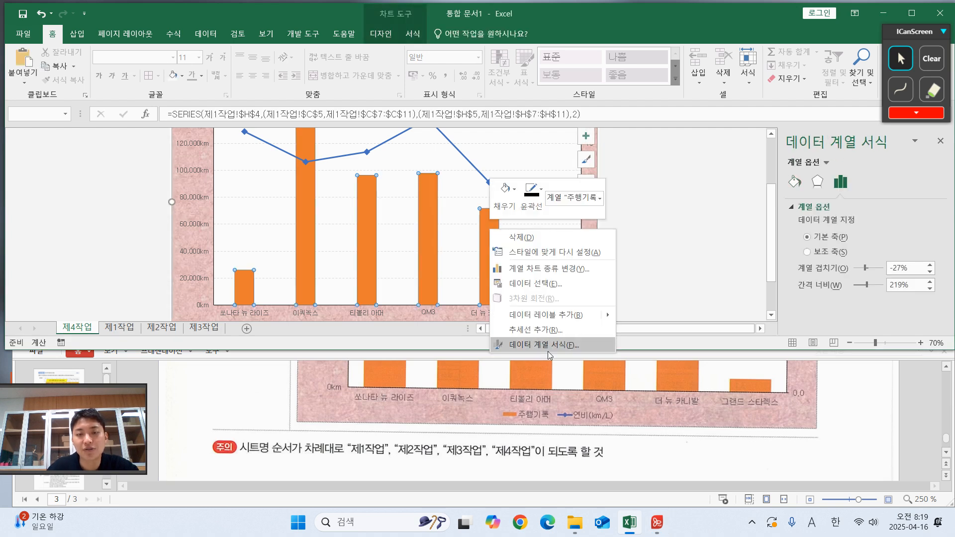
left_click(536, 284)
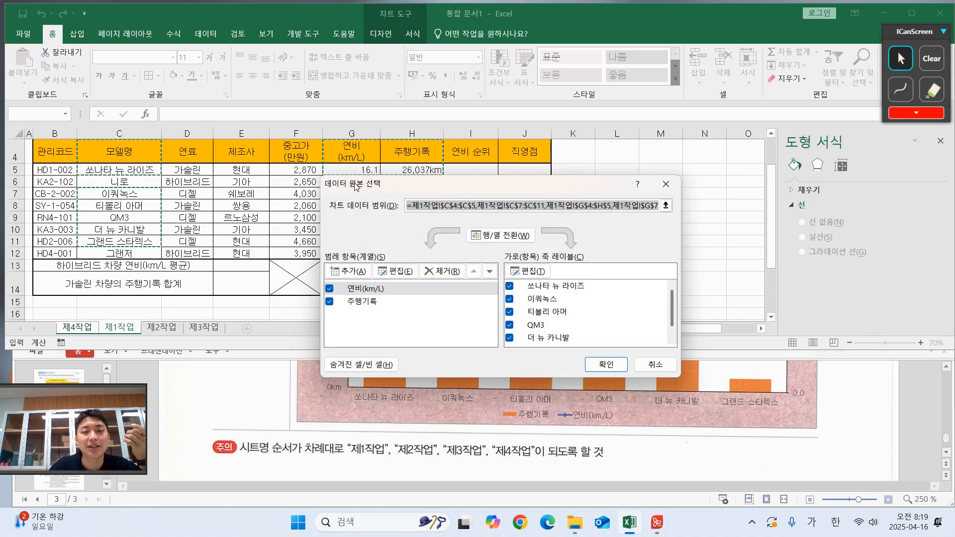
left_click_drag(526, 172, 536, 171)
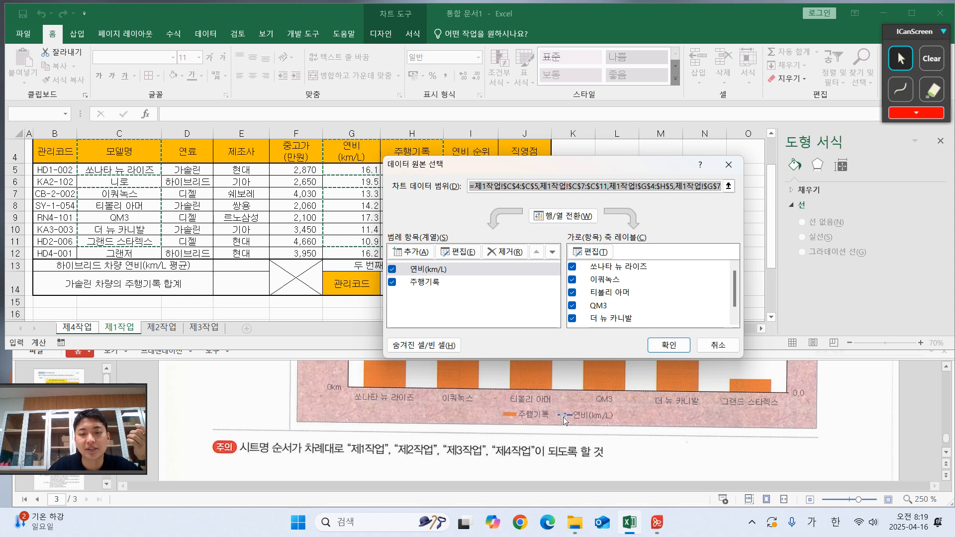
left_click(429, 269)
left_click(460, 252)
type("연비(km/L")
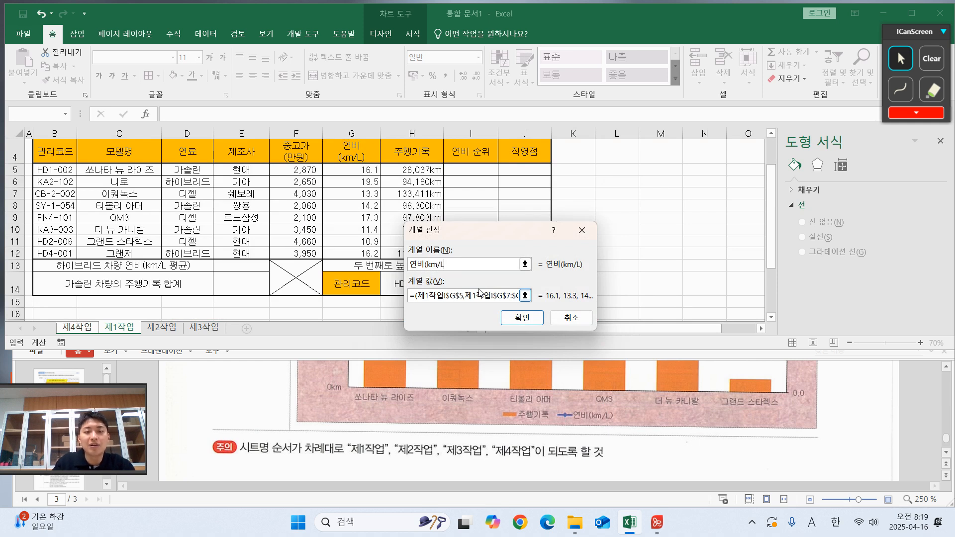
left_click(522, 317)
left_click(668, 345)
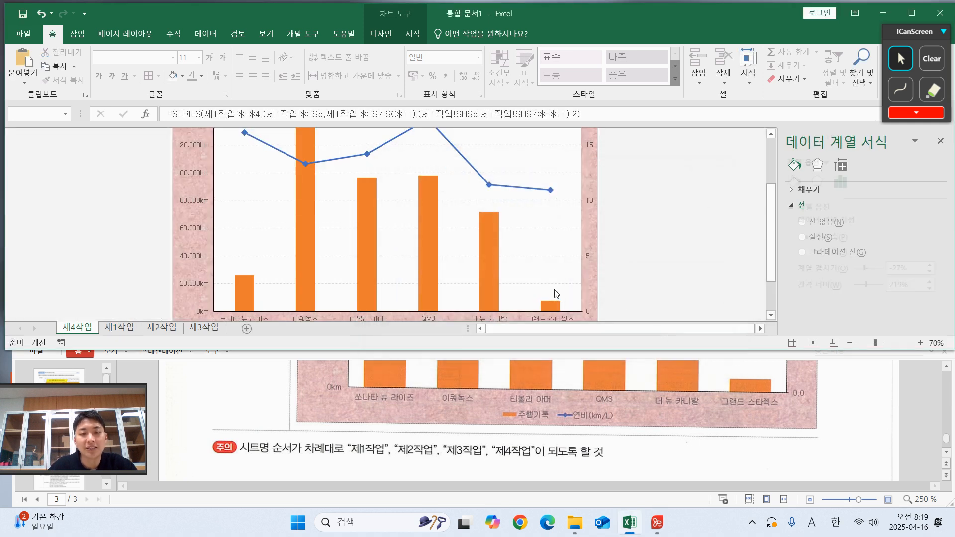
scroll(435, 281, "down", 2)
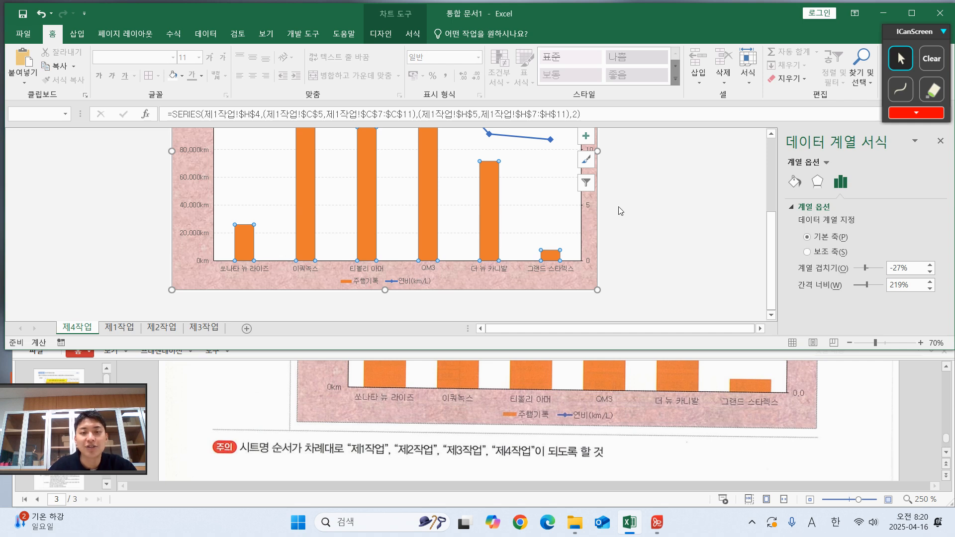
left_click(636, 243)
Review conditions (7) to (10) in the PDF and examine the label and callout on the 출력형태 chart's line
scroll(578, 434, "up", 10)
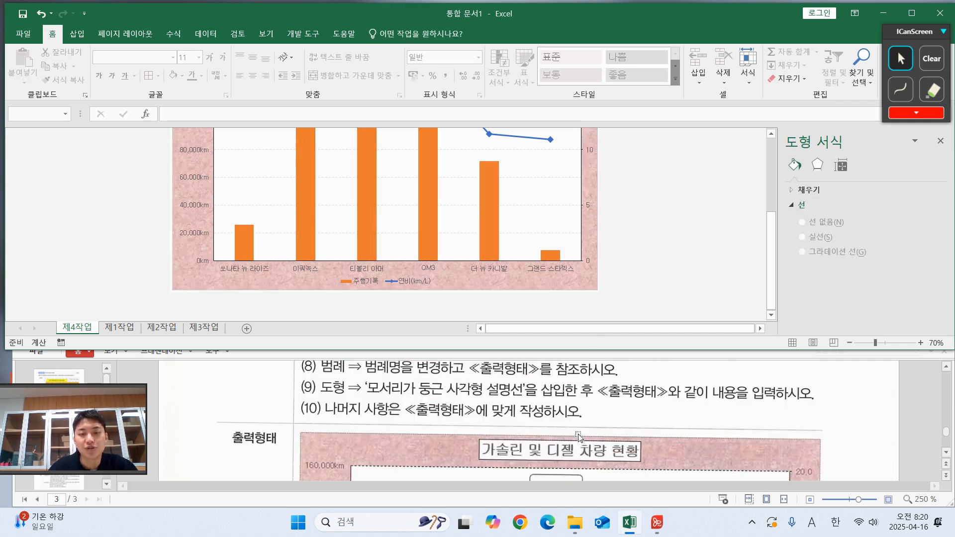
scroll(579, 435, "up", 4)
scroll(669, 405, "down", 4)
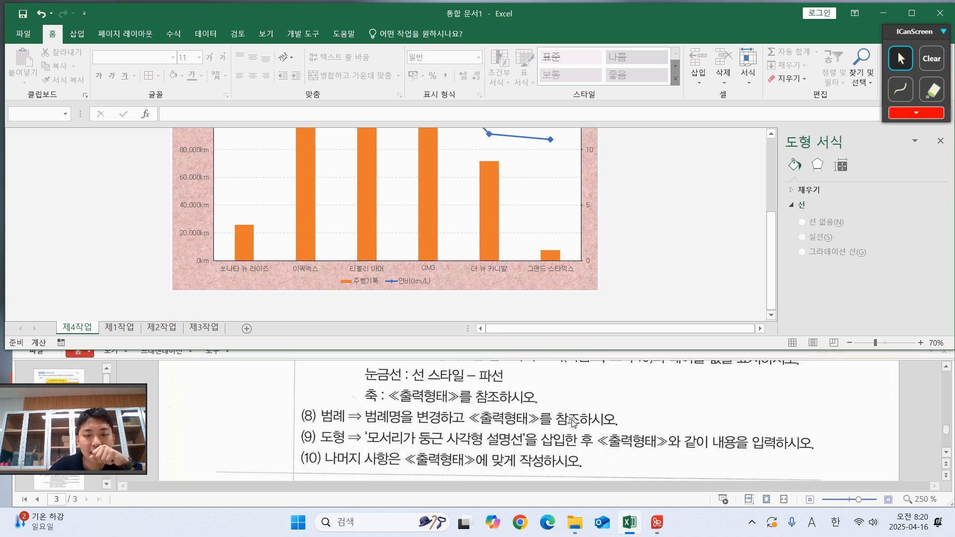
scroll(573, 423, "up", 4)
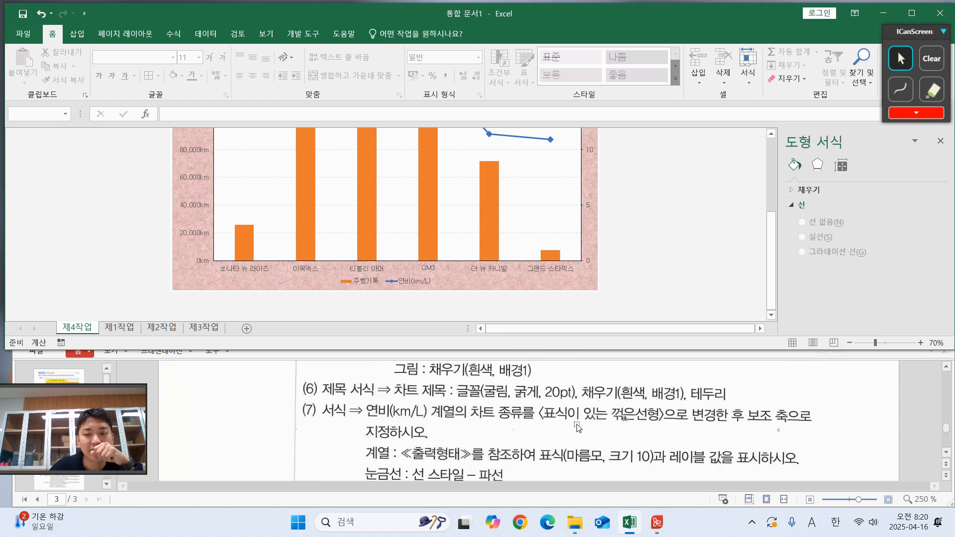
scroll(702, 464, "down", 2)
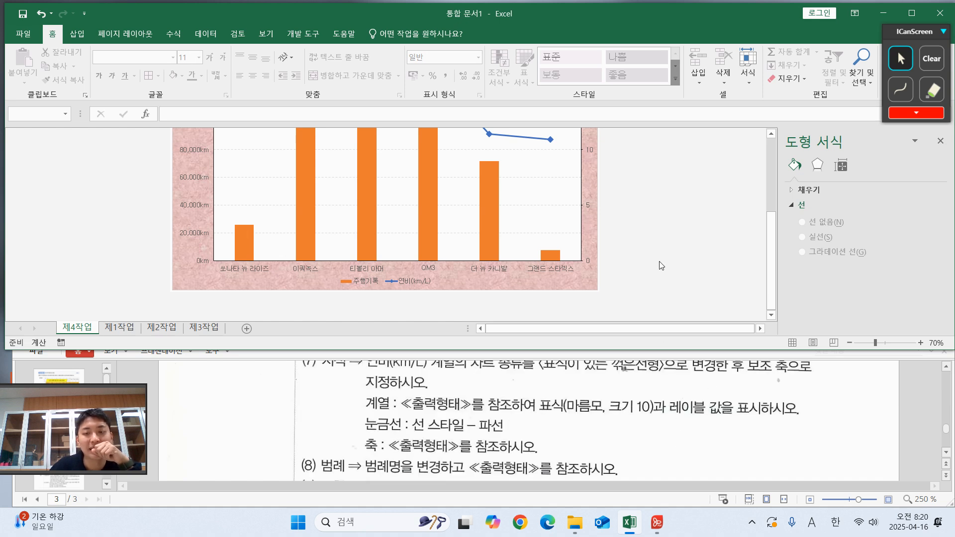
scroll(552, 423, "down", 6)
scroll(552, 423, "up", 2)
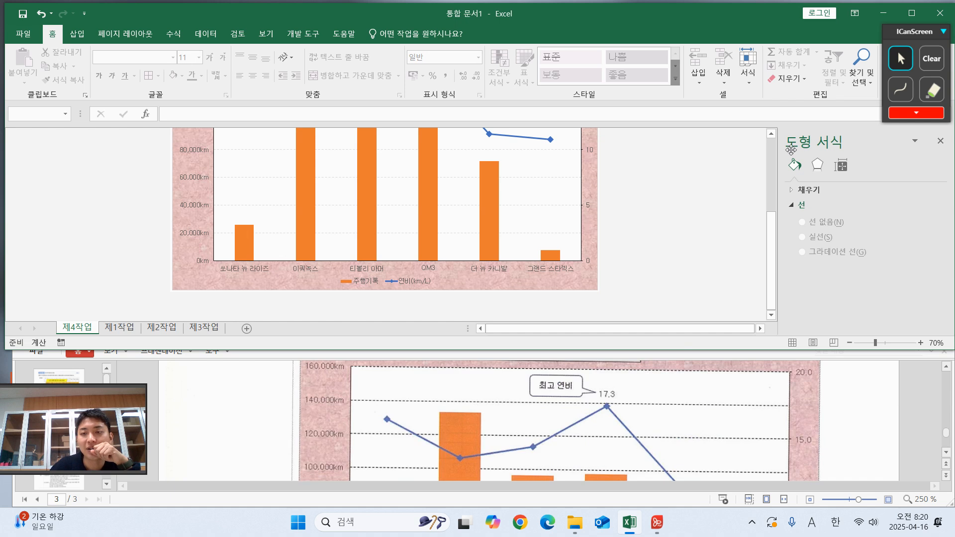
left_click(901, 89)
mouse_move(617, 406)
left_mouse_down()
mouse_move(600, 382)
mouse_move(615, 405)
left_mouse_up()
left_click(931, 58)
left_click(900, 58)
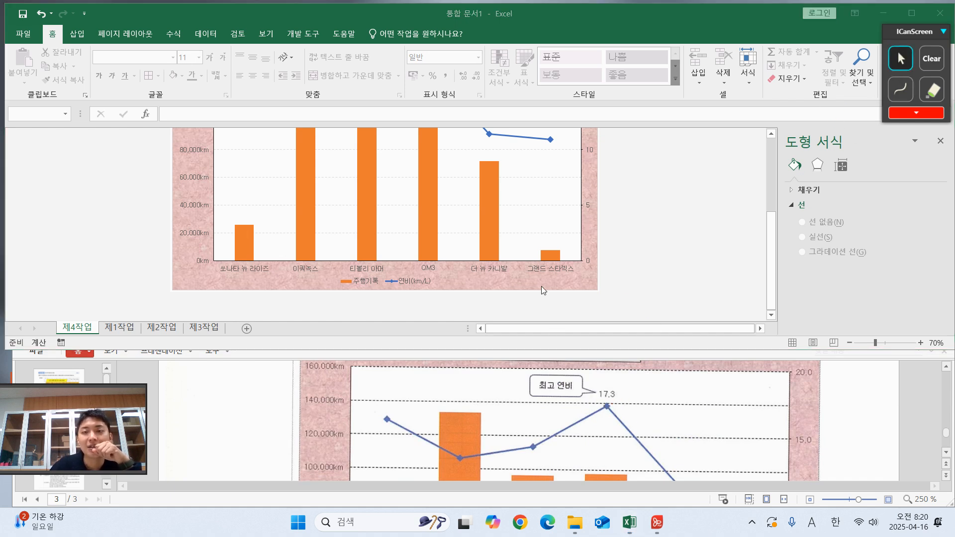
Add a data label to only the QM3 point, the highest marker on the 연비(km/L) line
scroll(589, 222, "up", 2)
scroll(587, 223, "up", 2)
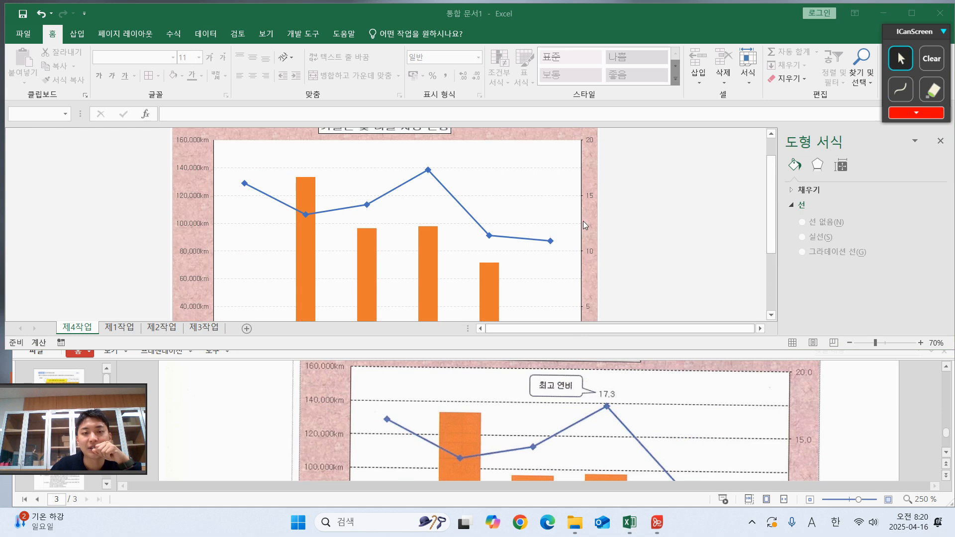
left_click(428, 171)
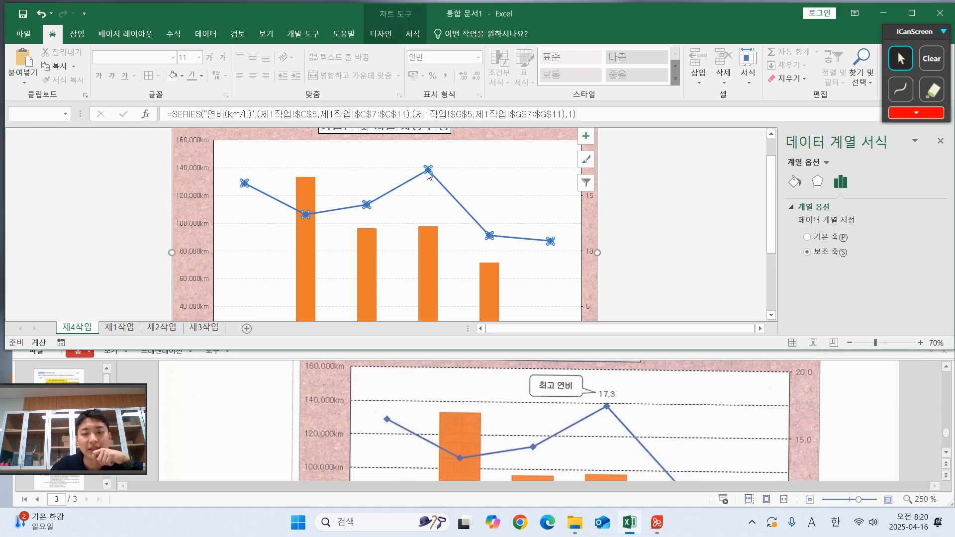
scroll(529, 394, "down", 5)
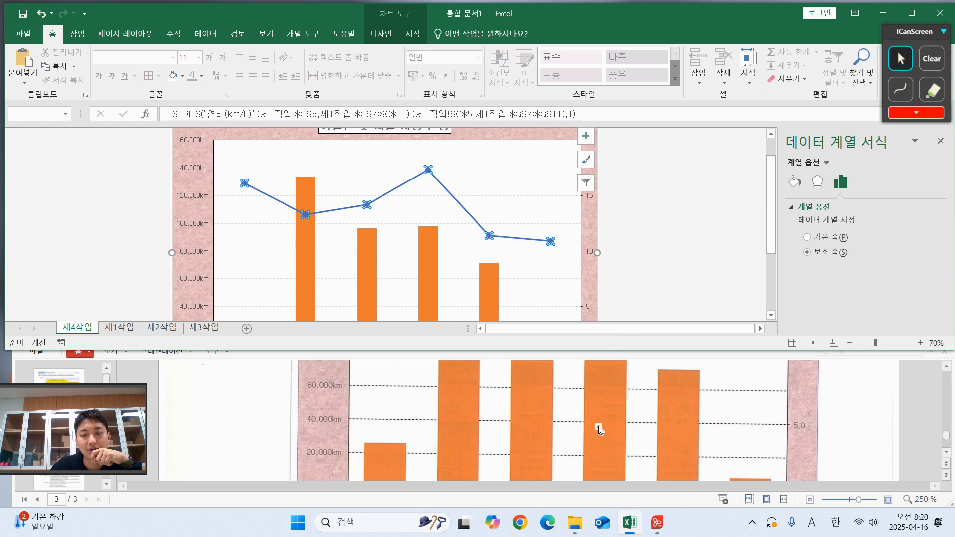
scroll(451, 247, "down", 3)
scroll(452, 247, "up", 2)
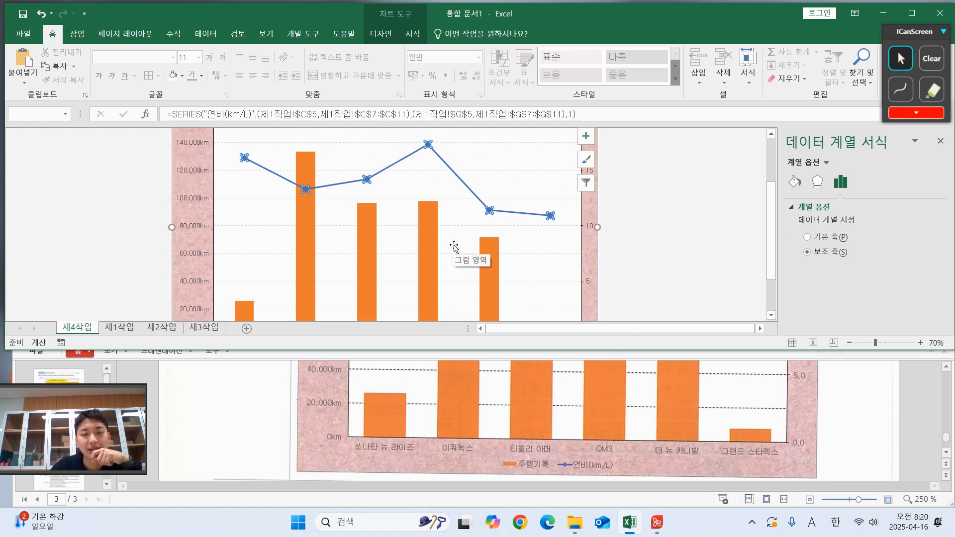
scroll(447, 229, "up", 2)
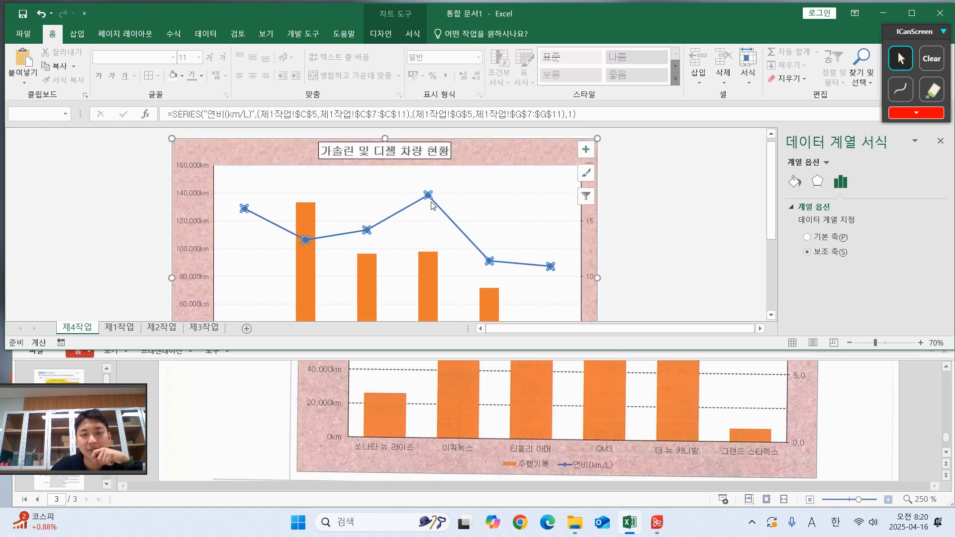
left_click(428, 197)
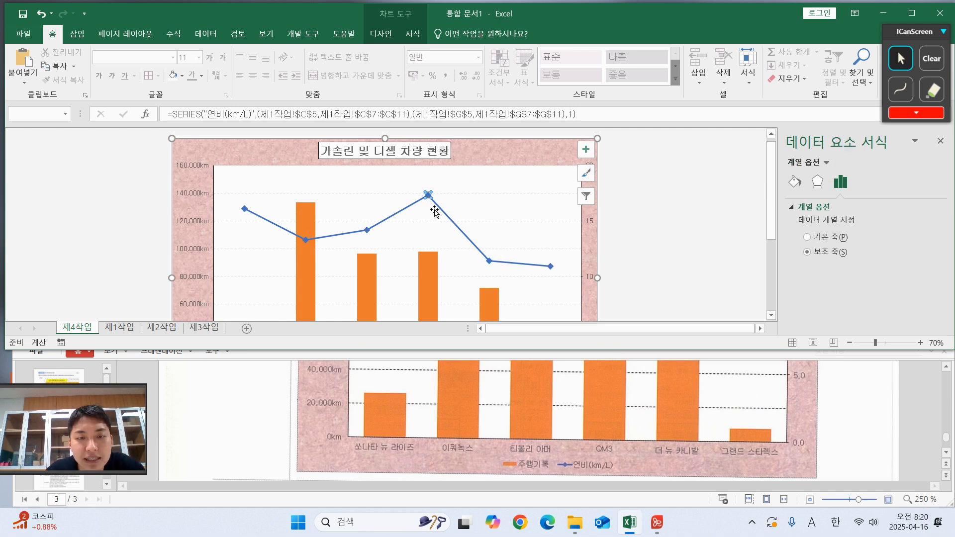
left_click(489, 262)
left_click(505, 252)
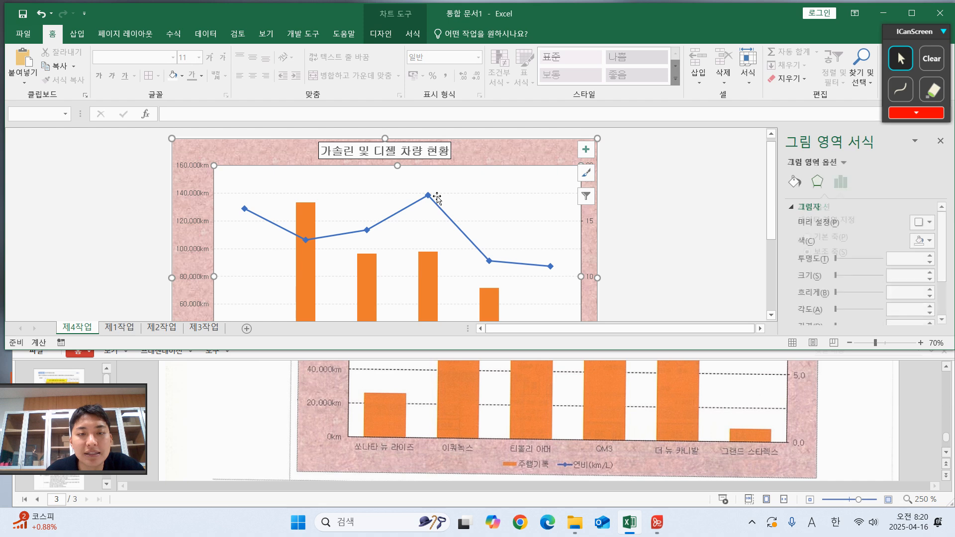
left_click(429, 198)
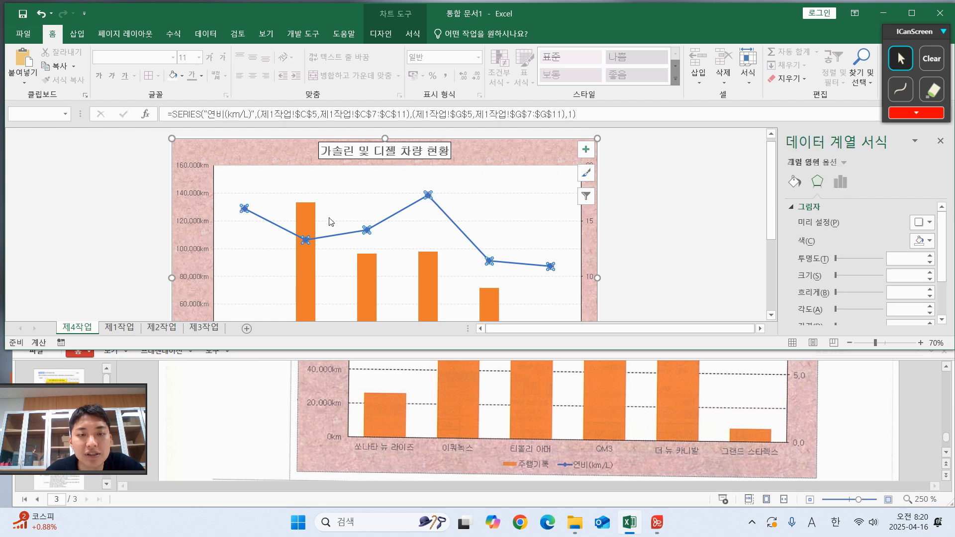
left_click(428, 195)
right_click(428, 196)
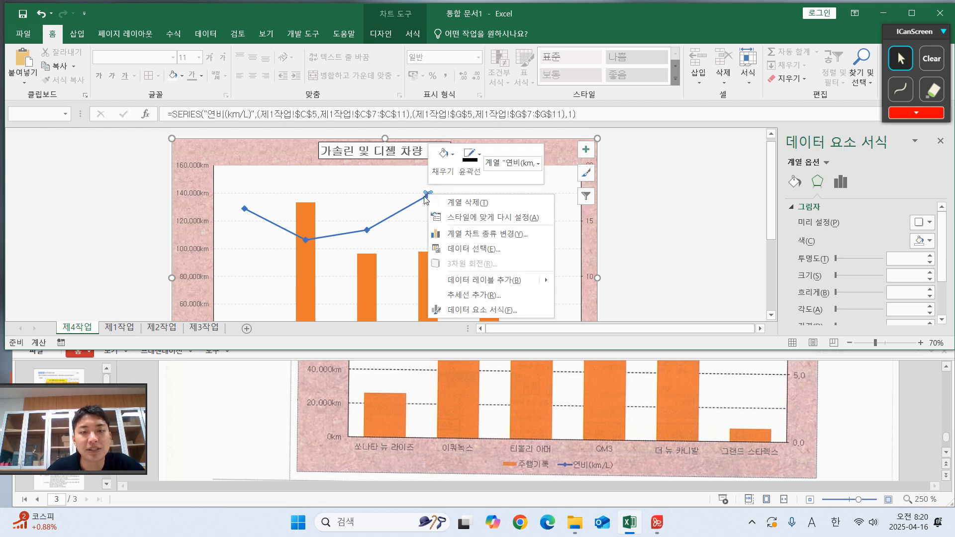
left_click(483, 280)
Move the QM3 point's data label from beside its marker to just above it, as in the 출력형태 chart
scroll(612, 388, "up", 4)
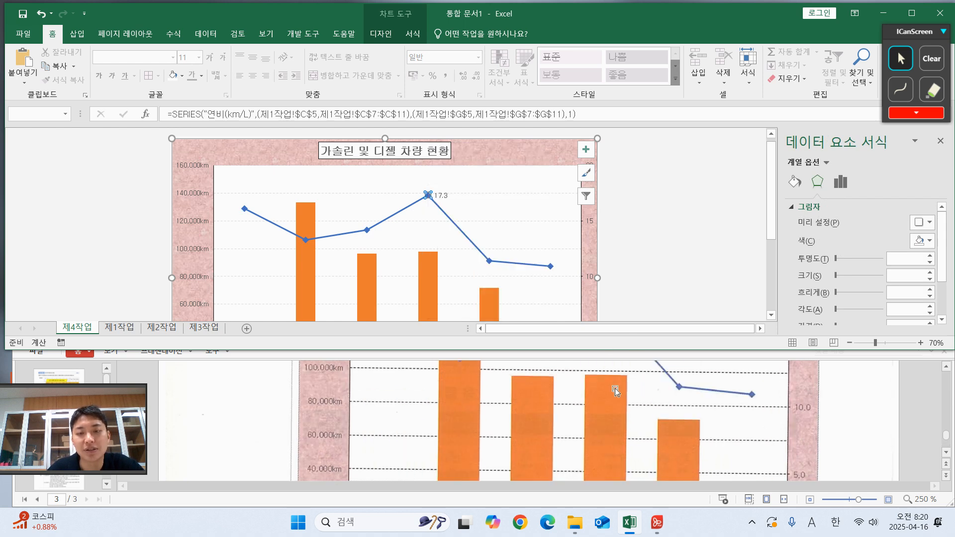
left_click(443, 194)
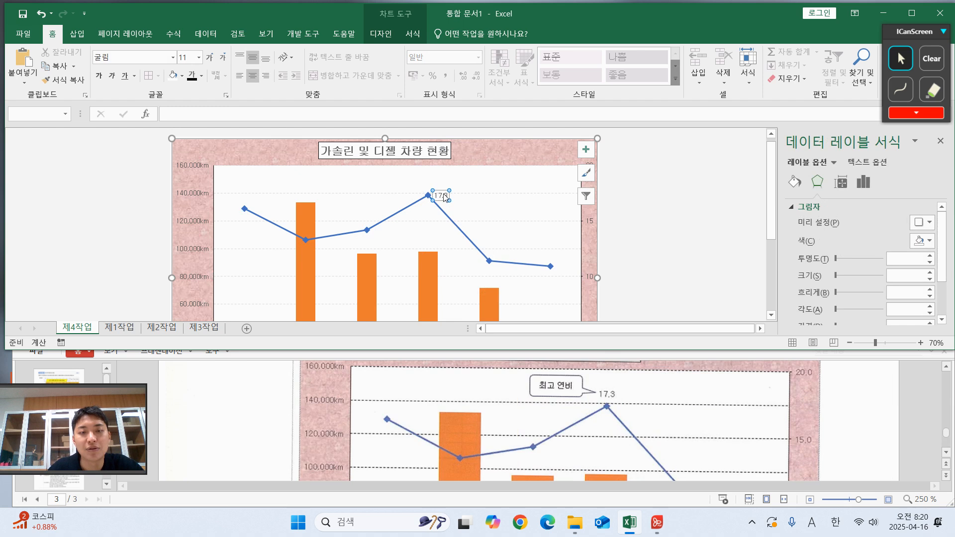
left_click(442, 192)
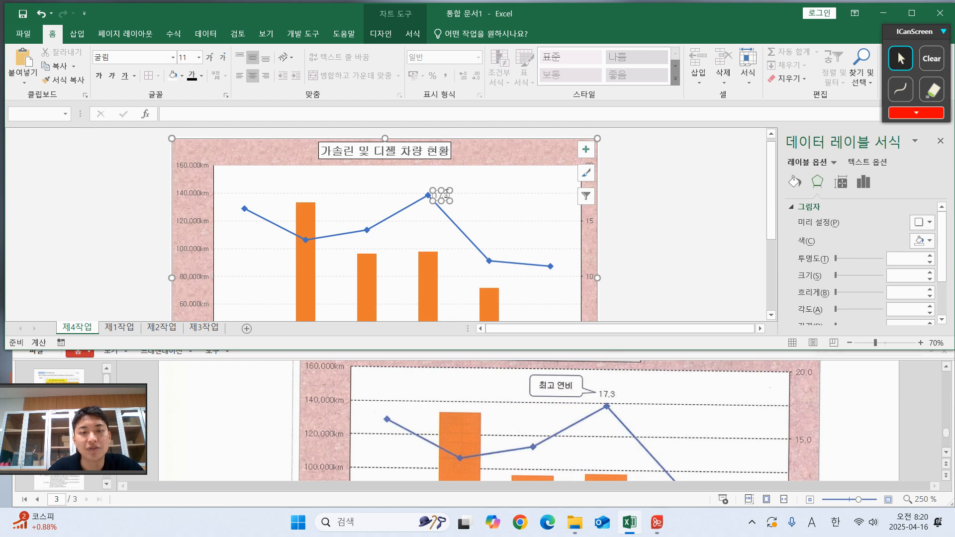
left_click(612, 189)
left_click(436, 193)
left_click_drag(436, 193, 421, 182)
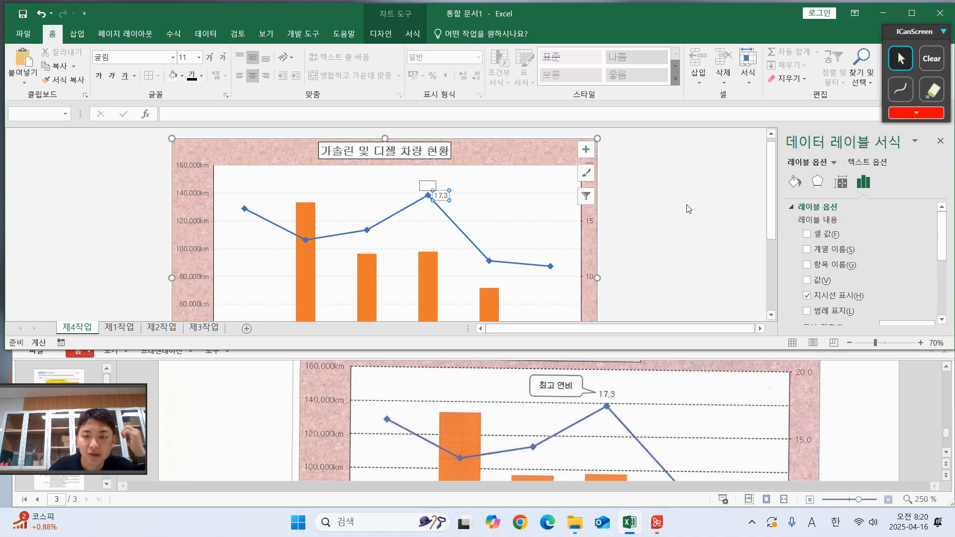
left_click(672, 199)
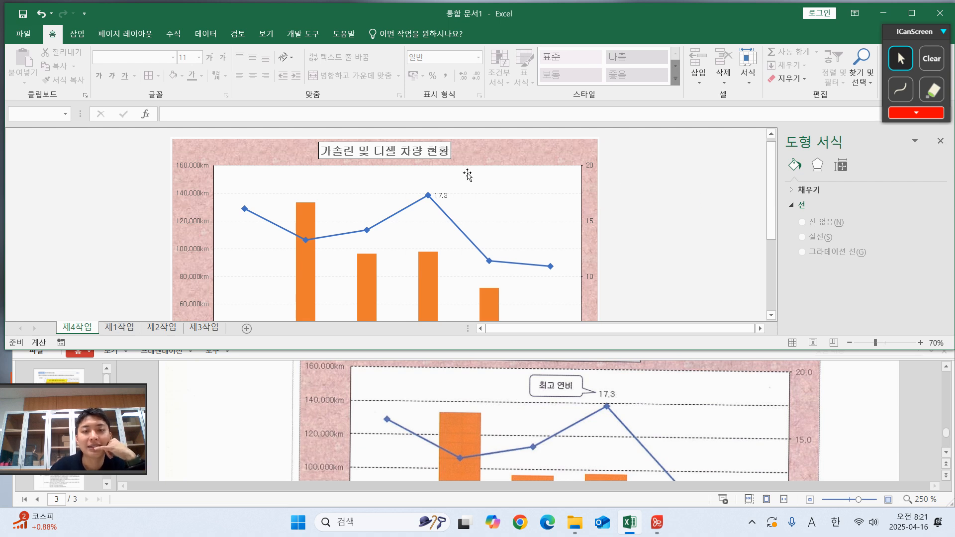
left_click(440, 195)
left_click_drag(441, 196, 426, 183)
left_click(702, 191)
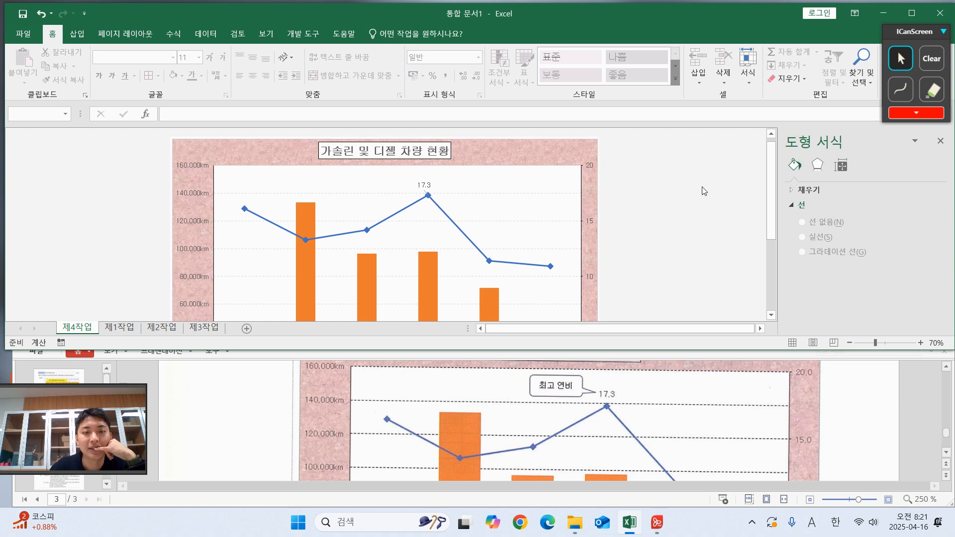
Check the sheet-order note below the 출력형태 chart and the last chart conditions in the PDF
scroll(647, 398, "down", 5)
scroll(647, 398, "up", 3)
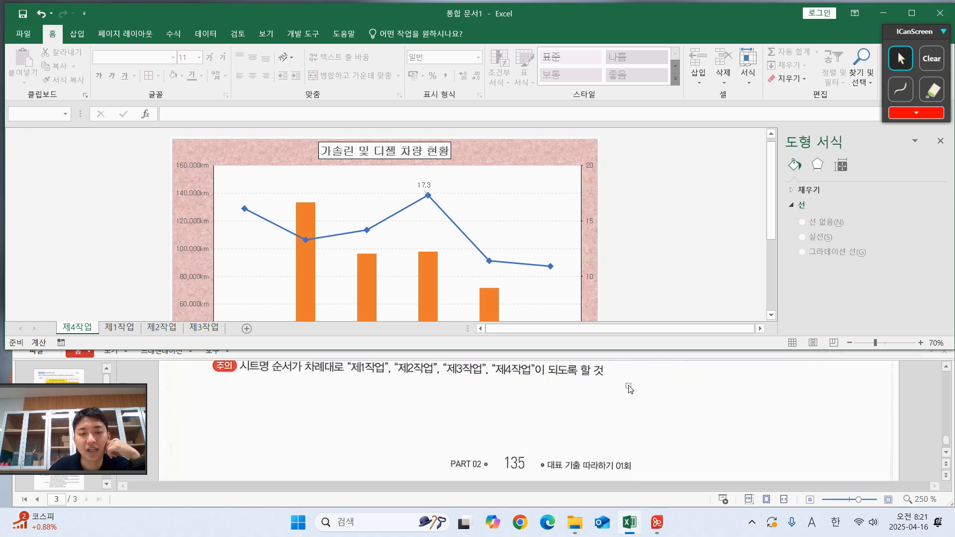
scroll(611, 424, "down", 3)
scroll(611, 423, "up", 5)
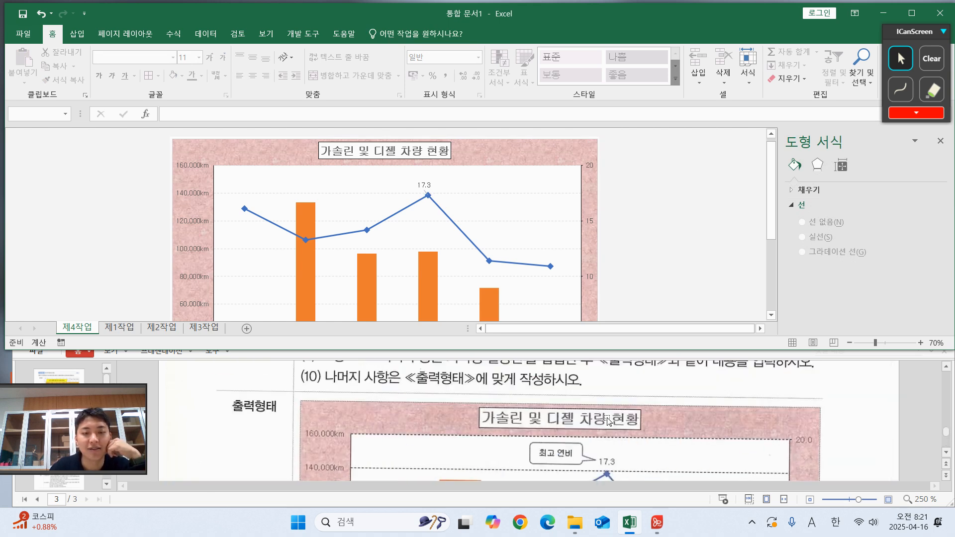